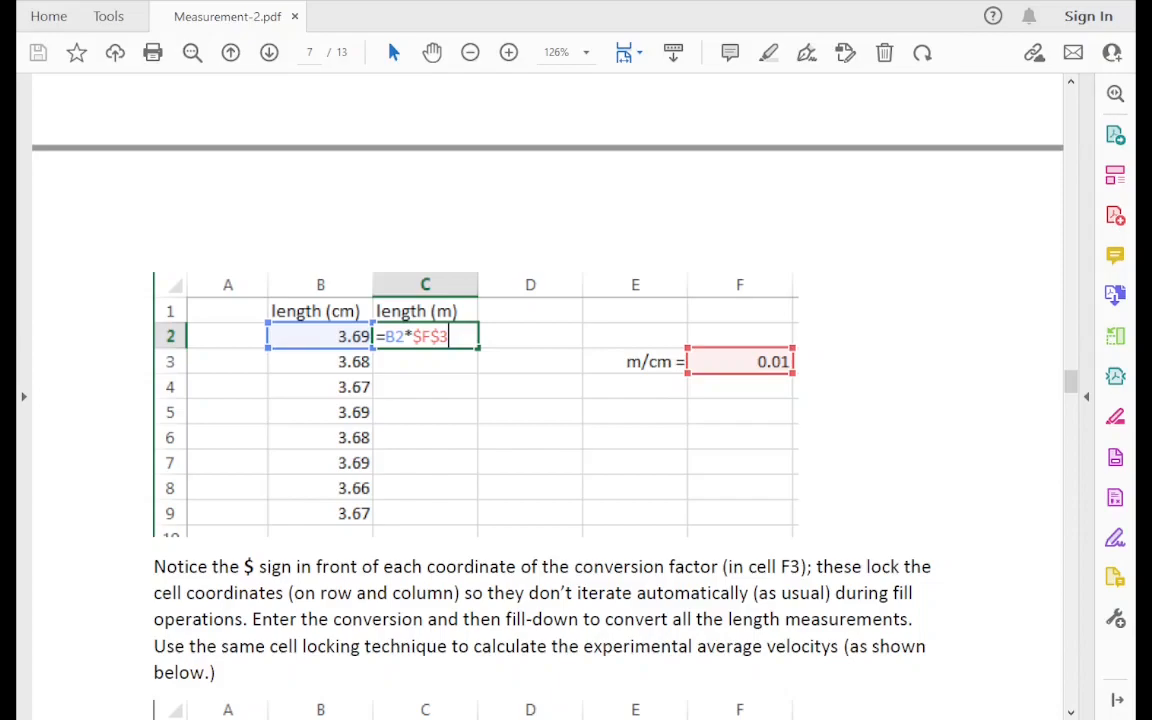
Step: Examine the PDF instructions on converting lengths with locked cell references and calculating the average velocity
{"action": "scroll", "coordinate": [547, 396], "scroll_direction": "down", "scroll_amount": 2}
{"action": "scroll", "coordinate": [547, 396], "scroll_direction": "up", "scroll_amount": 2}
{"action": "scroll", "coordinate": [547, 396], "scroll_direction": "down", "scroll_amount": 5}
{"action": "scroll", "coordinate": [547, 396], "scroll_direction": "up", "scroll_amount": 4}
{"action": "scroll", "coordinate": [547, 396], "scroll_direction": "down", "scroll_amount": 2}
{"action": "scroll", "coordinate": [547, 396], "scroll_direction": "up", "scroll_amount": 3}
{"action": "scroll", "coordinate": [547, 396], "scroll_direction": "down", "scroll_amount": 1}
{"action": "scroll", "coordinate": [547, 396], "scroll_direction": "up", "scroll_amount": 1}
{"action": "scroll", "coordinate": [547, 396], "scroll_direction": "down", "scroll_amount": 7}
{"action": "scroll", "coordinate": [547, 396], "scroll_direction": "up", "scroll_amount": 2}
{"action": "scroll", "coordinate": [547, 396], "scroll_direction": "down", "scroll_amount": 1}
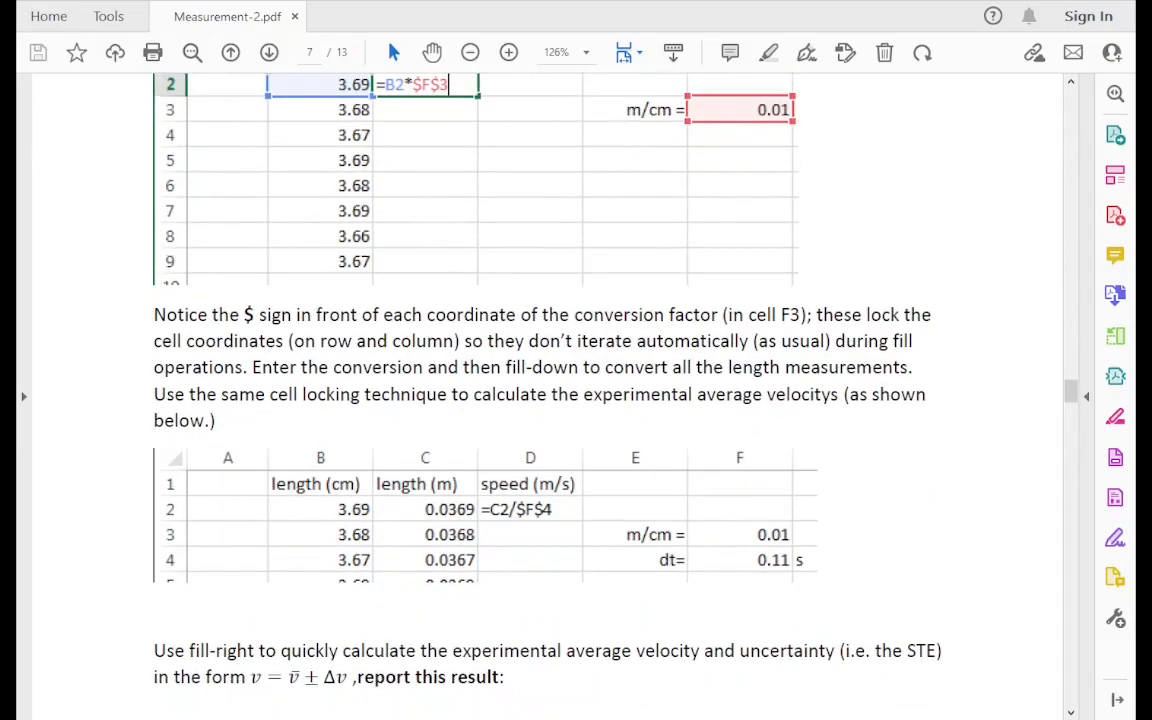
{"action": "scroll", "coordinate": [547, 396], "scroll_direction": "down", "scroll_amount": 3}
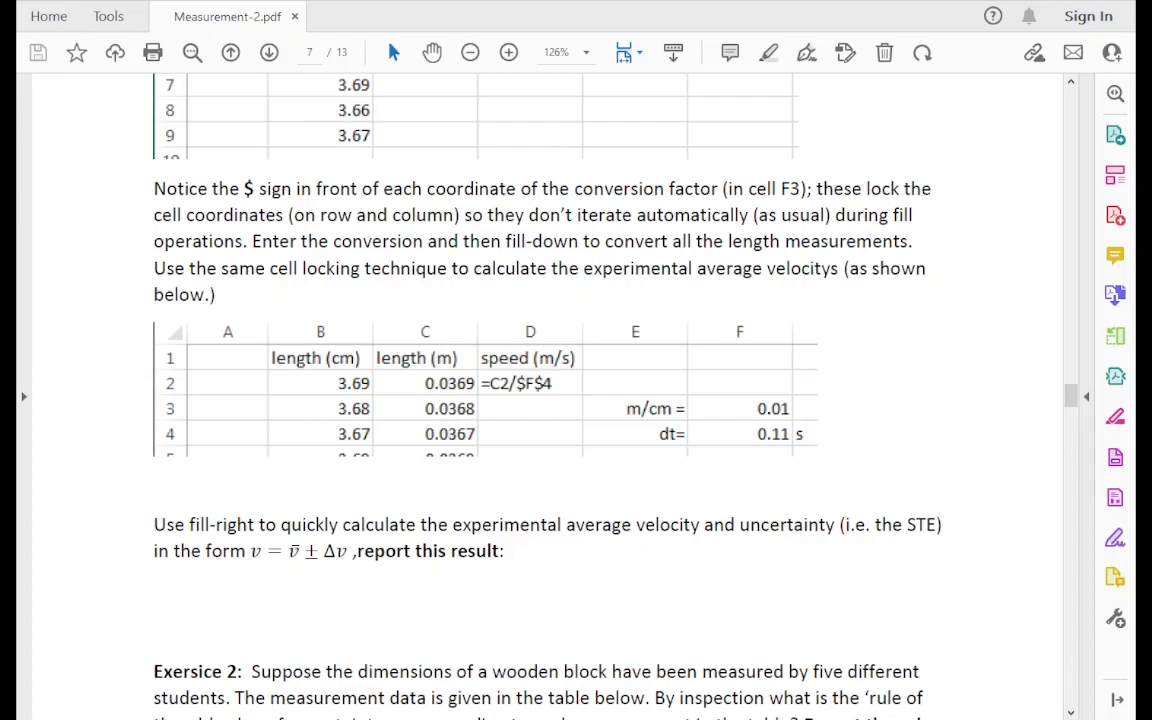
{"action": "scroll", "coordinate": [540, 400], "scroll_direction": "up", "scroll_amount": 2}
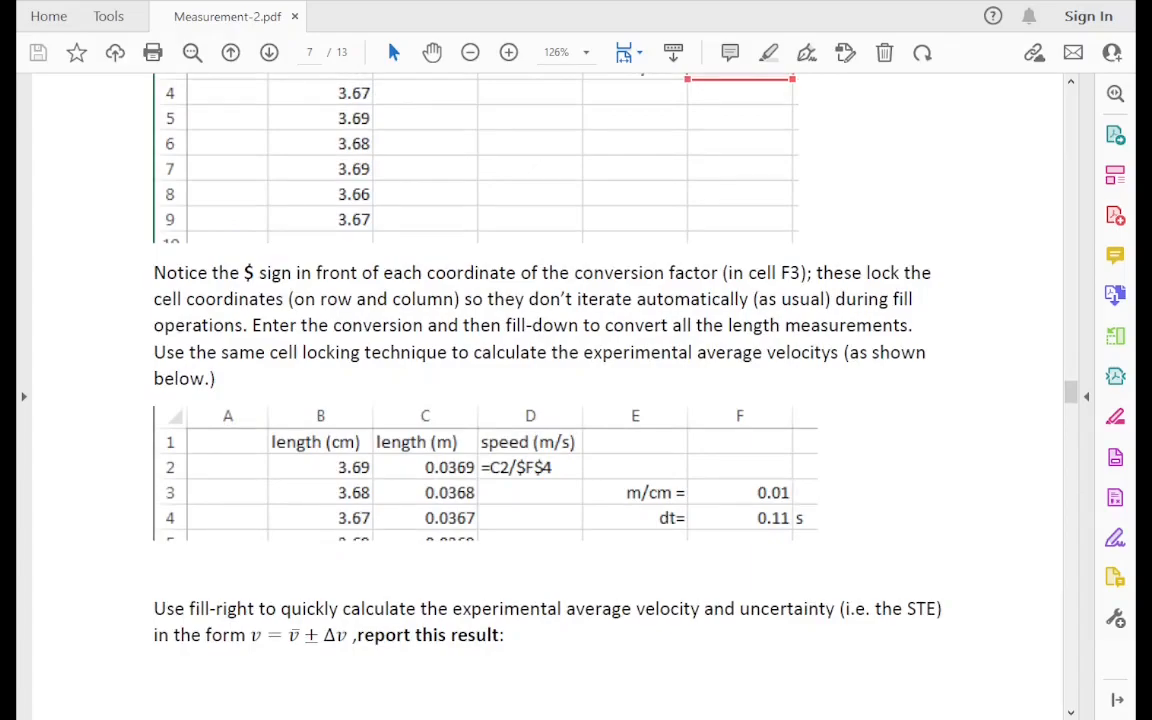
{"action": "scroll", "coordinate": [540, 400], "scroll_direction": "down", "scroll_amount": 2}
{"action": "scroll", "coordinate": [540, 400], "scroll_direction": "up", "scroll_amount": 2}
{"action": "scroll", "coordinate": [540, 400], "scroll_direction": "down", "scroll_amount": 3}
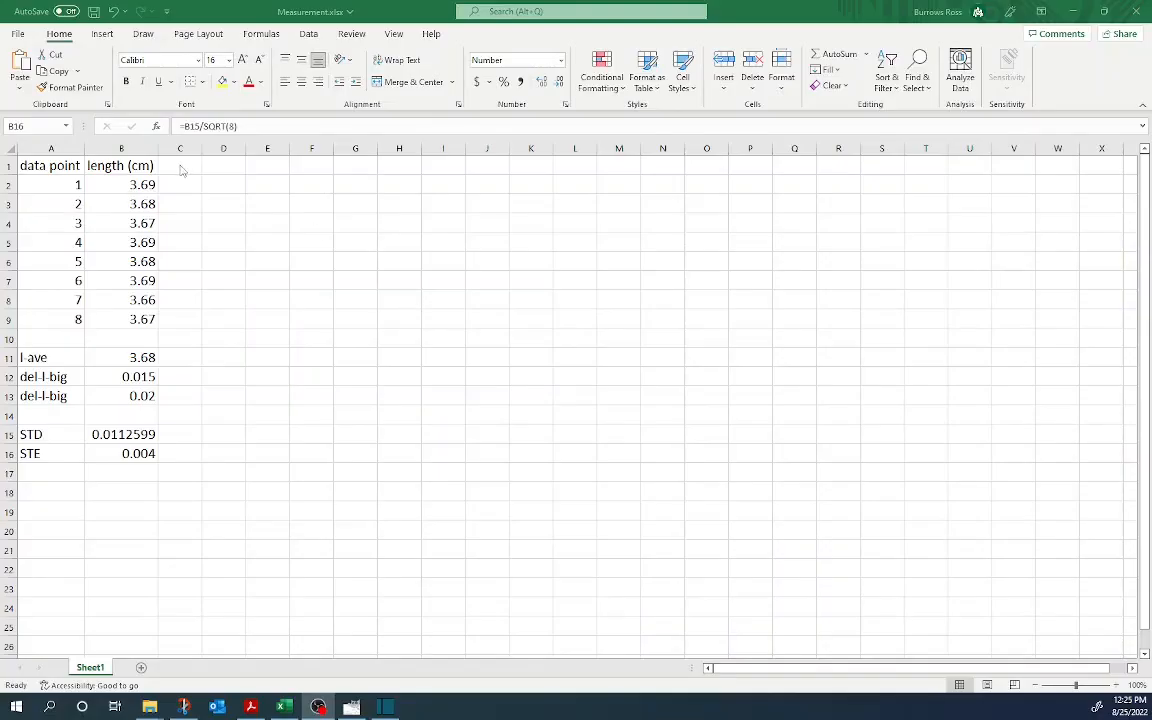
Step: Switch to the Measurement.xlsx workbook in Excel, enter the heading "length (m)" in C1 and widen column C to fit it
{"action": "left_click", "coordinate": [182, 169]}
{"action": "left_click", "coordinate": [182, 168]}
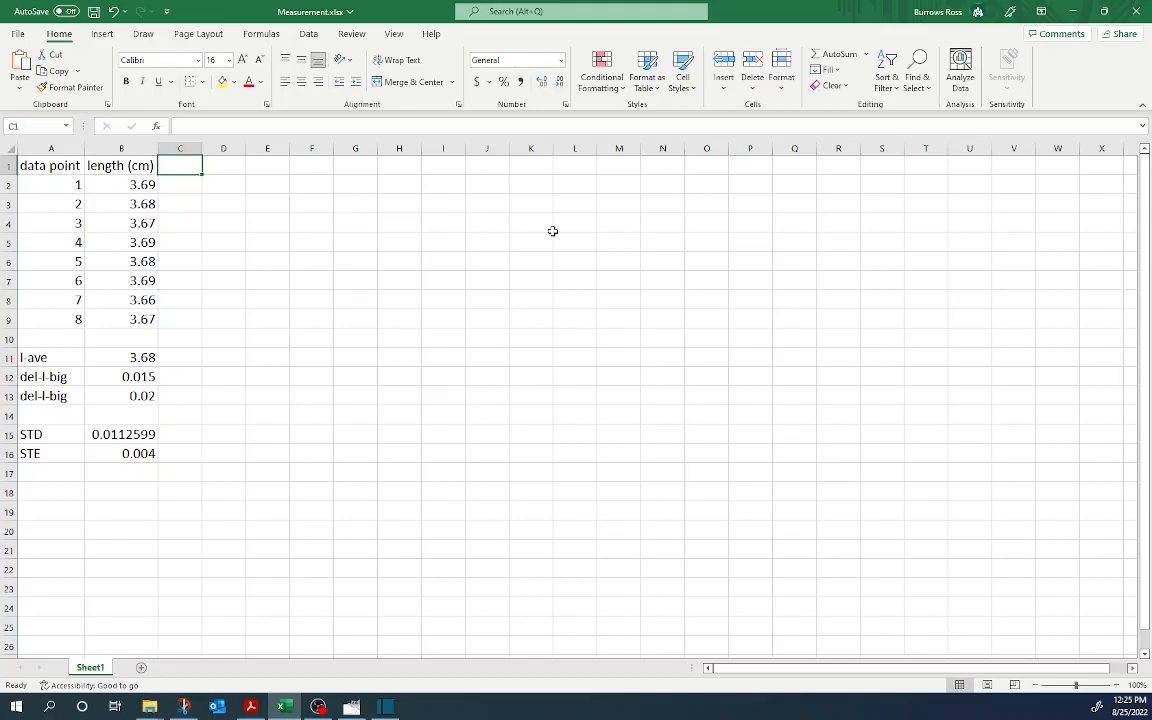
{"action": "type", "text": "length"}
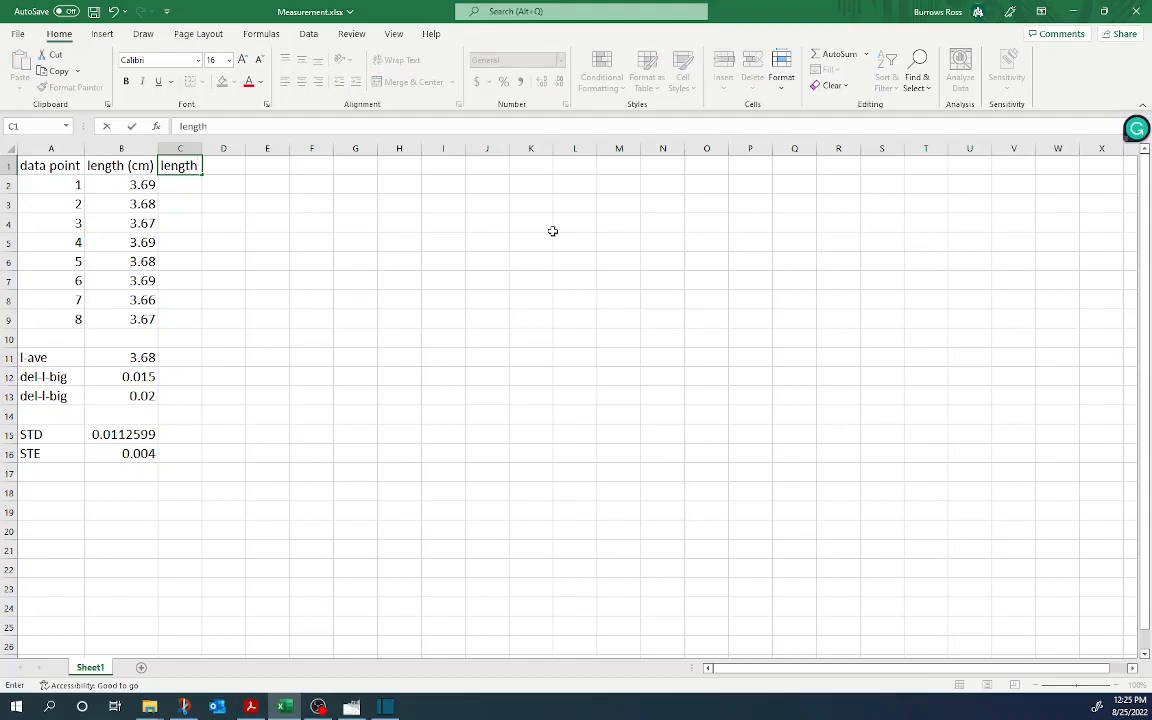
{"action": "type", "text": " (m)"}
{"action": "left_click", "coordinate": [196, 148]}
{"action": "left_click_drag", "start_coordinate": [199, 149], "coordinate": [226, 149]}
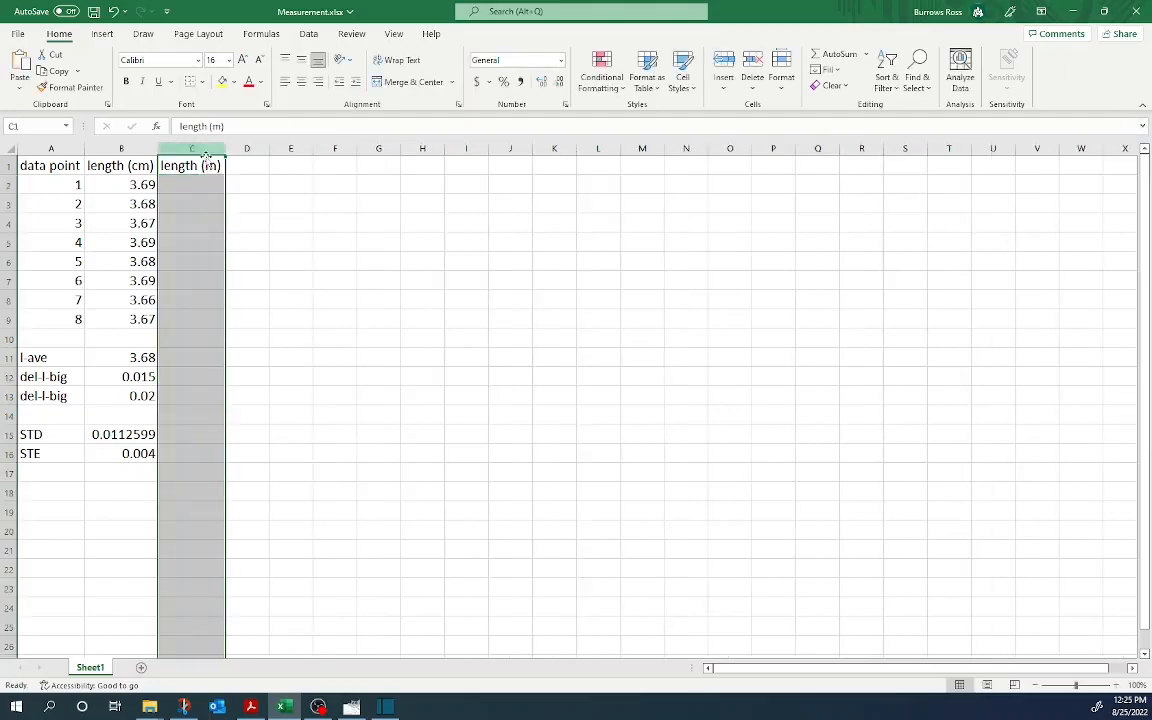
Step: Convert the first length to metres with the formula =B2/100 in cell C2
{"action": "left_click", "coordinate": [208, 184]}
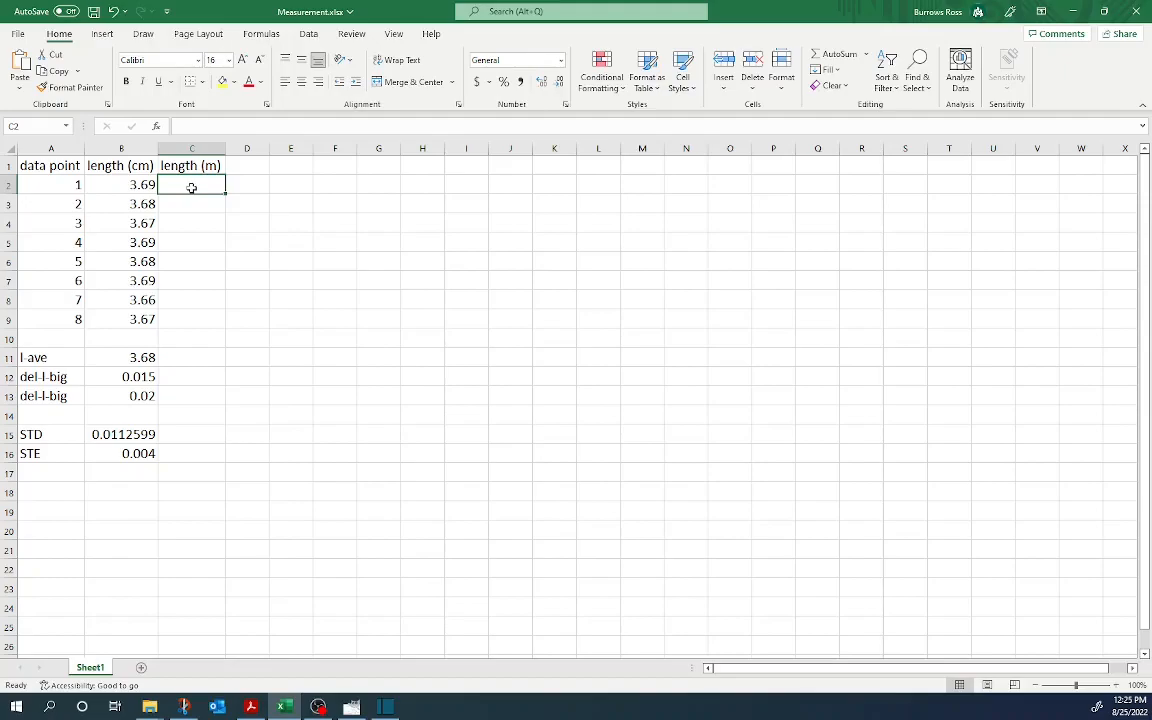
{"action": "left_click", "coordinate": [140, 186]}
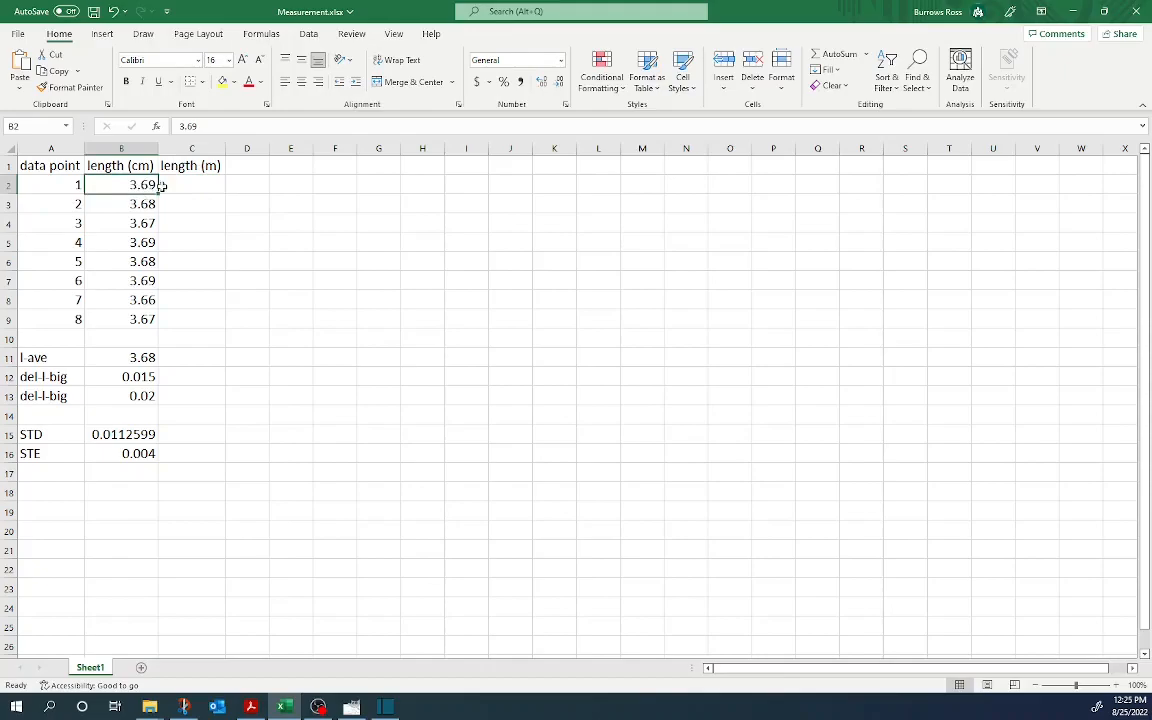
{"action": "left_click", "coordinate": [185, 182]}
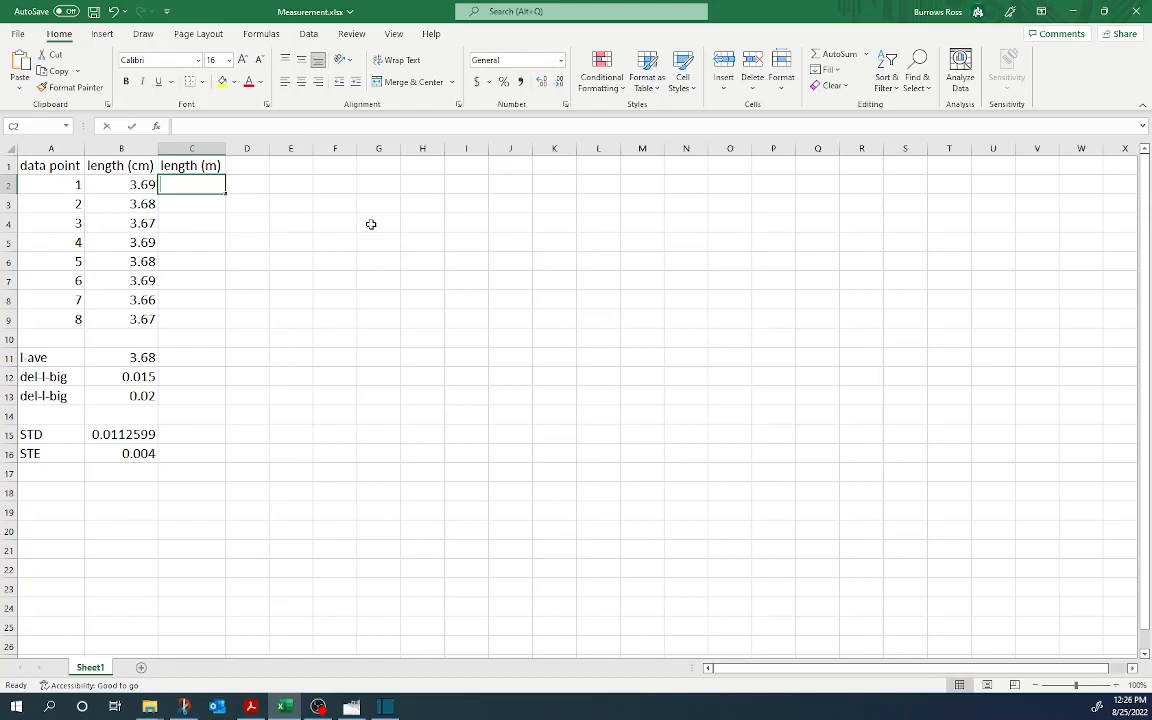
{"action": "type", "text": "="}
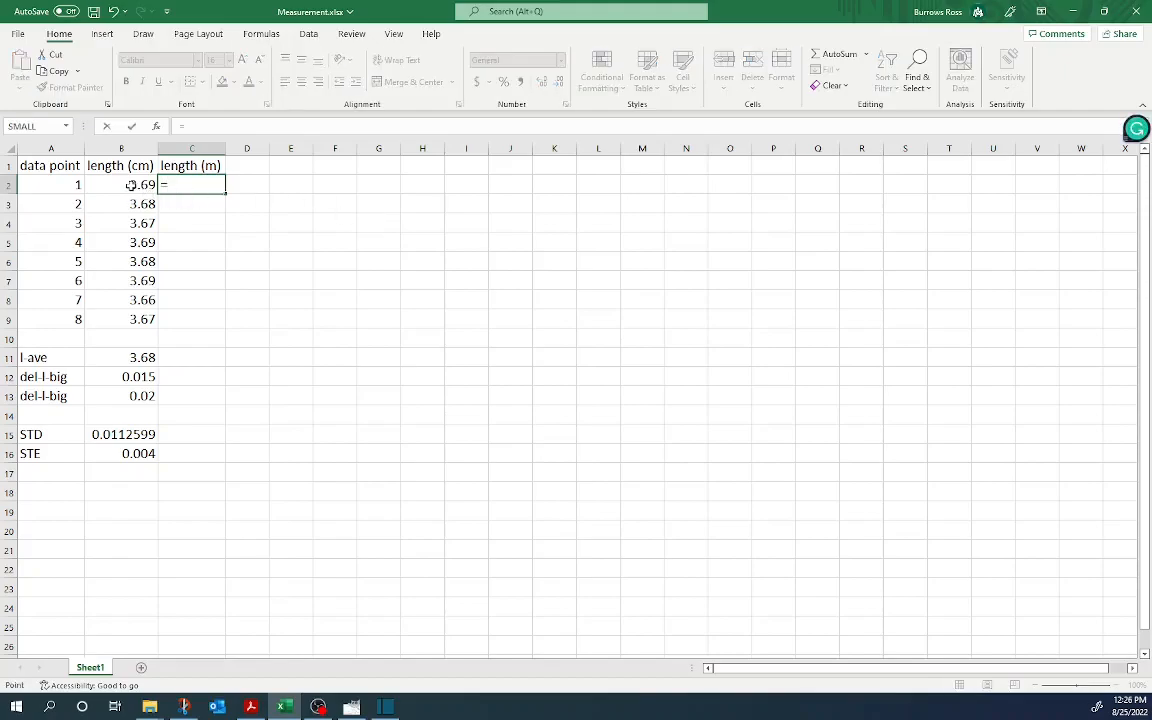
{"action": "left_click", "coordinate": [130, 185]}
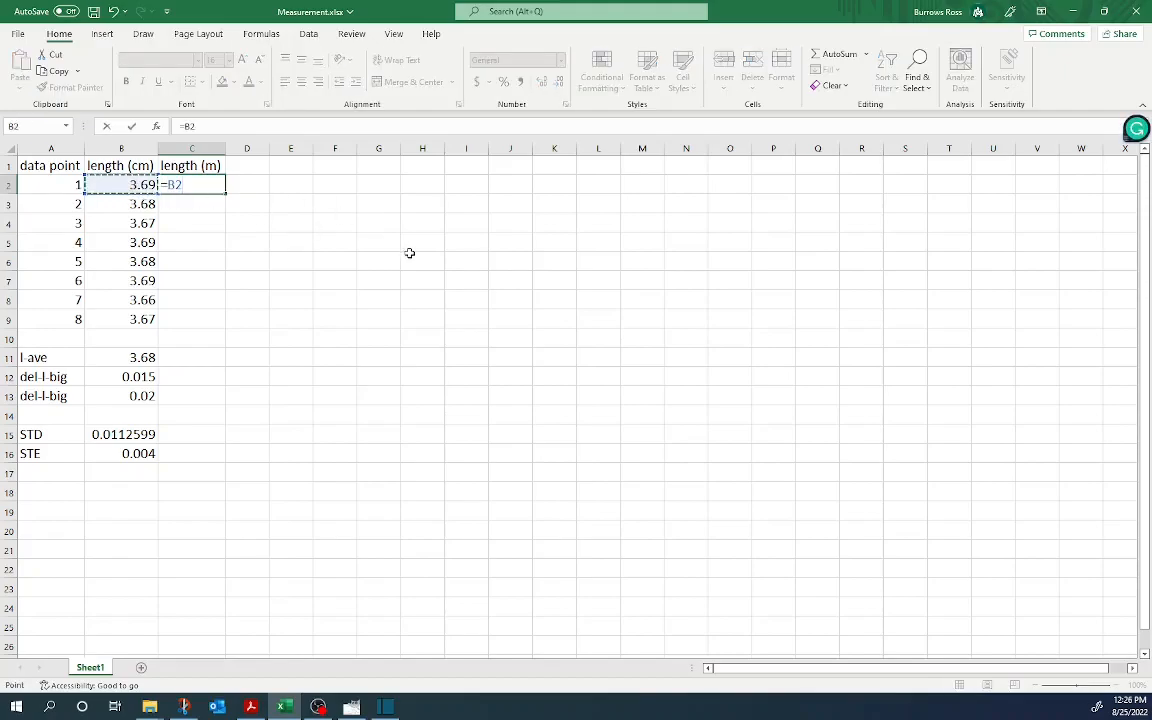
{"action": "type", "text": "/100."}
{"action": "key", "text": "Return"}
Step: Fill the metre conversion formula down through C2:C9 for all eight data points
{"action": "left_click", "coordinate": [205, 185]}
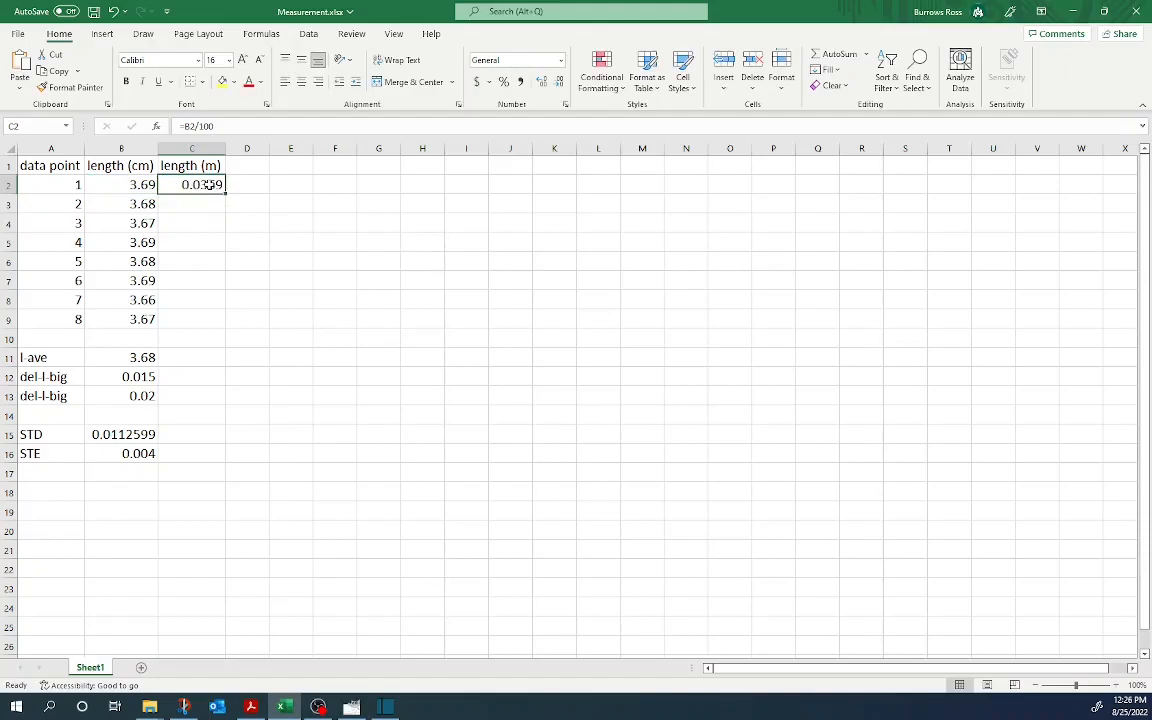
{"action": "left_click", "coordinate": [210, 320], "text": "shift"}
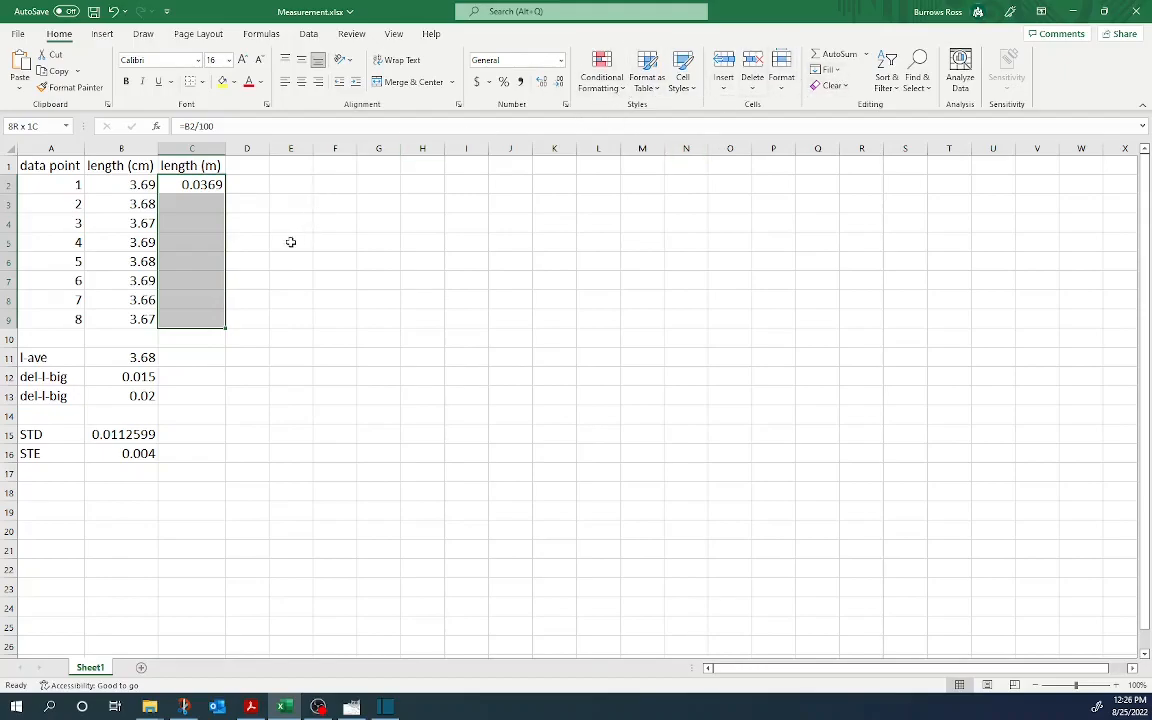
{"action": "left_click", "coordinate": [834, 72]}
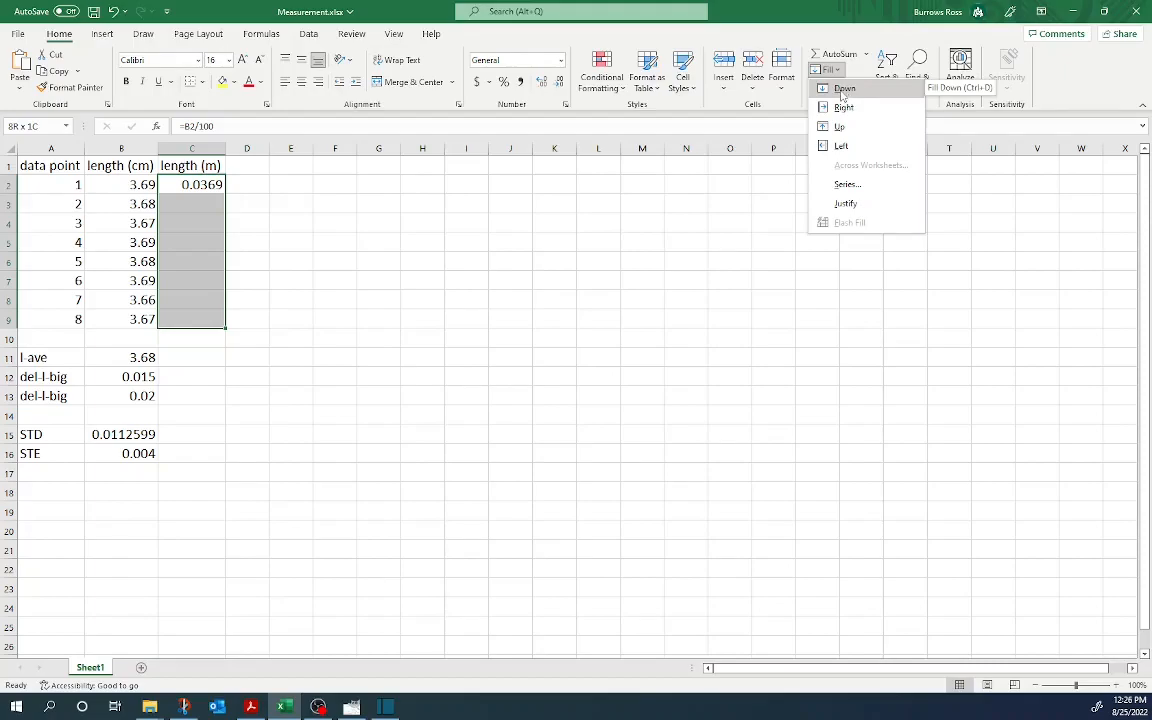
{"action": "left_click", "coordinate": [845, 90]}
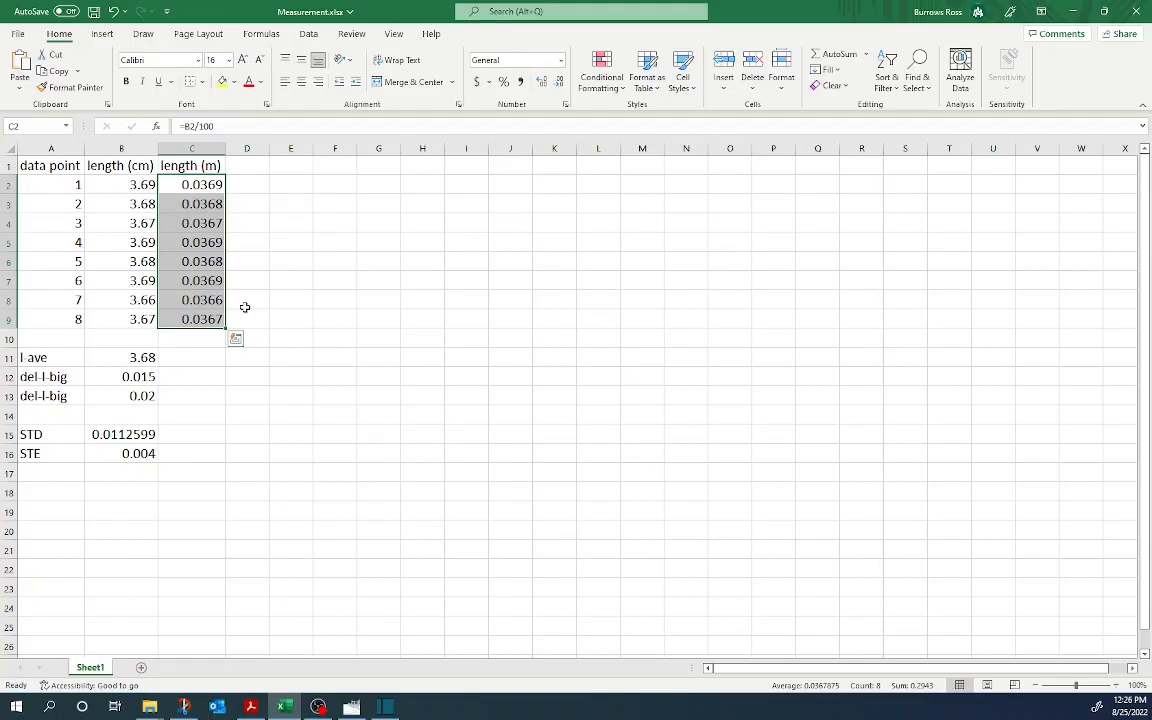
Step: Fill the statistics formulas in B11:B16 right into column C, showing the average to four decimals and the STE to five
{"action": "left_click", "coordinate": [204, 357]}
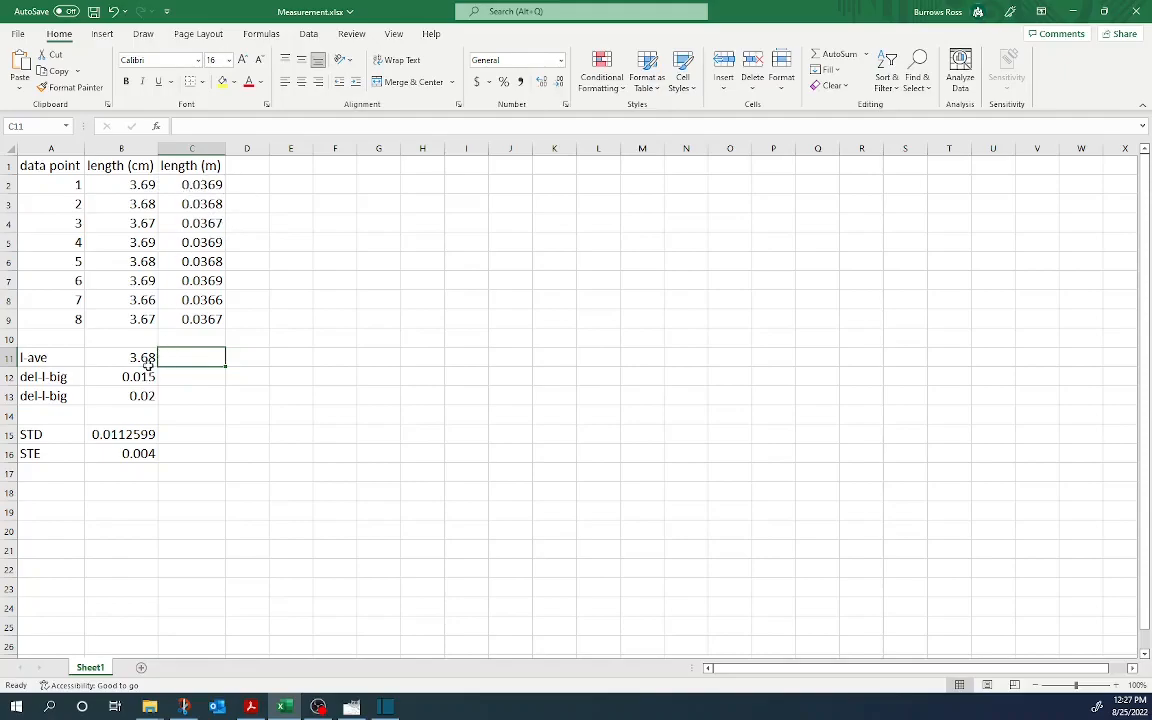
{"action": "left_click_drag", "start_coordinate": [147, 362], "coordinate": [202, 410]}
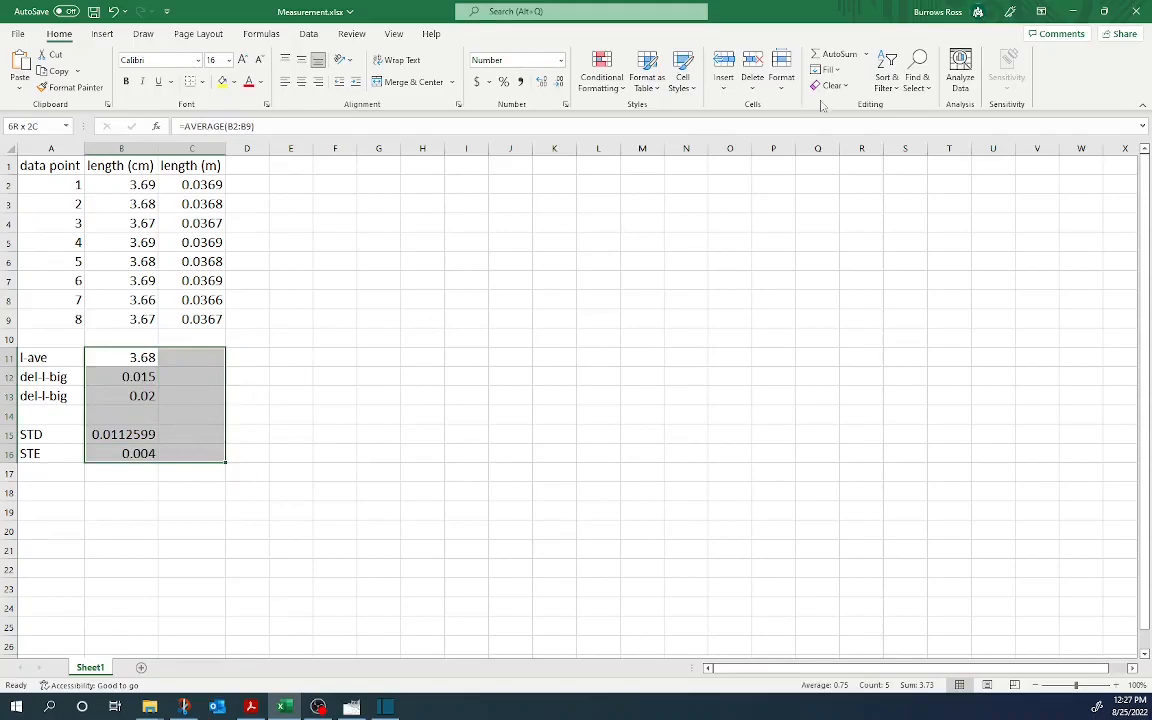
{"action": "left_click", "coordinate": [826, 69]}
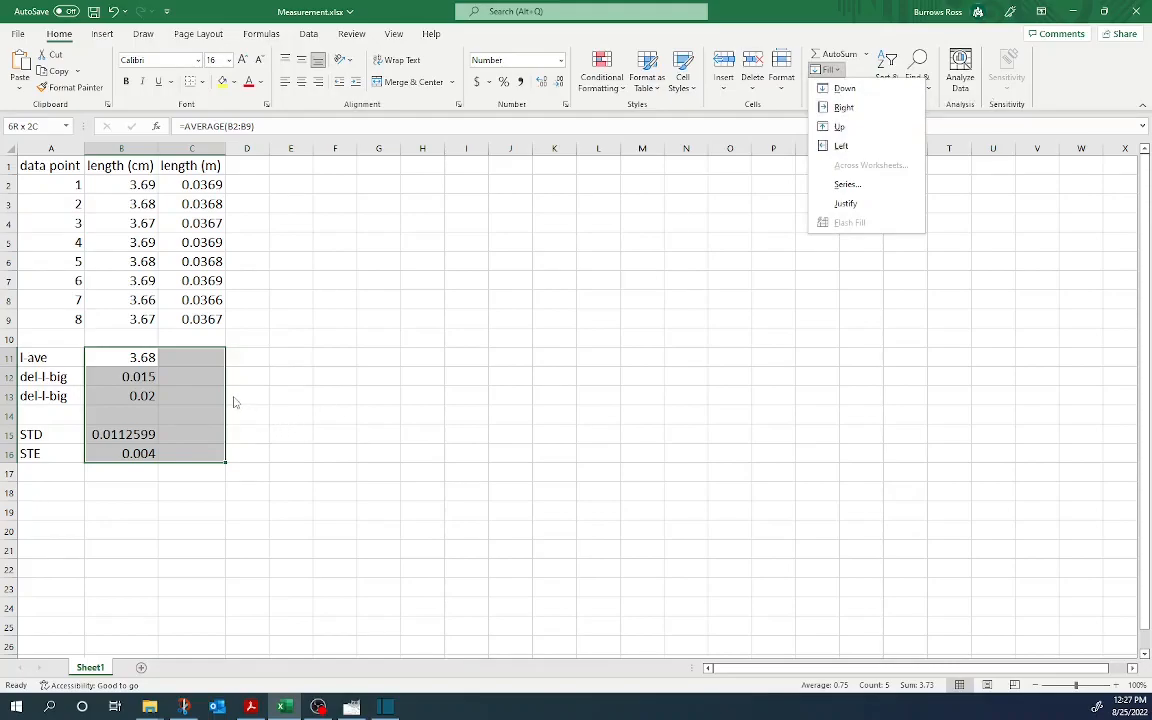
{"action": "key", "text": "r"}
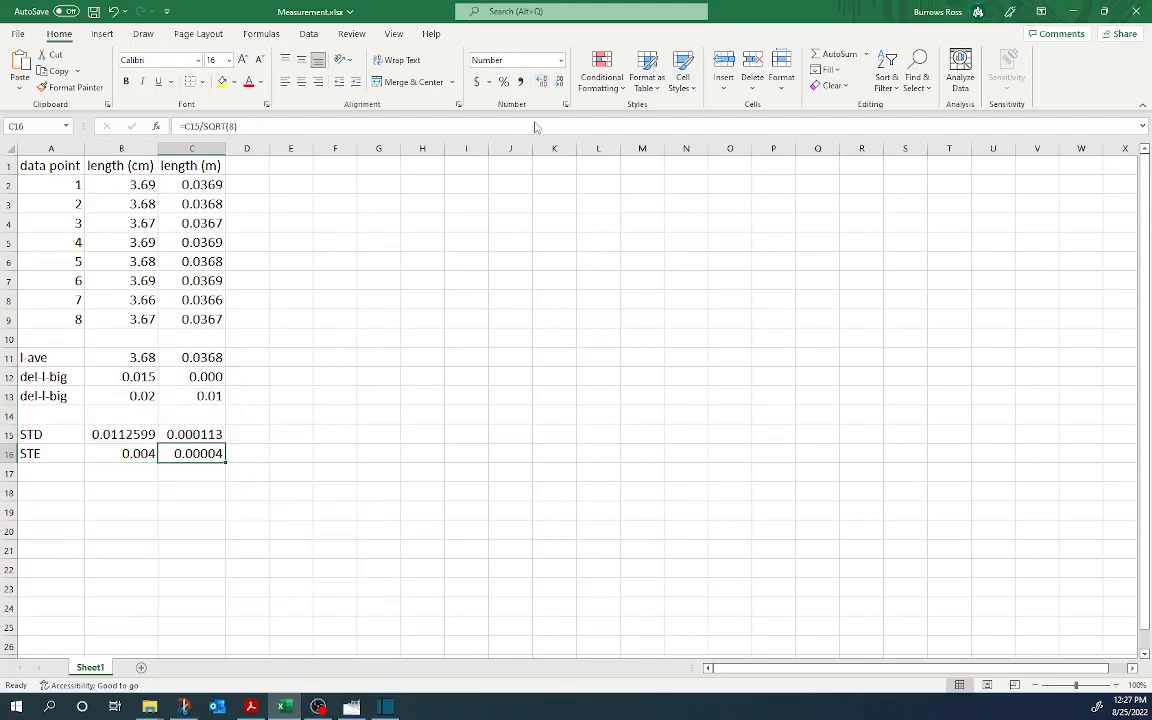
{"action": "left_click", "coordinate": [295, 454]}
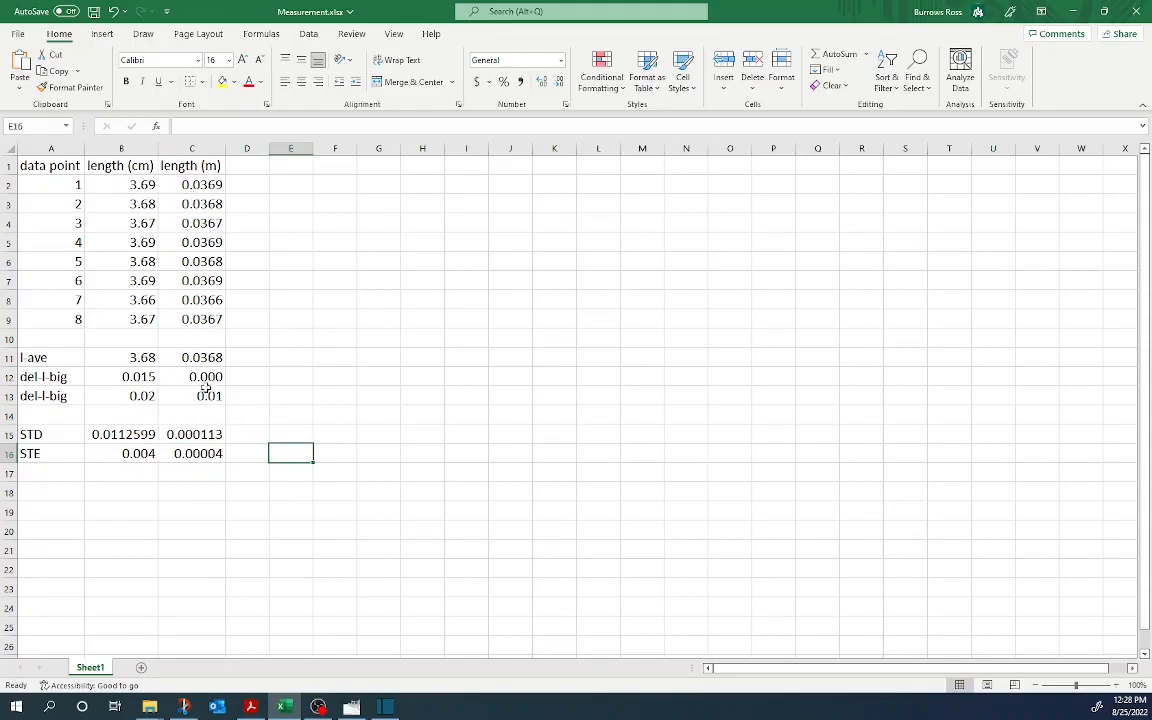
Step: Check the speed example in the Measurement-2 PDF and enter the heading "speed (m/s)" in D1 of the workbook
{"action": "left_click", "coordinate": [250, 166]}
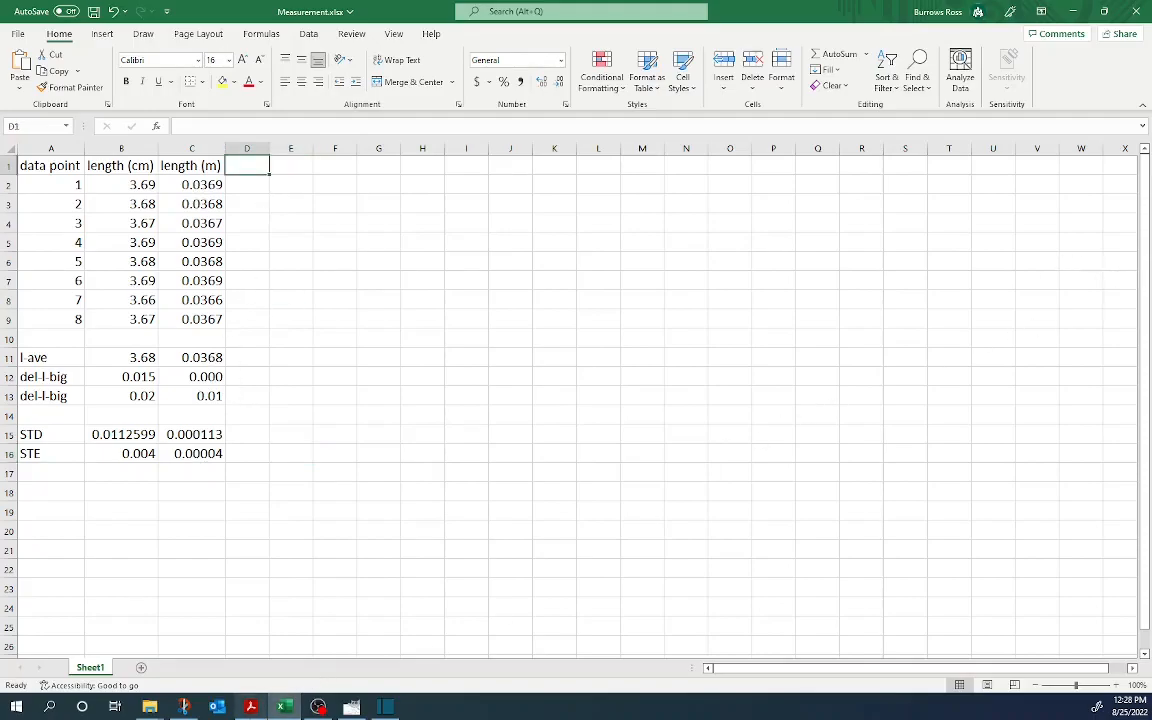
{"action": "left_click", "coordinate": [251, 707]}
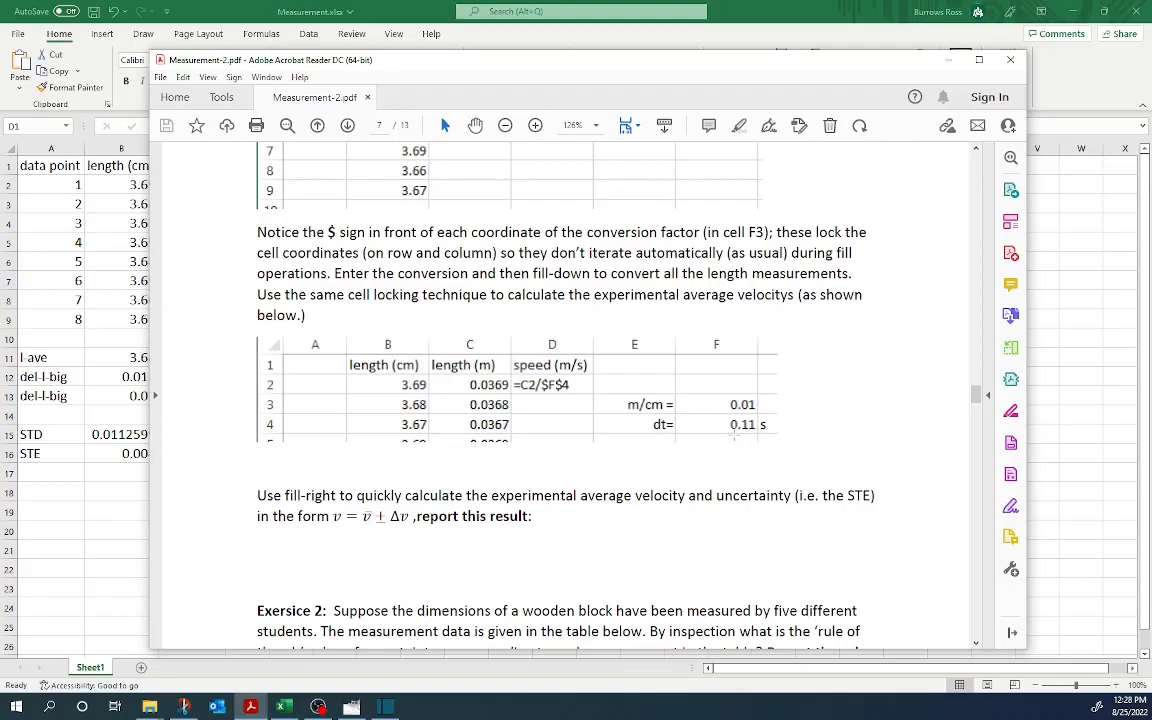
{"action": "scroll", "coordinate": [624, 456], "scroll_direction": "down", "scroll_amount": 1}
{"action": "scroll", "coordinate": [624, 456], "scroll_direction": "up", "scroll_amount": 2}
{"action": "scroll", "coordinate": [475, 467], "scroll_direction": "up", "scroll_amount": 1}
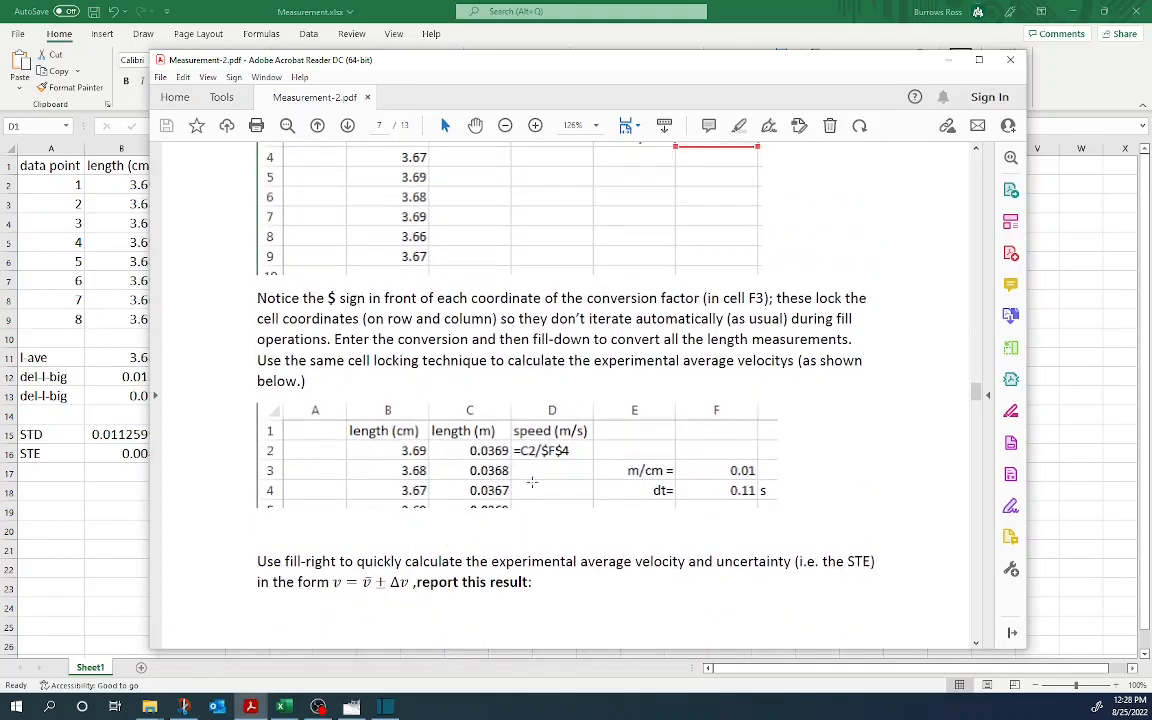
{"action": "scroll", "coordinate": [650, 430], "scroll_direction": "down", "scroll_amount": 2}
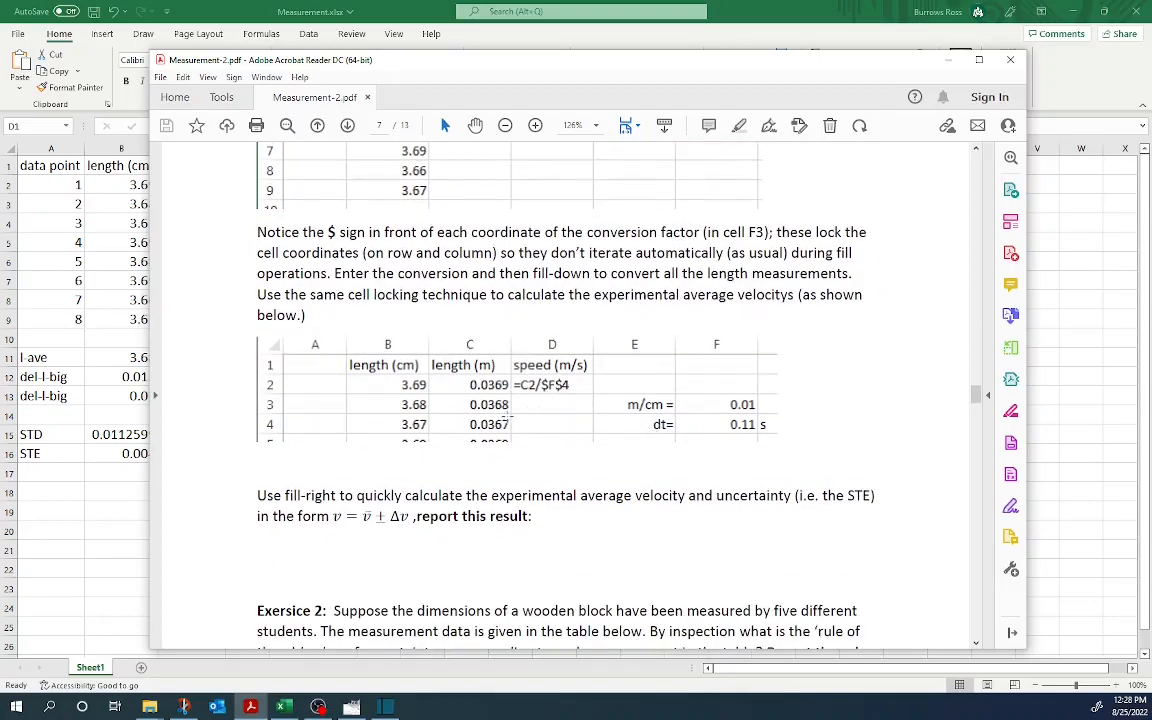
{"action": "left_click", "coordinate": [949, 60]}
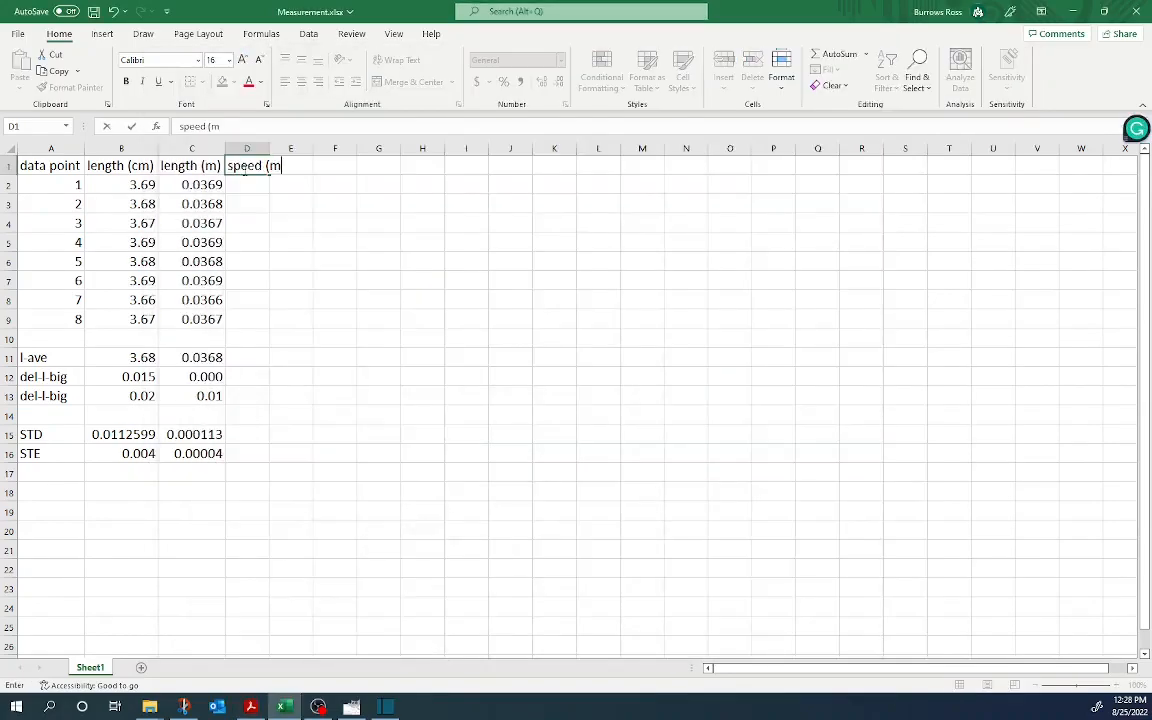
{"action": "type", "text": "/s)"}
Step: Enter the time interval label "dt =" in cell I3
{"action": "left_click", "coordinate": [498, 203]}
{"action": "type", "text": "dt"}
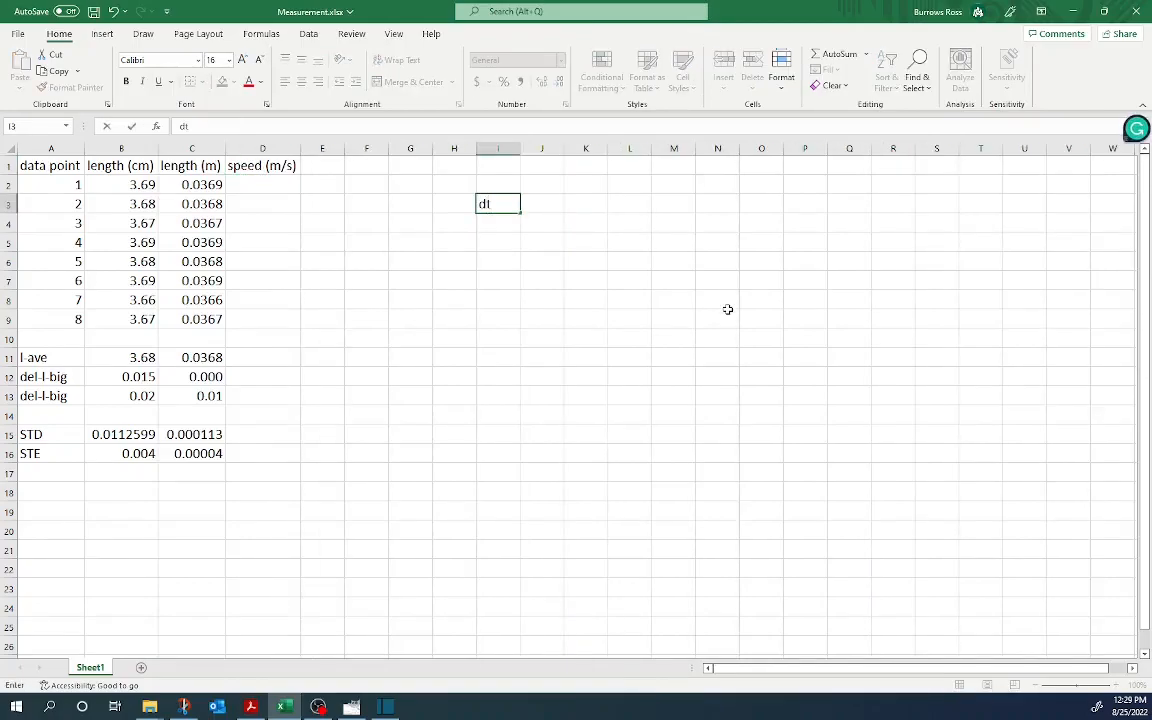
{"action": "key", "text": "Tab"}
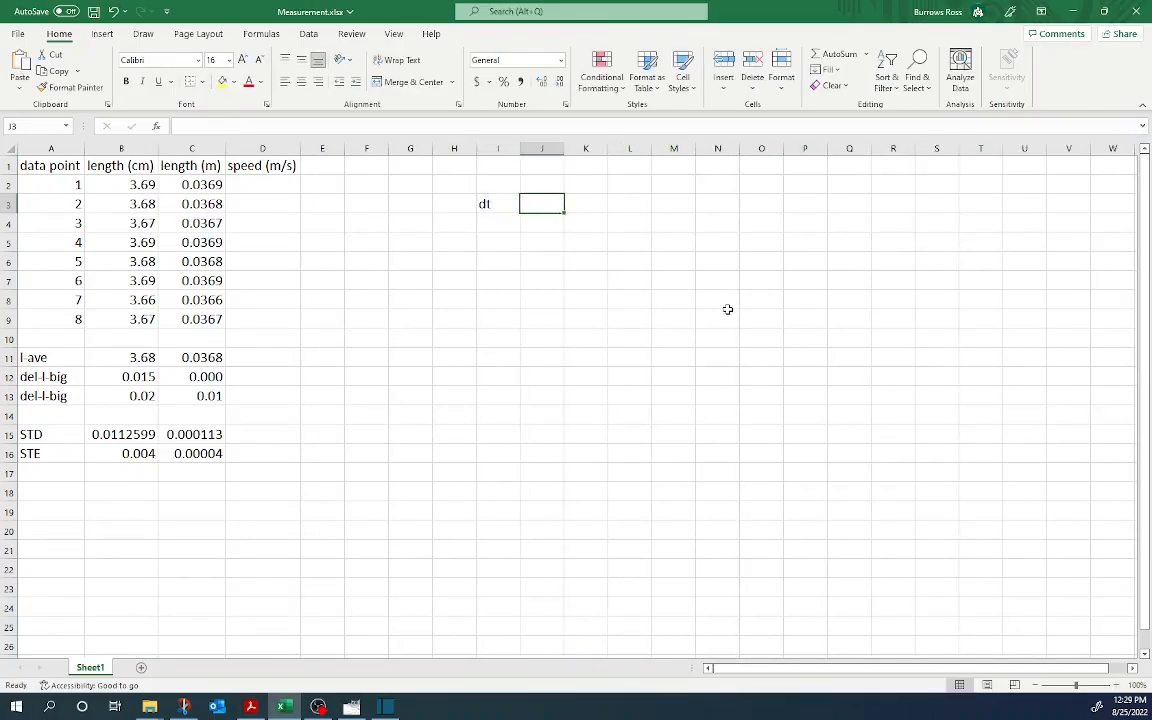
{"action": "key", "text": "Left"}
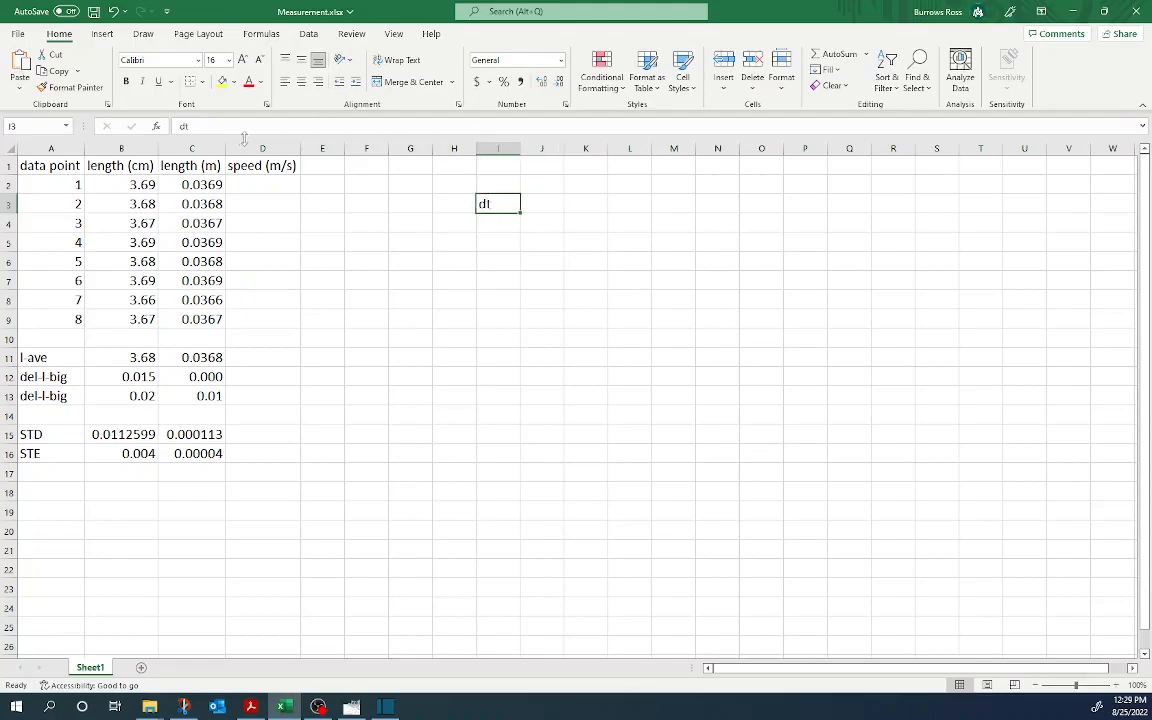
{"action": "left_click", "coordinate": [238, 125]}
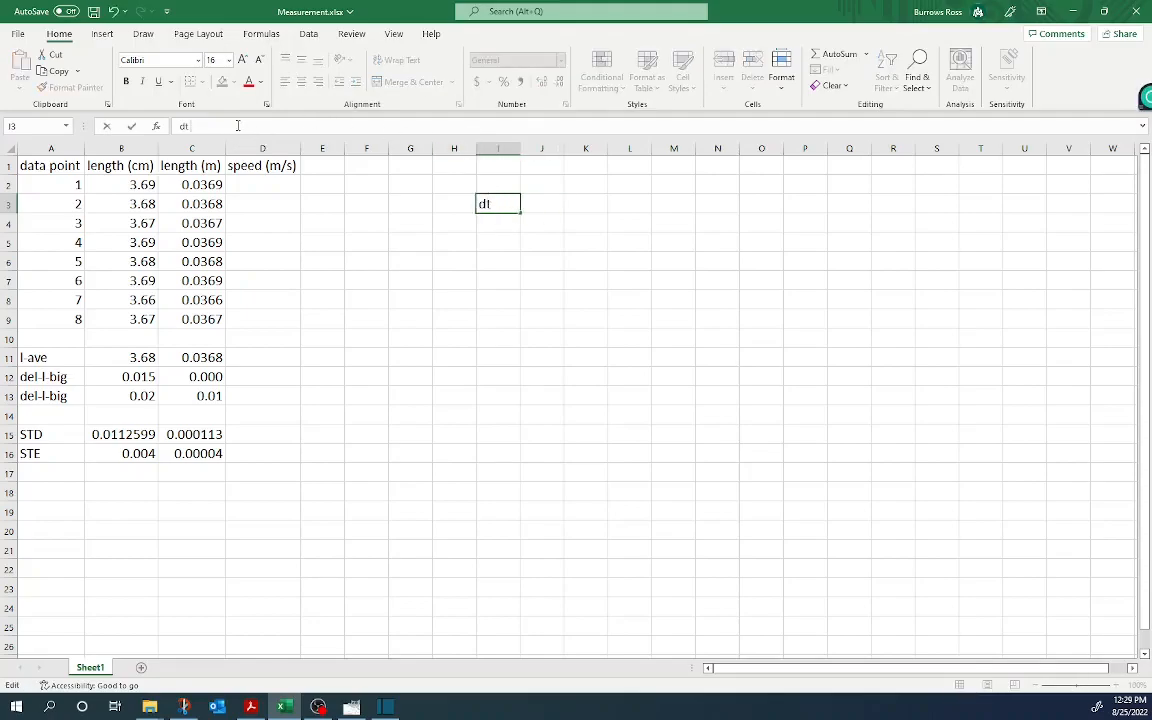
{"action": "key", "text": "Tab"}
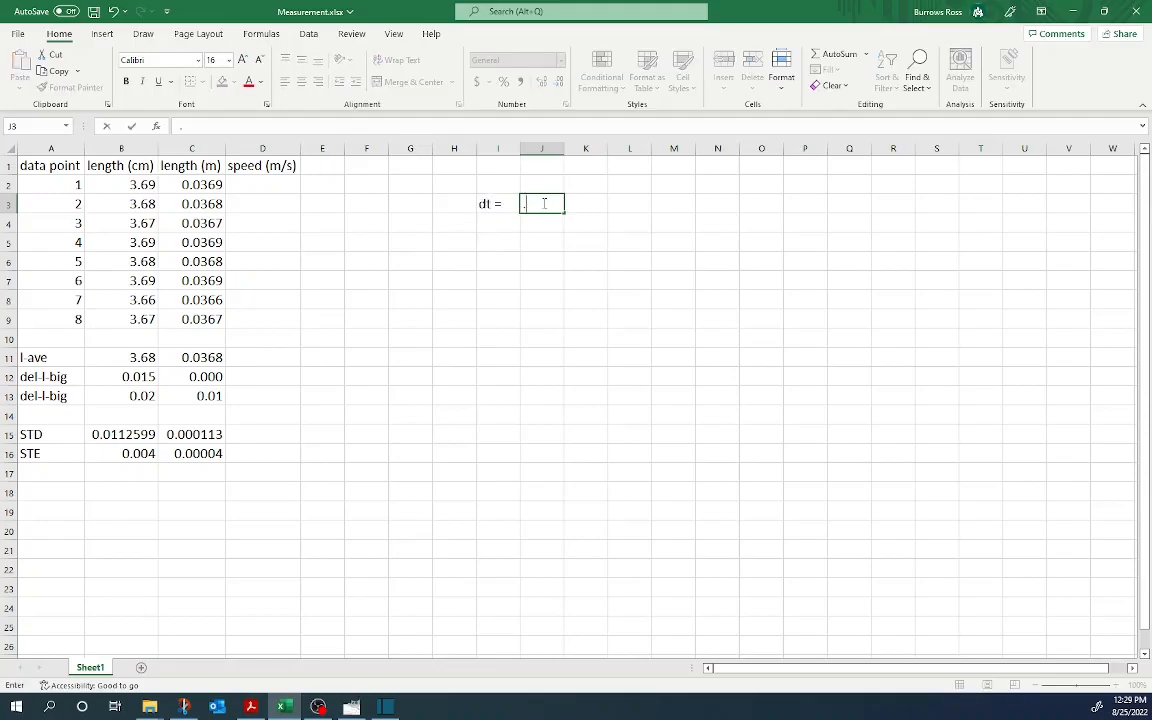
Step: Enter the time interval 0.11 in J3 and its unit s in K3, checking the value against the Measurement-2 PDF
{"action": "key", "text": "alt+Tab"}
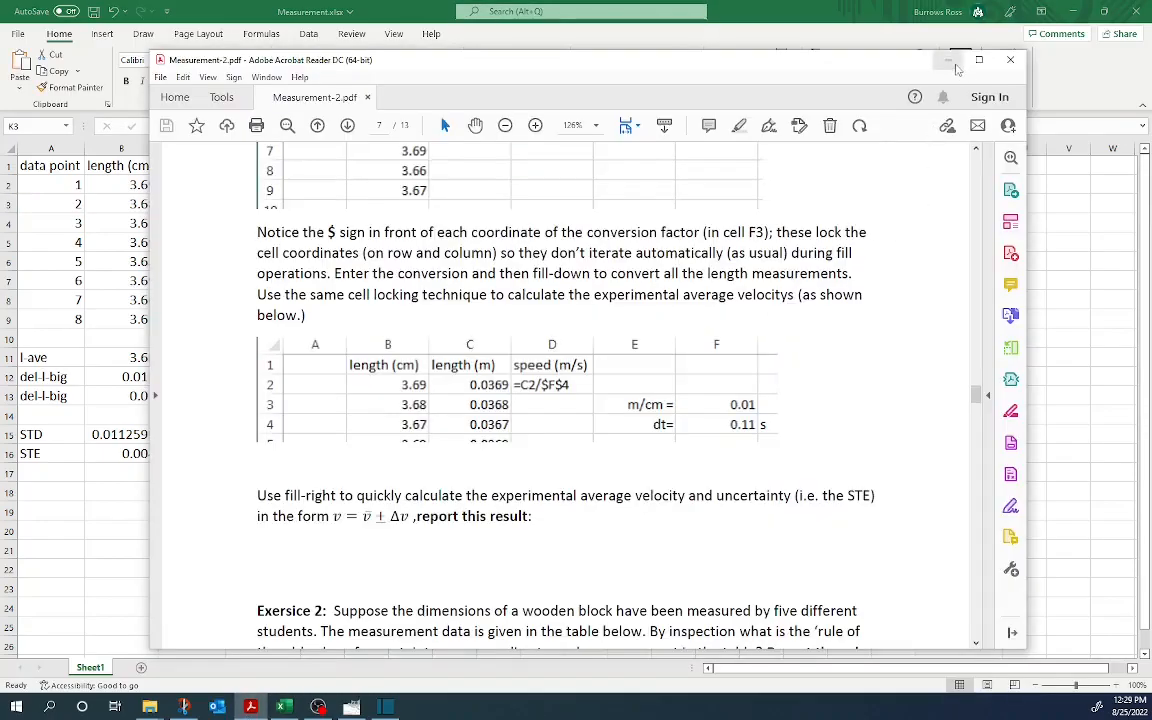
{"action": "key", "text": "alt+Tab"}
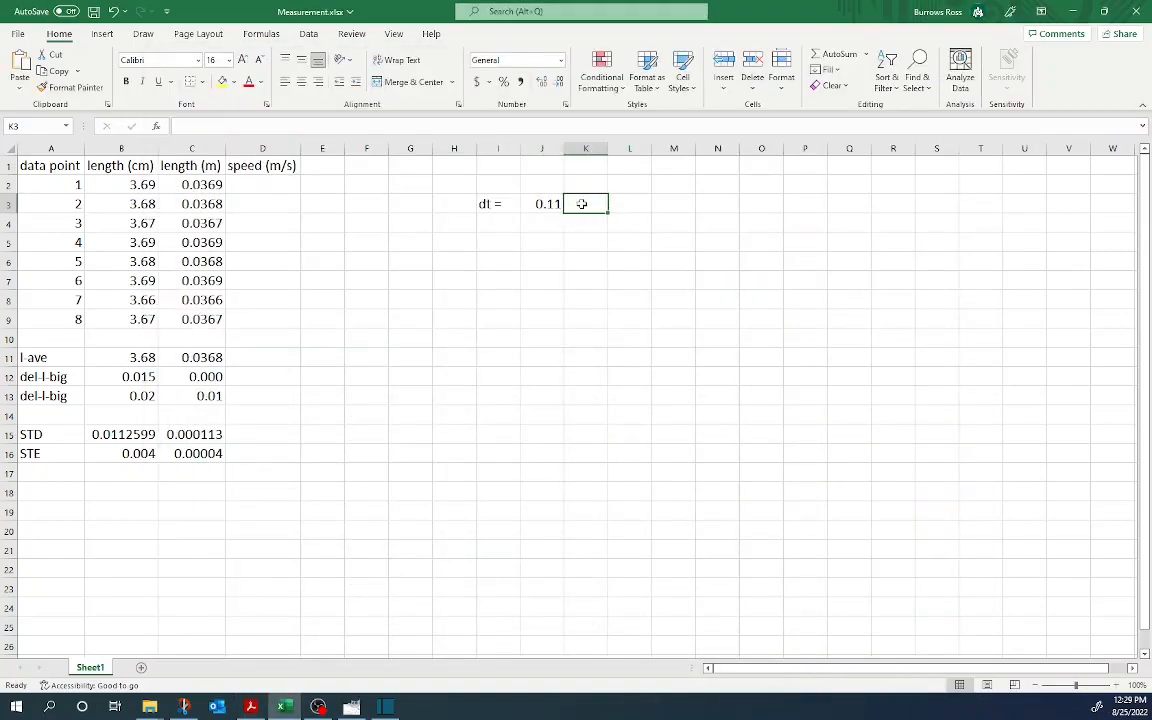
{"action": "type", "text": "s"}
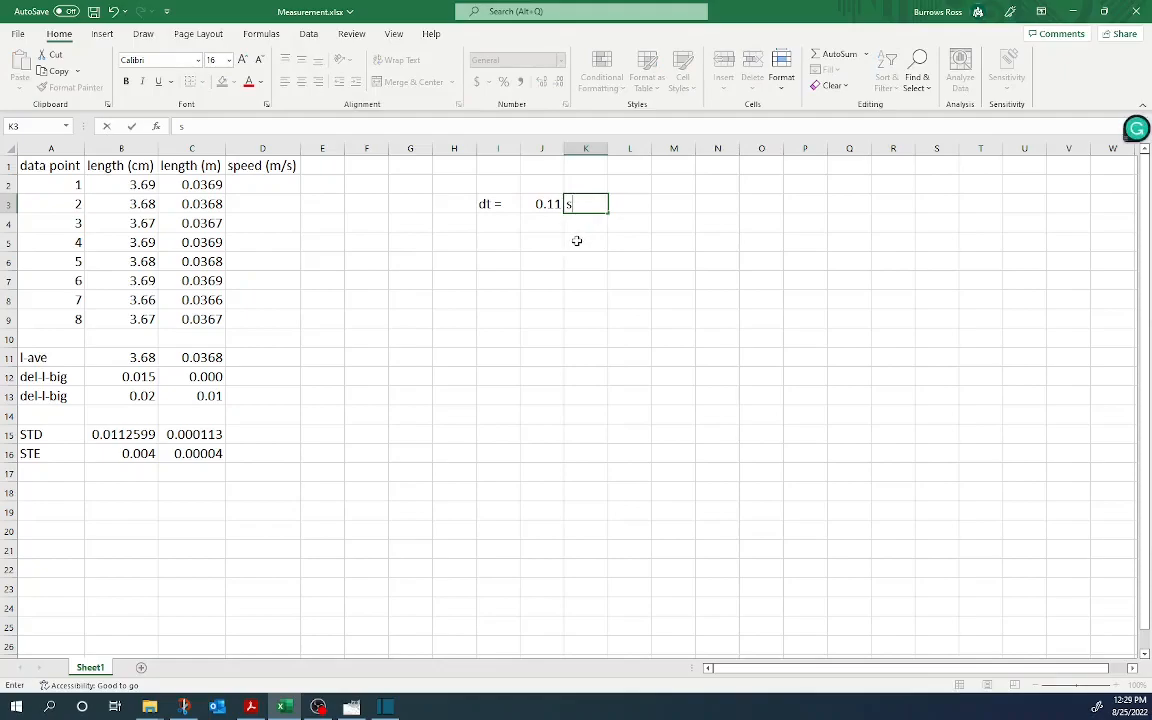
{"action": "key", "text": "Return"}
{"action": "left_click", "coordinate": [560, 203]}
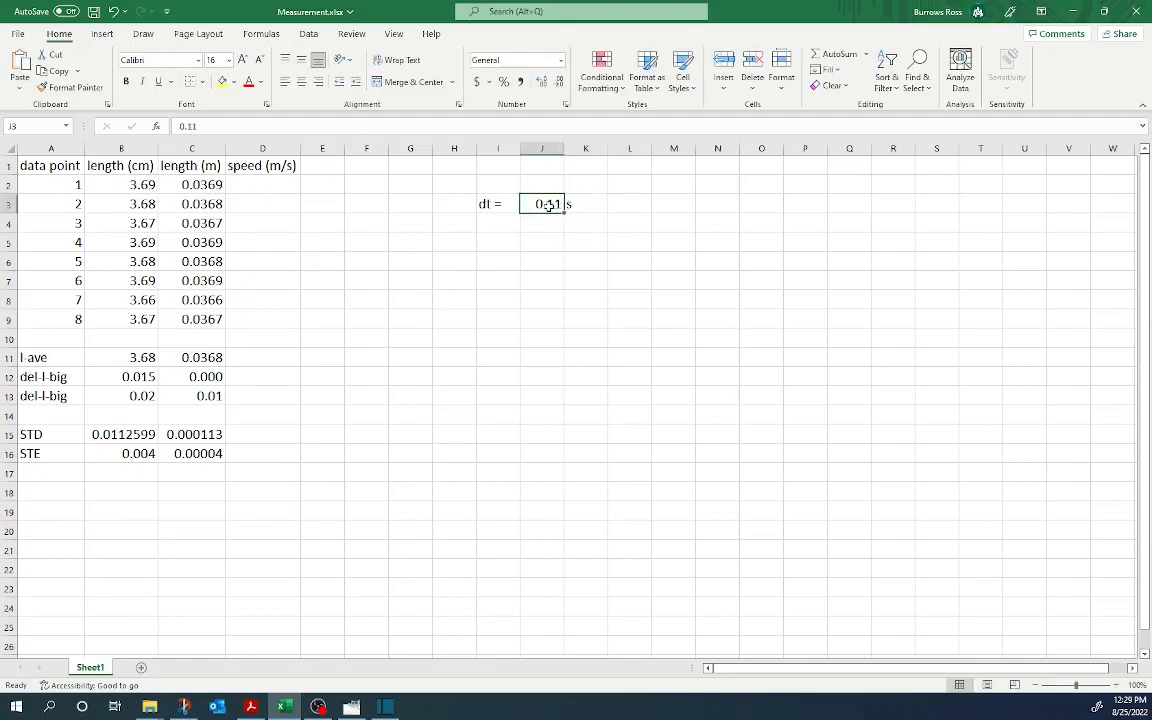
Step: Try appending the unit letter s directly to the 0.11 value in J3
{"action": "left_click", "coordinate": [210, 125]}
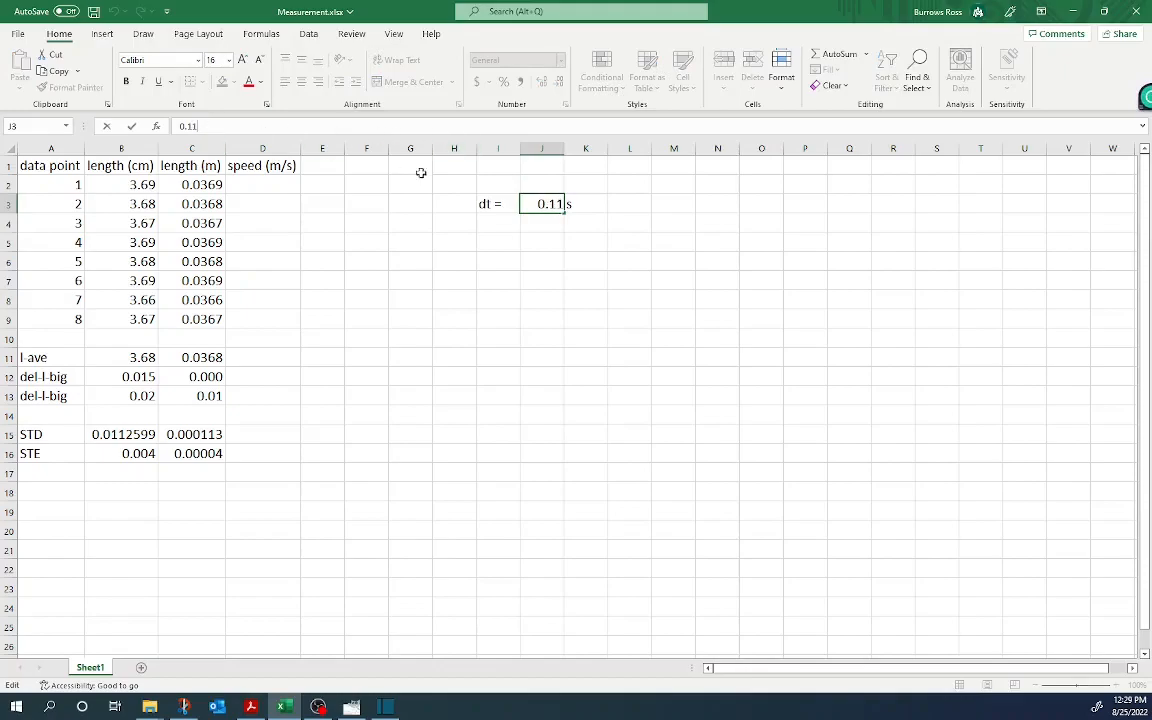
{"action": "type", "text": "s"}
{"action": "key", "text": "Return"}
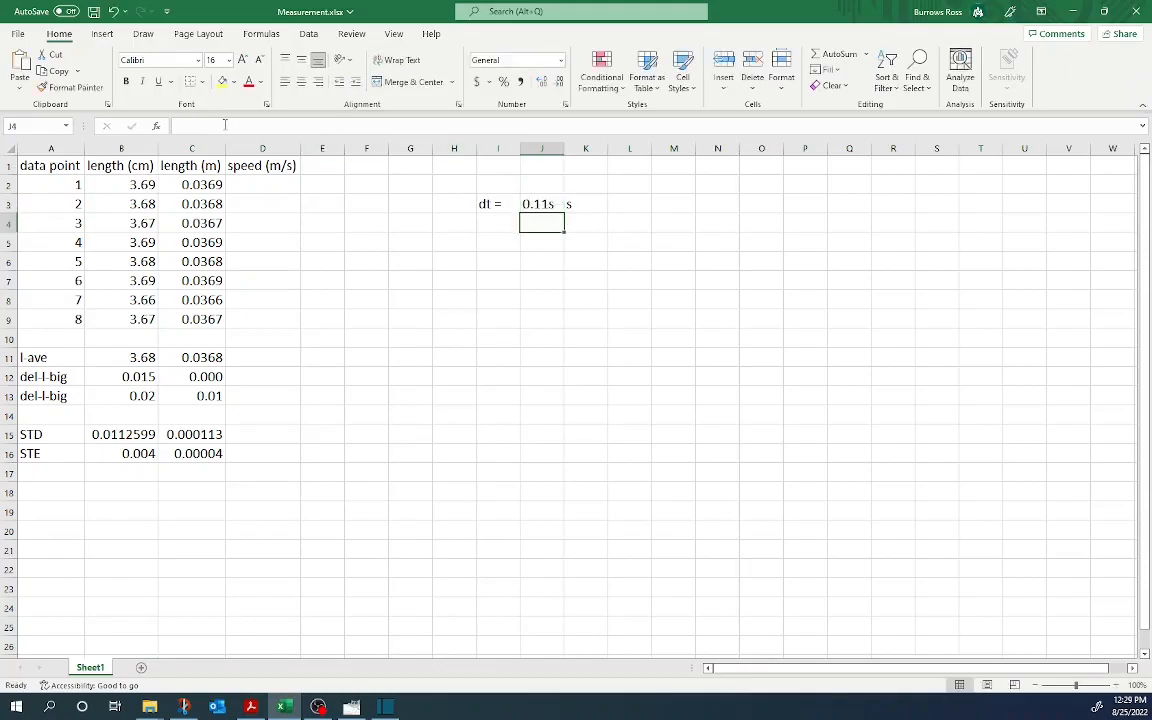
Step: Remove the unit letter from J3 so the cell holds only the number 0.11
{"action": "left_click", "coordinate": [539, 204]}
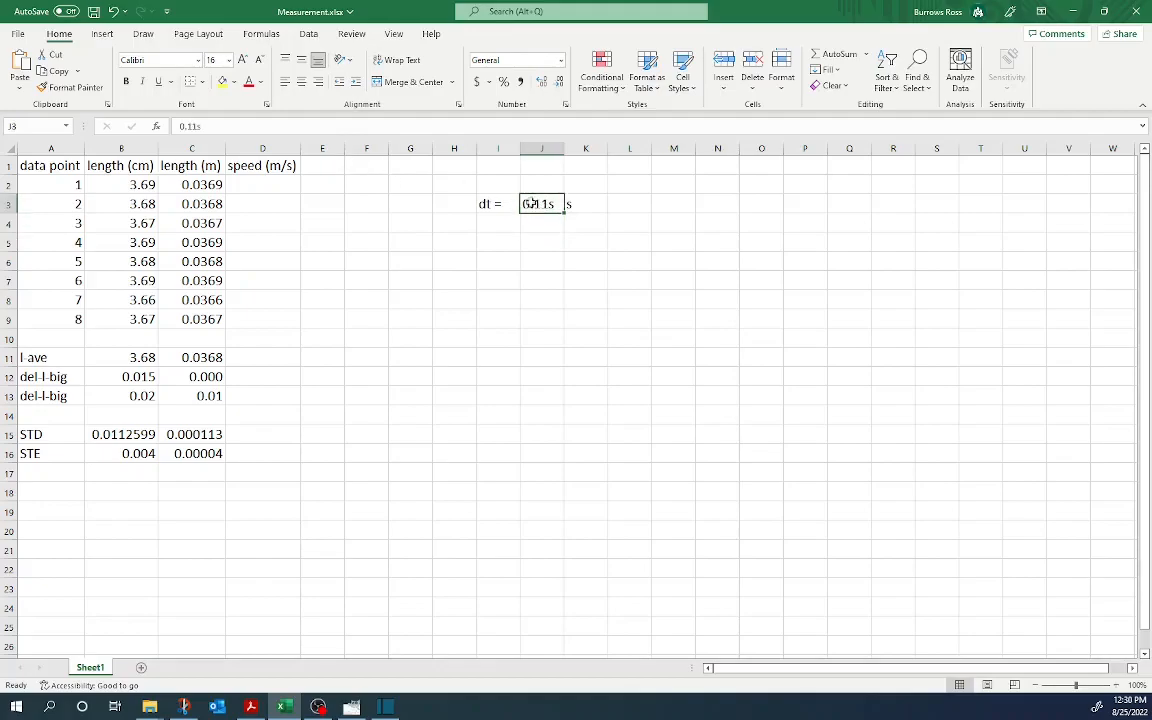
{"action": "left_click", "coordinate": [213, 126]}
{"action": "key", "text": "BackSpace"}
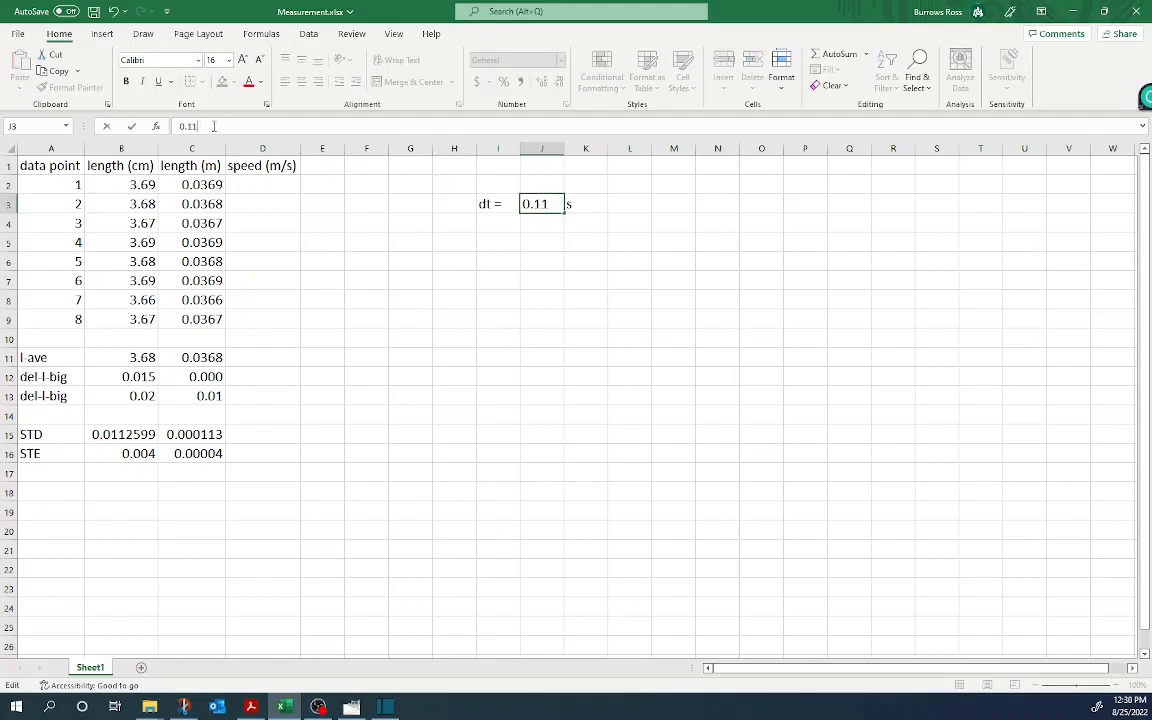
{"action": "key", "text": "Return"}
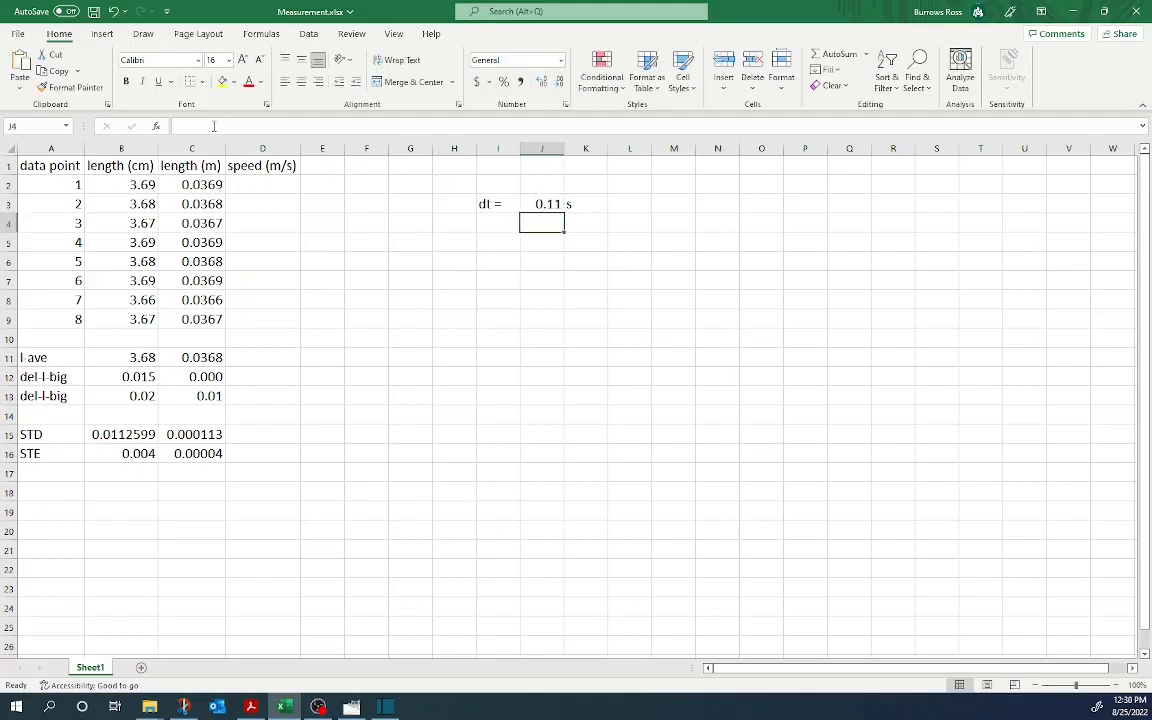
{"action": "left_click", "coordinate": [580, 206]}
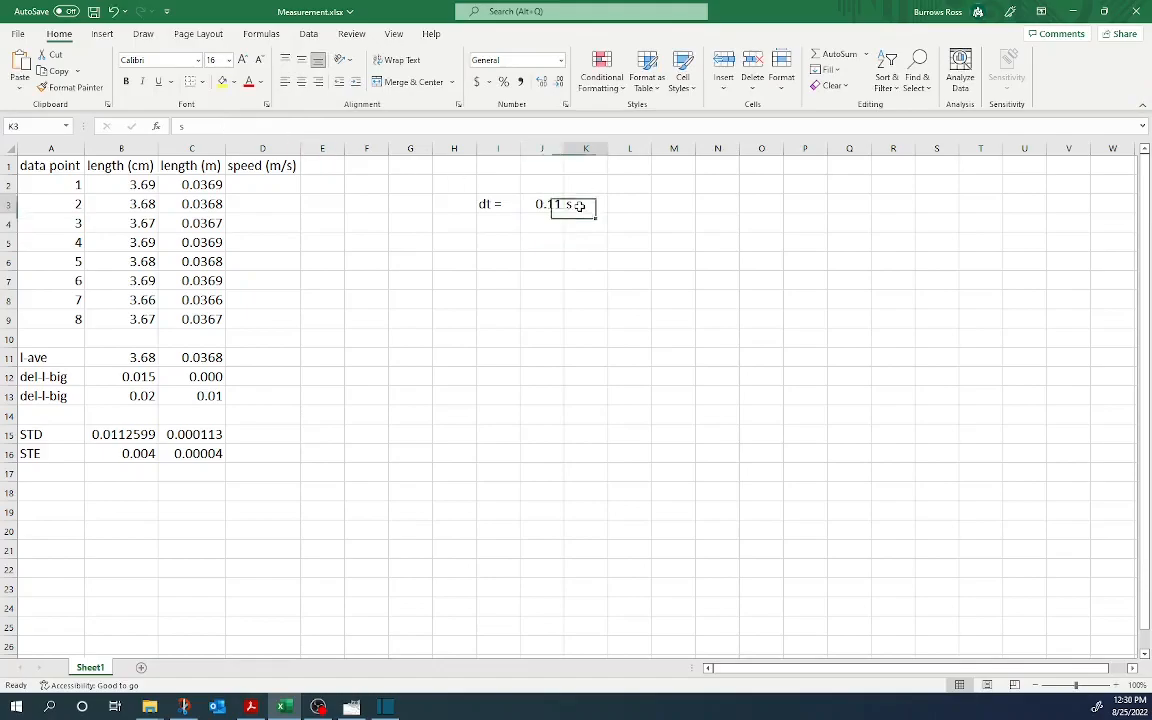
Step: Enter the speed formula =C2/J3 in D2, dividing the first length in metres by the time interval
{"action": "left_click", "coordinate": [255, 187]}
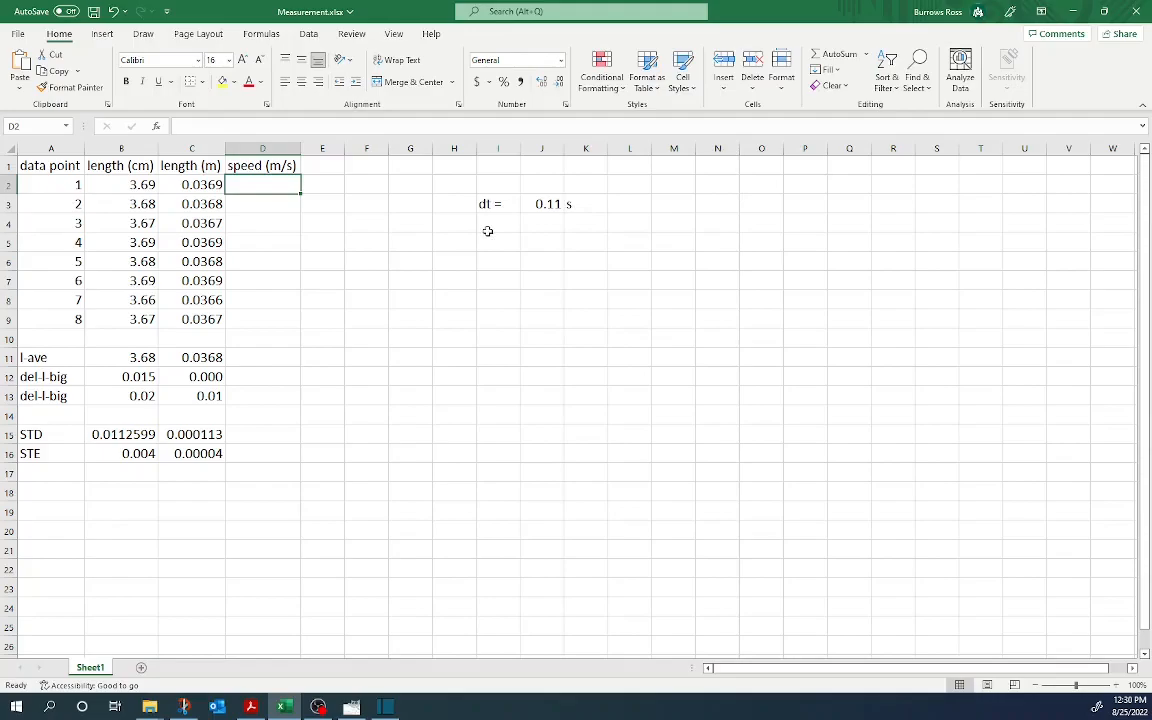
{"action": "type", "text": "="}
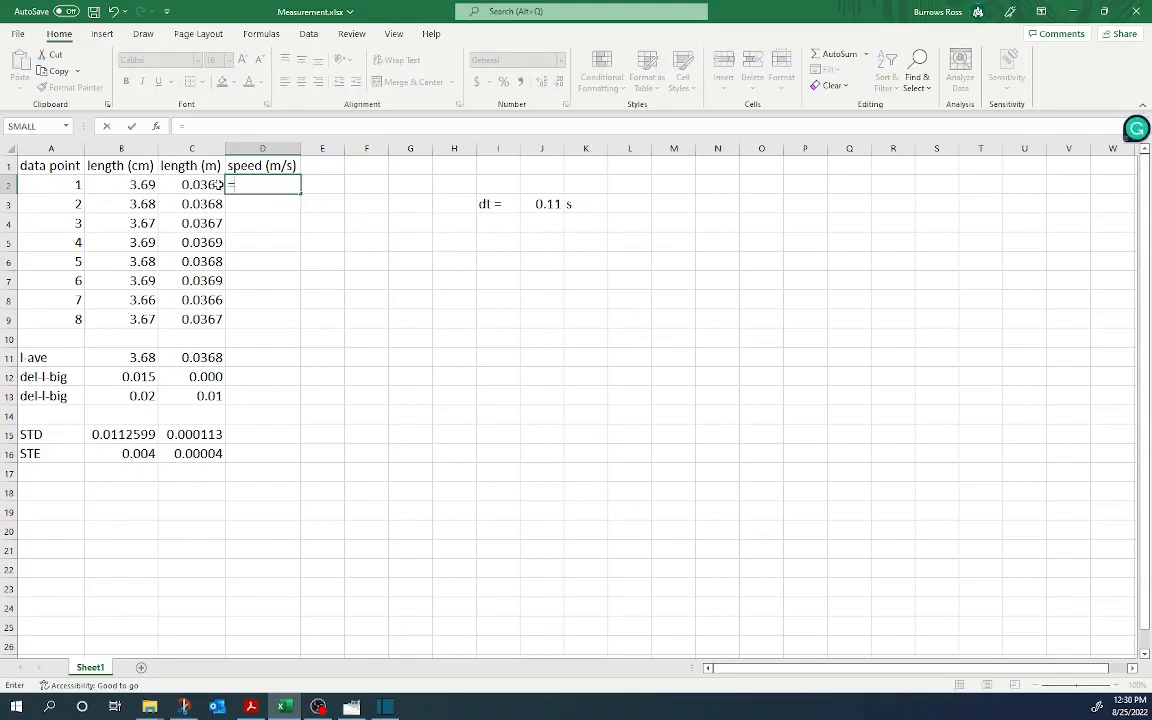
{"action": "left_click", "coordinate": [213, 186]}
{"action": "type", "text": "/"}
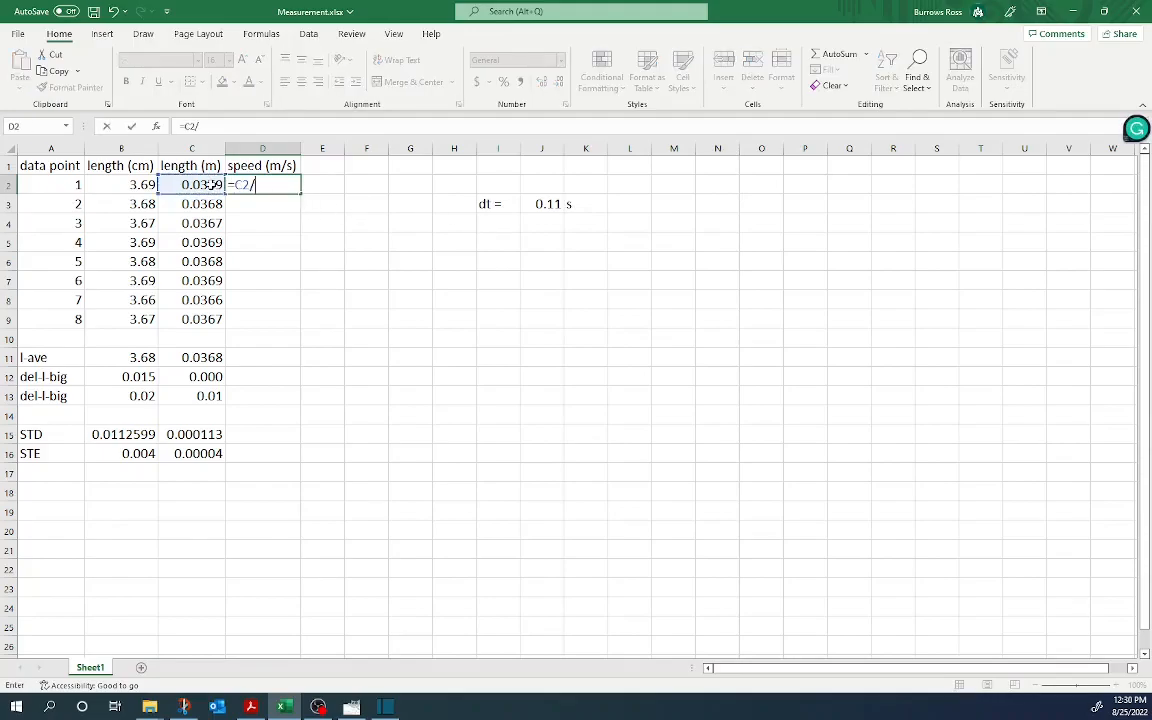
{"action": "left_click", "coordinate": [540, 204]}
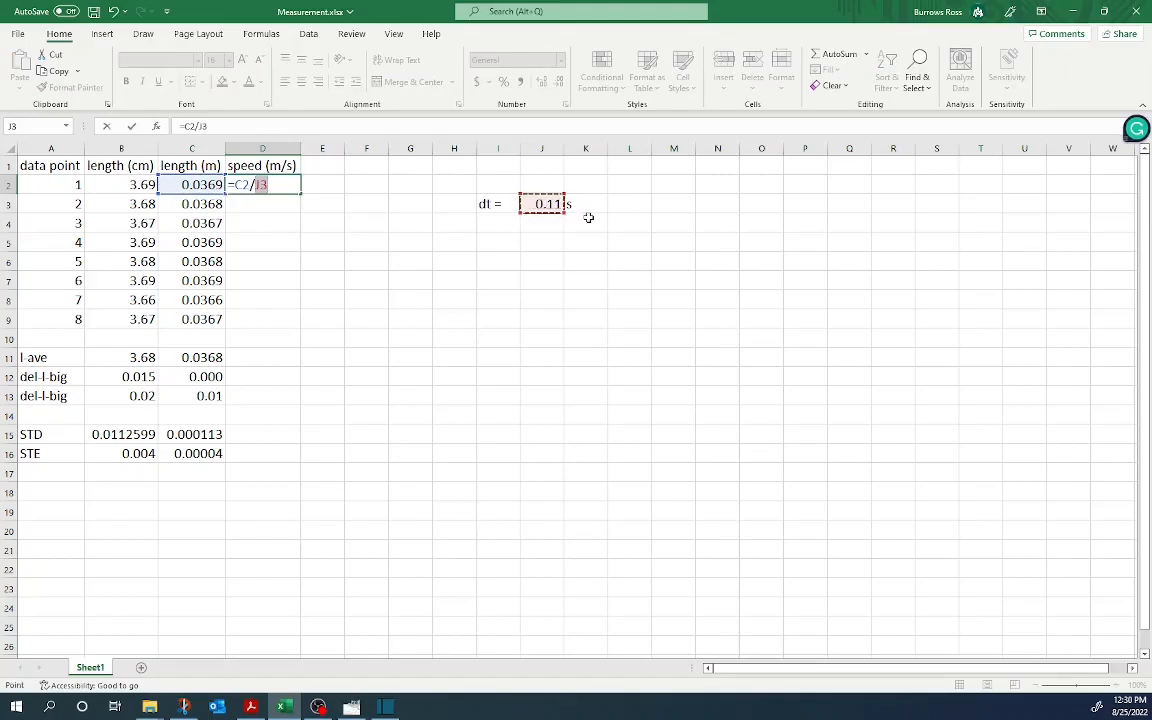
{"action": "key", "text": "Return"}
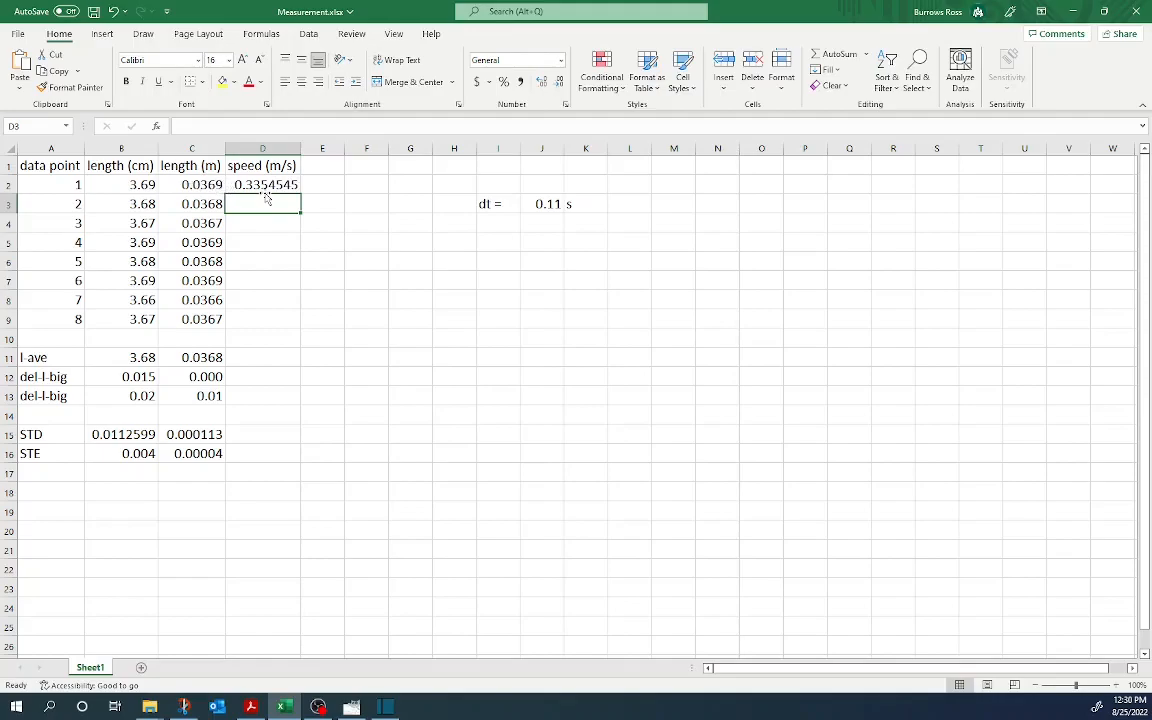
Step: Try to fill the relative-reference speed formula from D2 down through D9
{"action": "left_click_drag", "start_coordinate": [272, 186], "coordinate": [279, 313]}
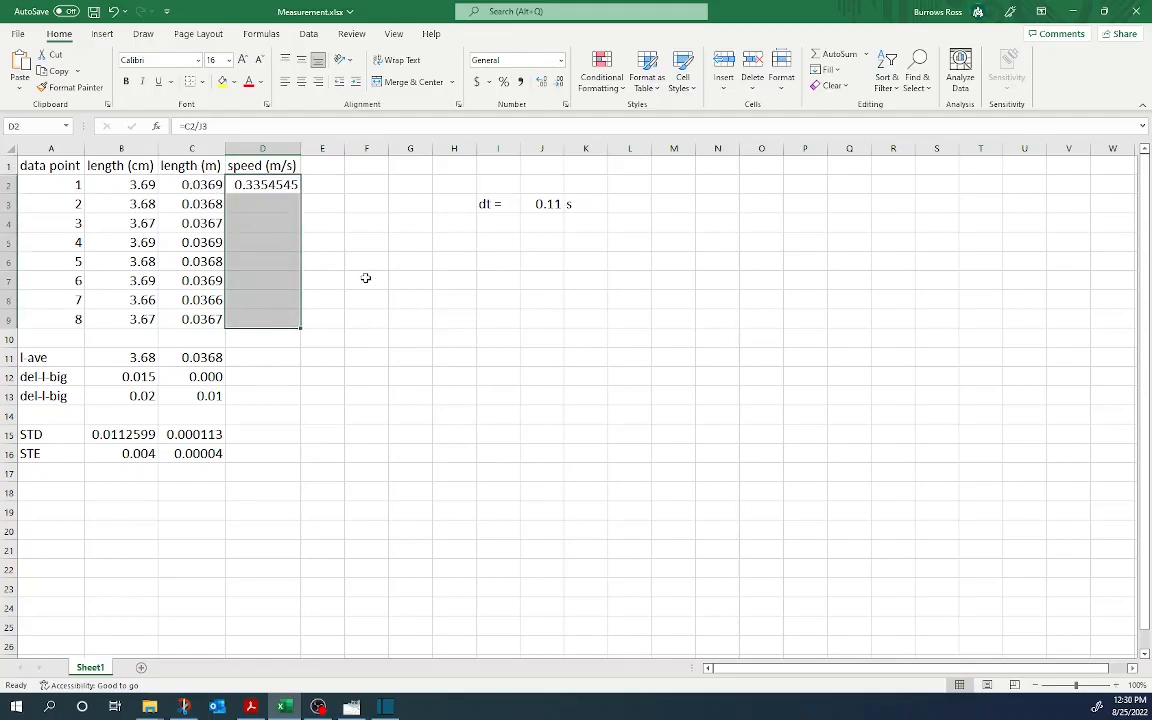
{"action": "left_click", "coordinate": [830, 71]}
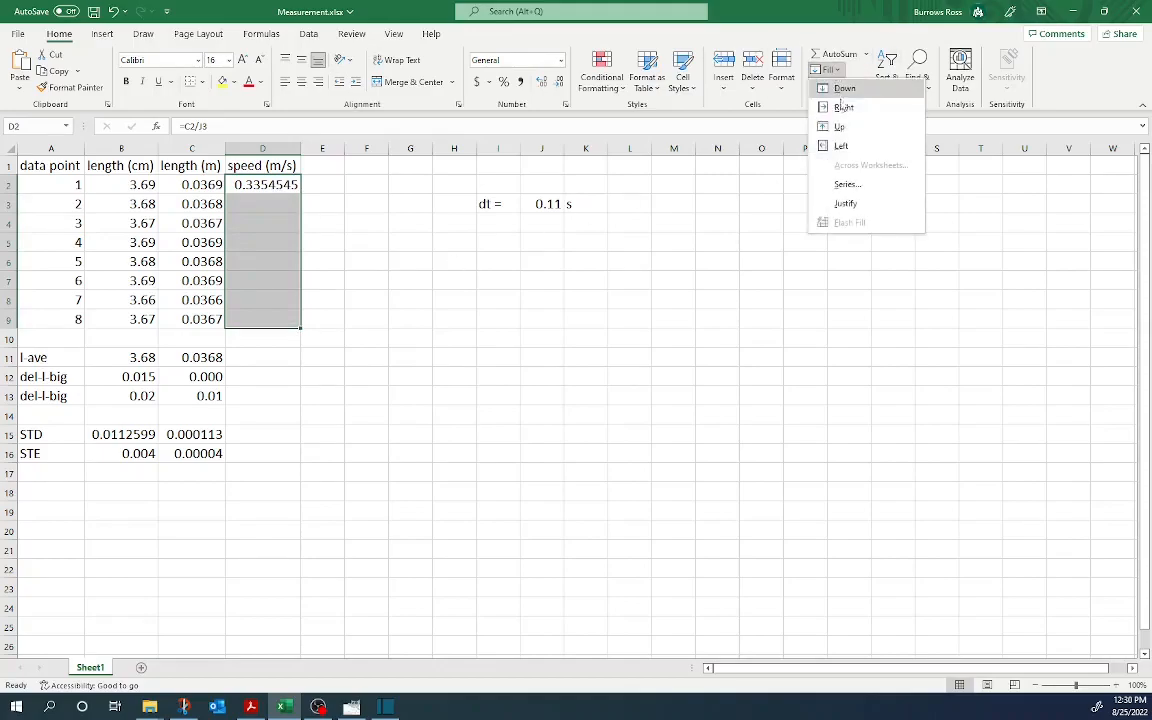
{"action": "key", "text": "Escape"}
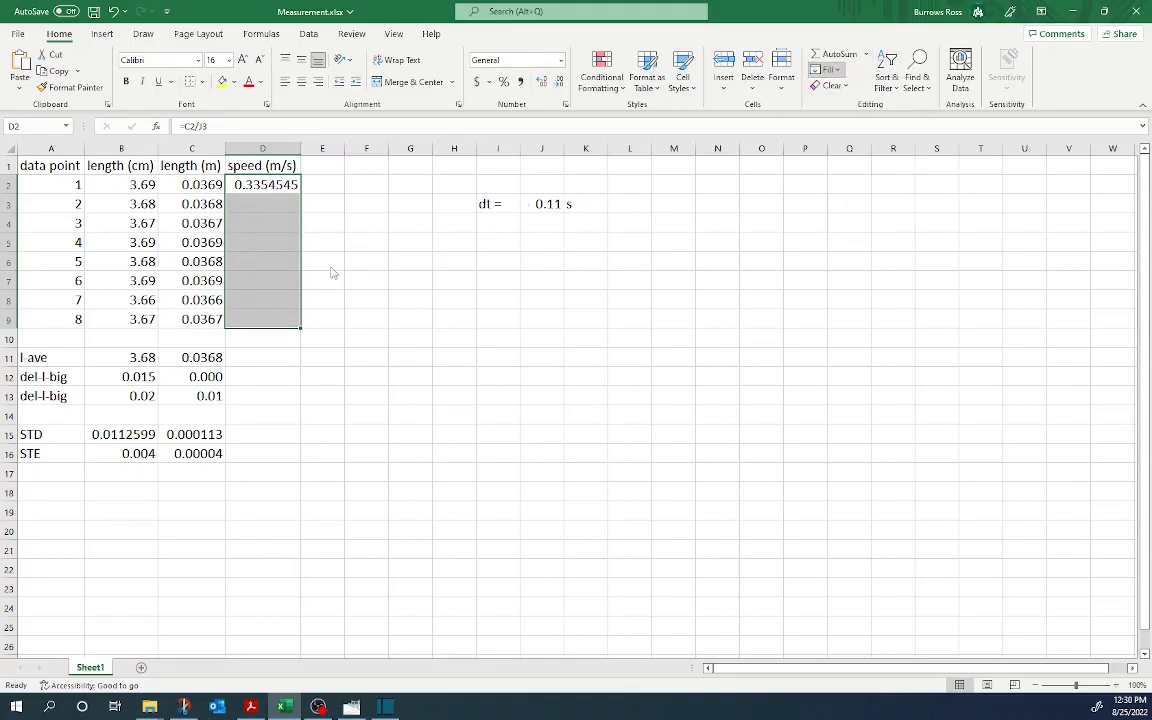
{"action": "double_click", "coordinate": [300, 328]}
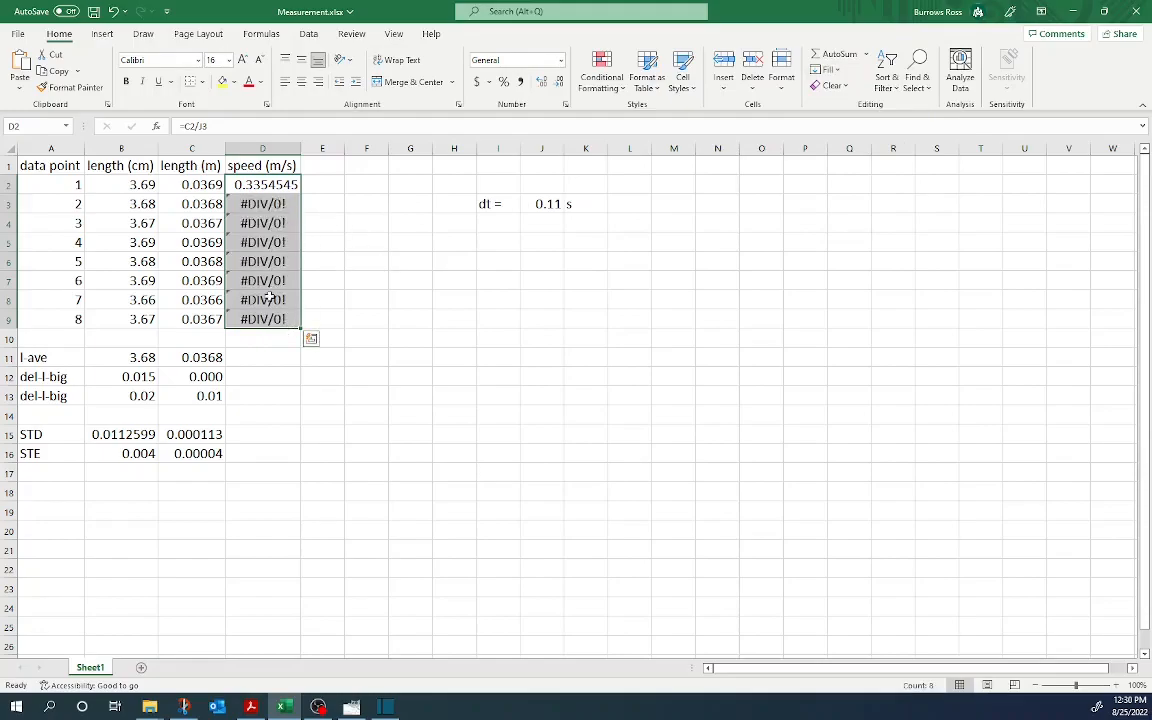
Step: Examine the speed formulas in D2 and D3, comparing their references with the length cells, J3 and J4
{"action": "left_click", "coordinate": [265, 187]}
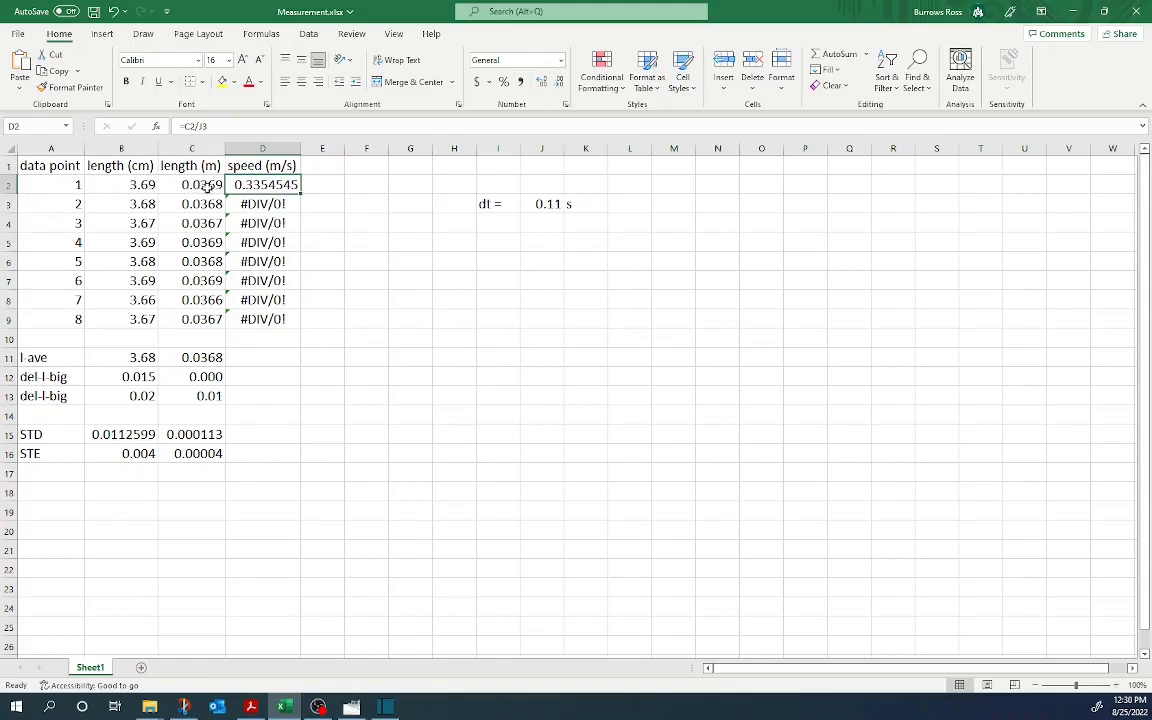
{"action": "left_click", "coordinate": [190, 185]}
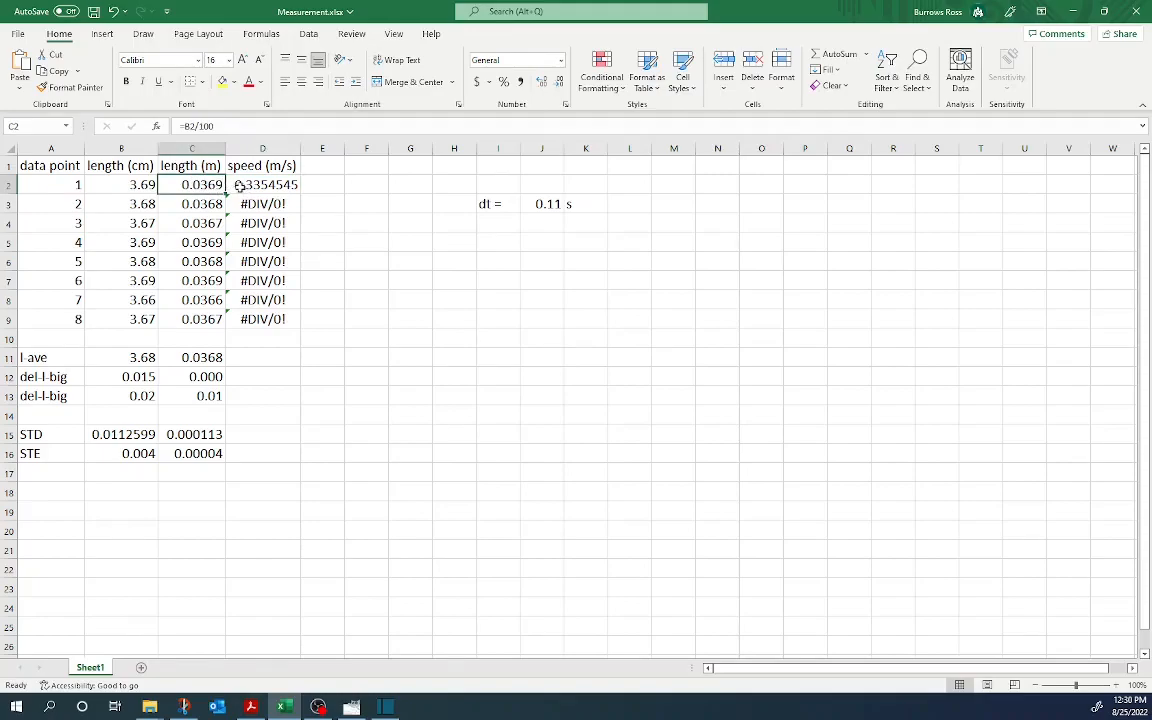
{"action": "left_click", "coordinate": [240, 185]}
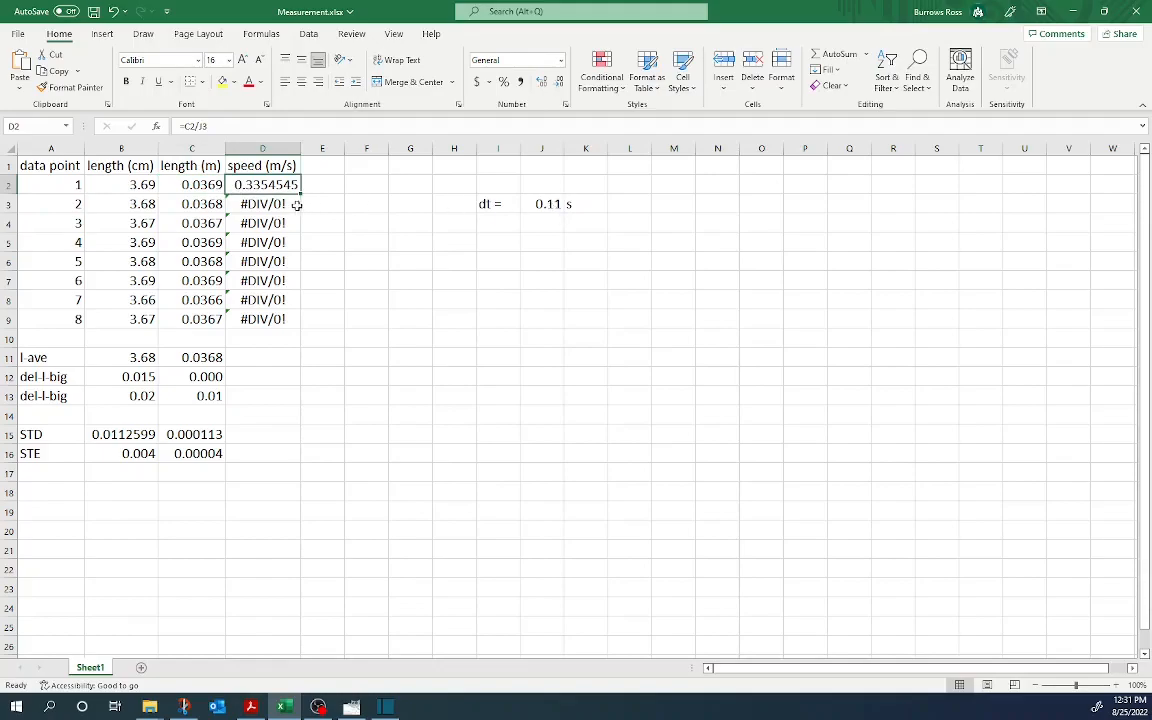
{"action": "left_click", "coordinate": [258, 204]}
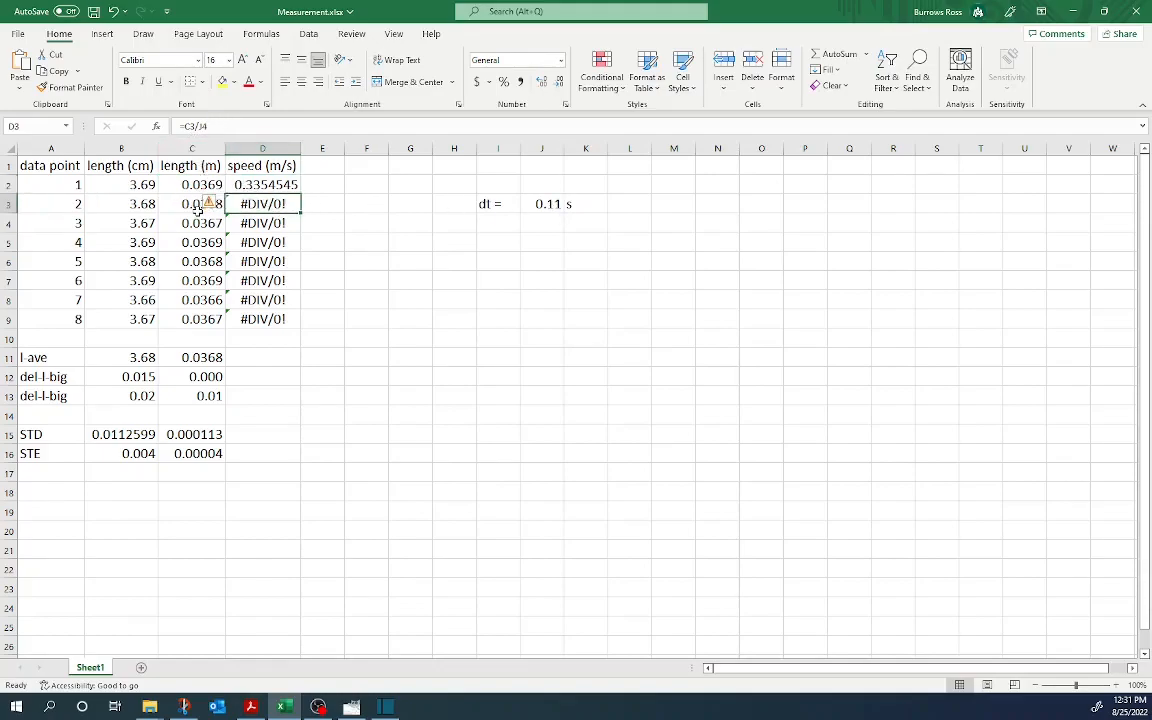
{"action": "left_click", "coordinate": [546, 229]}
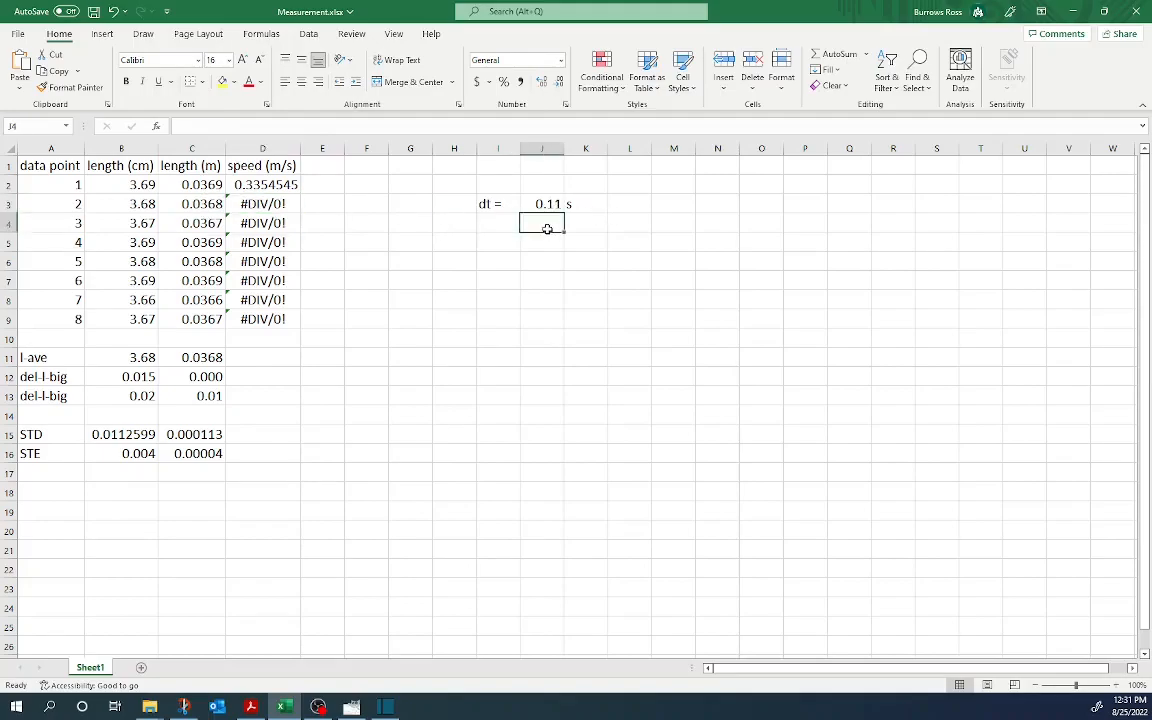
{"action": "left_click", "coordinate": [292, 185]}
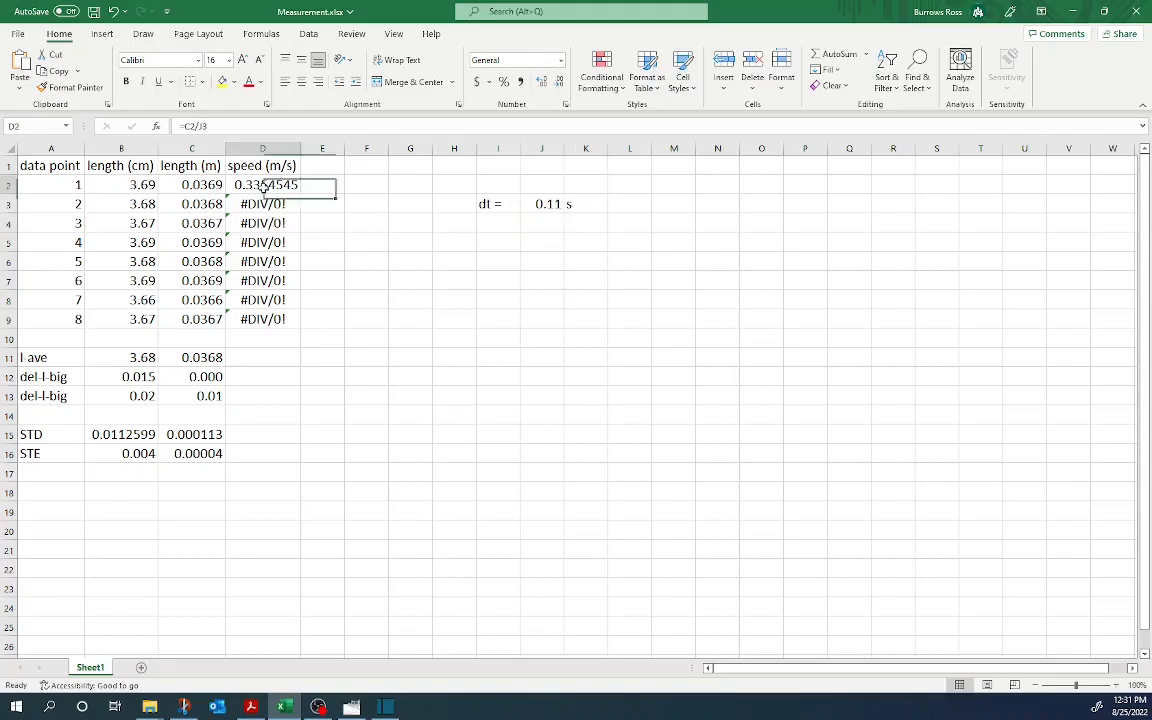
{"action": "left_click", "coordinate": [190, 201]}
{"action": "left_click", "coordinate": [551, 210]}
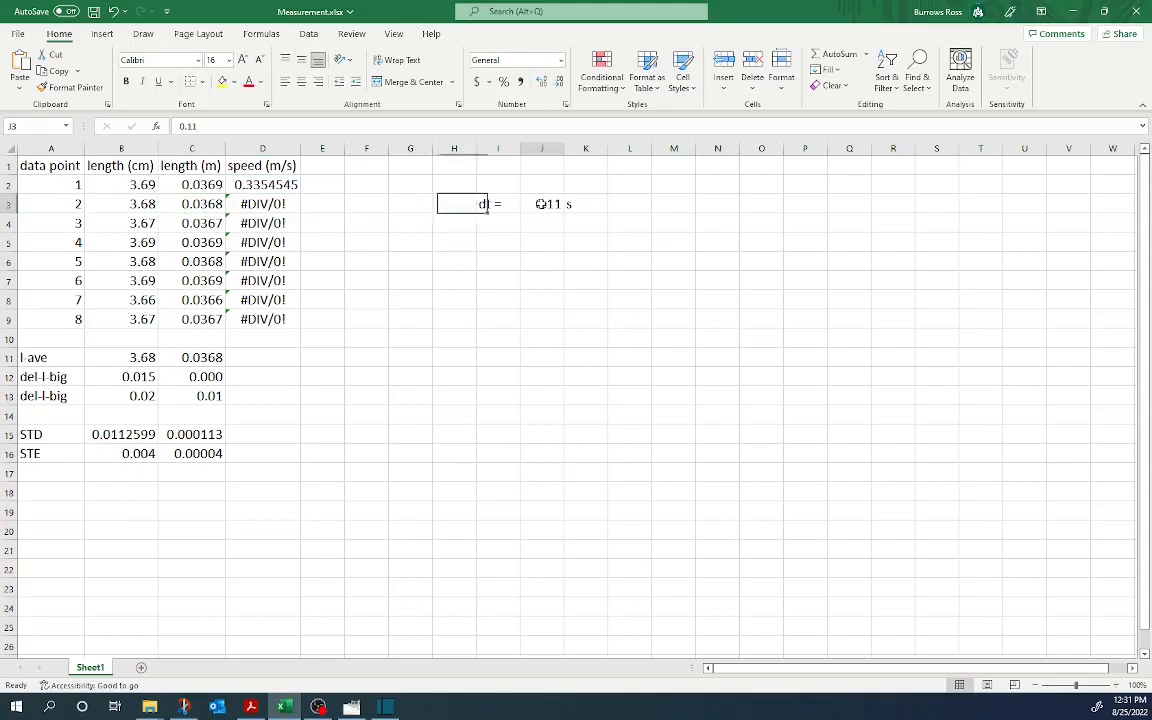
{"action": "left_click", "coordinate": [243, 184]}
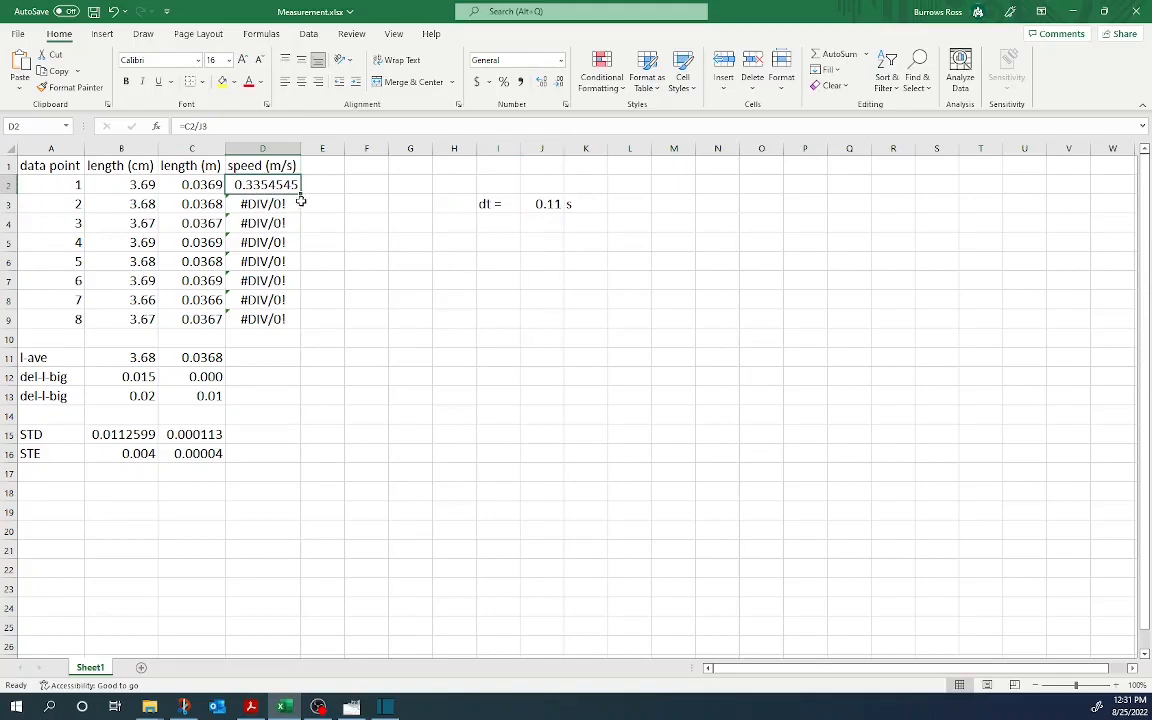
{"action": "left_click", "coordinate": [561, 203]}
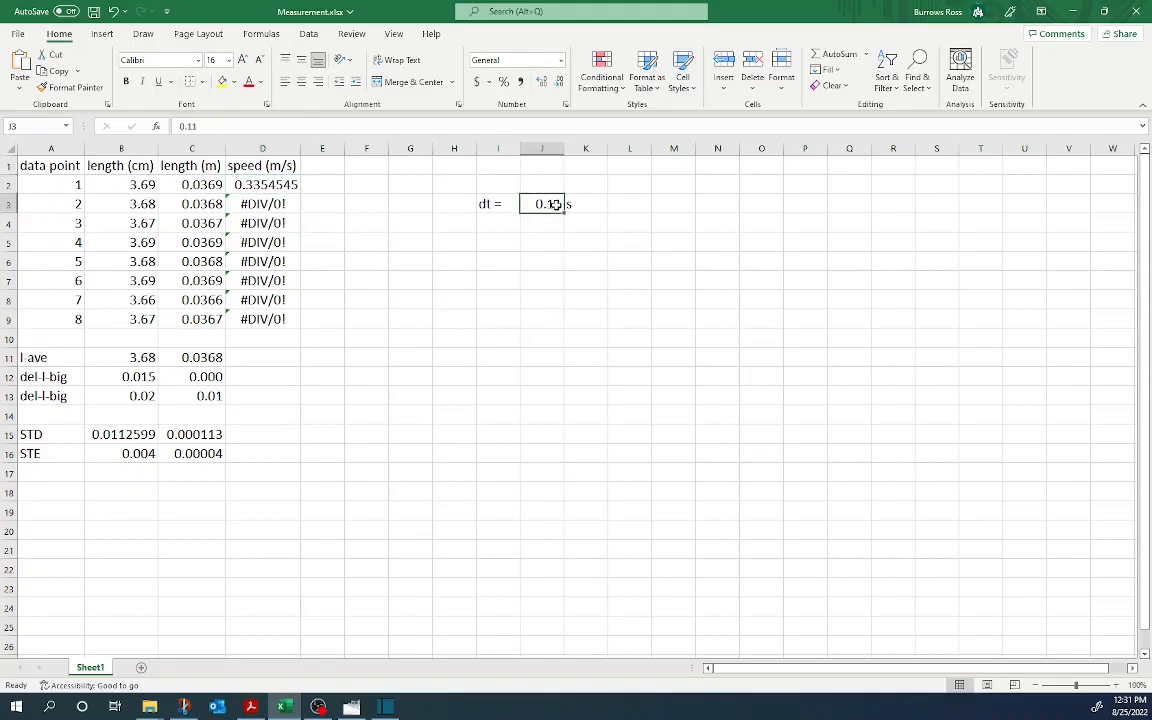
Step: Lock the time interval reference in the D2 speed formula, making it =C2/$J$3
{"action": "left_click", "coordinate": [236, 183]}
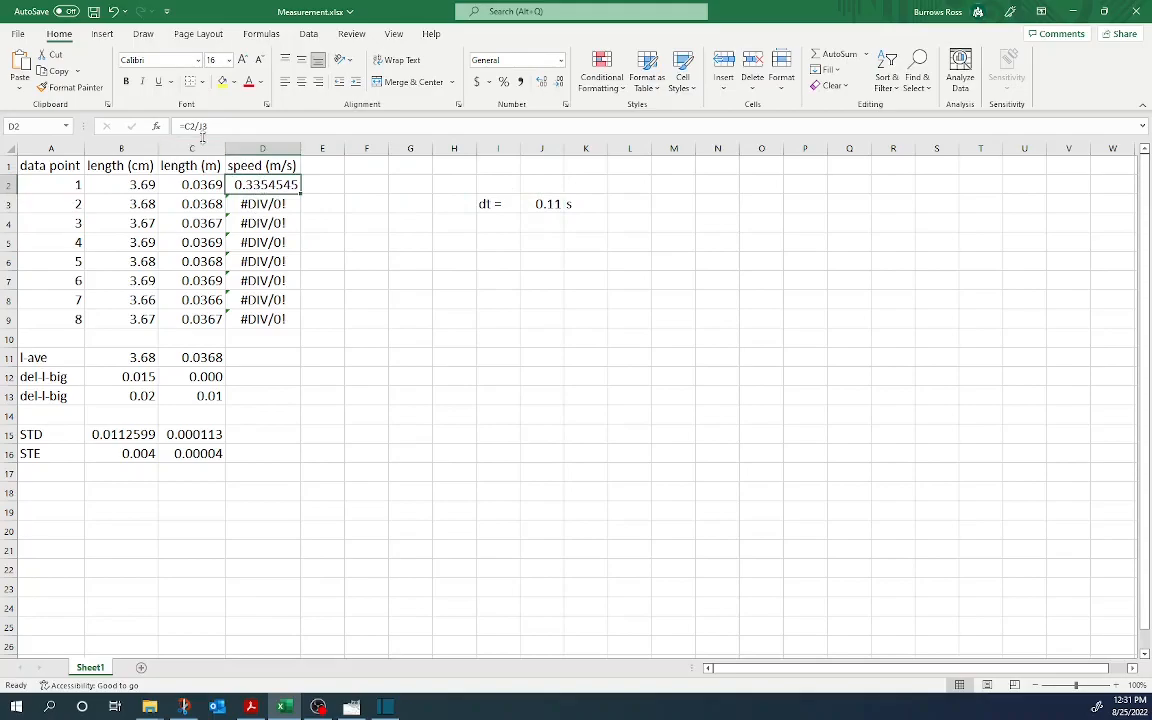
{"action": "left_click", "coordinate": [210, 126]}
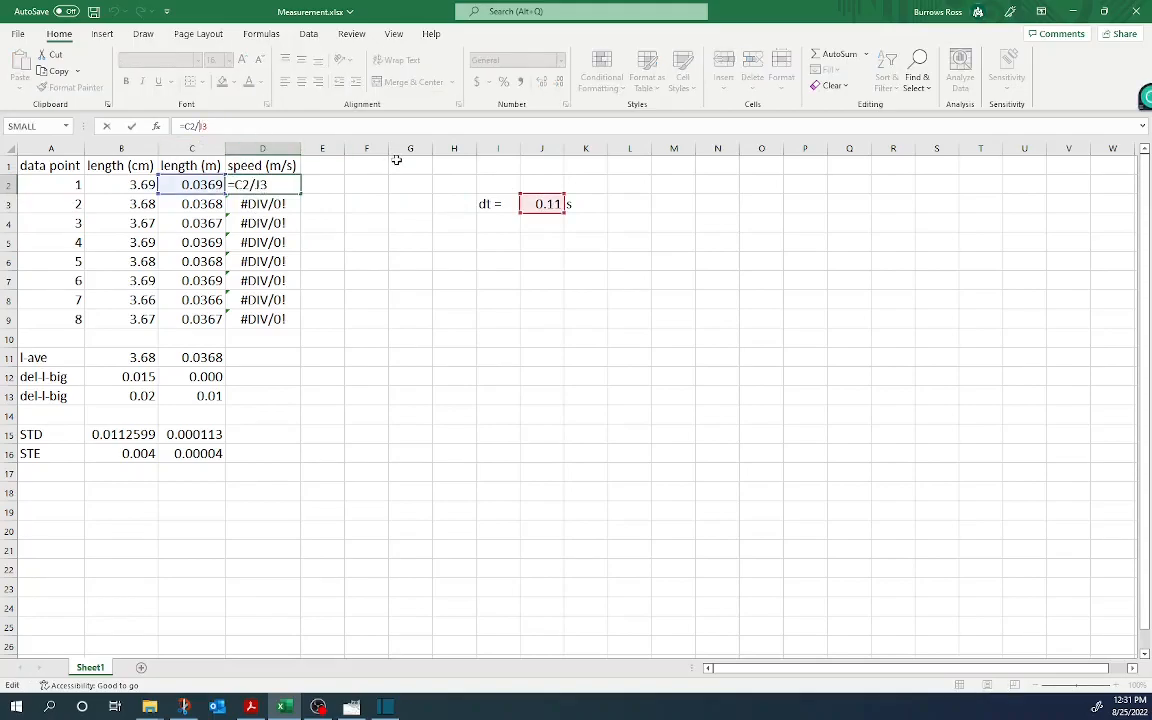
{"action": "type", "text": "$"}
{"action": "type", "text": "$"}
{"action": "left_click", "coordinate": [556, 205]}
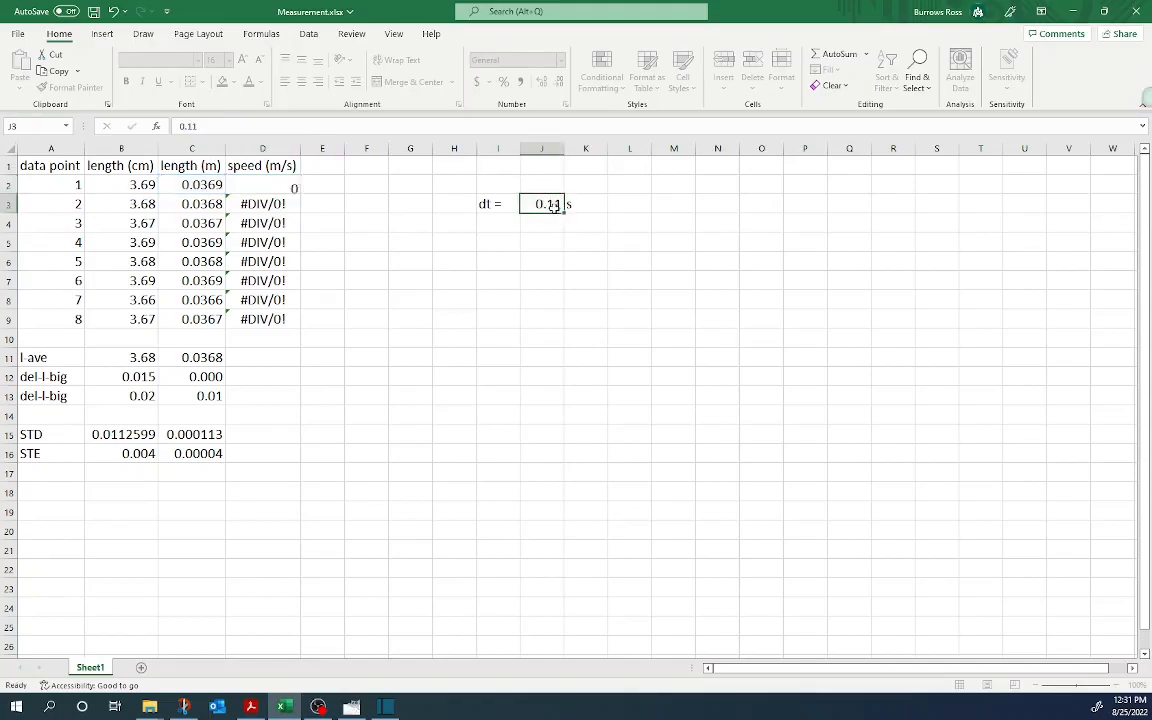
Step: Fill the locked-reference speed formula from D2 down through D9
{"action": "left_click", "coordinate": [252, 182]}
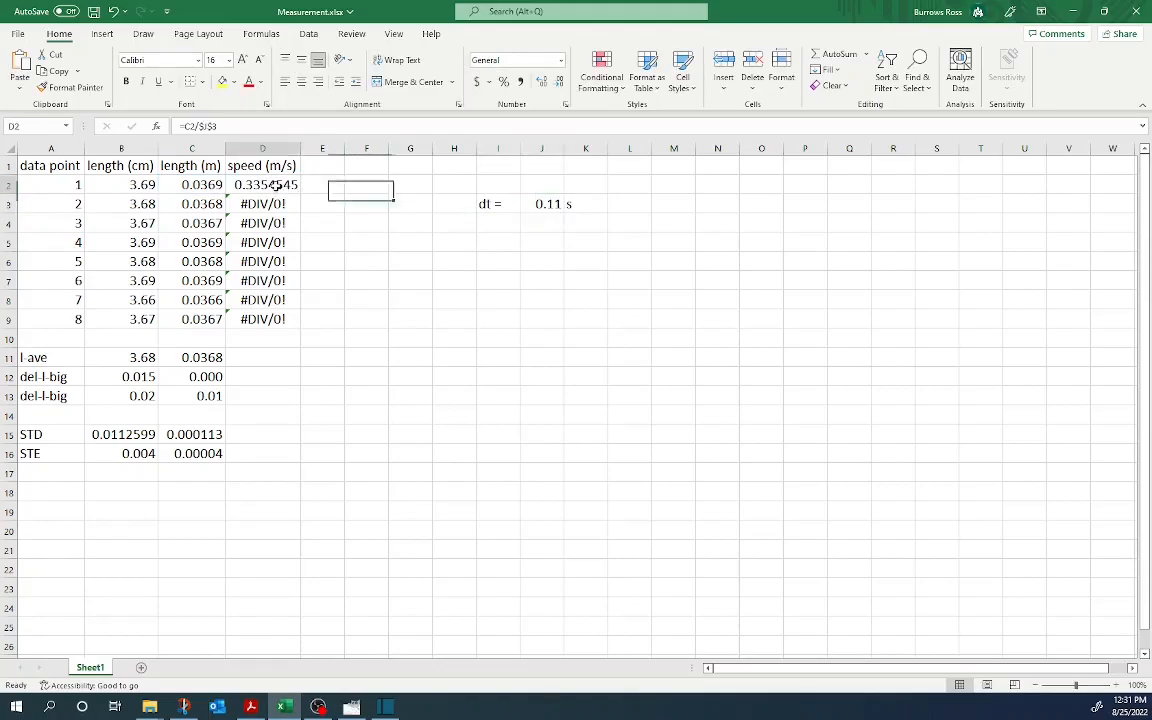
{"action": "key", "text": "shift+Down"}
{"action": "key", "text": "shift+Down"}
{"action": "key", "text": "shift+Down"}
{"action": "key", "text": "shift+Down"}
{"action": "key", "text": "shift+Down"}
{"action": "key", "text": "shift+Down"}
{"action": "key", "text": "shift+Down"}
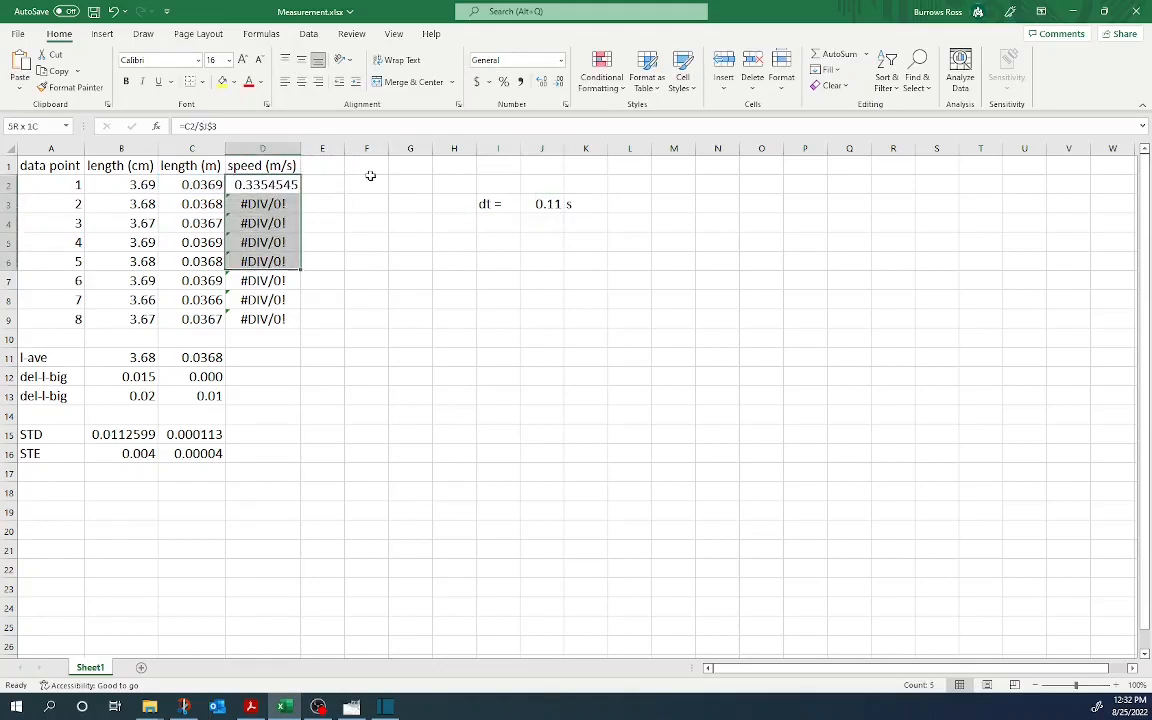
{"action": "key", "text": "ctrl+d"}
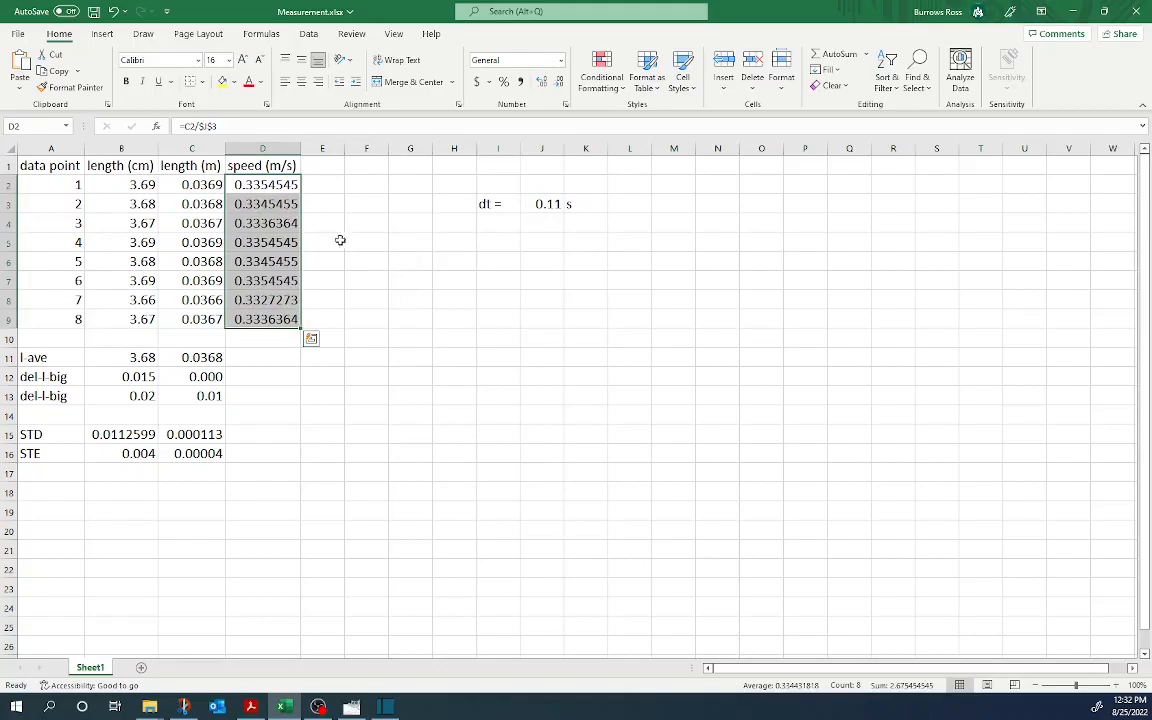
Step: Reduce the speed values in D2:D9 to four decimal places
{"action": "left_click", "coordinate": [558, 81]}
{"action": "left_click", "coordinate": [558, 81]}
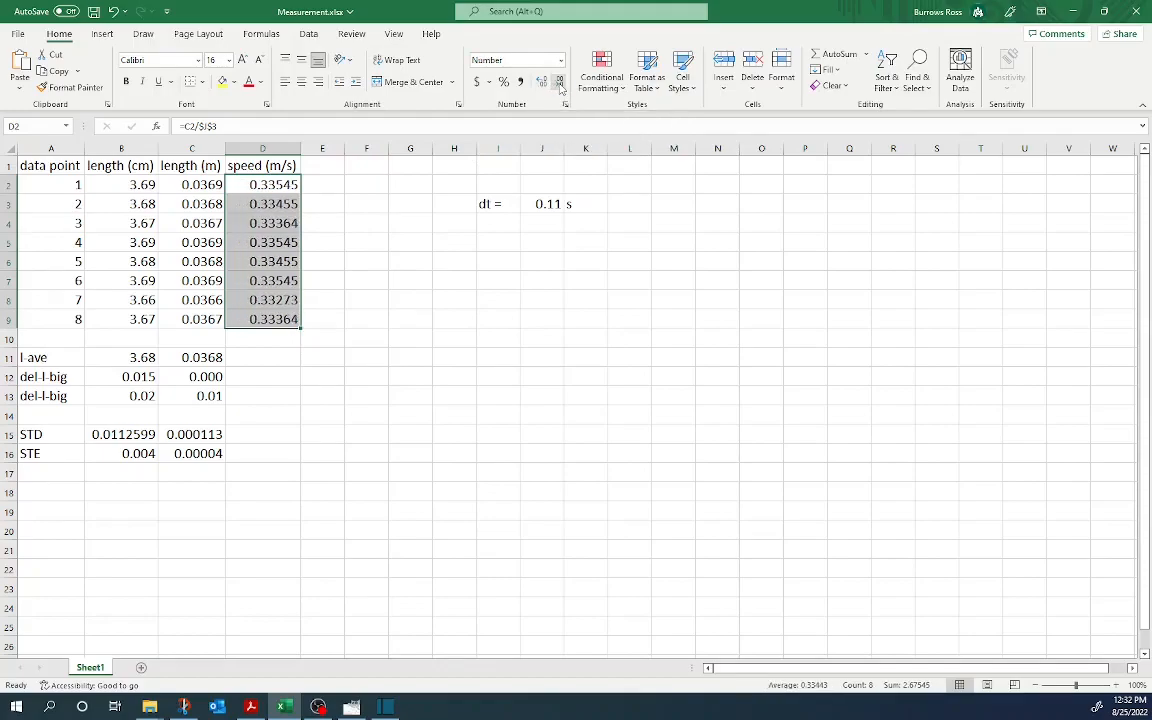
{"action": "left_click", "coordinate": [558, 81]}
{"action": "left_click", "coordinate": [322, 166]}
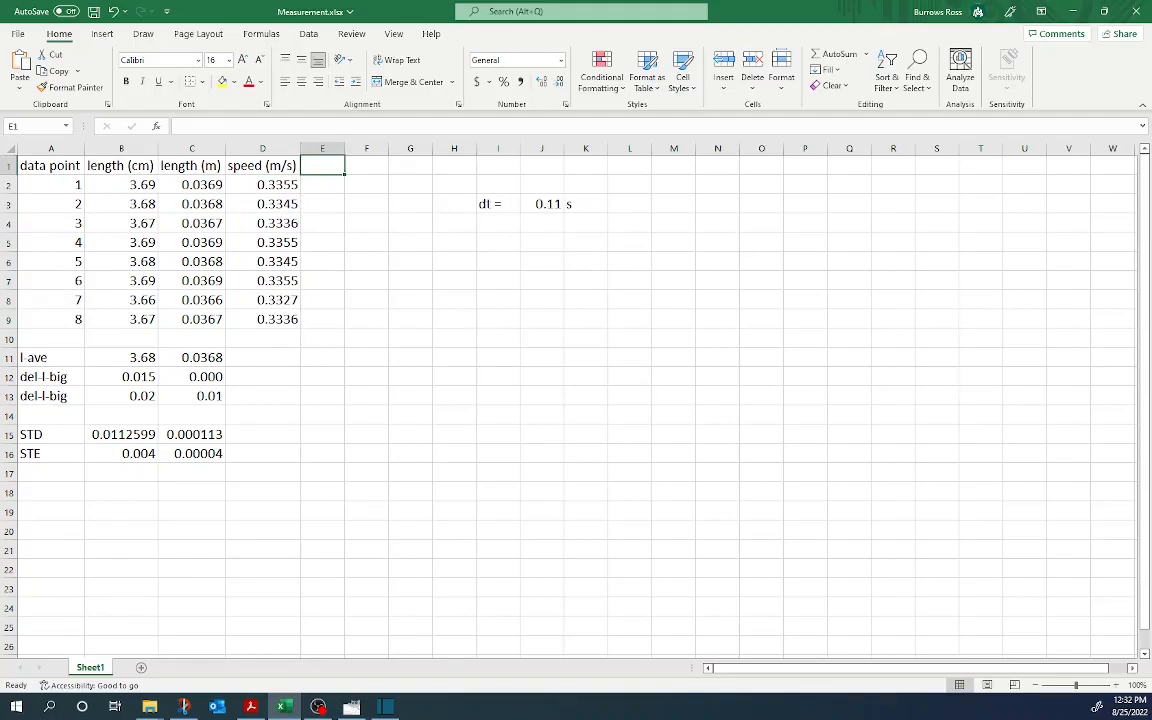
Step: Check the lab instructions and fill the statistics formulas in C11:C16 right into D11:D16
{"action": "key", "text": "alt+Tab"}
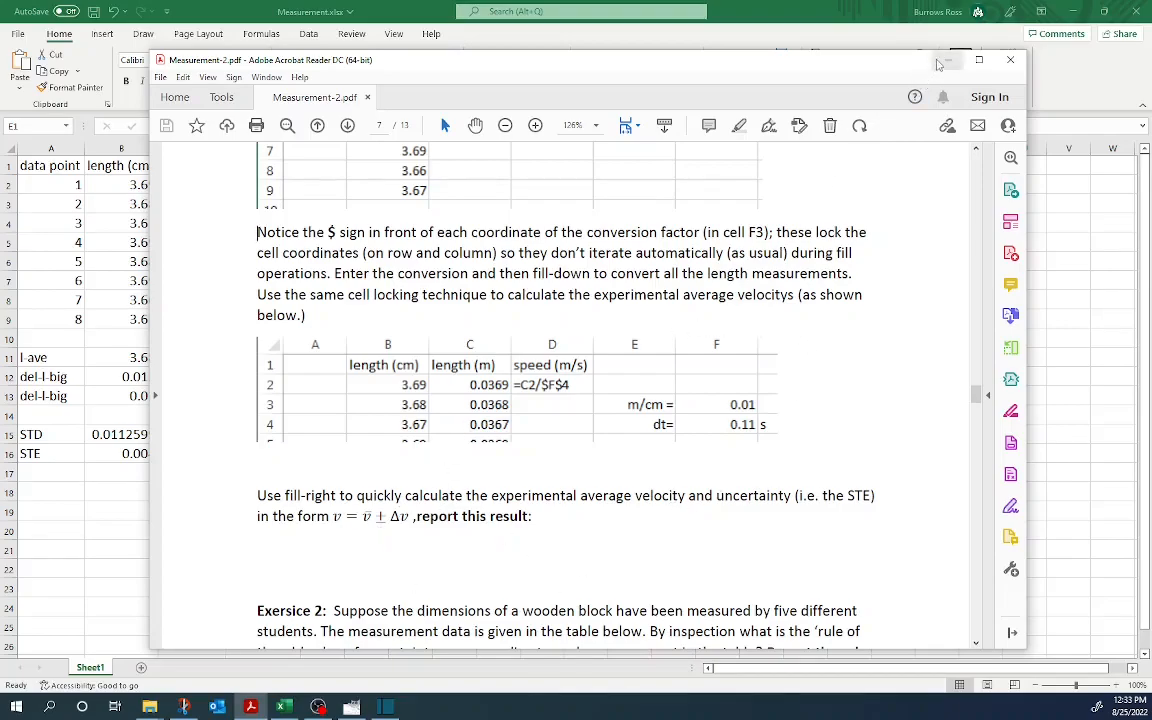
{"action": "left_click", "coordinate": [948, 61]}
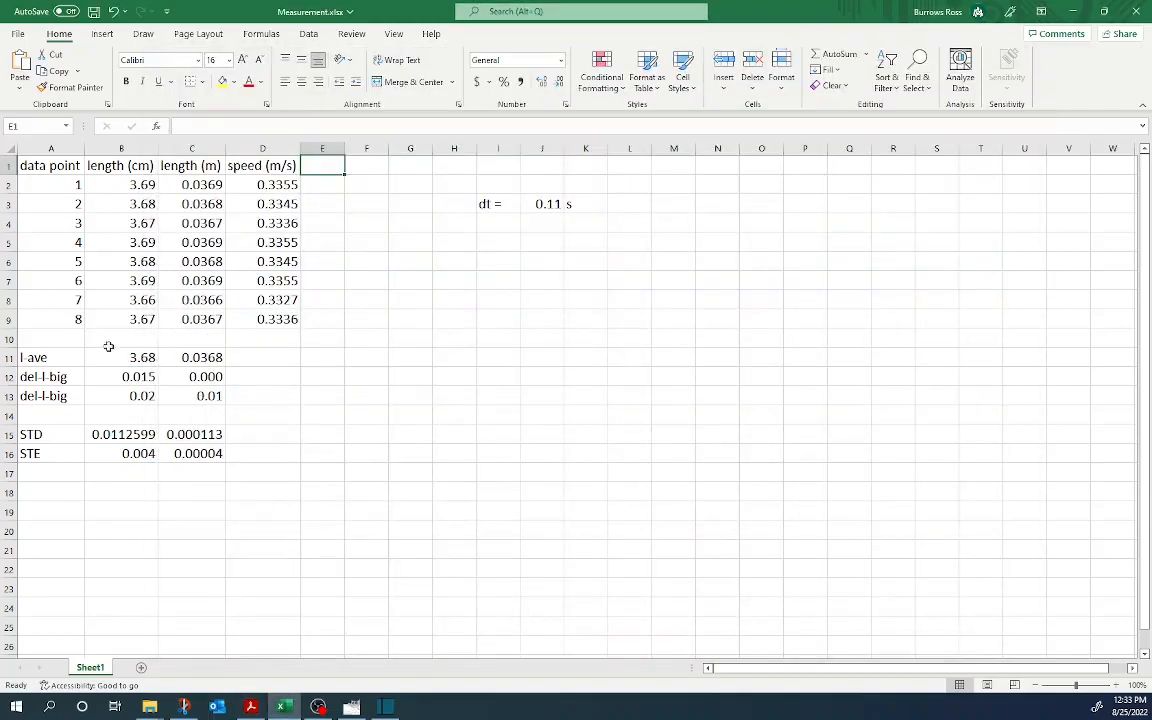
{"action": "left_click_drag", "start_coordinate": [204, 356], "coordinate": [277, 448]}
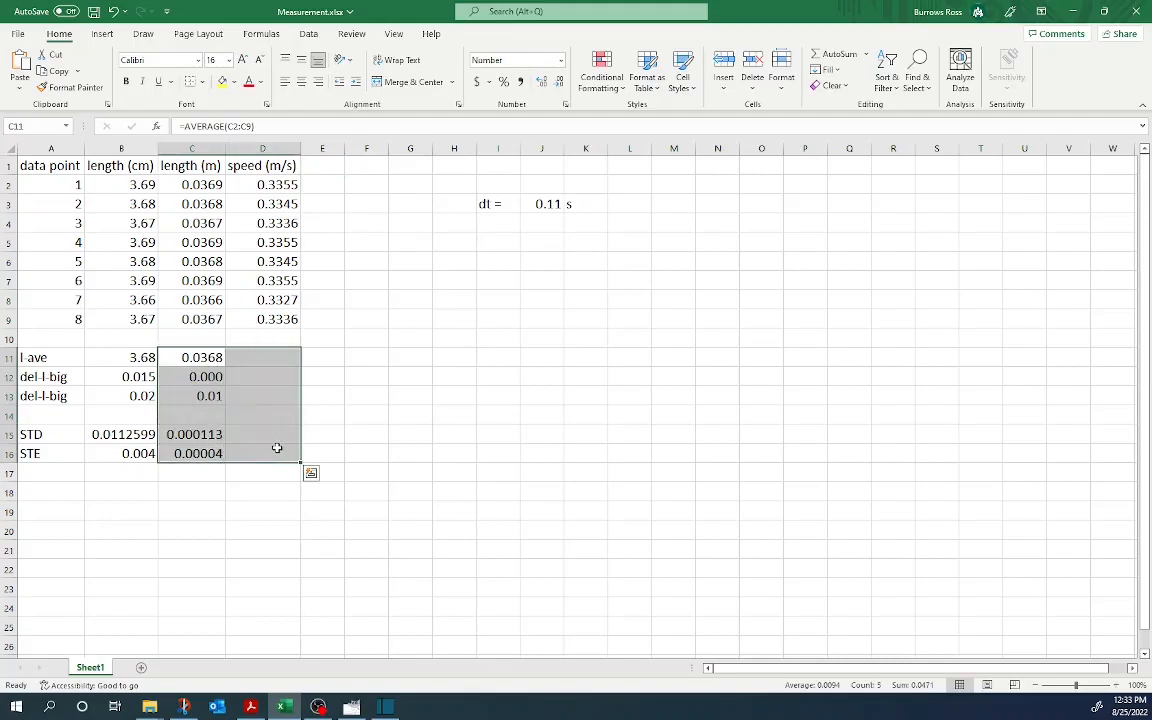
{"action": "key", "text": "ctrl+r"}
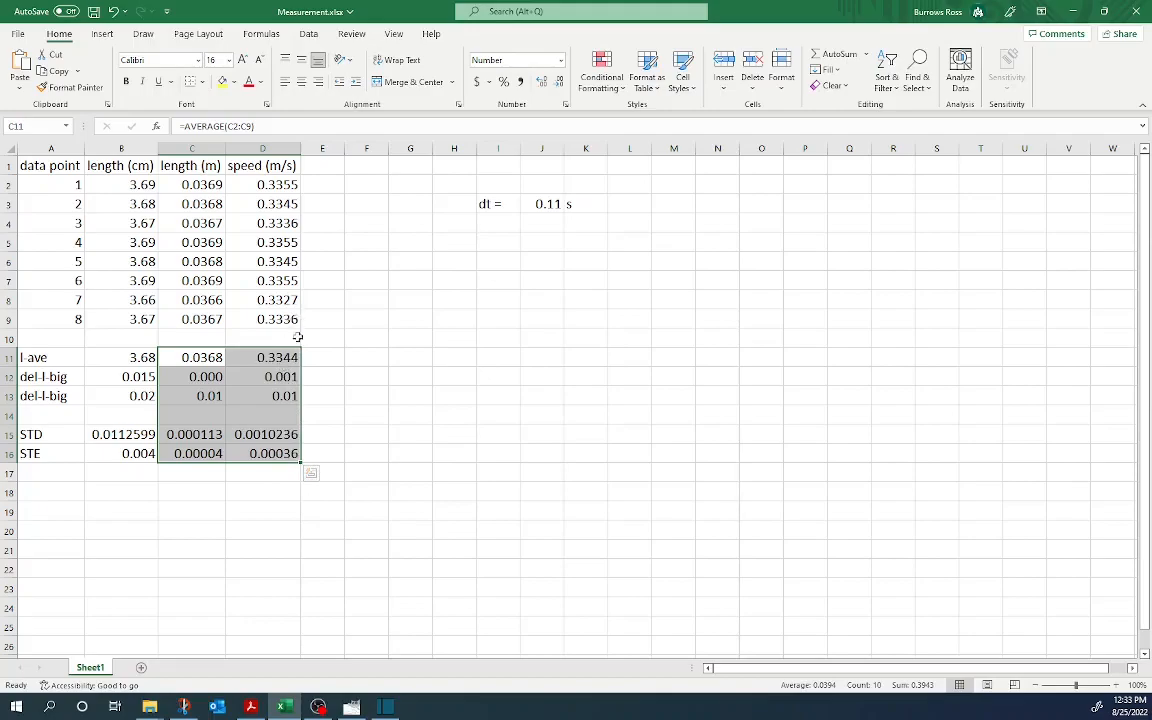
Step: Examine the filled formulas for the speed column in D11, D12, D13, D15 and D16 against the speed data in D2
{"action": "left_click", "coordinate": [285, 357]}
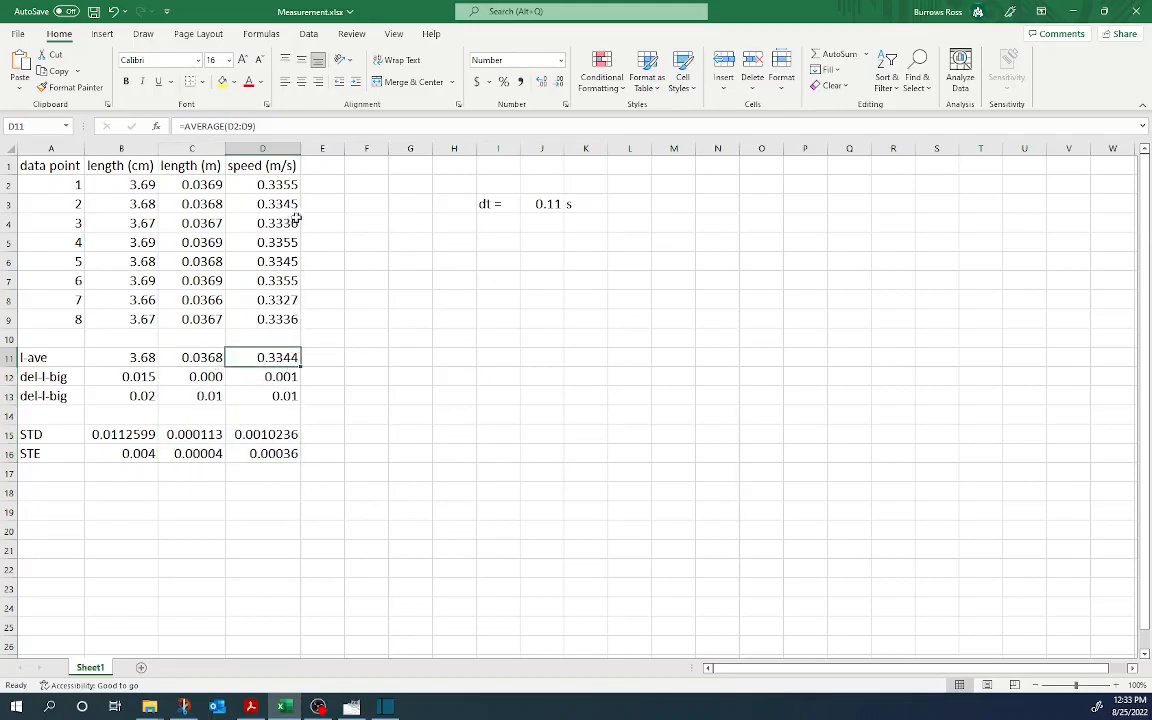
{"action": "left_click", "coordinate": [267, 180]}
{"action": "left_click", "coordinate": [265, 358]}
{"action": "left_click", "coordinate": [281, 377]}
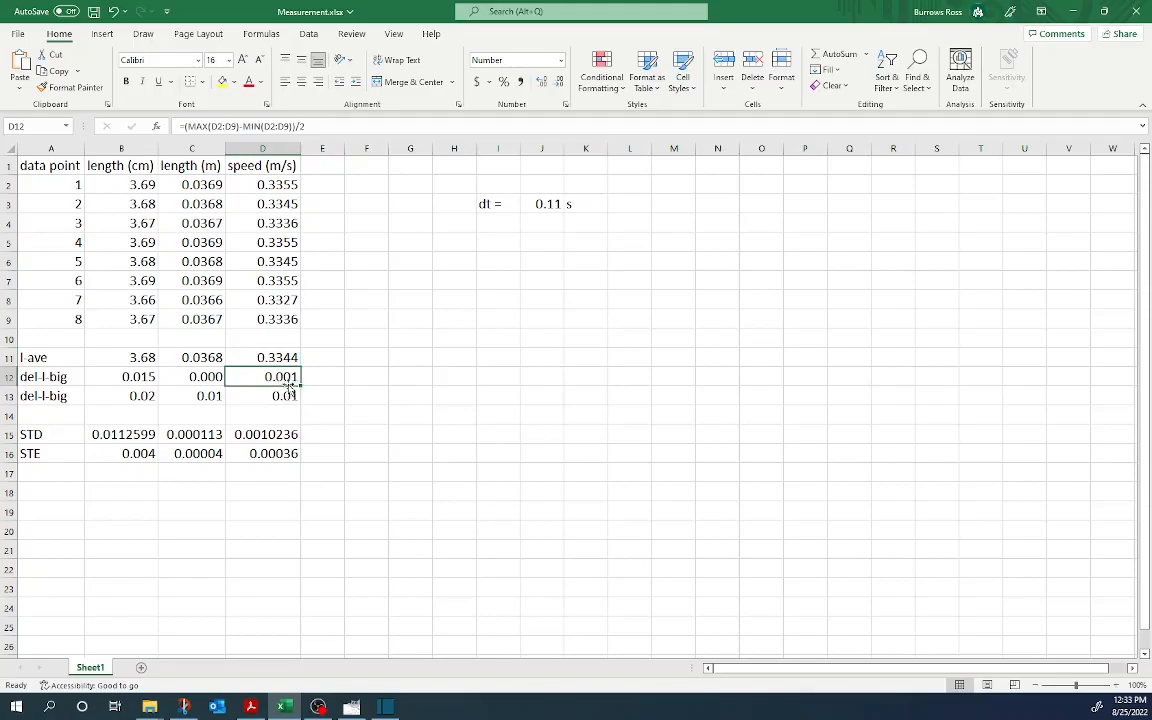
{"action": "left_click", "coordinate": [284, 398]}
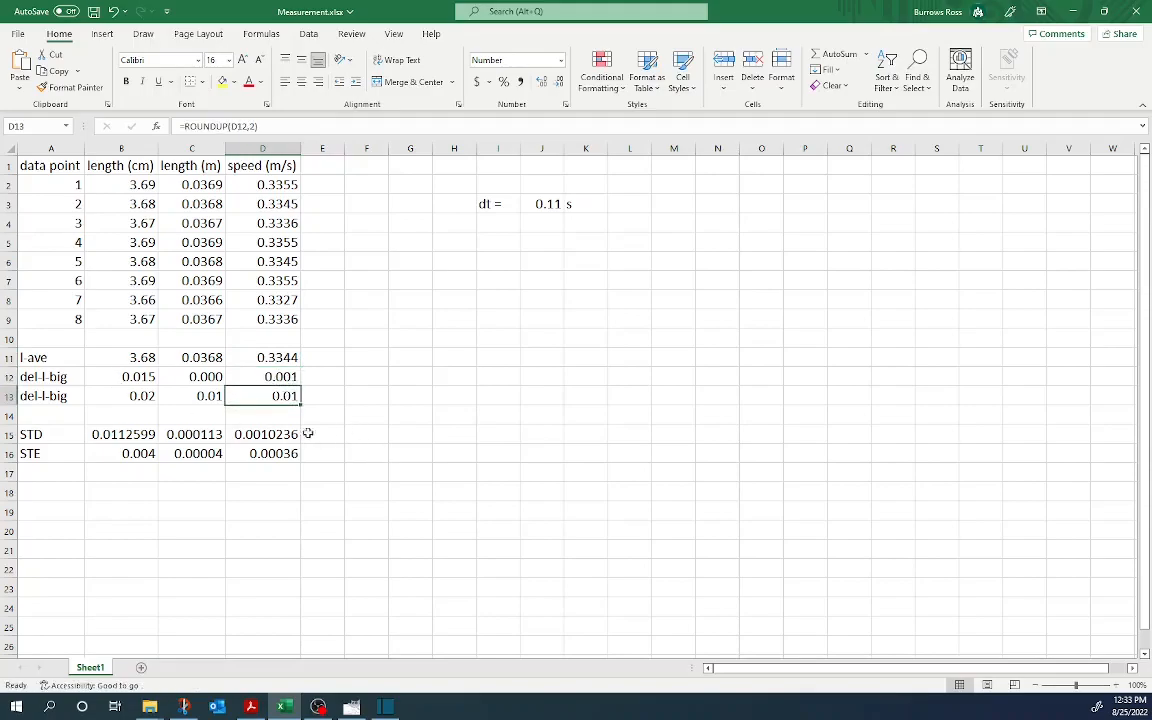
{"action": "left_click", "coordinate": [266, 436]}
{"action": "left_click", "coordinate": [285, 455]}
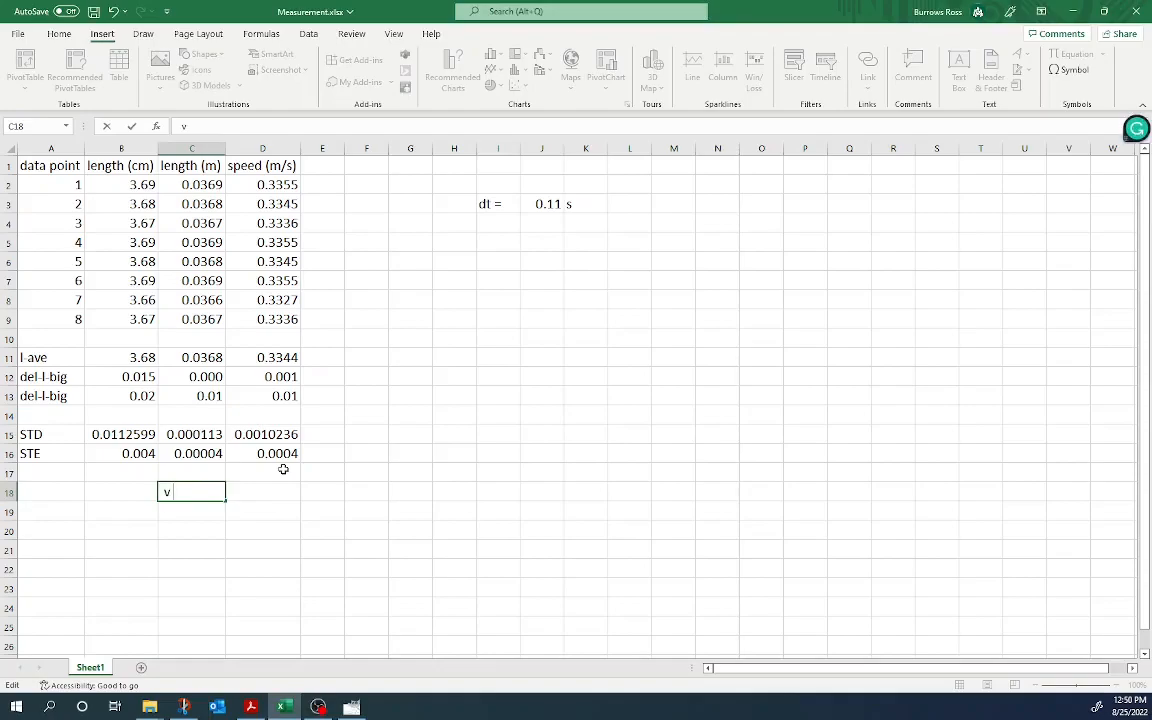
Step: Label C18 "v =" and enter the result "0.3344 ± 0.0004 m/s" in D18, inserting the plus-minus sign as a symbol
{"action": "key", "text": "Tab"}
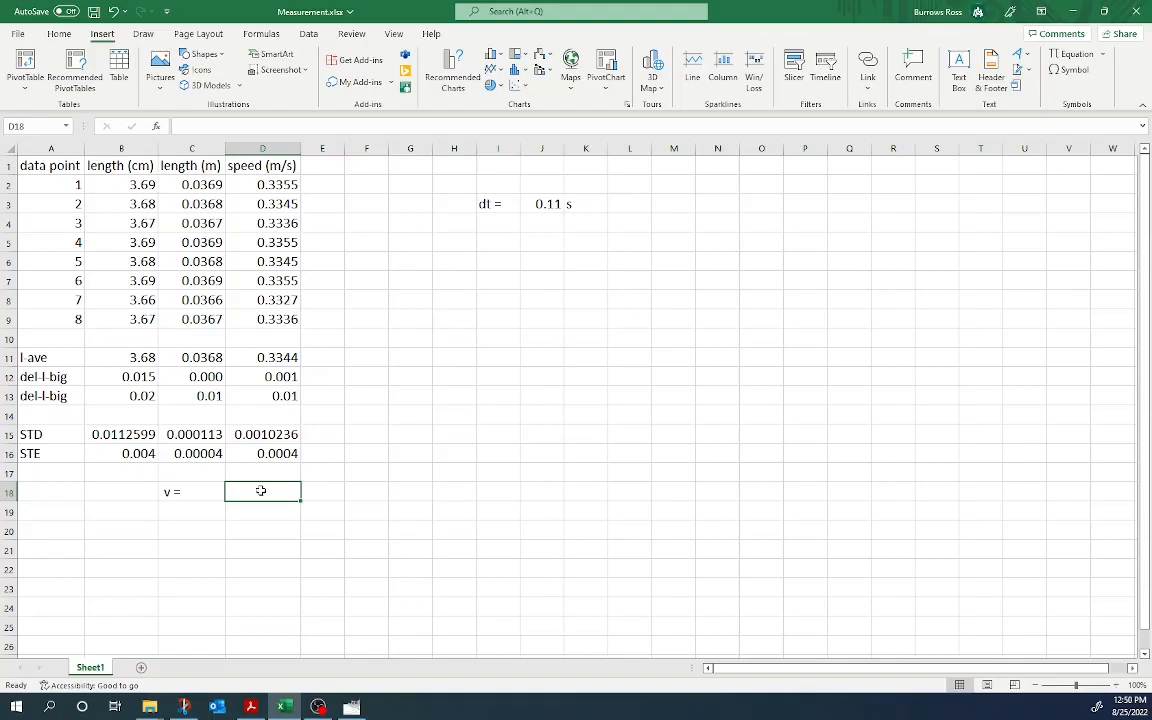
{"action": "type", "text": "="}
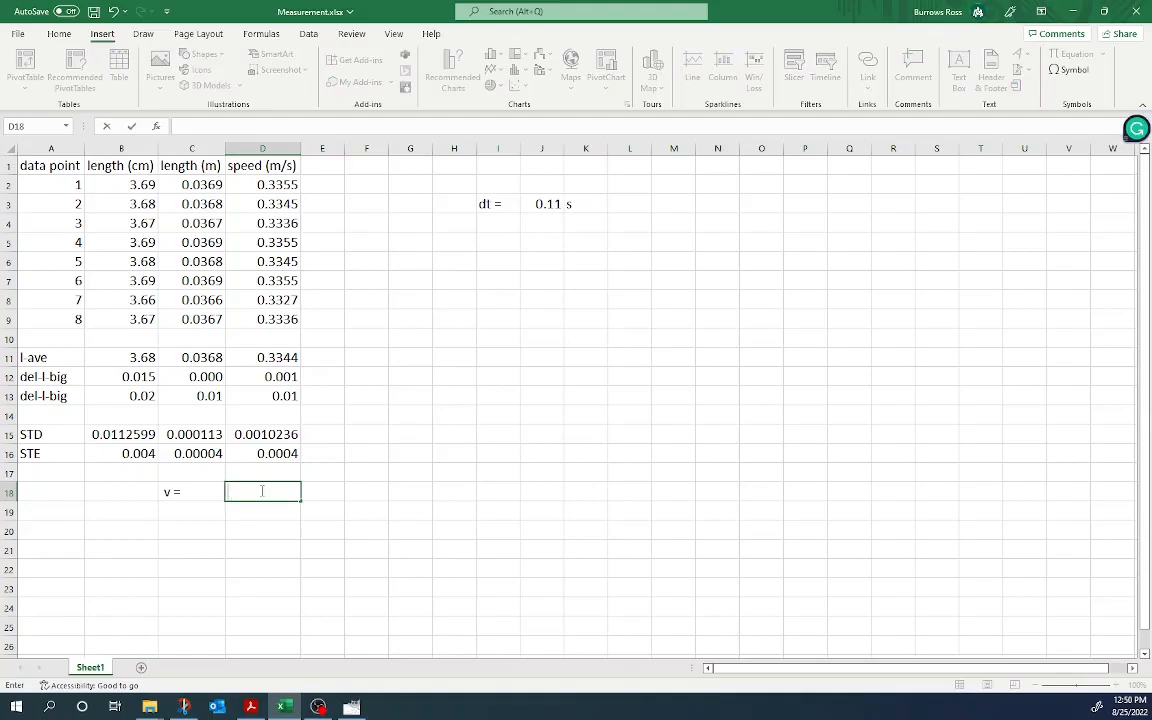
{"action": "type", "text": "0.33"}
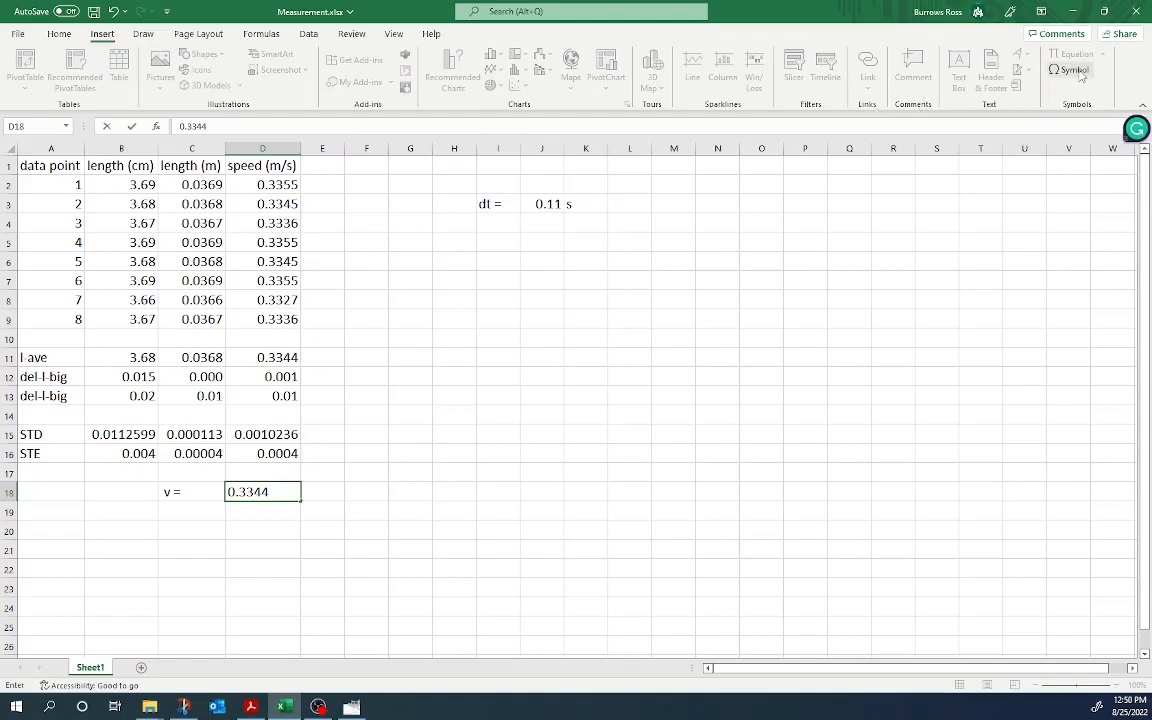
{"action": "left_click", "coordinate": [60, 34]}
{"action": "left_click", "coordinate": [103, 35]}
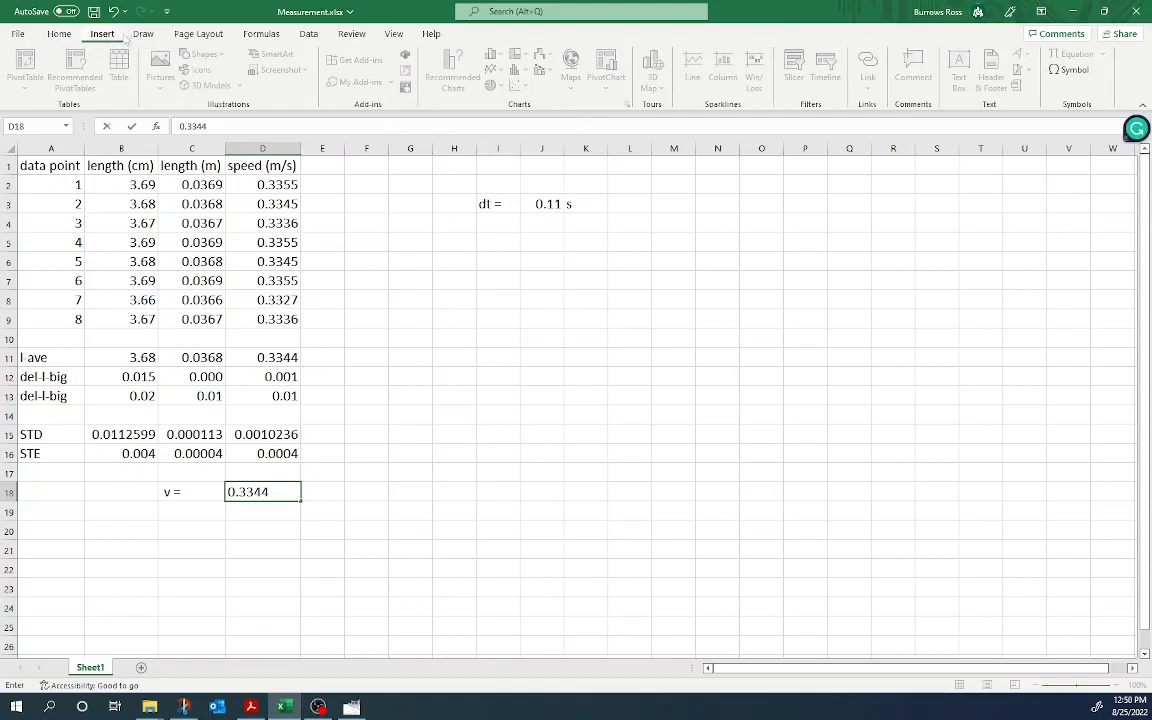
{"action": "left_click", "coordinate": [1074, 71]}
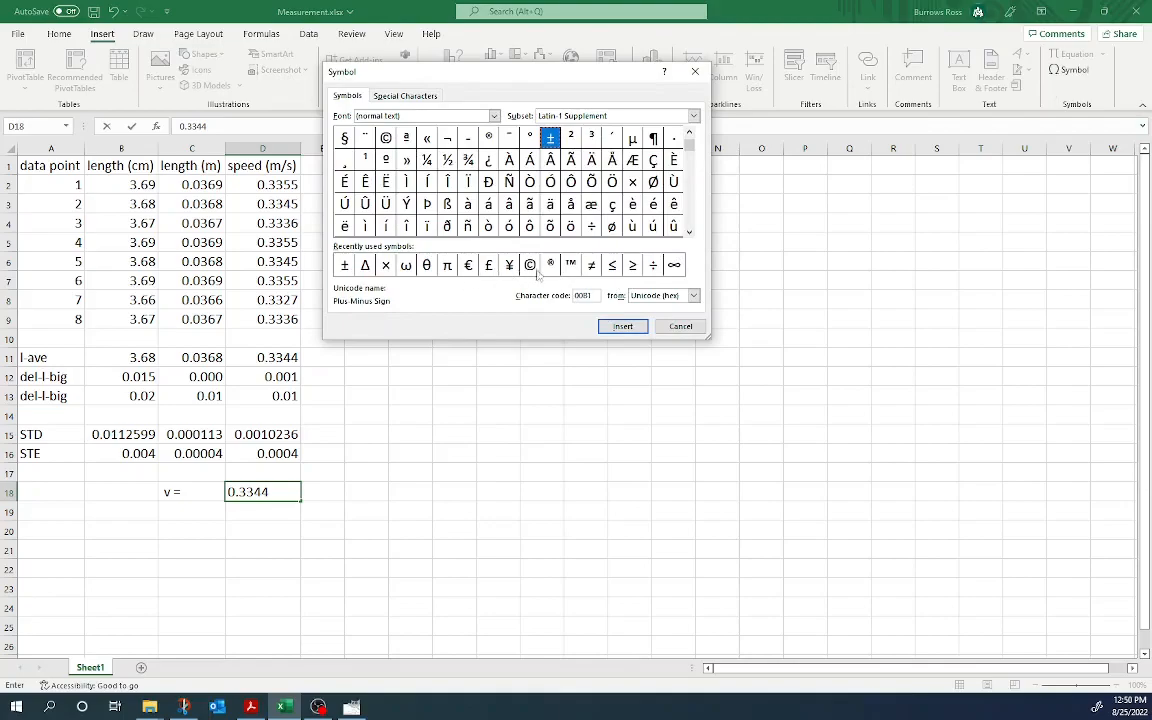
{"action": "double_click", "coordinate": [345, 265]}
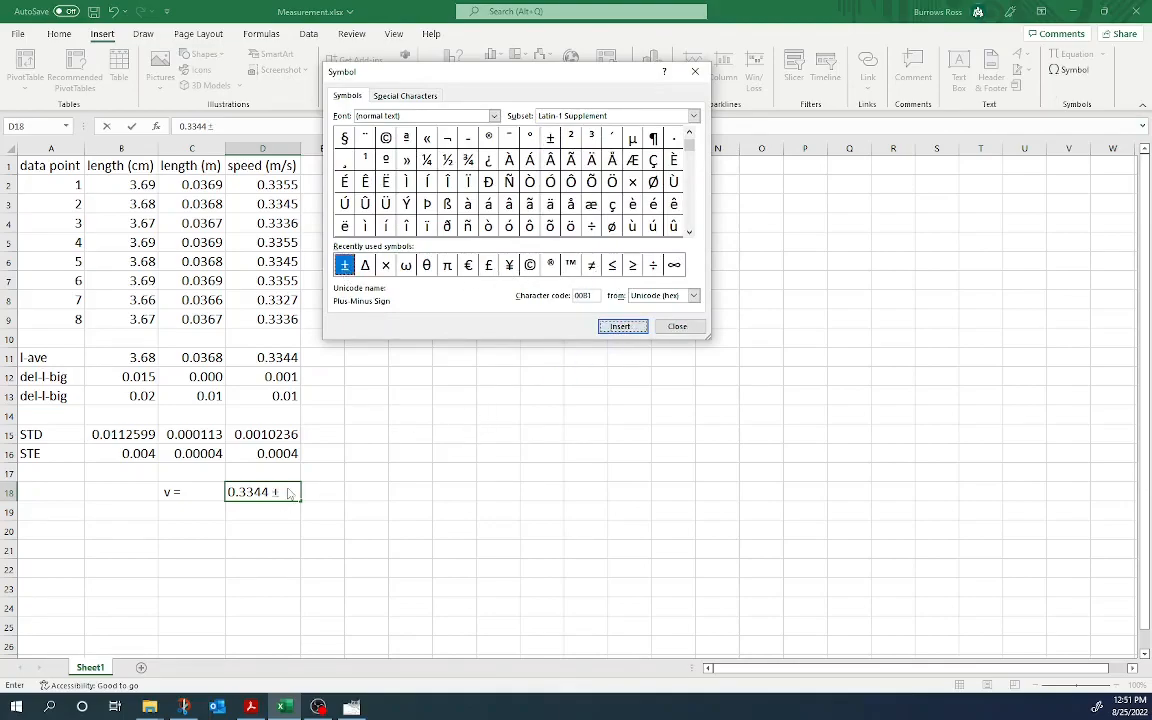
{"action": "left_click", "coordinate": [677, 326]}
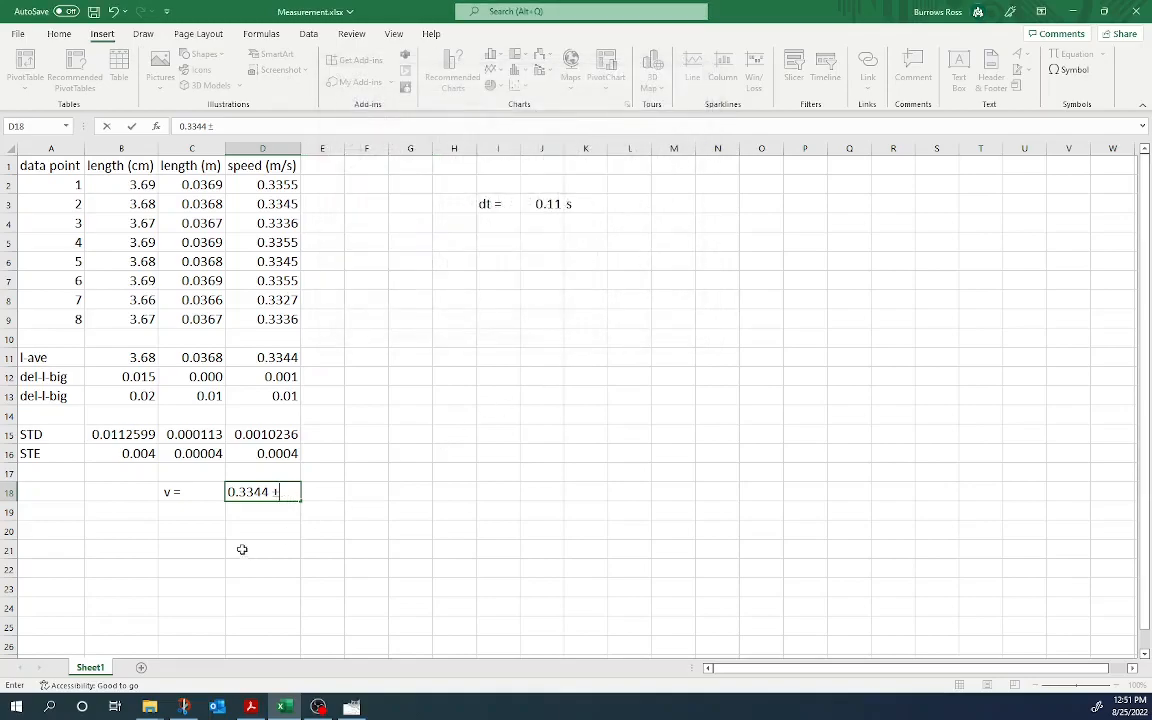
{"action": "type", "text": "0.0004"}
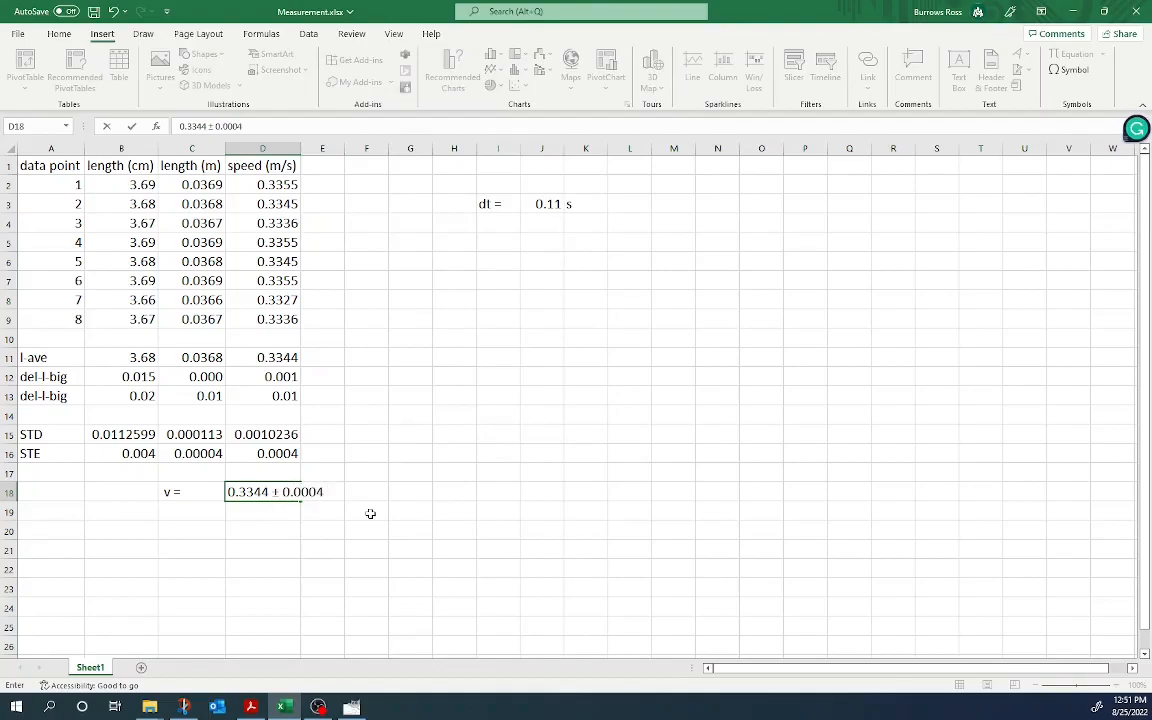
{"action": "type", "text": " m/s"}
{"action": "key", "text": "Return"}
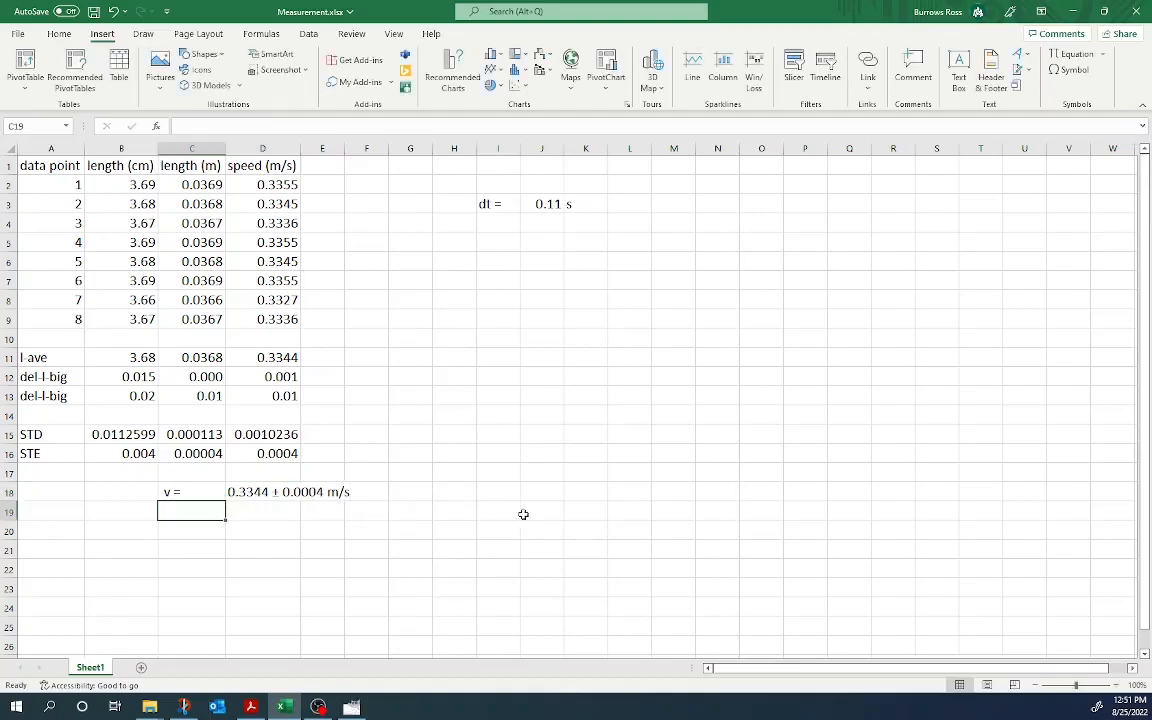
Step: Right-align the "v =" label in C18 so it sits next to the speed result
{"action": "left_click", "coordinate": [253, 491]}
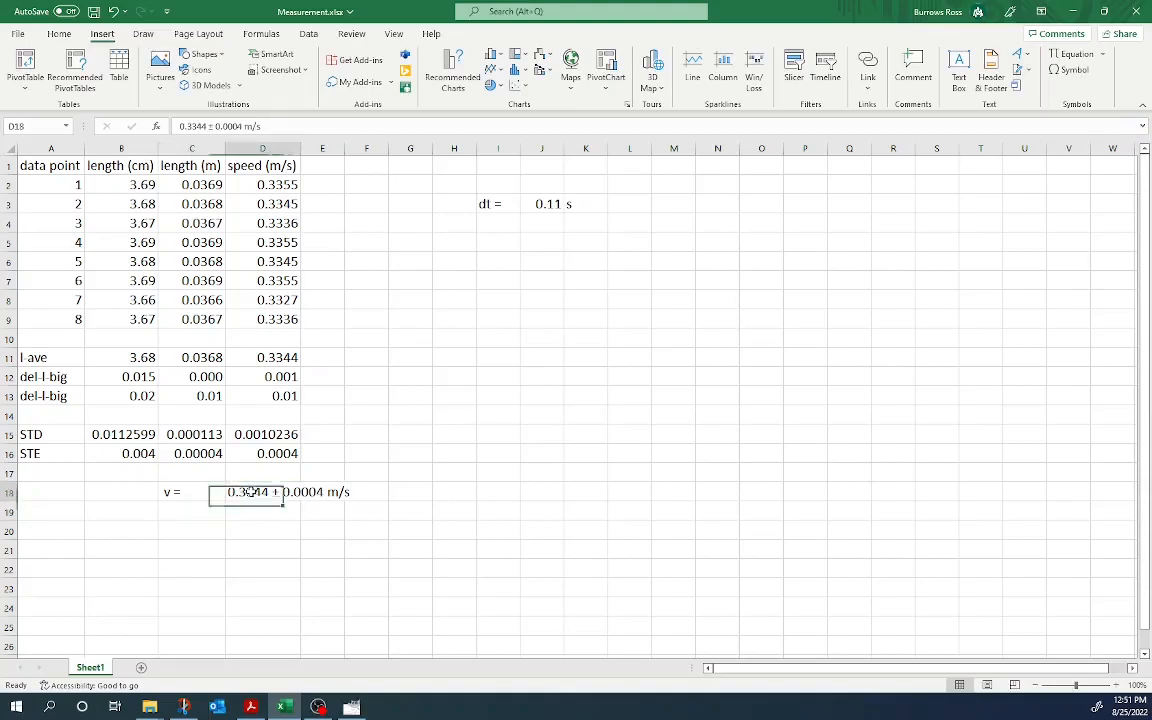
{"action": "left_click", "coordinate": [316, 491]}
{"action": "left_click", "coordinate": [285, 491]}
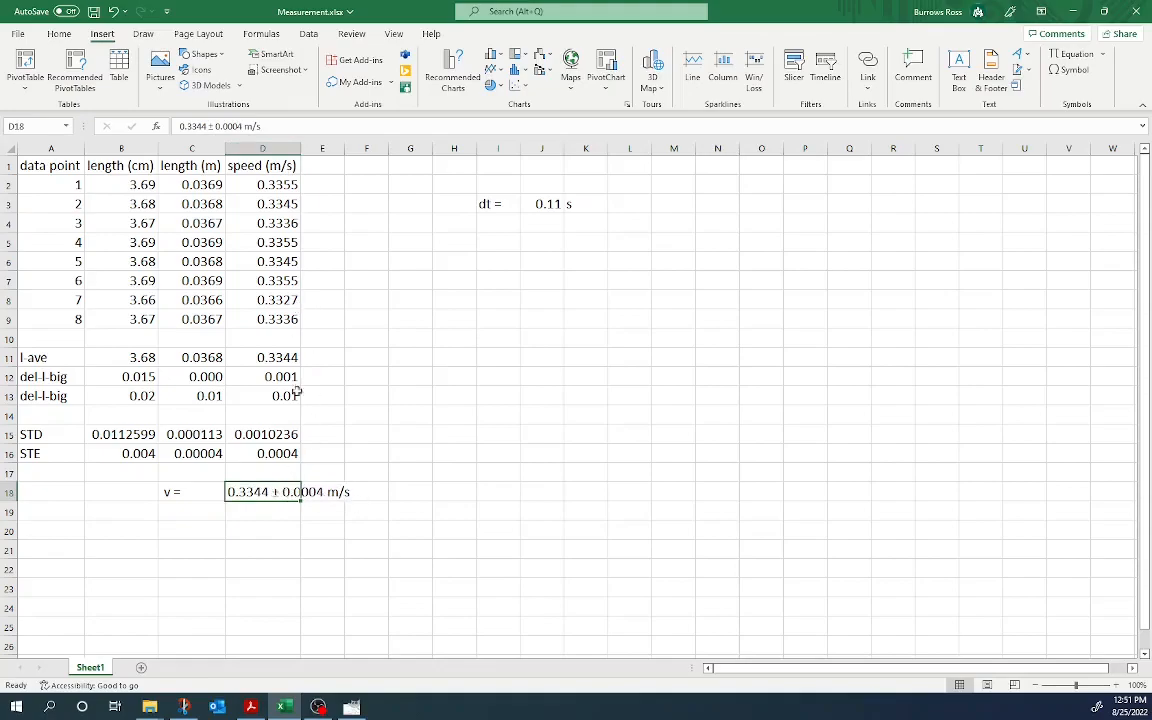
{"action": "left_click", "coordinate": [203, 497]}
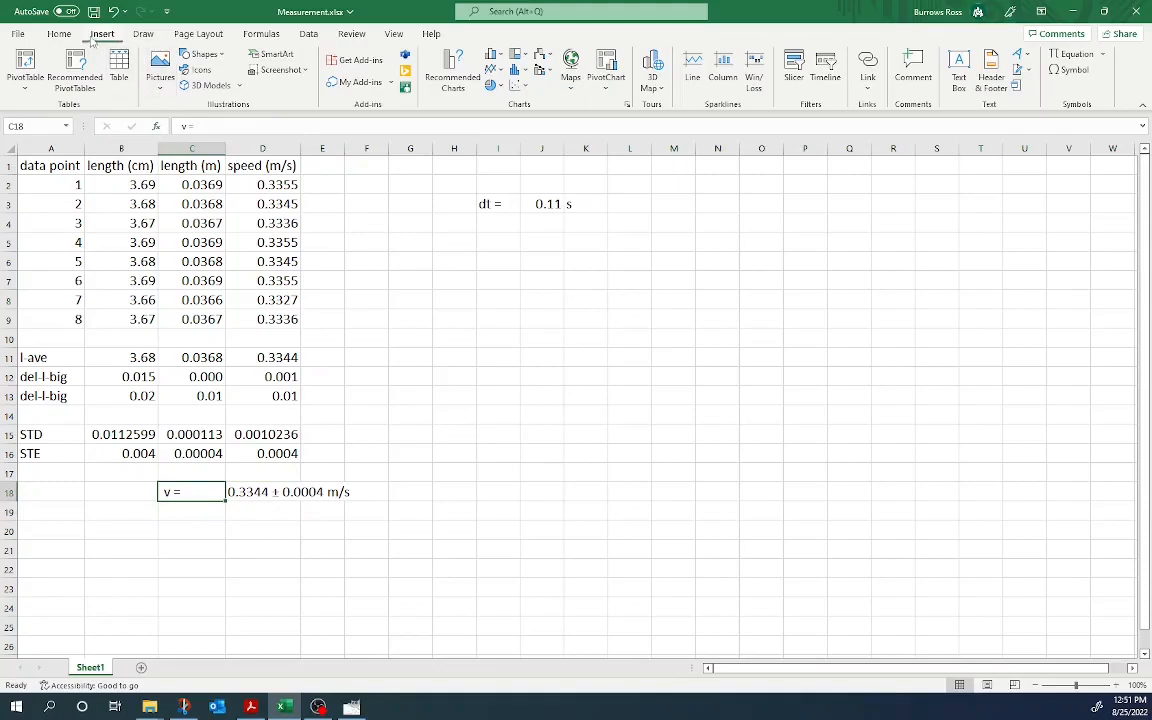
{"action": "left_click", "coordinate": [59, 34]}
{"action": "left_click", "coordinate": [314, 83]}
{"action": "left_click", "coordinate": [205, 514]}
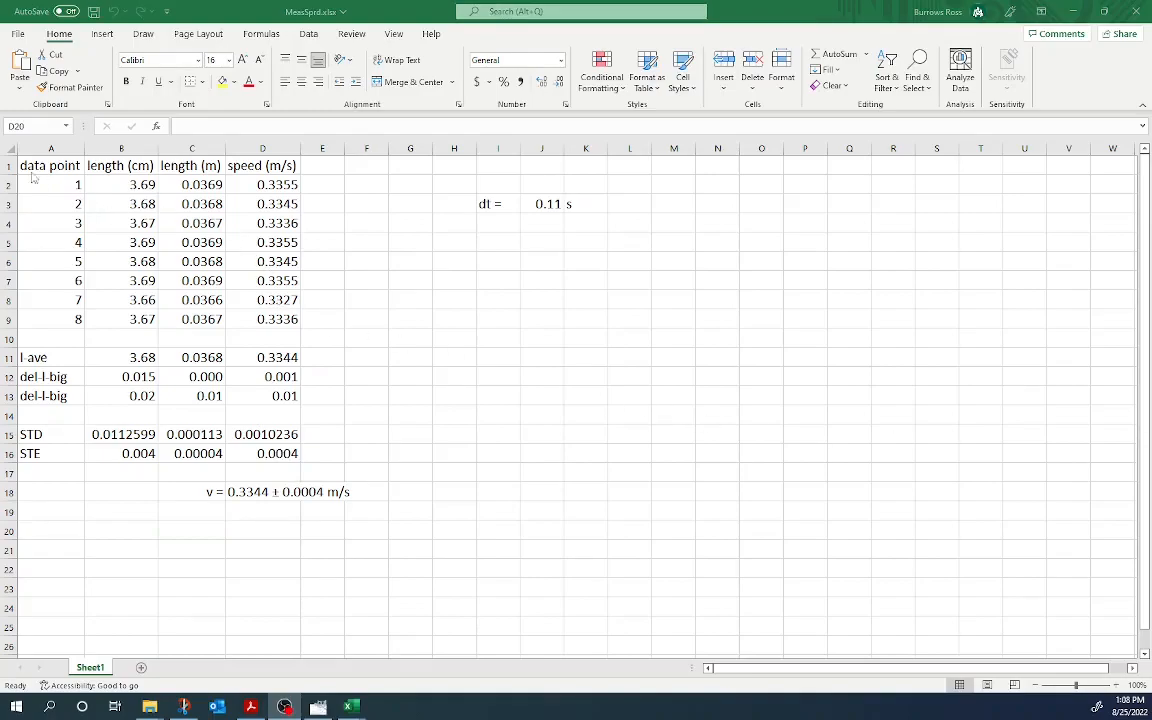
Step: Insert a blank sheet row above the column headers in row 1
{"action": "left_click", "coordinate": [8, 166]}
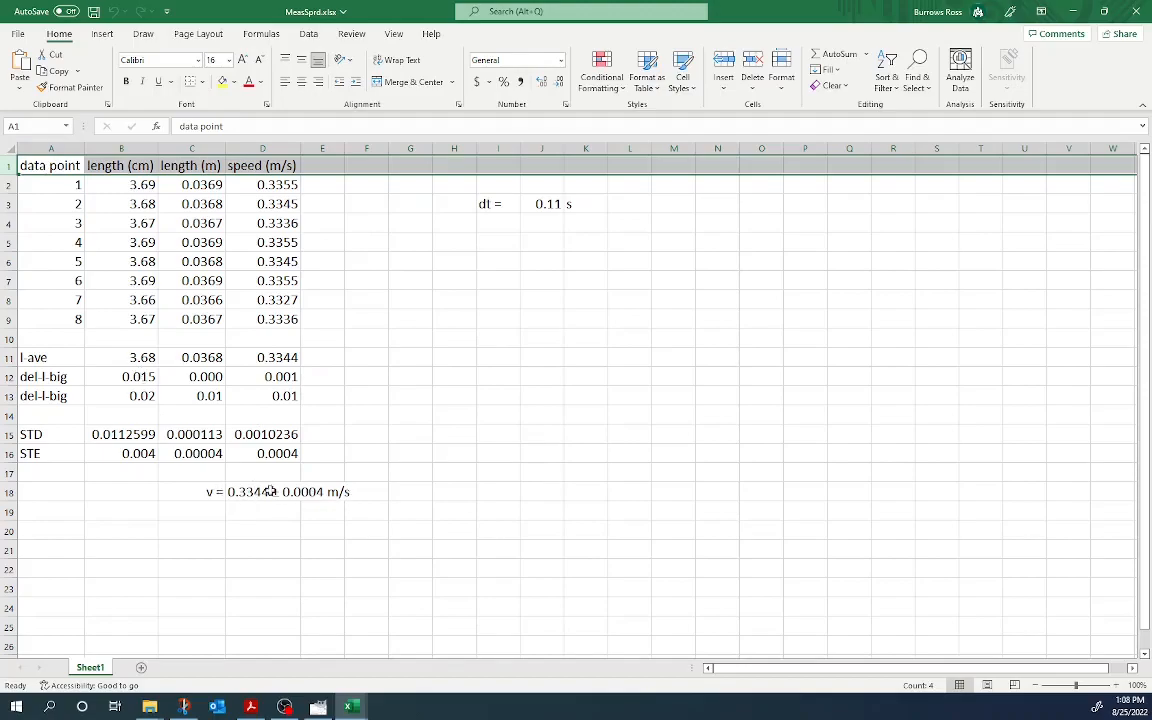
{"action": "left_click", "coordinate": [215, 493]}
{"action": "left_click", "coordinate": [283, 492]}
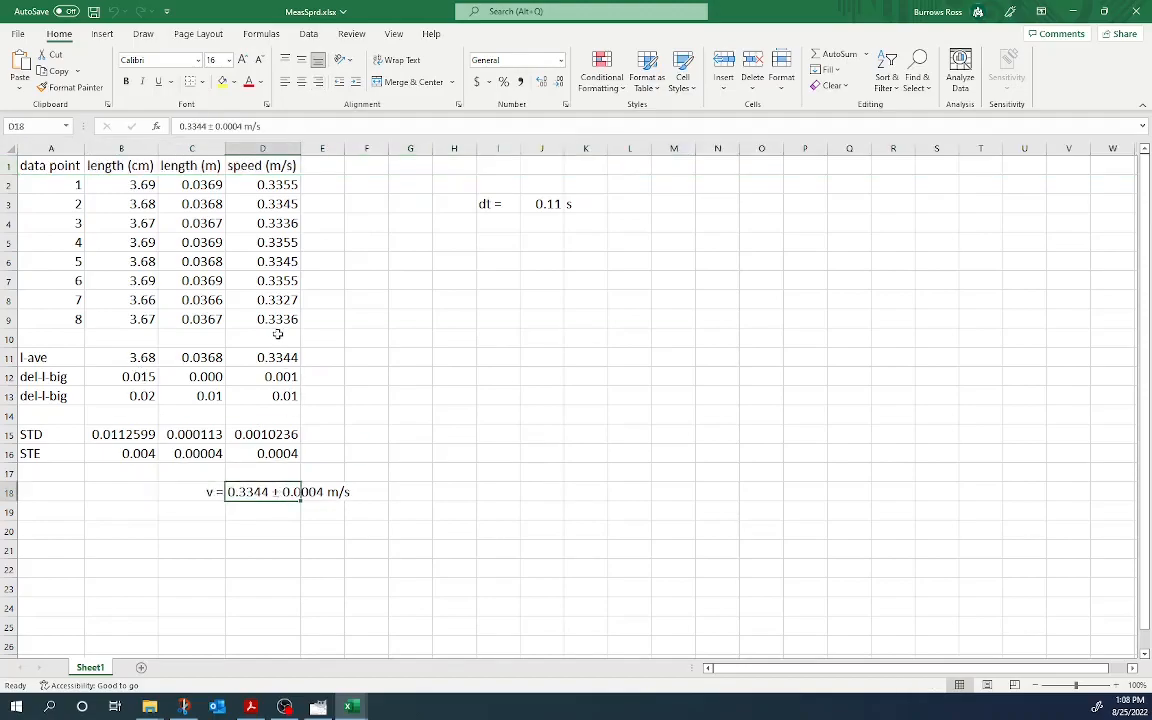
{"action": "left_click", "coordinate": [266, 513]}
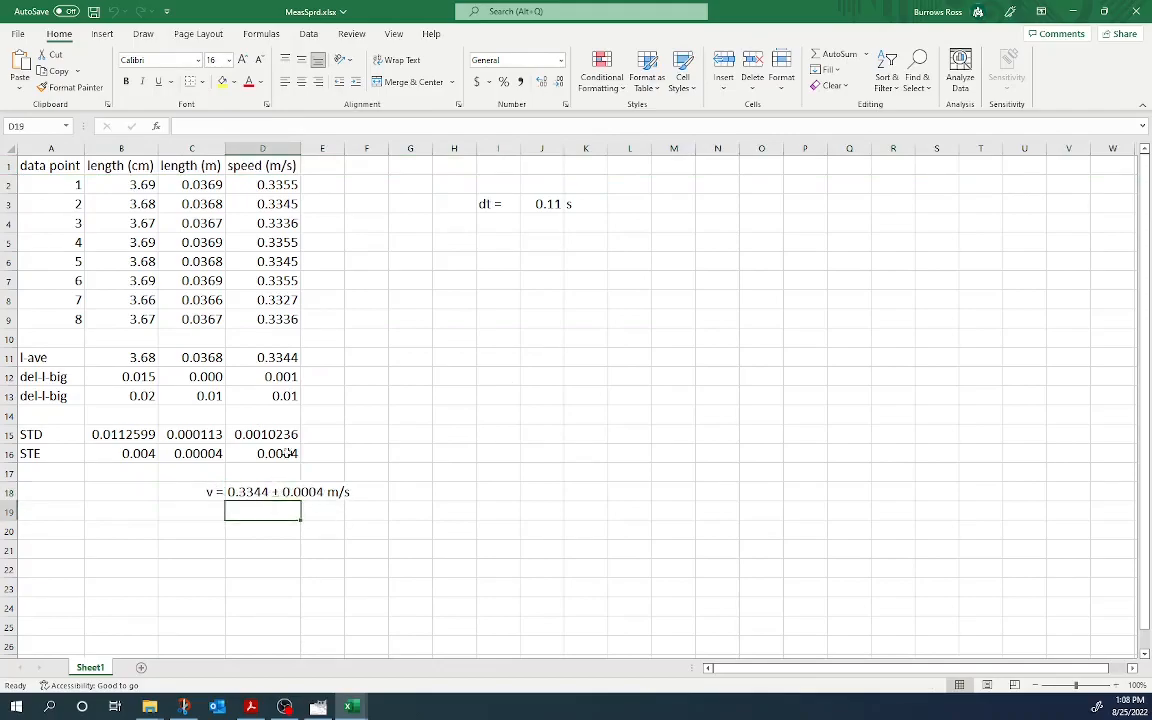
{"action": "left_click", "coordinate": [8, 167]}
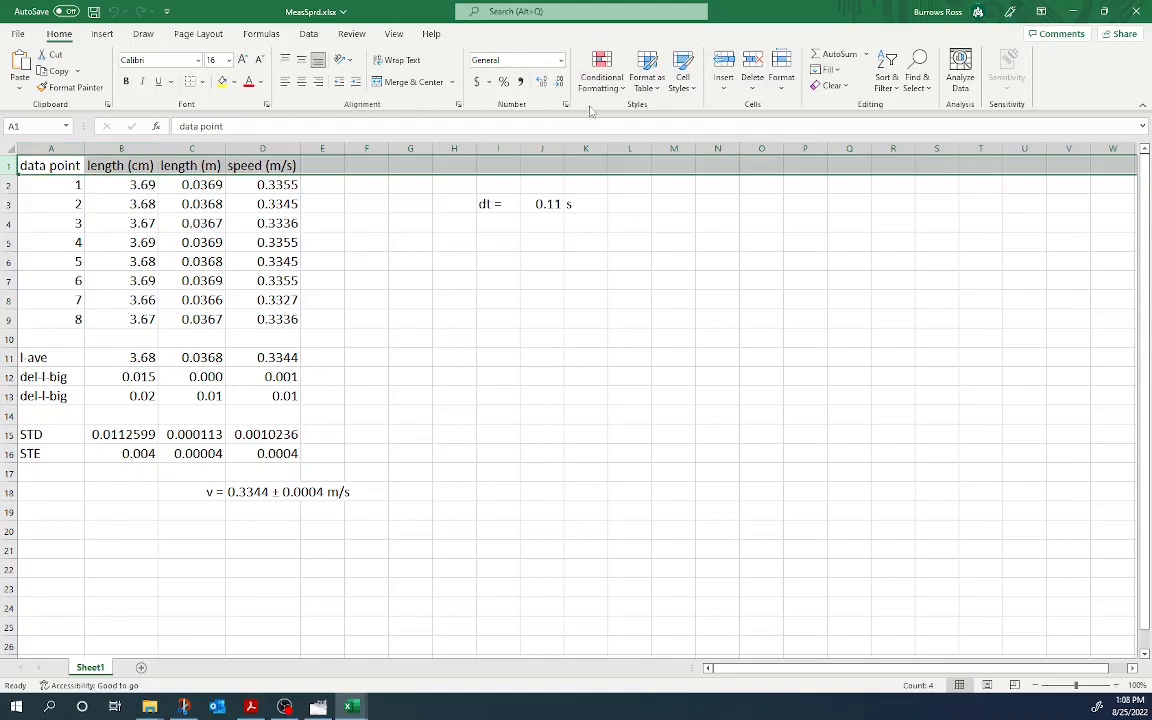
{"action": "left_click", "coordinate": [729, 95]}
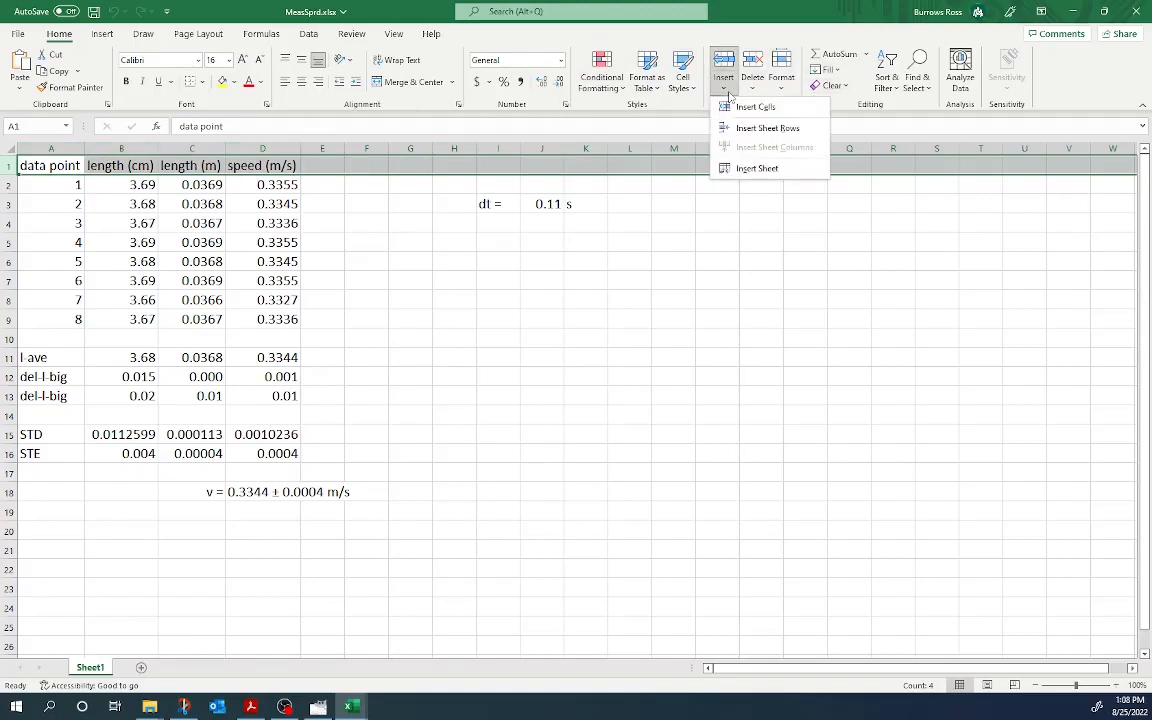
{"action": "left_click", "coordinate": [767, 128]}
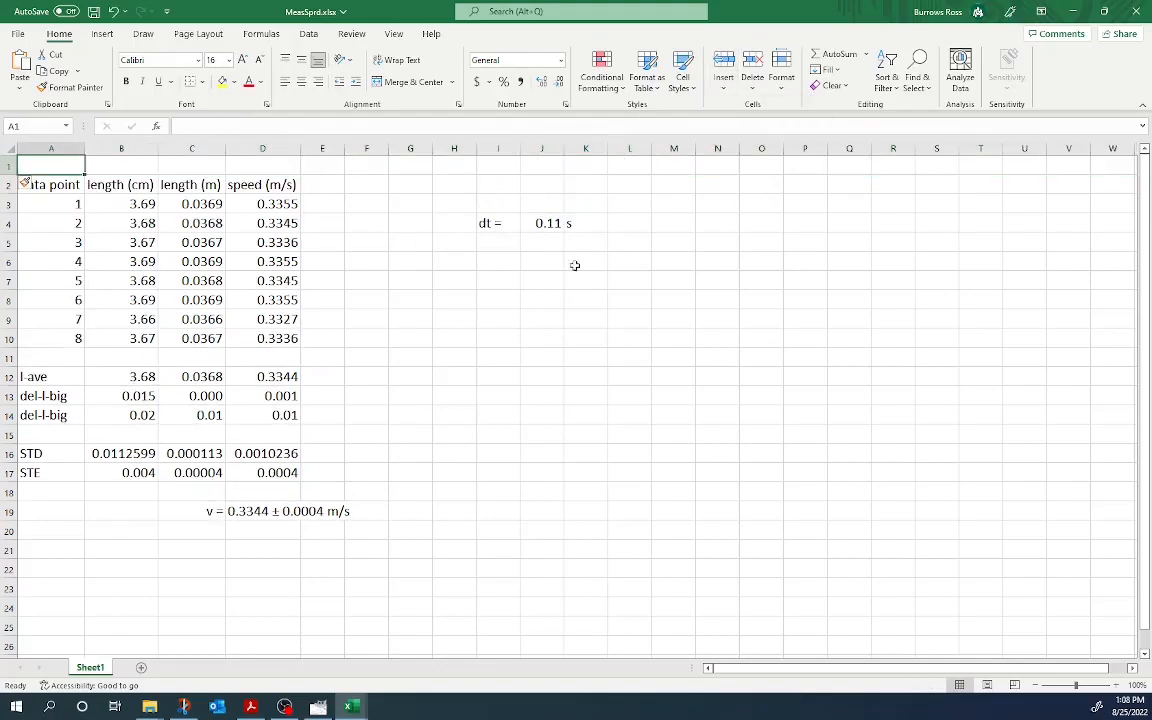
Step: Enter the heading "Exersice 1" in A1 and make it bold and underlined
{"action": "type", "text": "Exersice 1"}
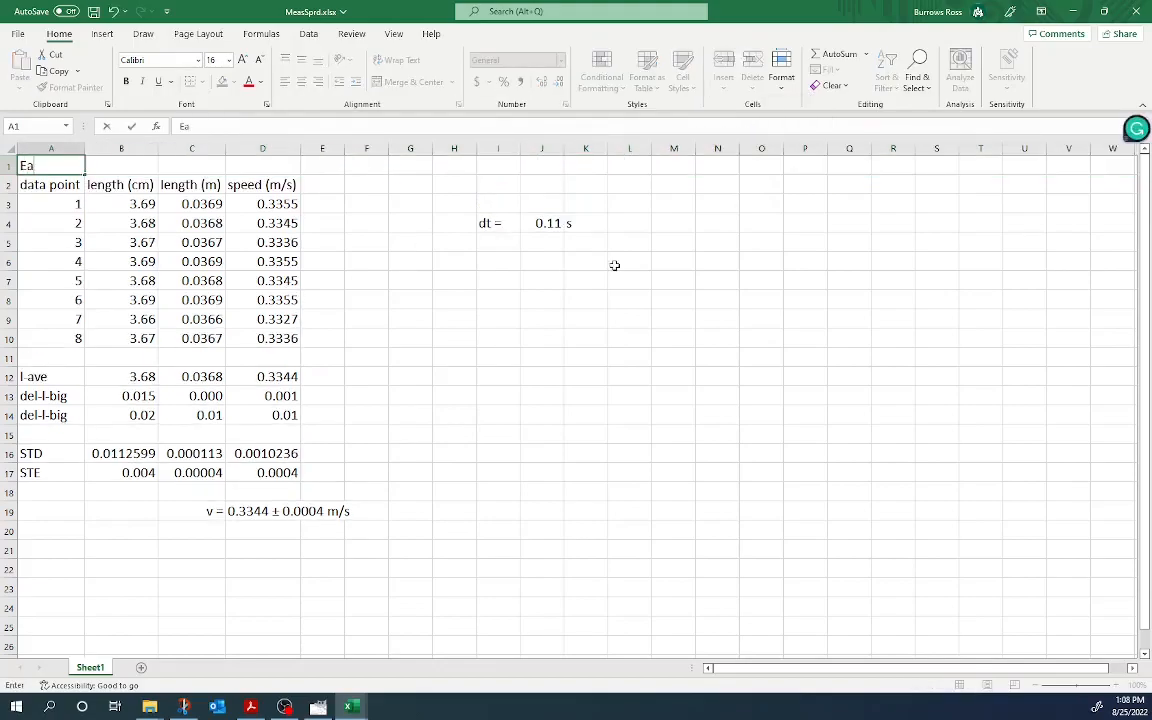
{"action": "key", "text": "ctrl+Return"}
{"action": "key", "text": "ctrl+b"}
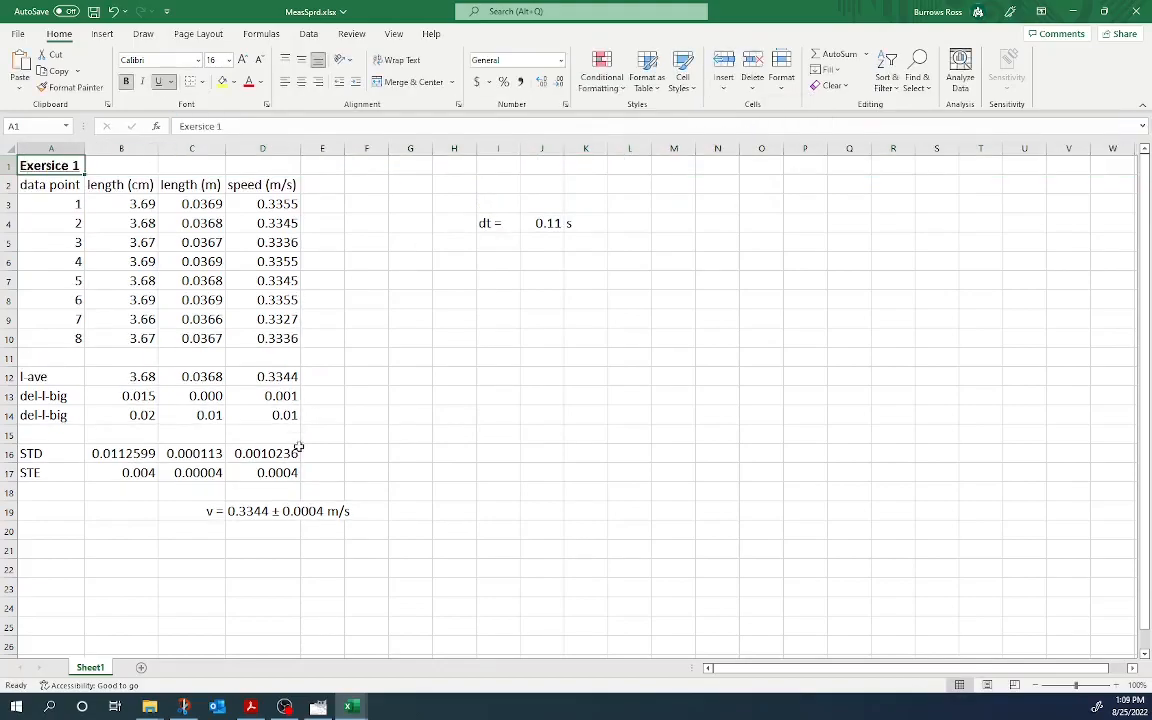
Step: Enter the bold heading "Exercise 2" in A21 below the speed result
{"action": "left_click", "coordinate": [58, 550]}
{"action": "type", "text": "Exercise 2"}
{"action": "key", "text": "ctrl+Return"}
{"action": "key", "text": "ctrl+b"}
{"action": "left_click", "coordinate": [178, 565]}
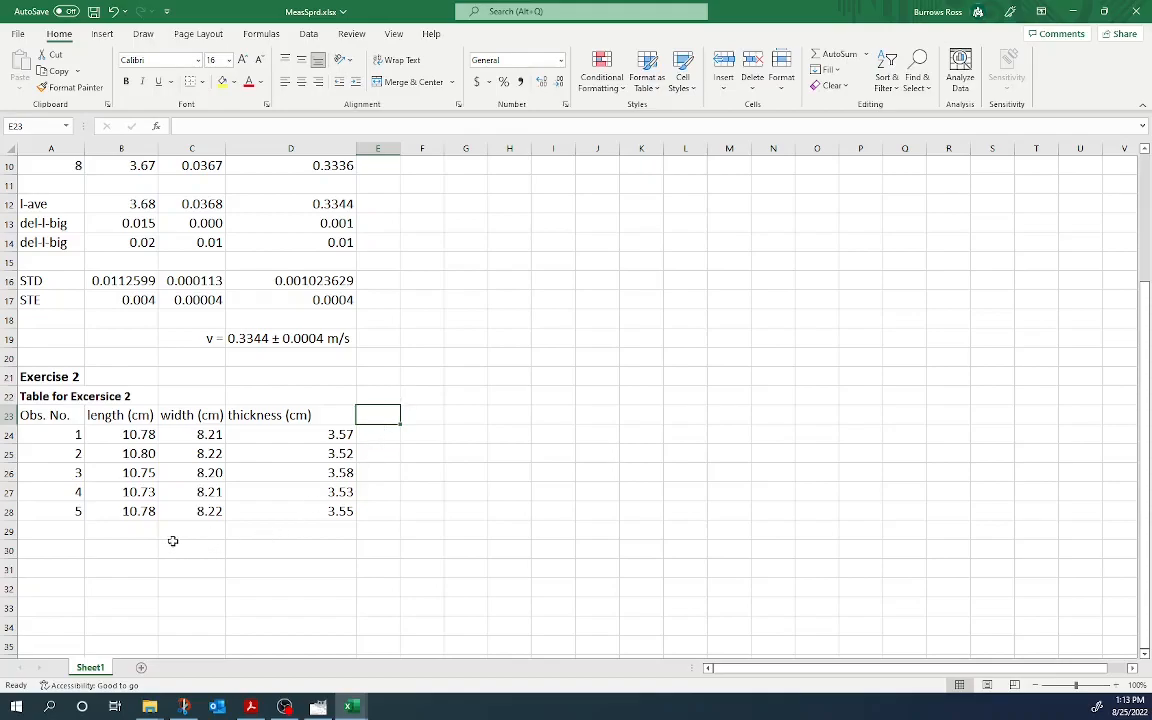
Step: Write the question "what is the rule of thumb uncertainty?" in G24 beside the Exercise 2 table
{"action": "left_click", "coordinate": [468, 418]}
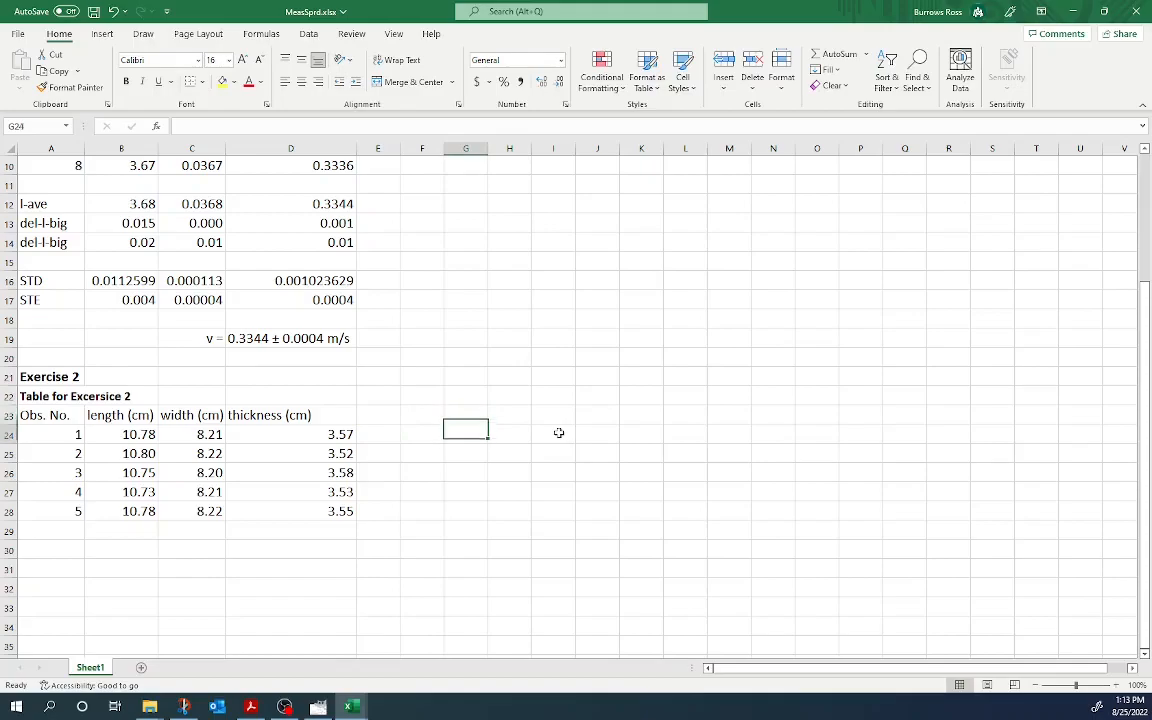
{"action": "key", "text": "Down"}
{"action": "type", "text": "what is the rule of thumb uncertainty?"}
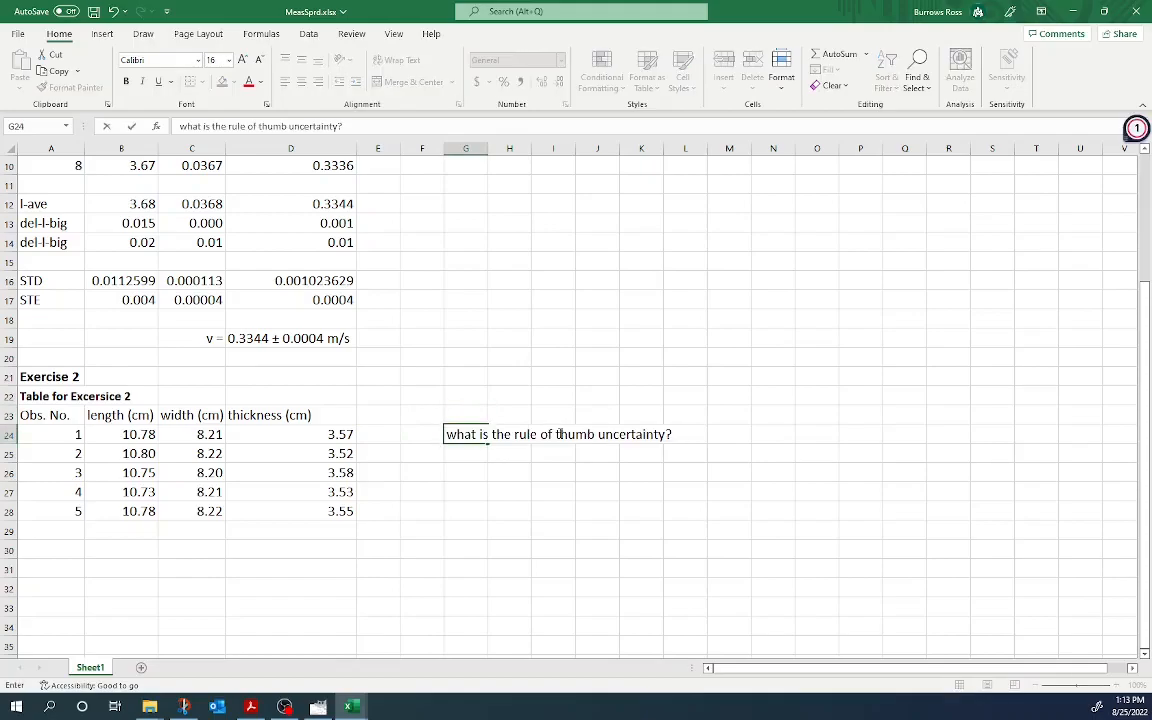
{"action": "key", "text": "Return"}
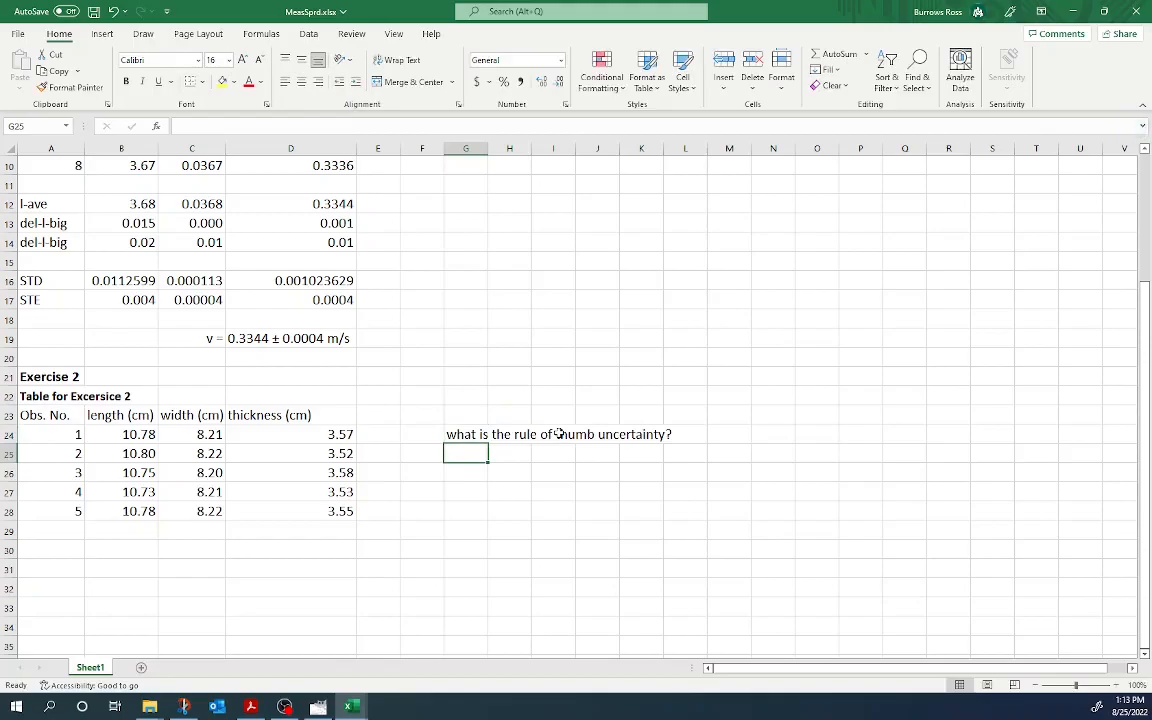
Step: Enter the rule of thumb uncertainty in G25:I25 as the label "rot-x", the formula =0.01/2 and the unit cm
{"action": "type", "text": "rot x"}
{"action": "key", "text": "Tab"}
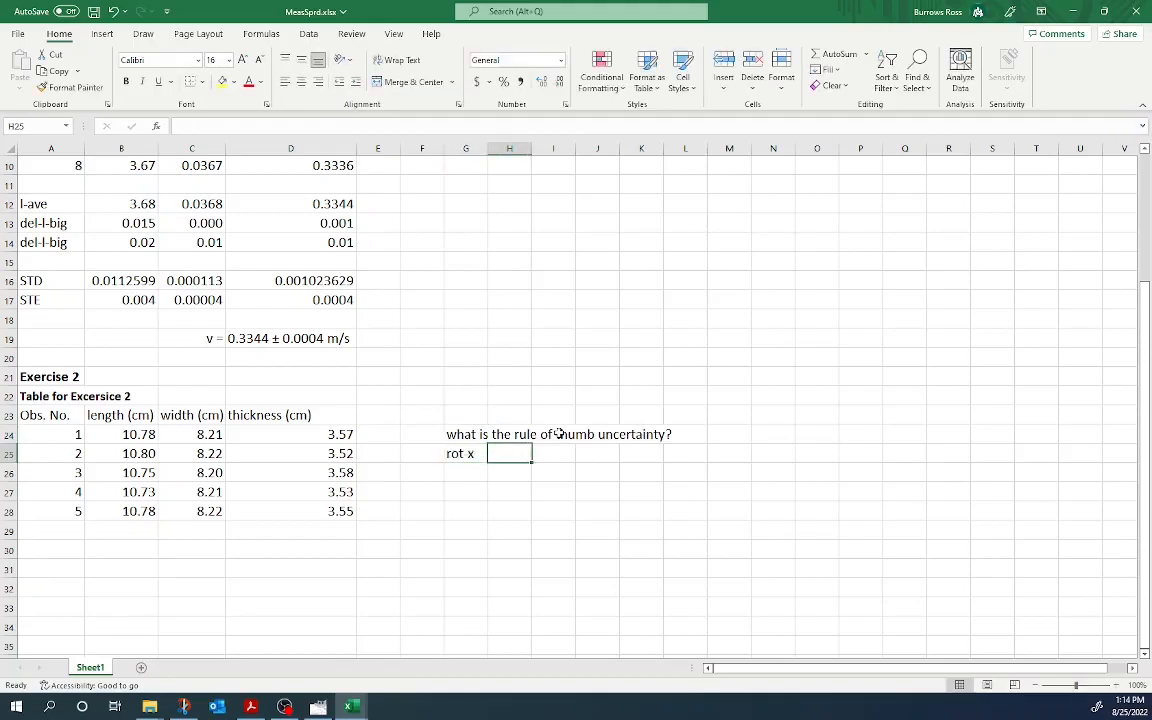
{"action": "left_click", "coordinate": [338, 435]}
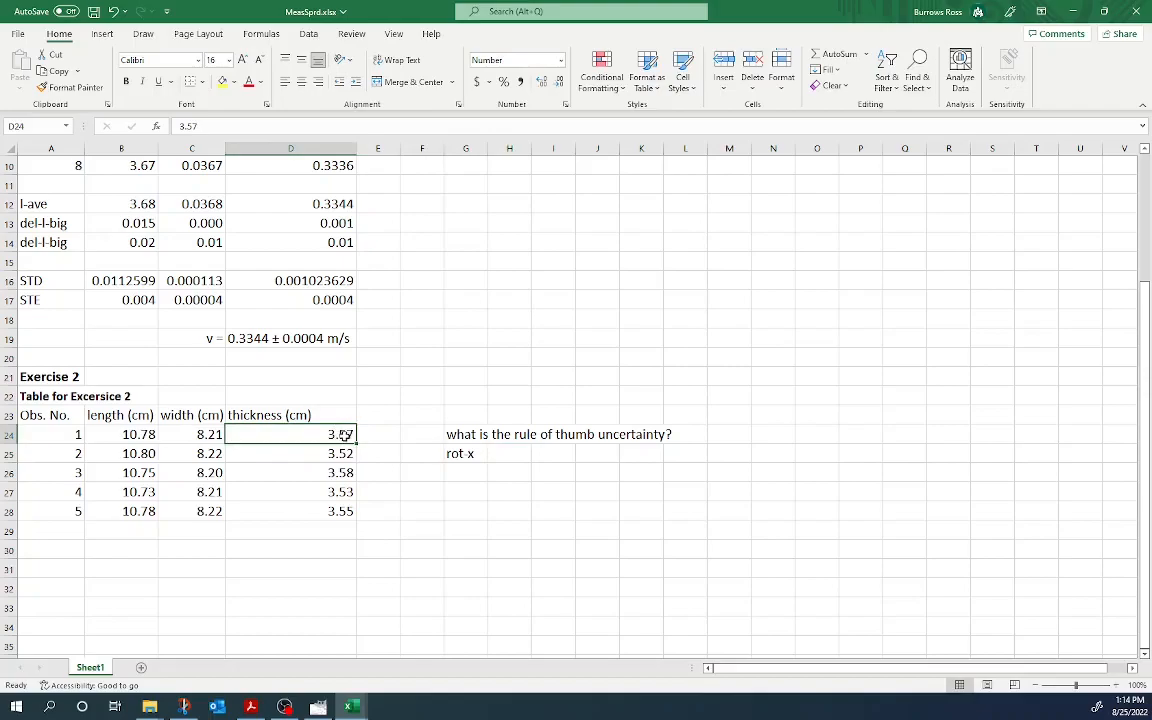
{"action": "left_click", "coordinate": [509, 458]}
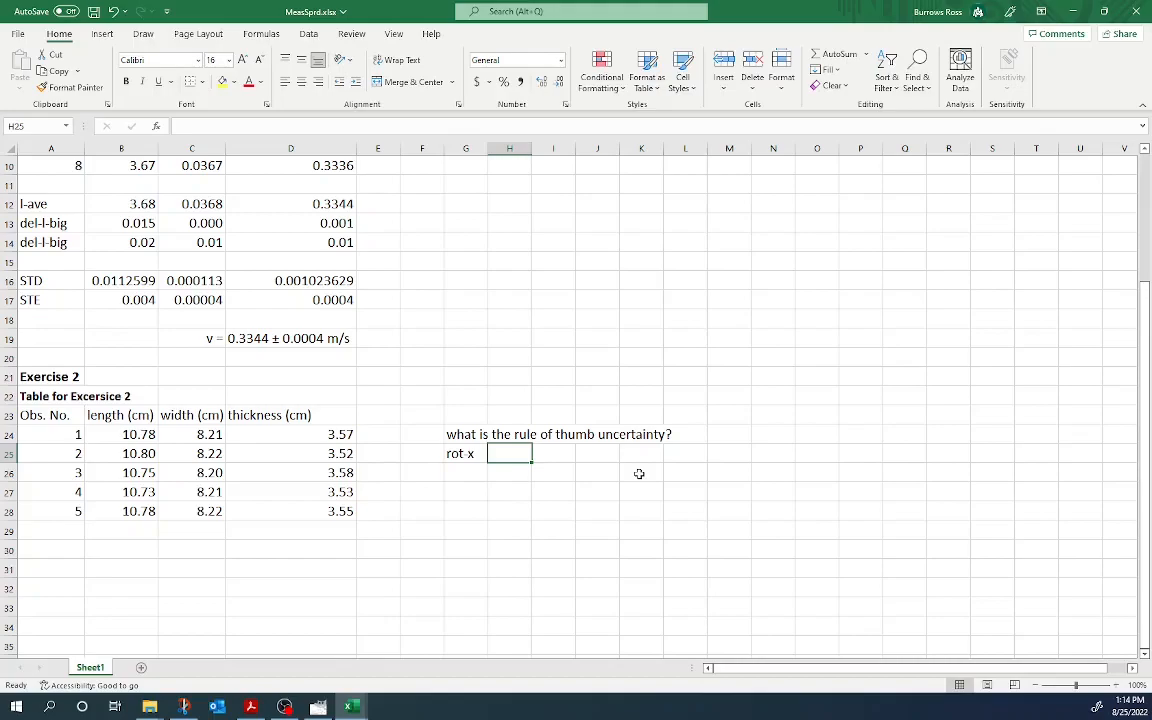
{"action": "type", "text": "=0"}
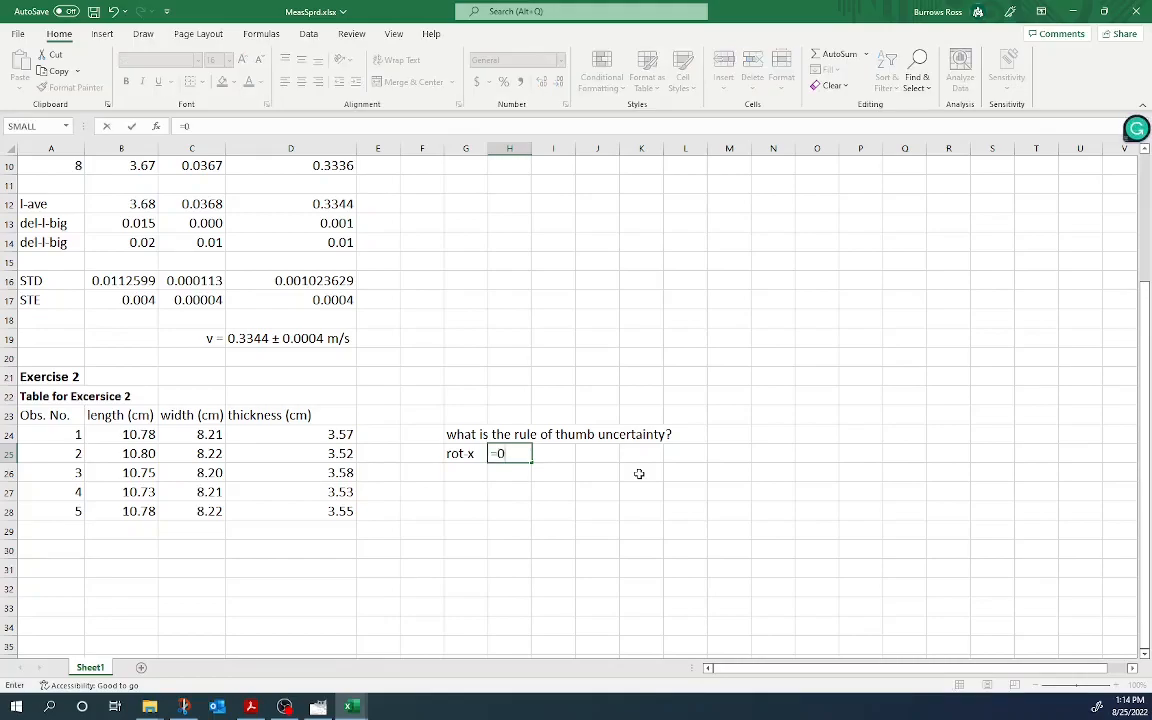
{"action": "type", "text": ".01/2"}
{"action": "key", "text": "Return"}
{"action": "left_click", "coordinate": [551, 455]}
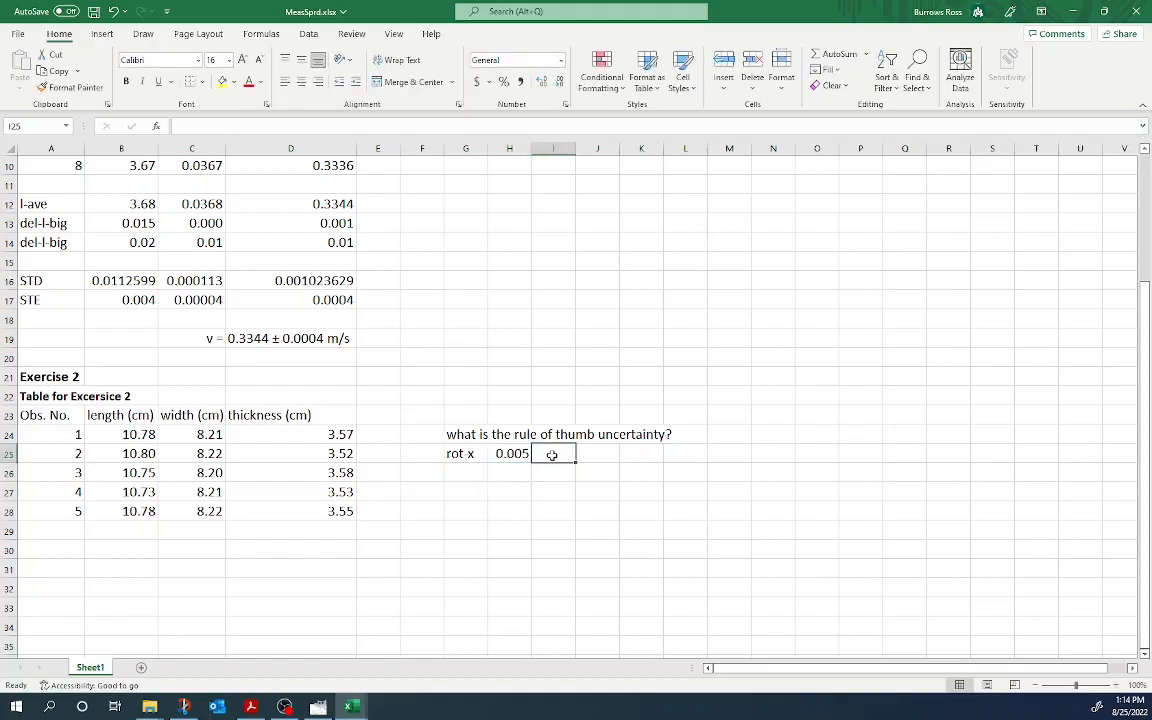
{"action": "type", "text": "cm"}
{"action": "key", "text": "Return"}
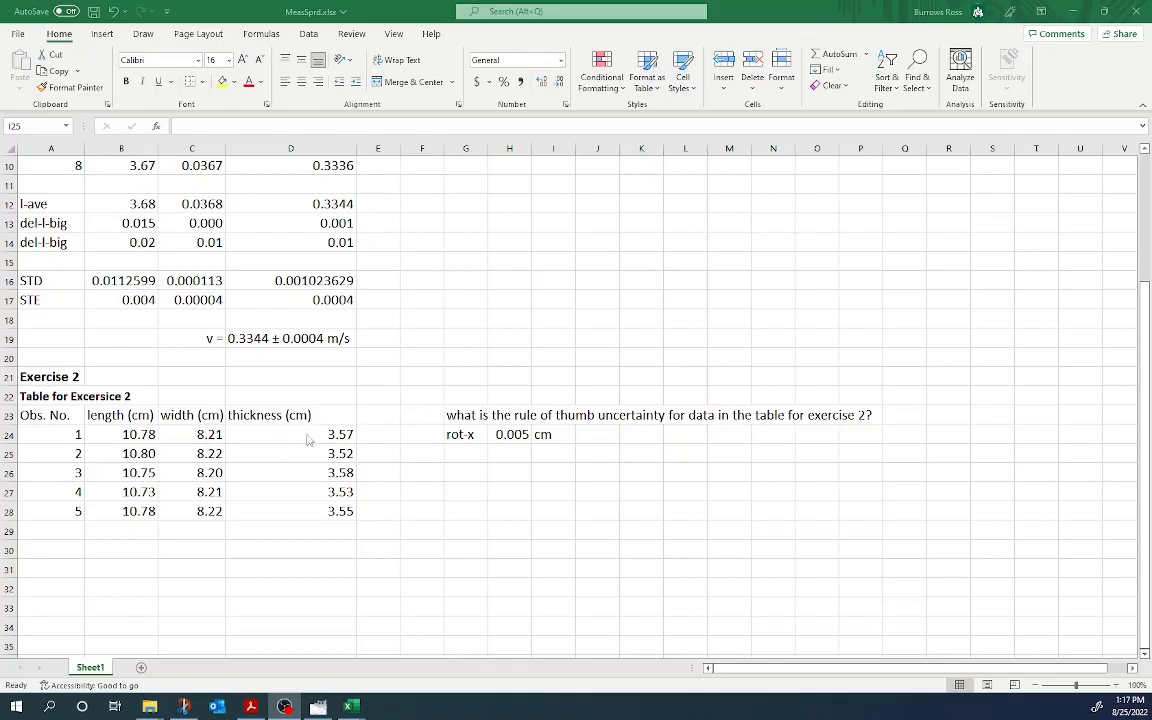
Step: Enter the row labels "STD" in A30 and "STE" in A31 below the Exercise 2 table
{"action": "left_click", "coordinate": [45, 549]}
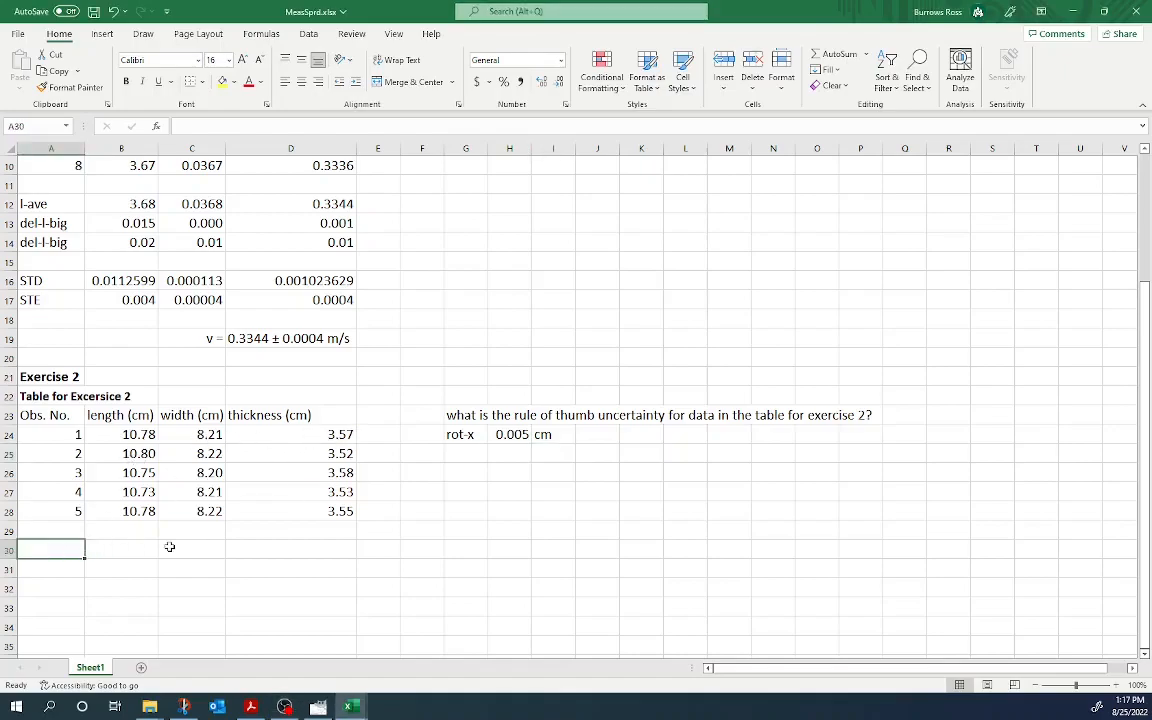
{"action": "type", "text": "STD"}
{"action": "key", "text": "Return"}
{"action": "type", "text": "STE"}
Step: Calculate the standard deviation of the Exercise 2 lengths B24:B28 in B30 with STDEVA
{"action": "left_click", "coordinate": [131, 550]}
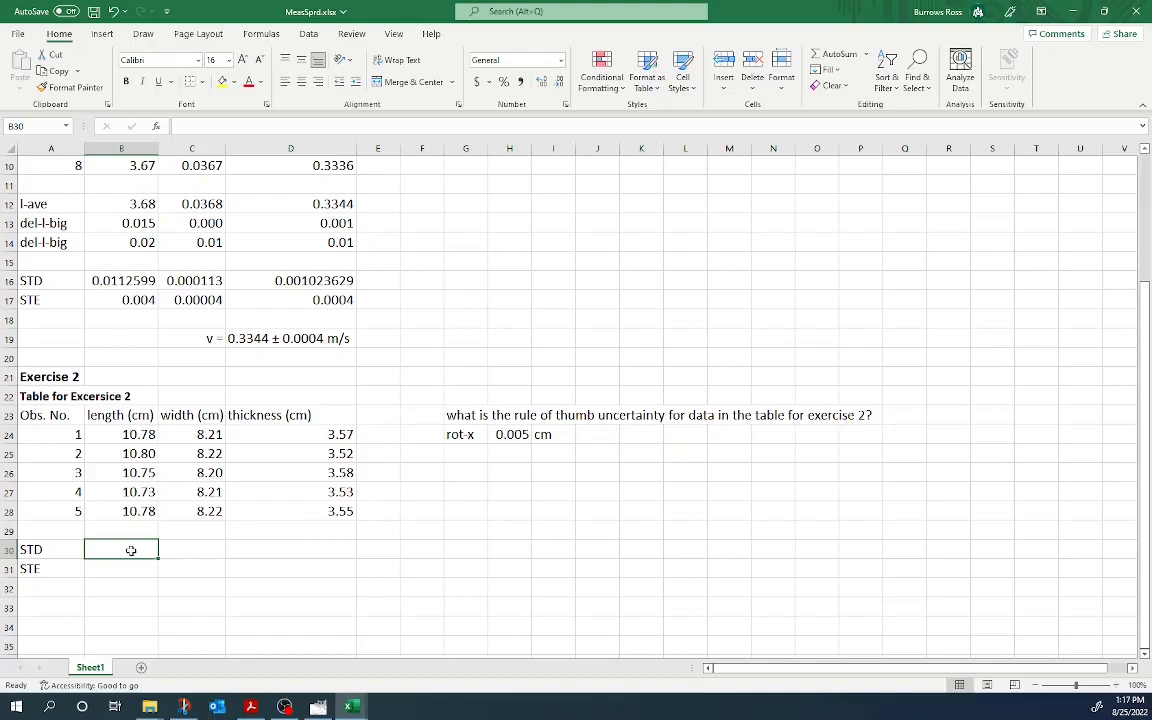
{"action": "type", "text": "=st"}
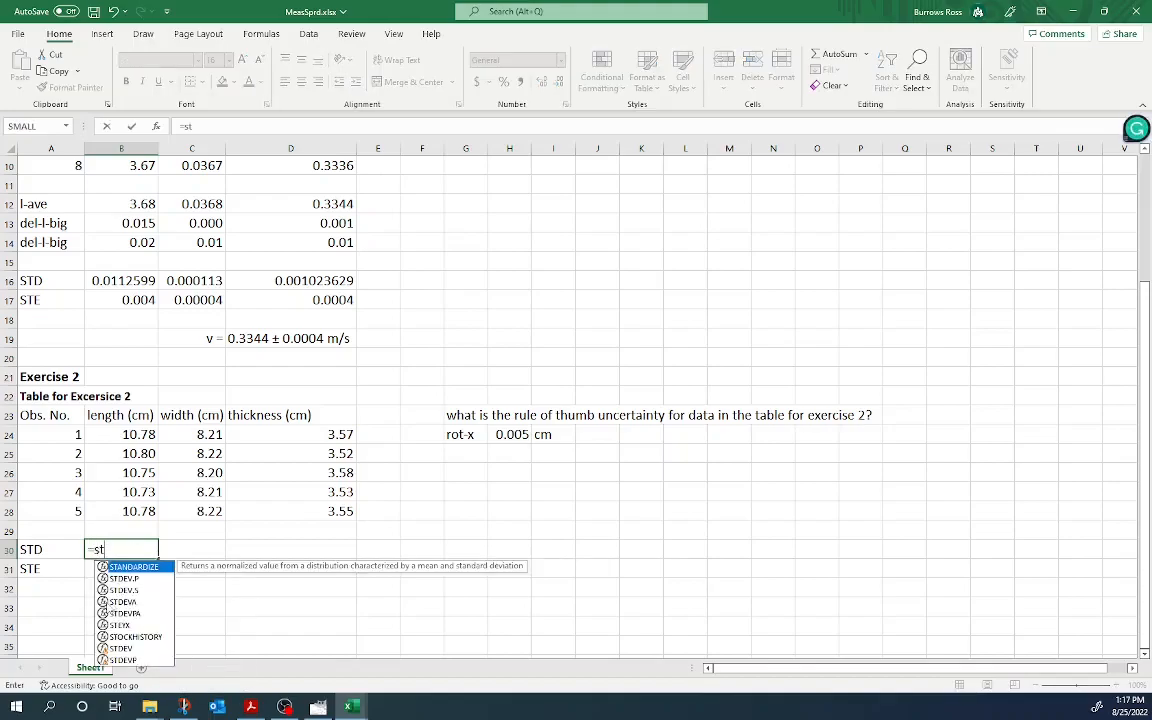
{"action": "double_click", "coordinate": [114, 601]}
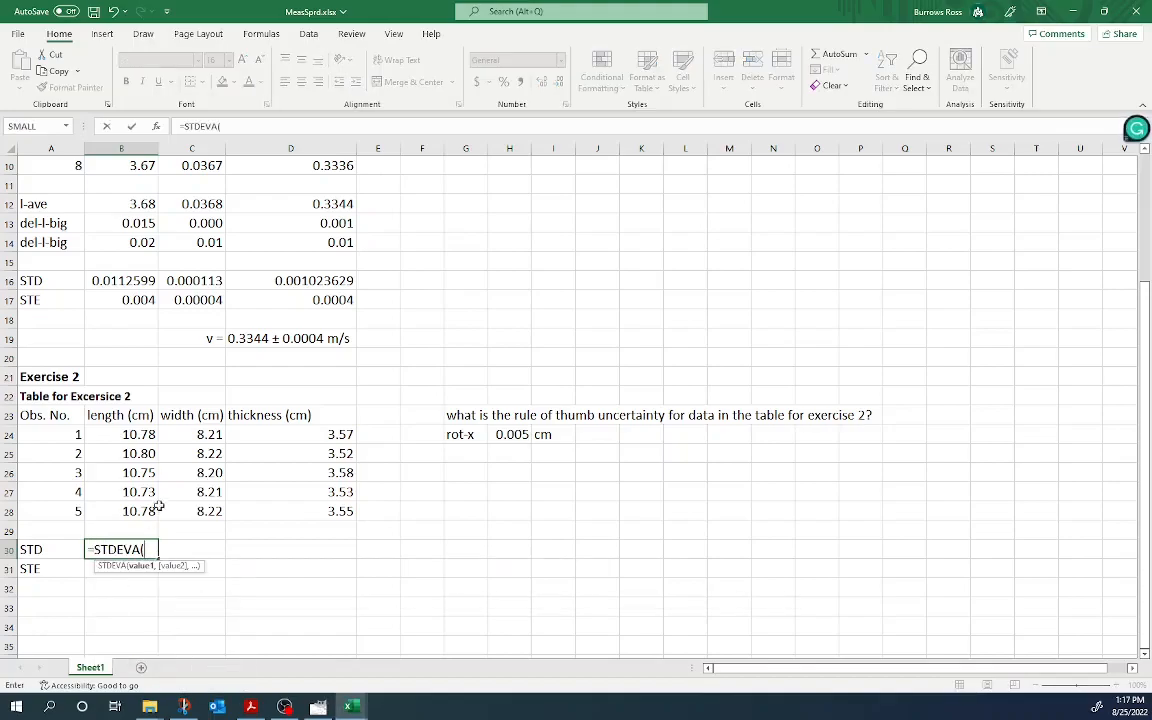
{"action": "left_click_drag", "start_coordinate": [133, 432], "coordinate": [127, 511]}
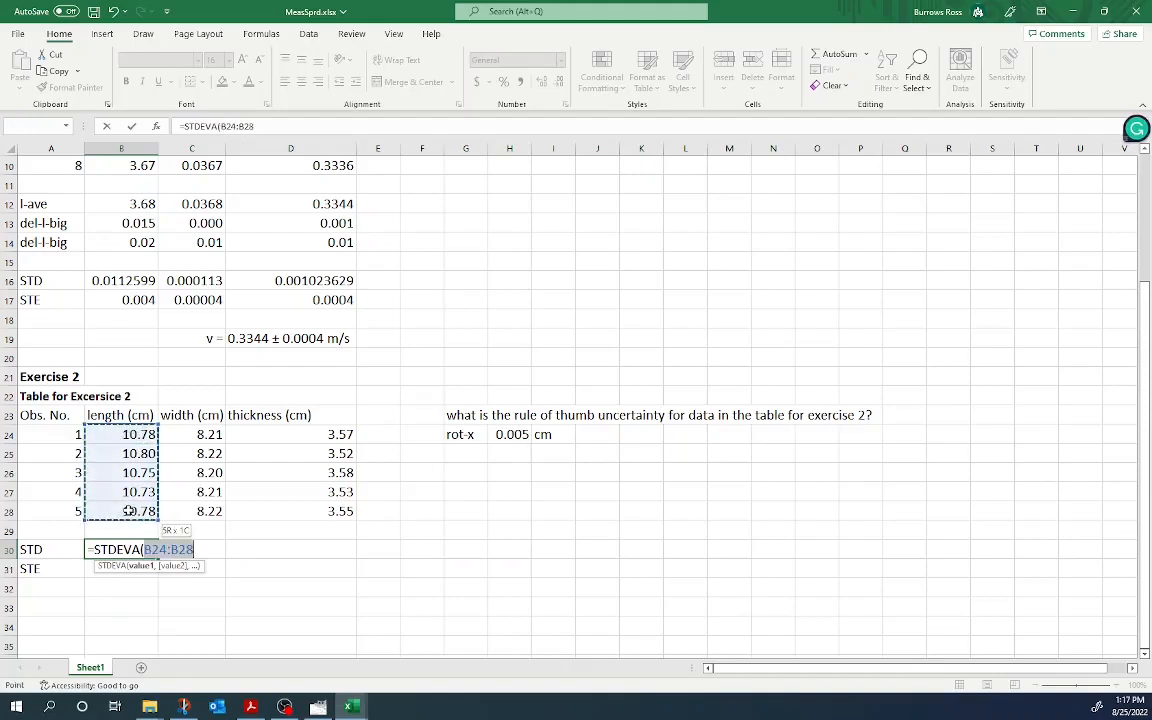
{"action": "key", "text": "Return"}
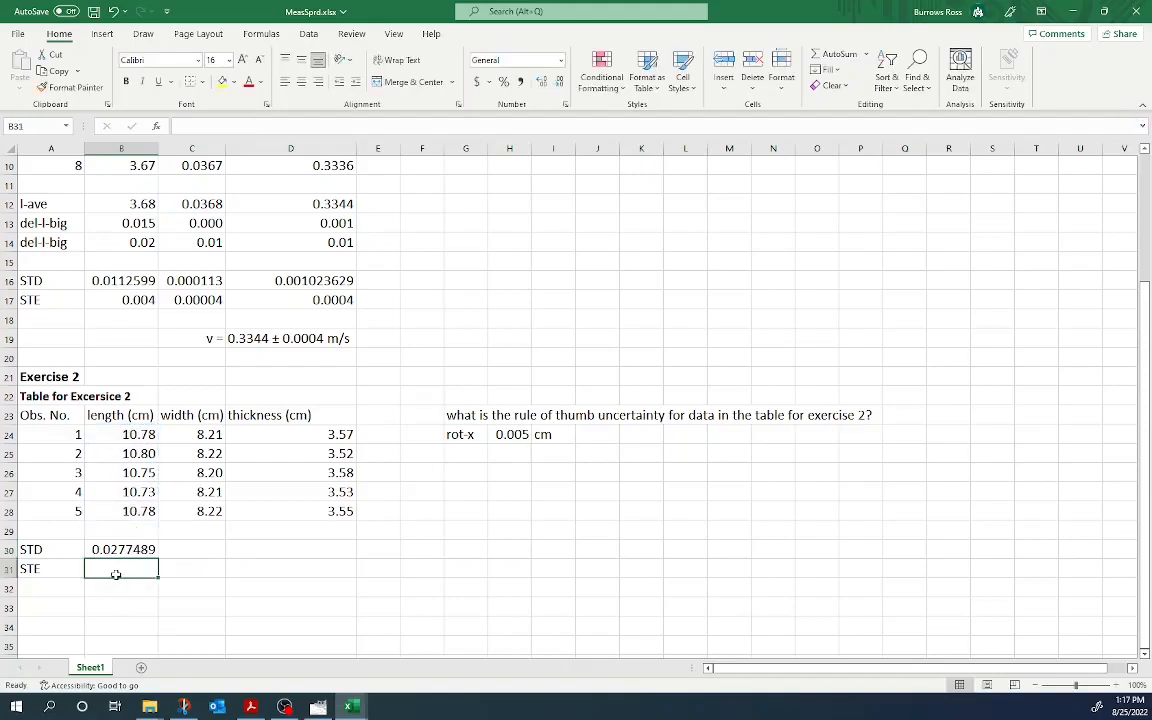
Step: Calculate the standard error of the length in B31 with the formula =B30/SQRT(5)
{"action": "type", "text": "="}
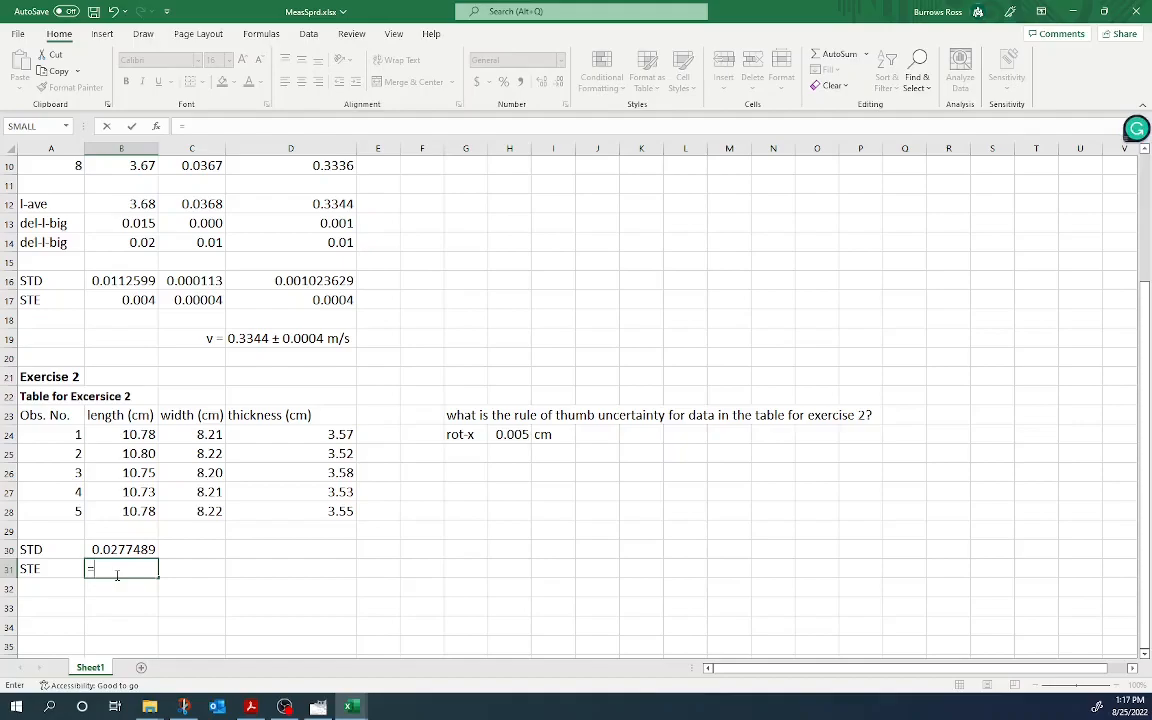
{"action": "left_click", "coordinate": [123, 549]}
{"action": "type", "text": "/sq"}
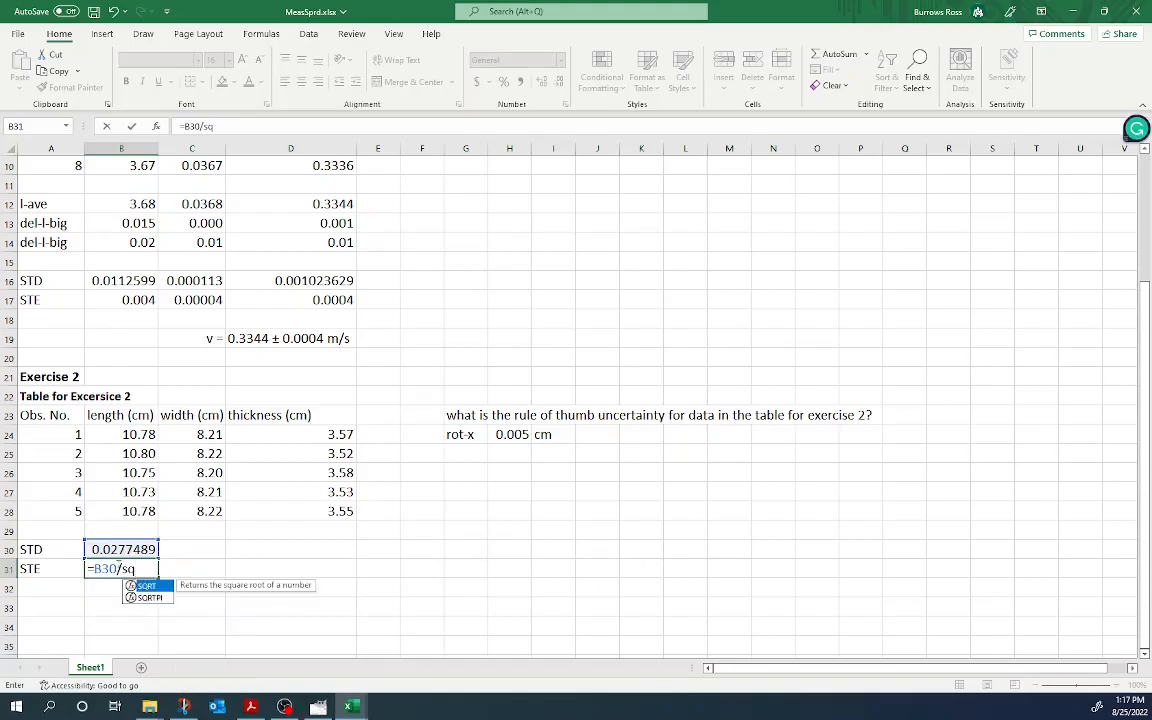
{"action": "double_click", "coordinate": [147, 586]}
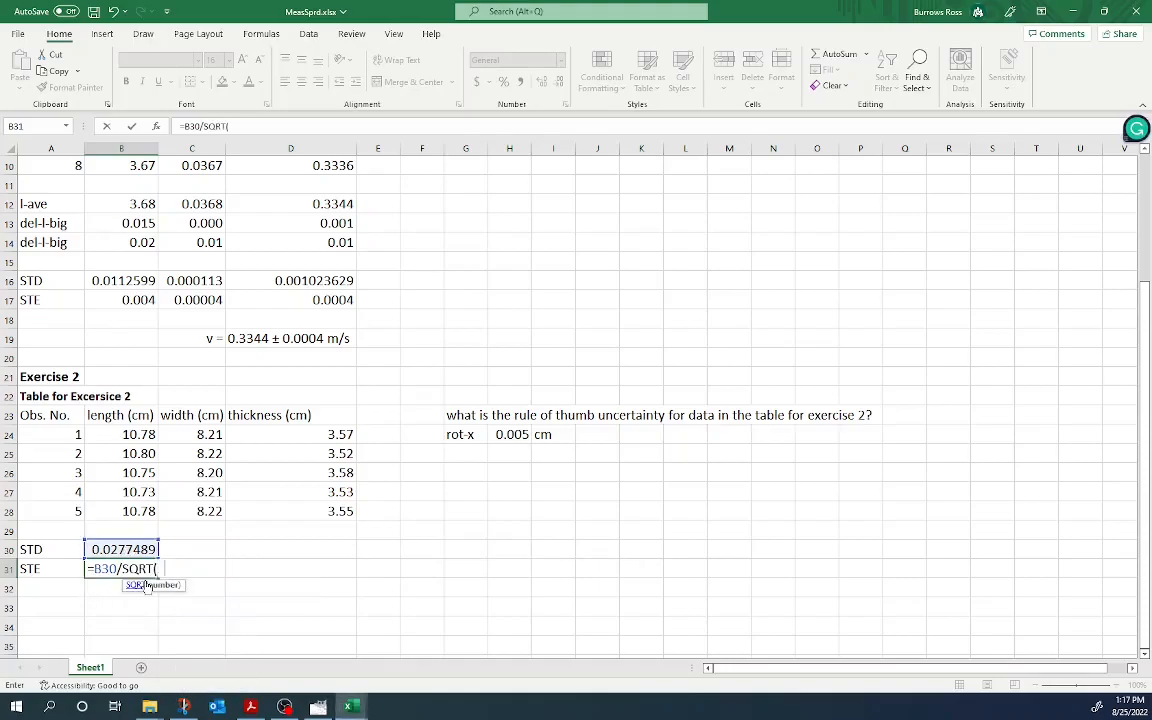
{"action": "type", "text": "5)"}
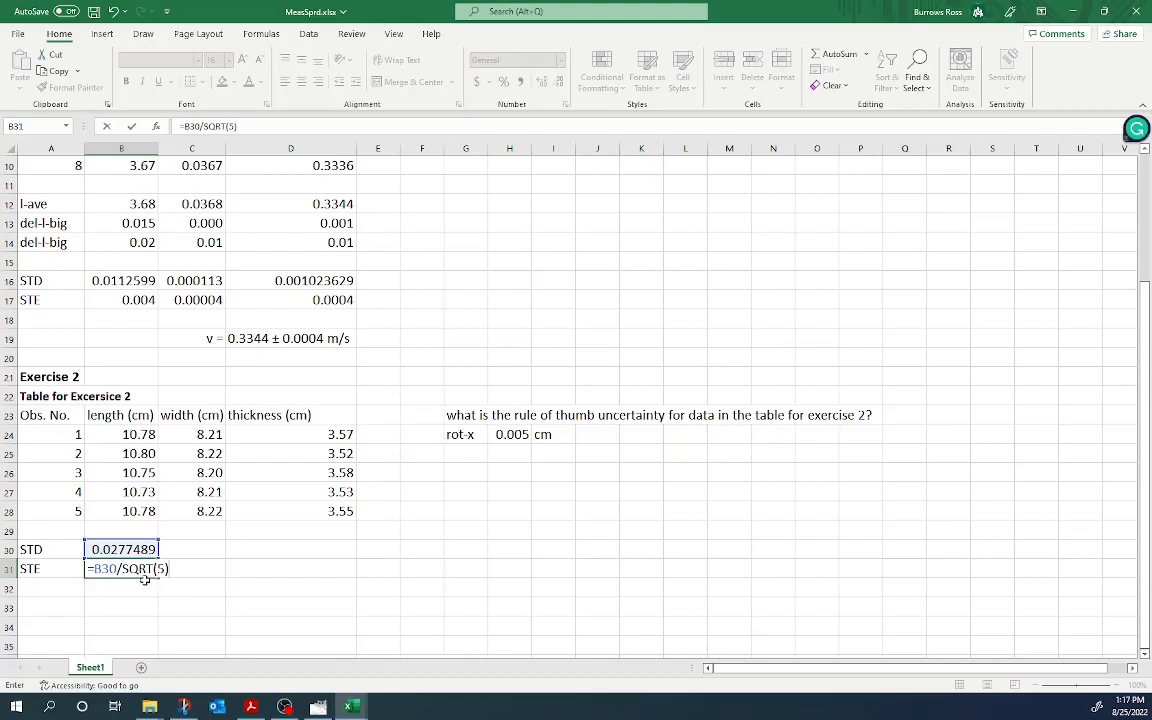
{"action": "key", "text": "Return"}
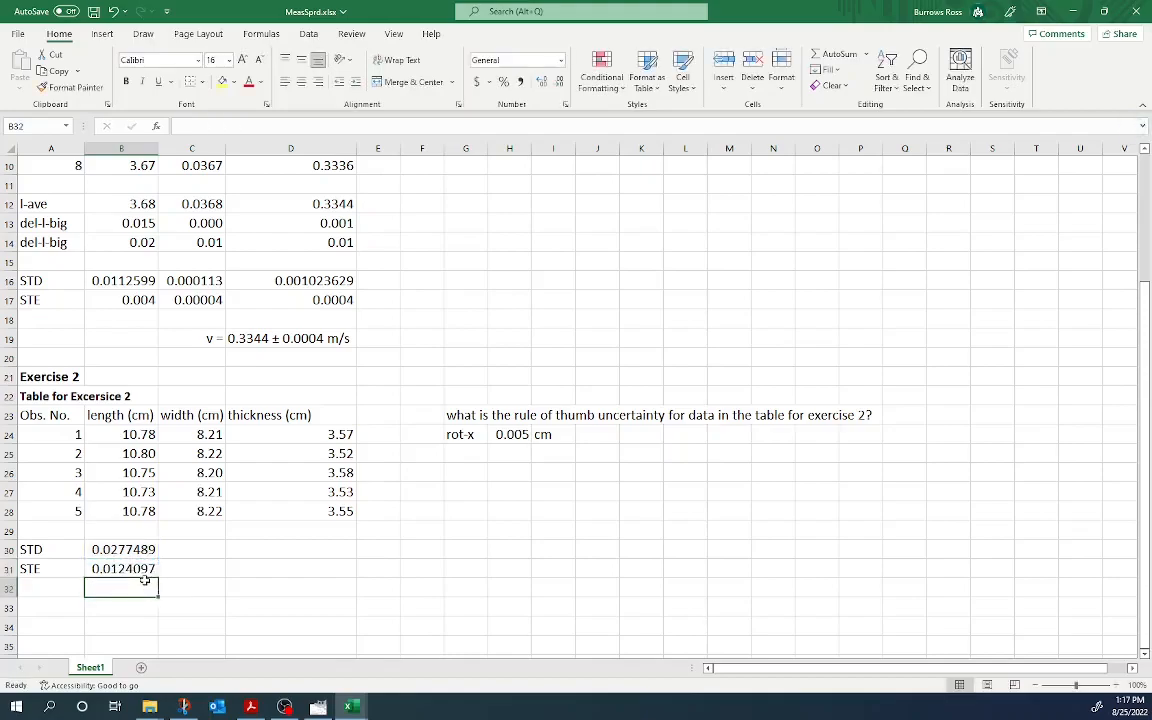
Step: Fill the STD and STE formulas from B30:B31 across the width and thickness columns to D31 and check the copied formulas
{"action": "left_click_drag", "start_coordinate": [149, 553], "coordinate": [350, 574]}
{"action": "key", "text": "ctrl+q"}
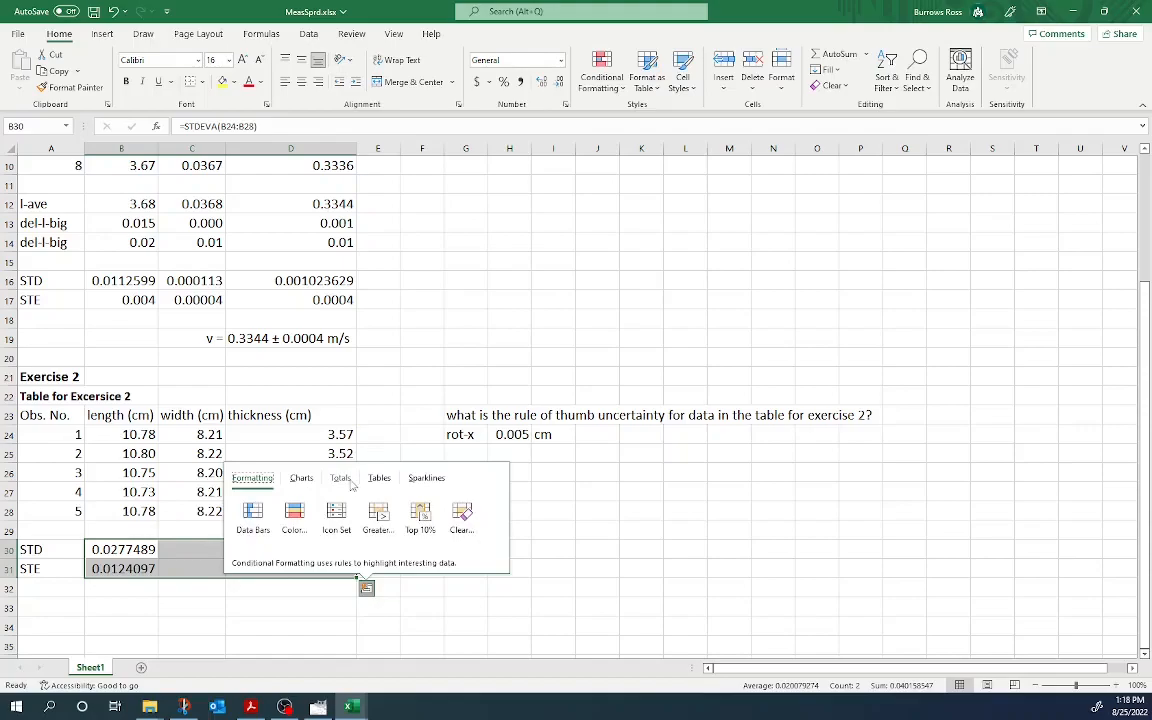
{"action": "left_click_drag", "start_coordinate": [150, 553], "coordinate": [290, 571]}
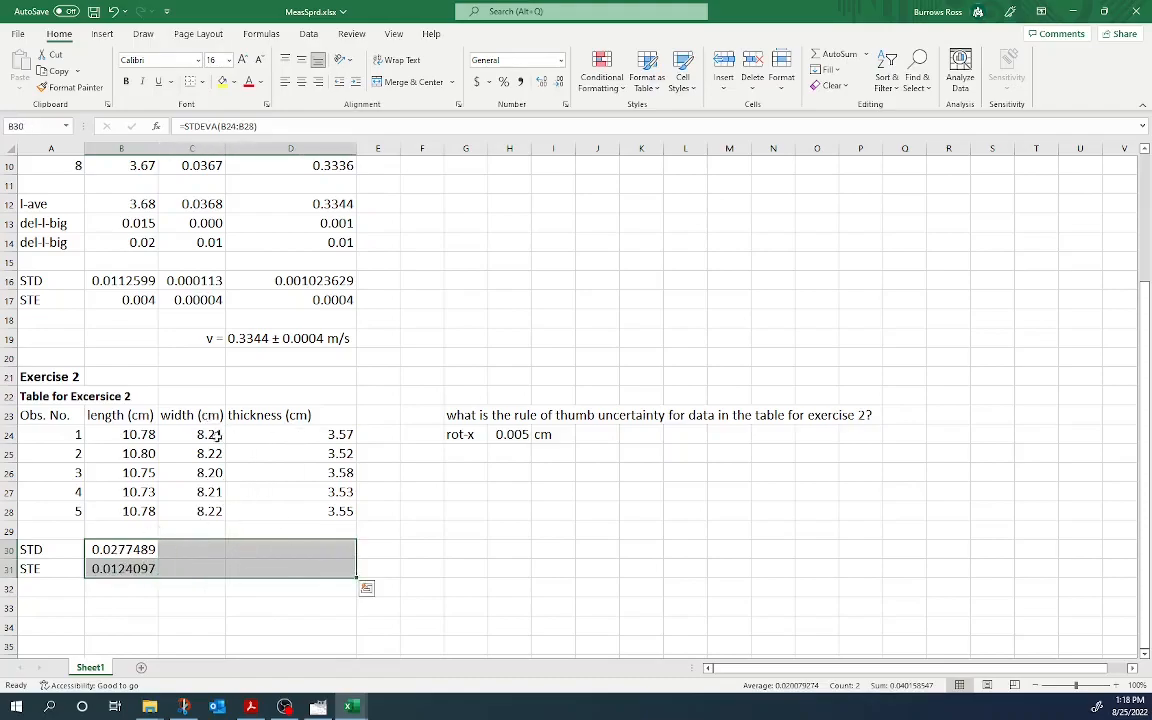
{"action": "key", "text": "ctrl+r"}
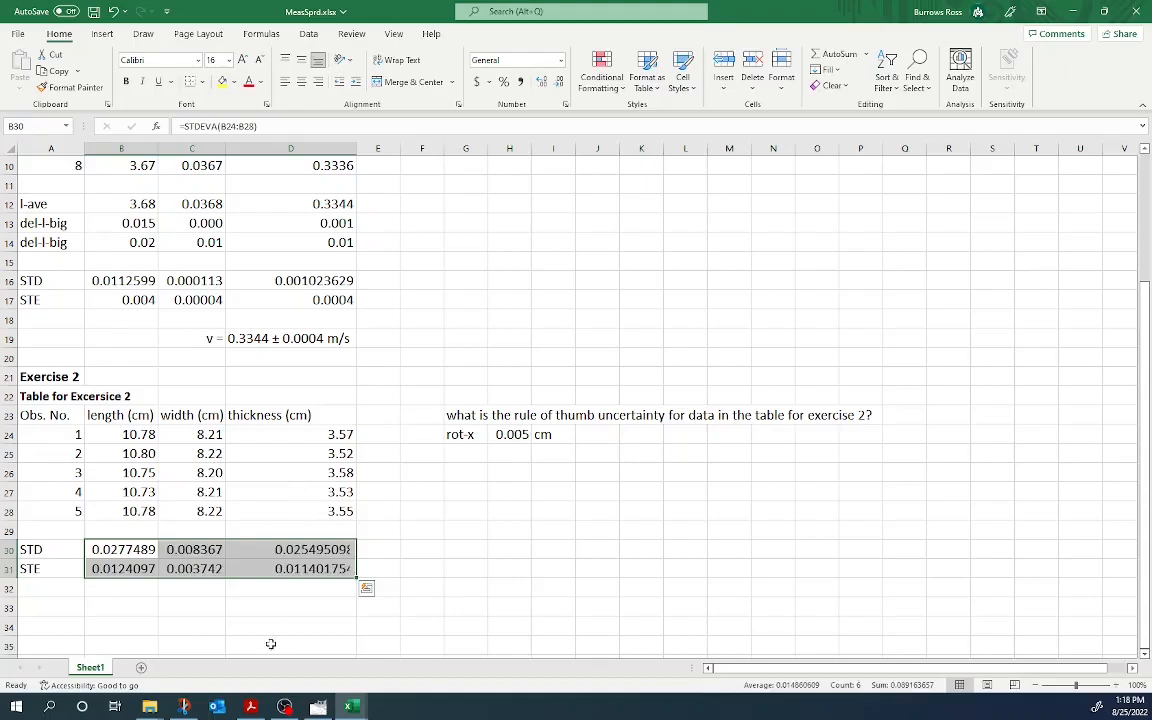
{"action": "left_click", "coordinate": [202, 548]}
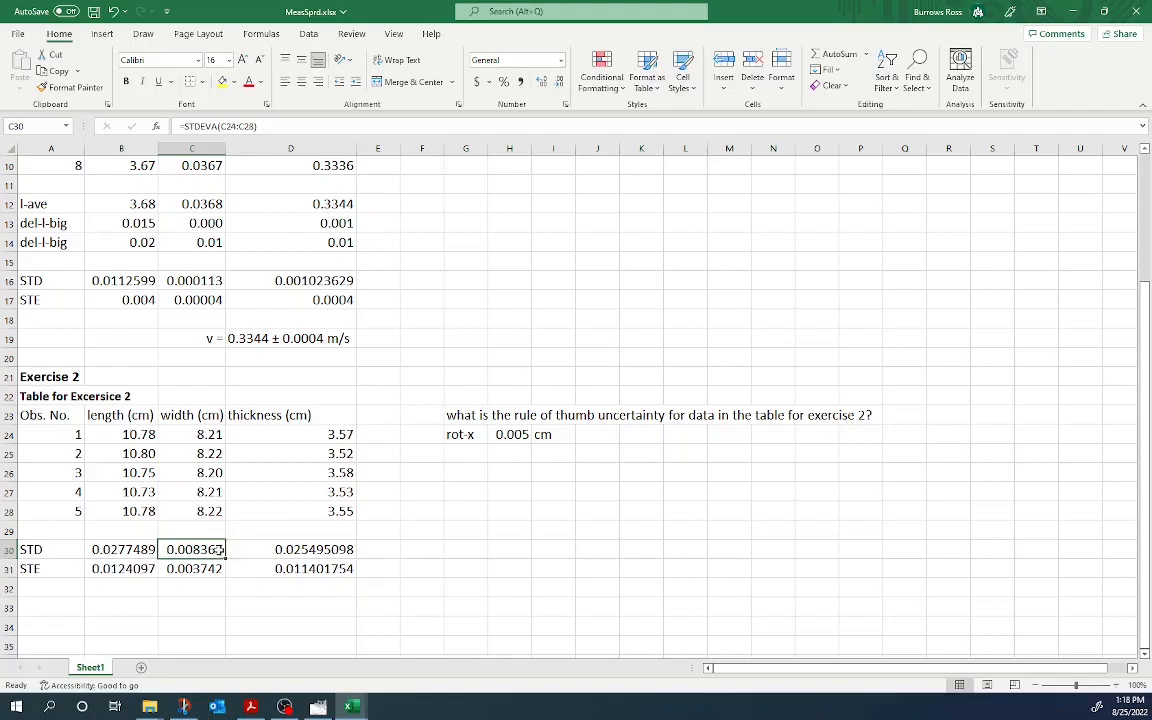
{"action": "left_click", "coordinate": [318, 549]}
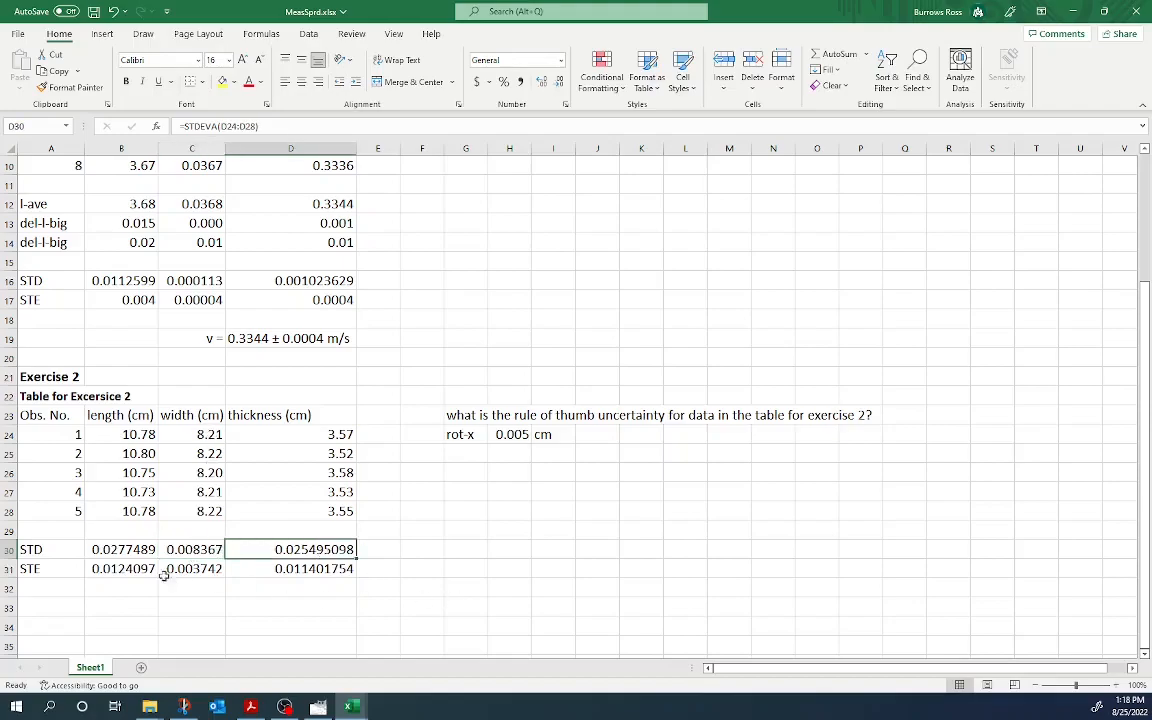
{"action": "left_click", "coordinate": [125, 568]}
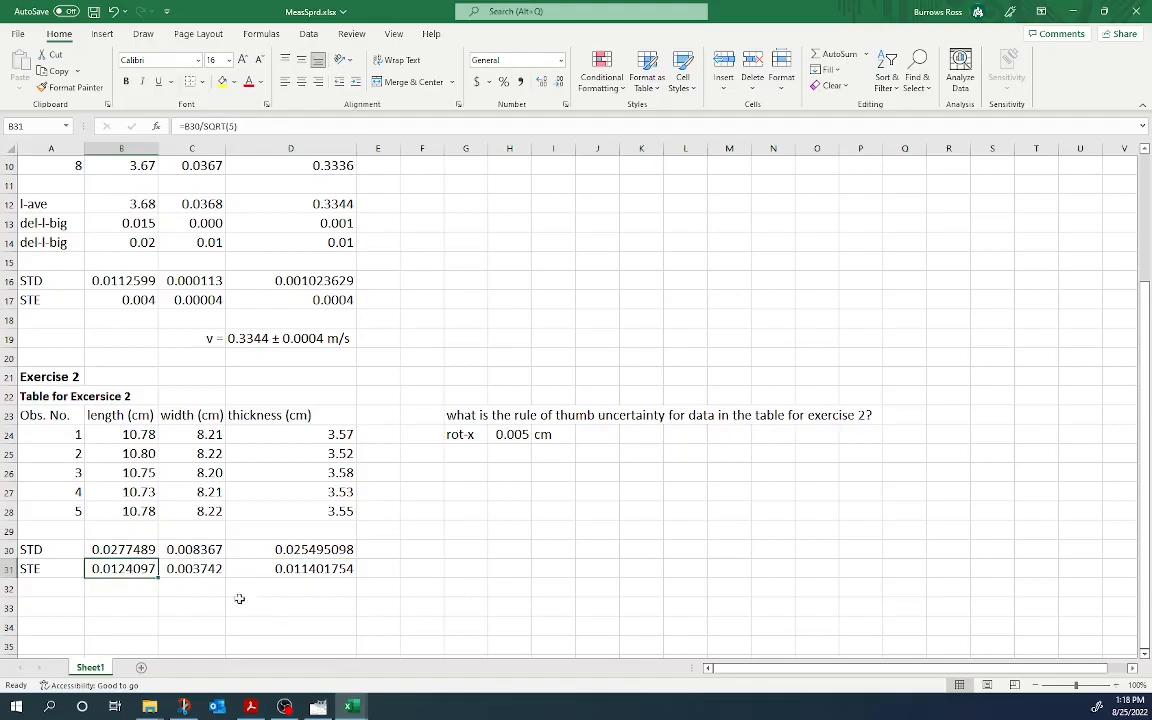
{"action": "left_click", "coordinate": [182, 569]}
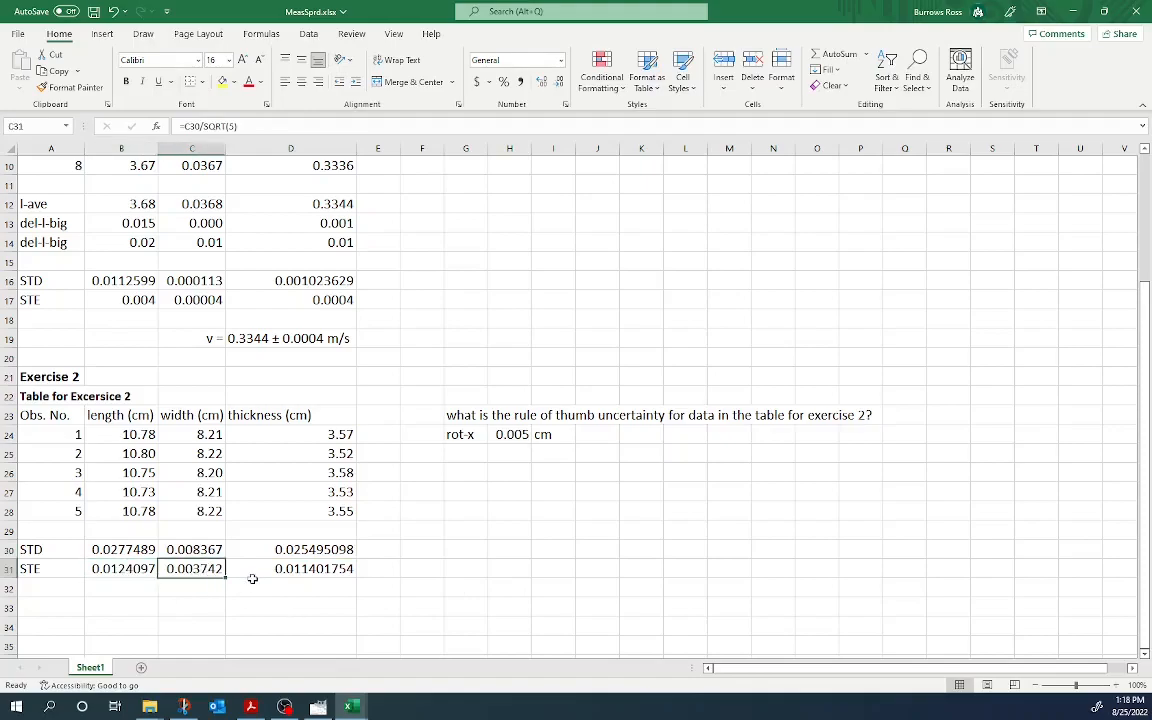
{"action": "left_click", "coordinate": [313, 568]}
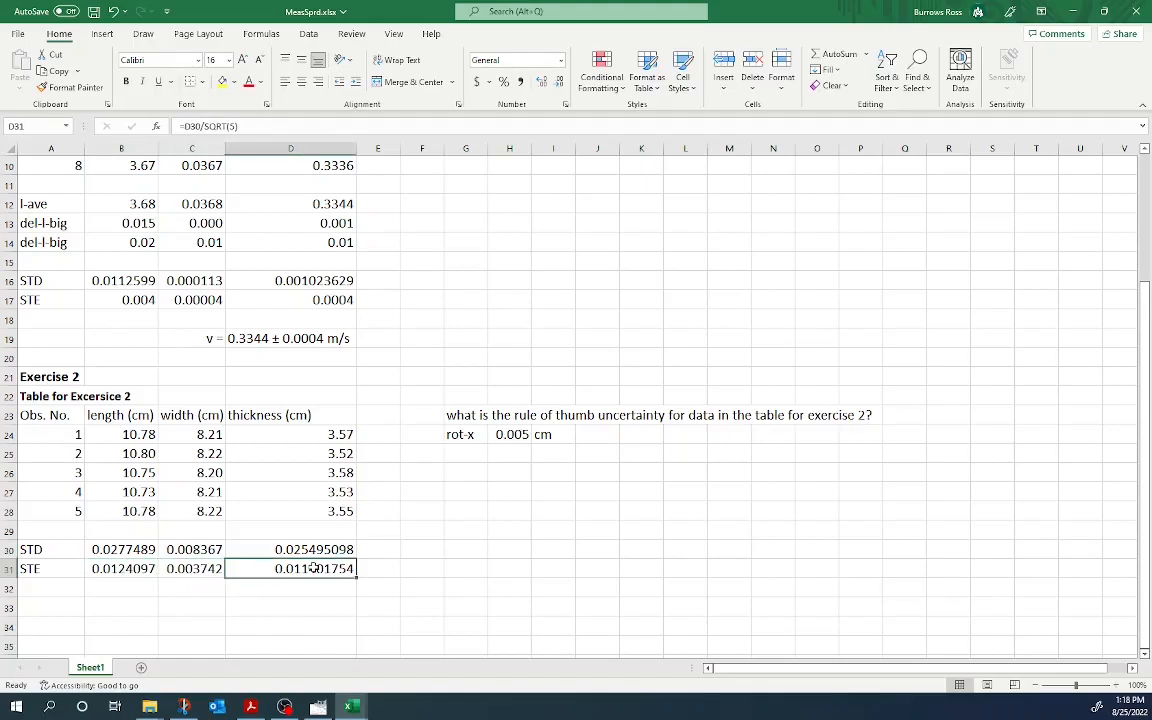
{"action": "left_click", "coordinate": [123, 549]}
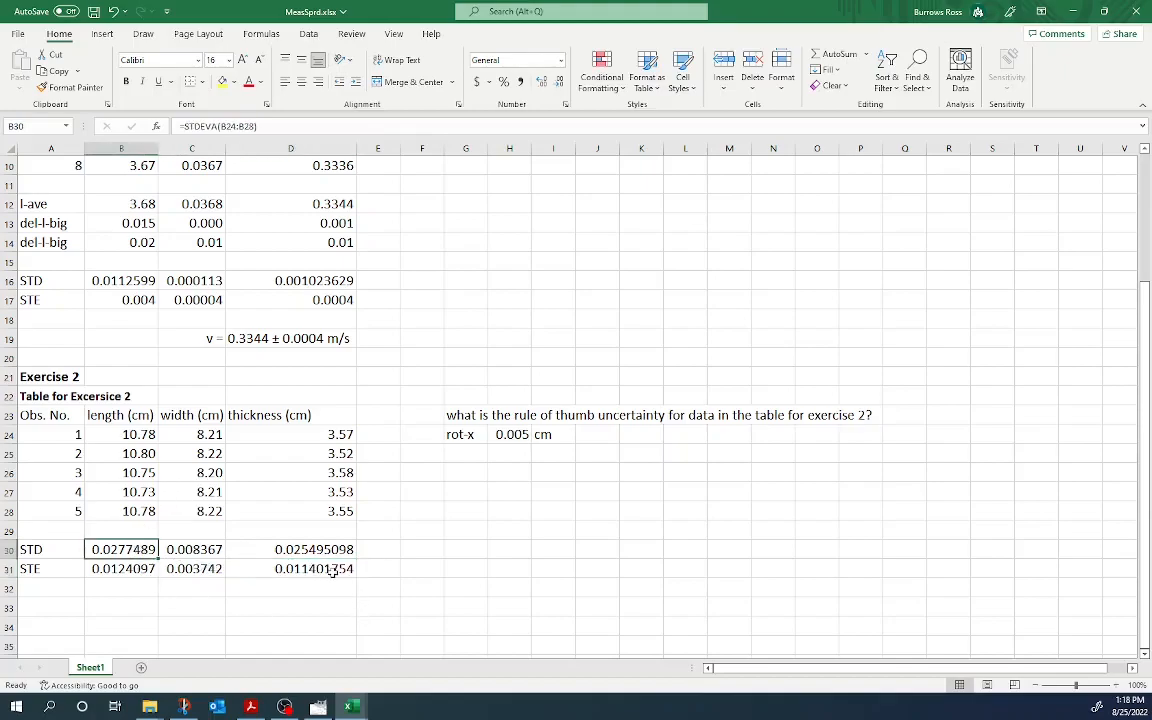
Step: Insert two blank sheet rows at row 29 above the STD row and delete the surplus one
{"action": "left_click", "coordinate": [8, 531]}
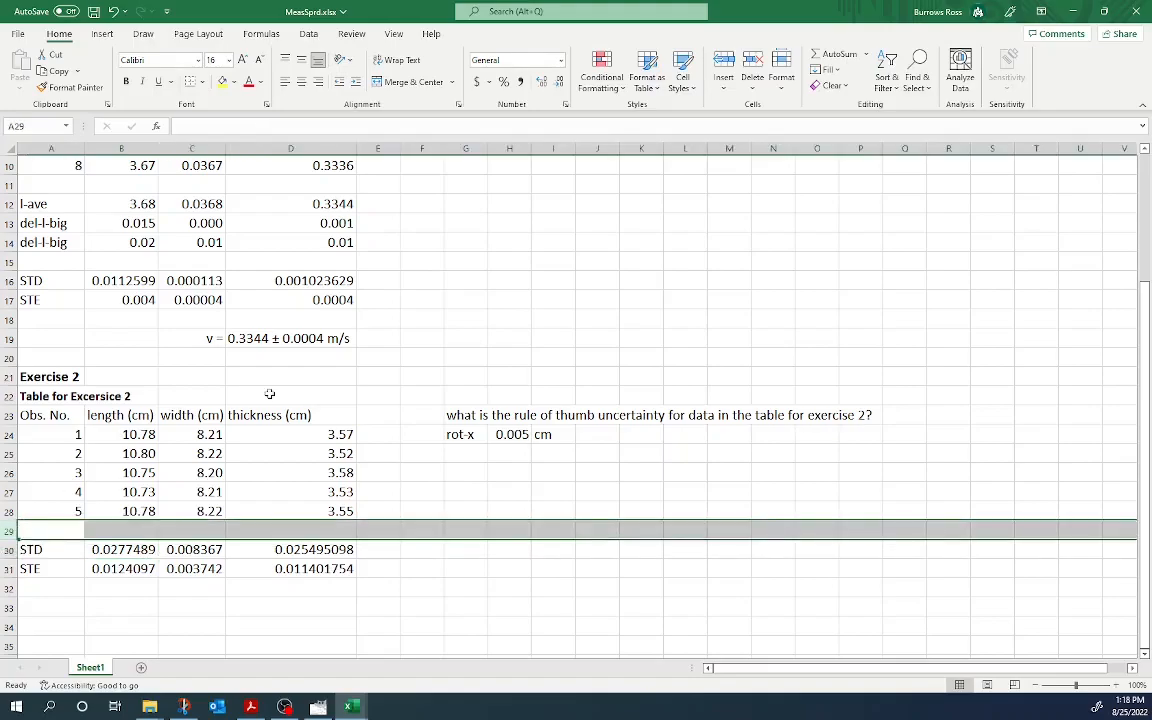
{"action": "left_click", "coordinate": [726, 64]}
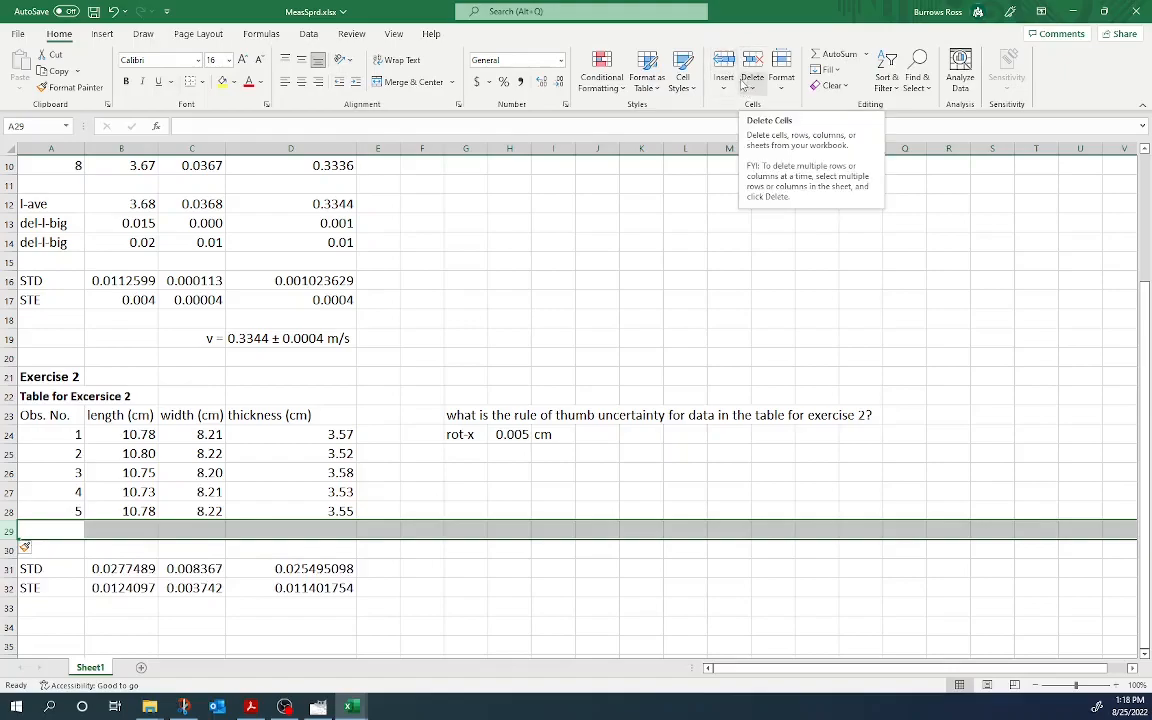
{"action": "left_click", "coordinate": [724, 91]}
{"action": "left_click", "coordinate": [740, 130]}
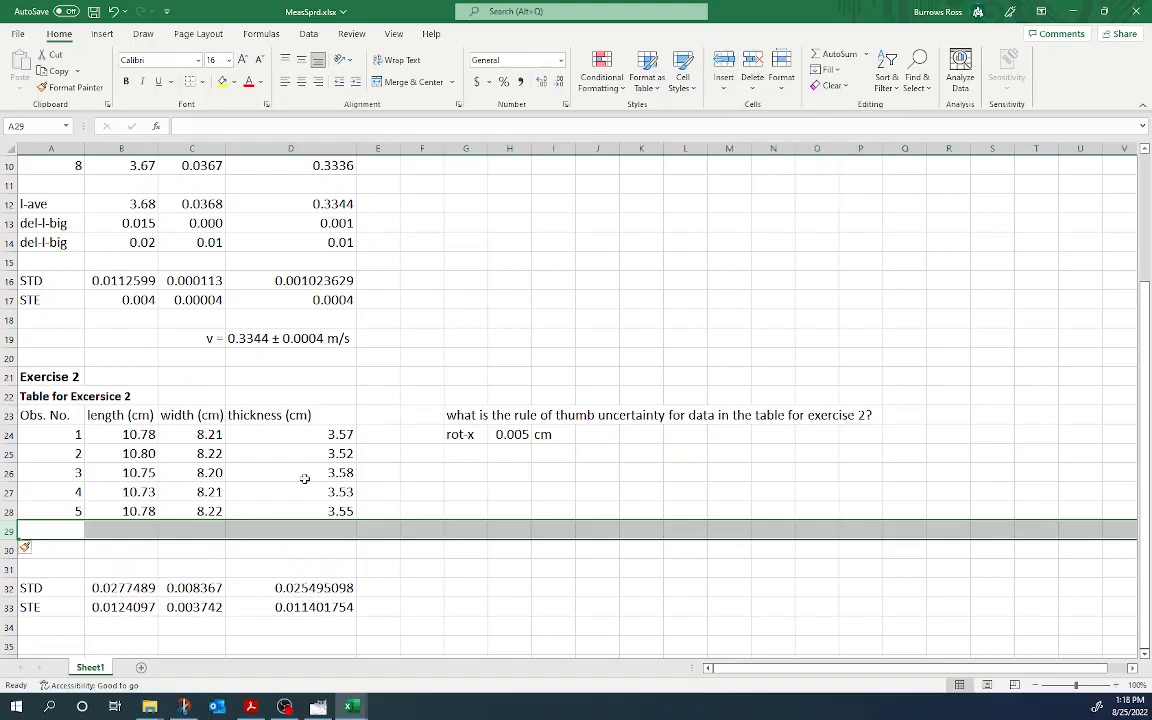
{"action": "left_click", "coordinate": [44, 569]}
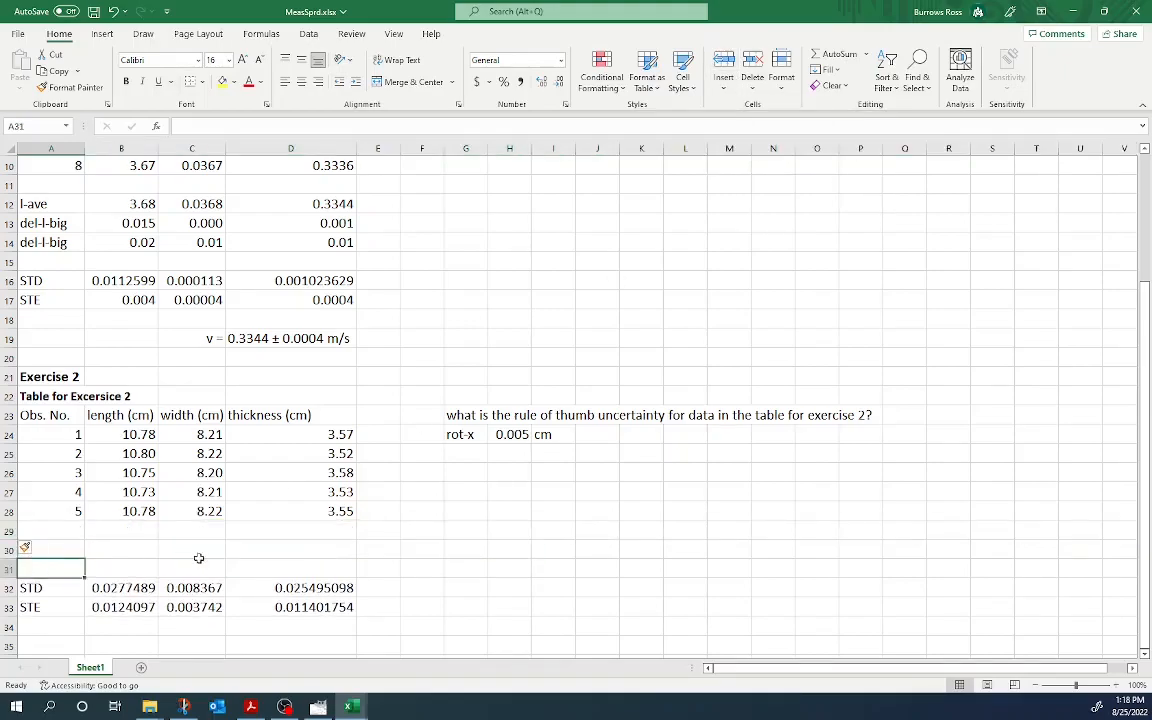
{"action": "right_click", "coordinate": [62, 551]}
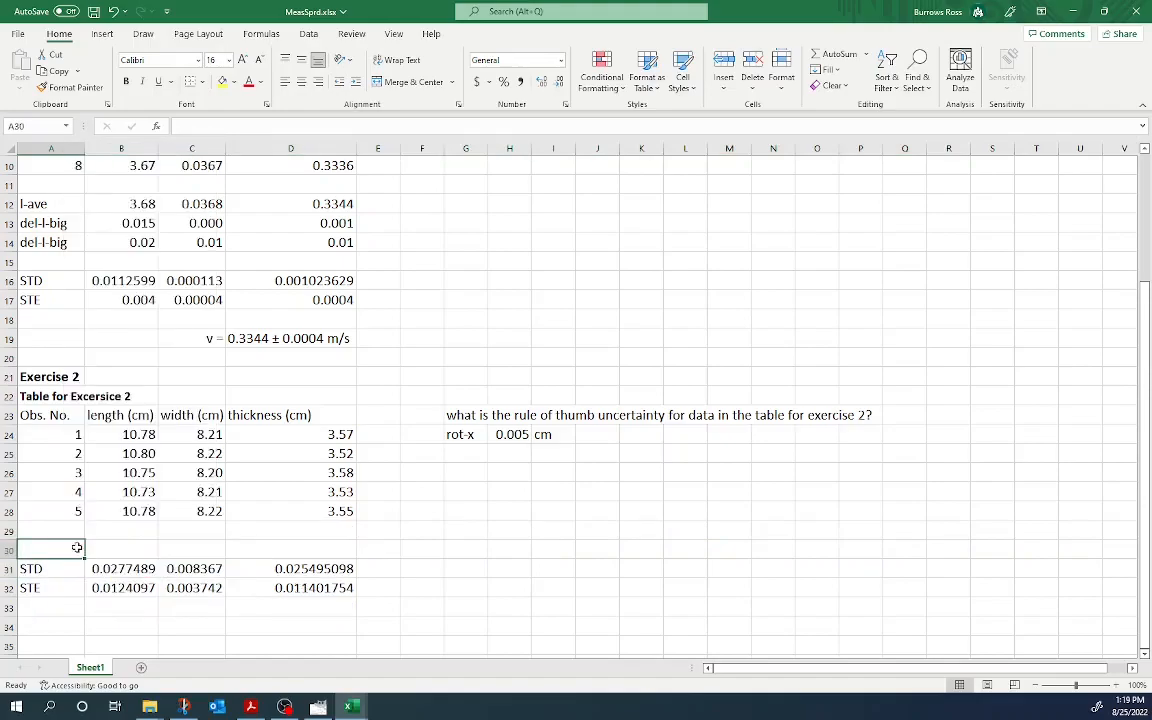
Step: Enter the label "Ave" in A30 and calculate the average of the lengths B24:B28 in B30 with AVERAGE
{"action": "type", "text": "Ave"}
{"action": "key", "text": "Tab"}
{"action": "type", "text": "=av"}
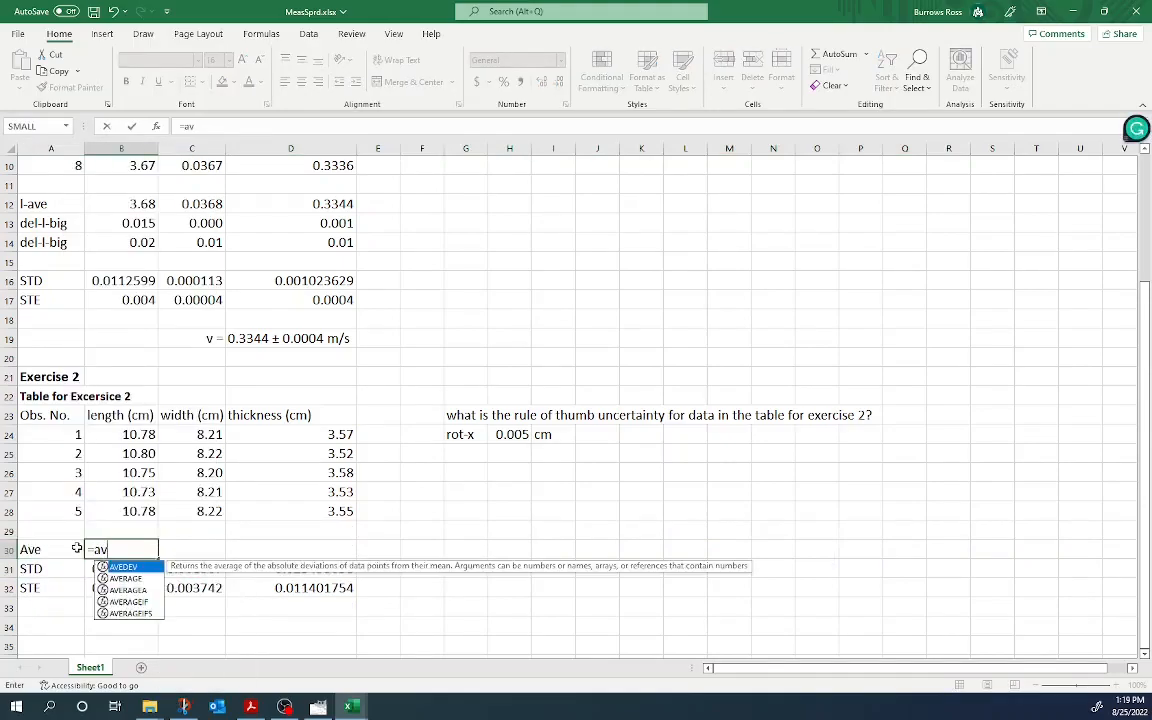
{"action": "key", "text": "Down"}
{"action": "key", "text": "Tab"}
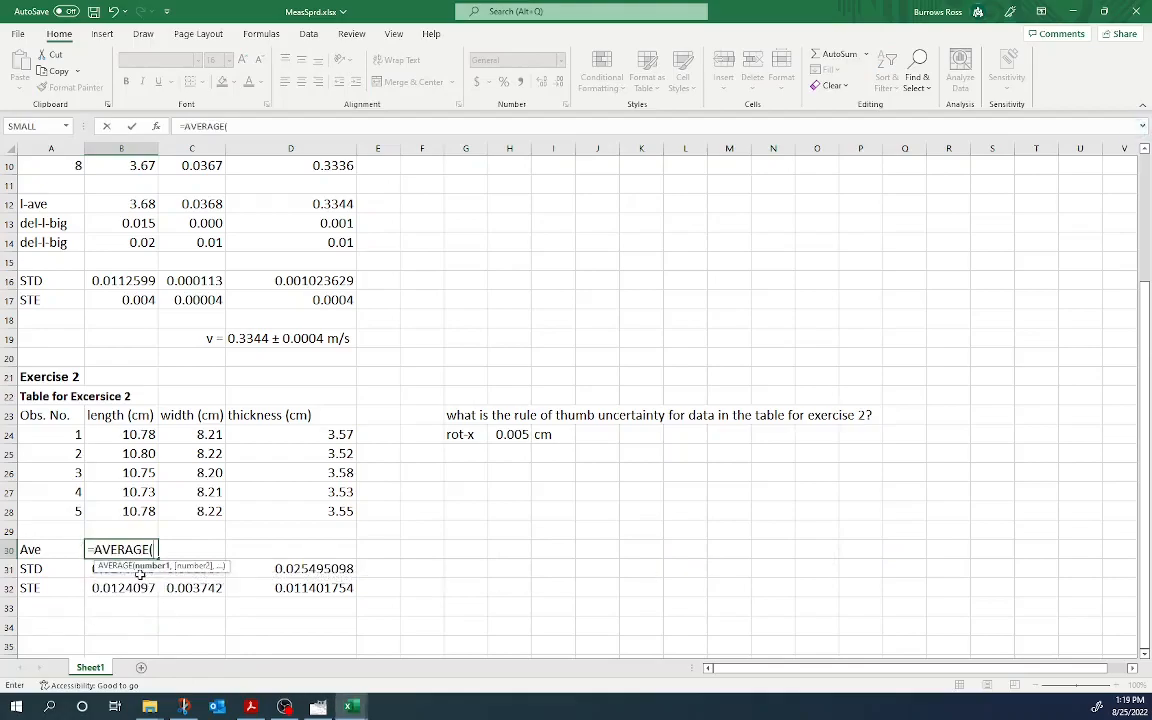
{"action": "left_click_drag", "start_coordinate": [124, 437], "coordinate": [147, 512]}
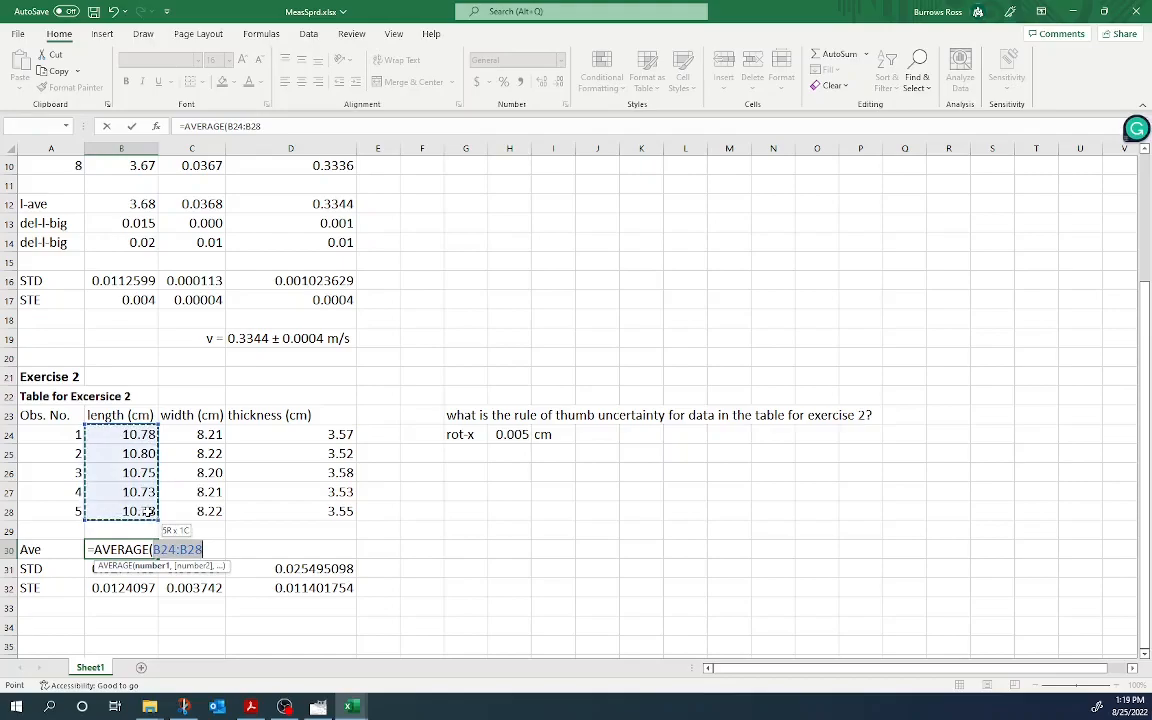
{"action": "key", "text": "Return"}
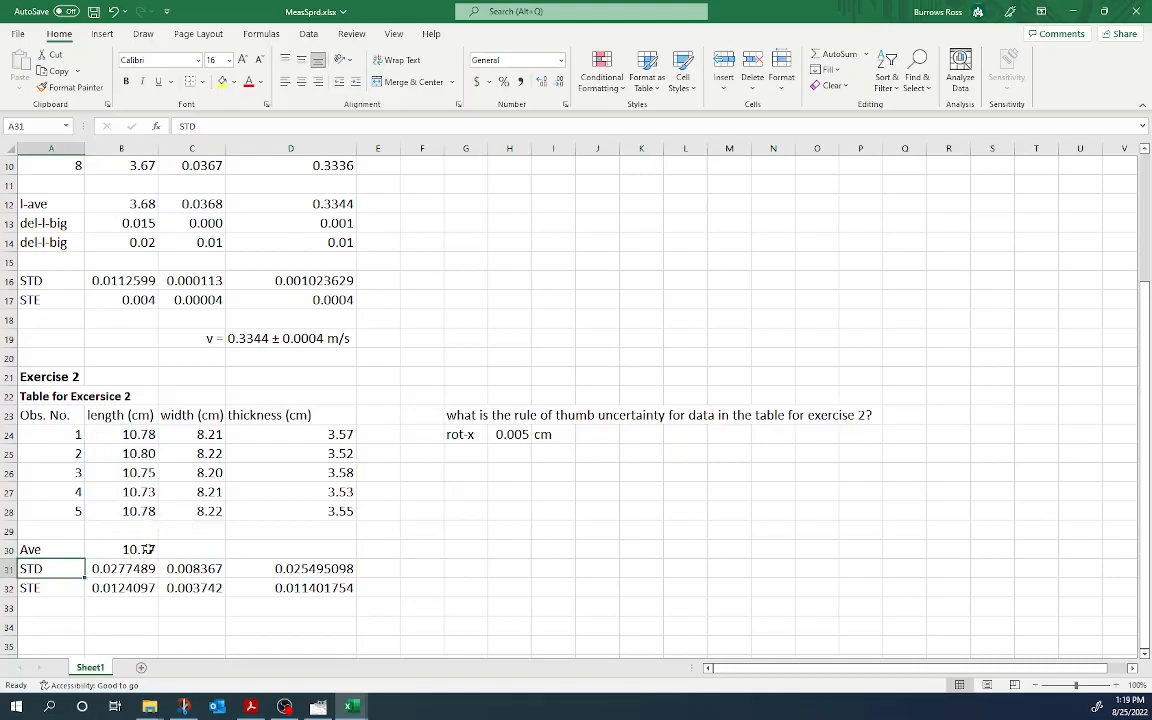
Step: Fill the average formula from B30 across the width and thickness columns to D30 and check the copied formulas
{"action": "left_click", "coordinate": [146, 549]}
{"action": "left_click_drag", "start_coordinate": [146, 549], "coordinate": [278, 550]}
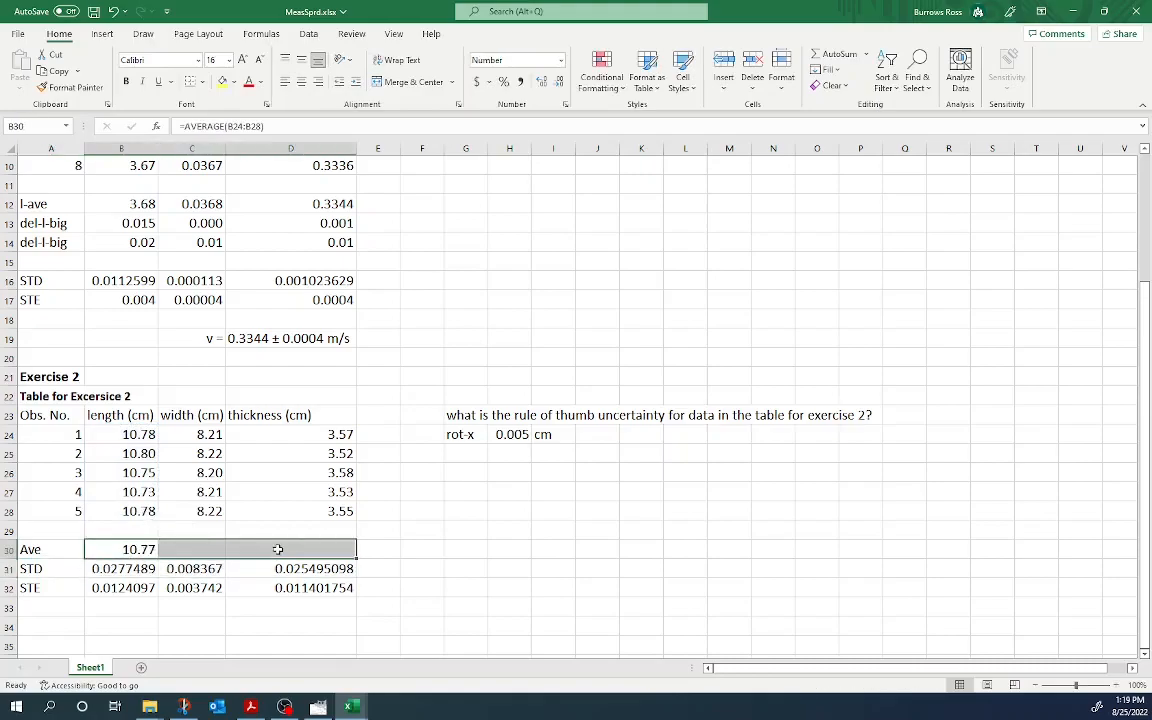
{"action": "key", "text": "ctrl+r"}
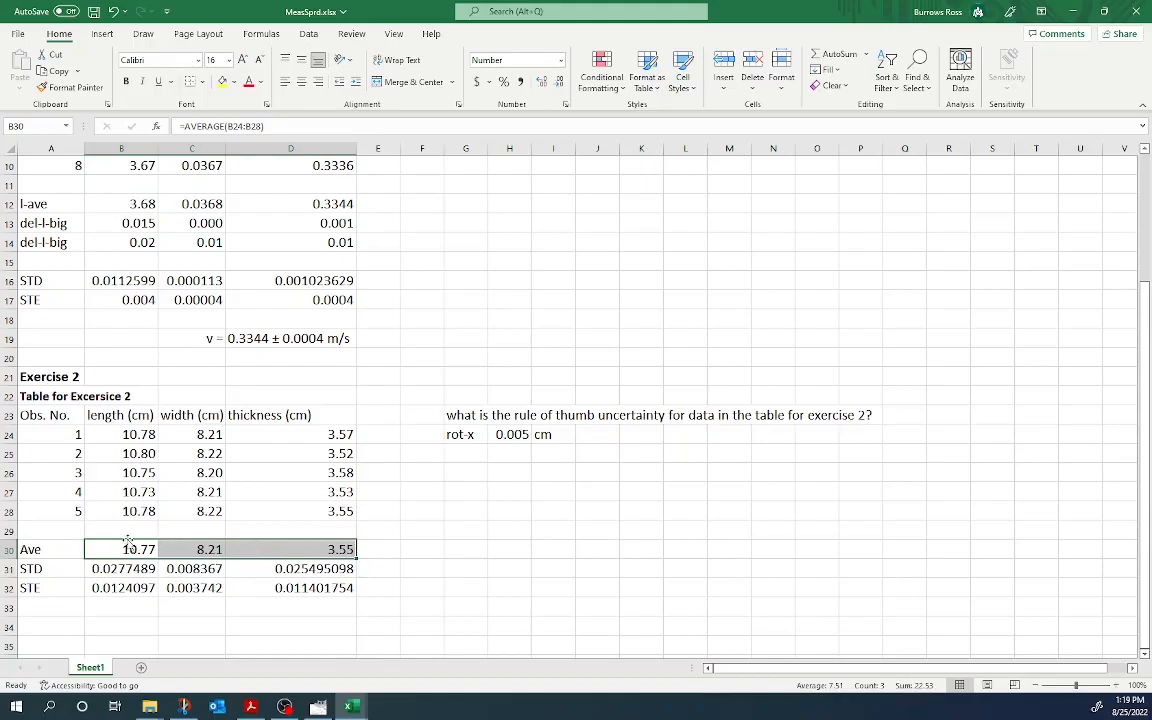
{"action": "left_click", "coordinate": [128, 545]}
{"action": "left_click", "coordinate": [212, 550]}
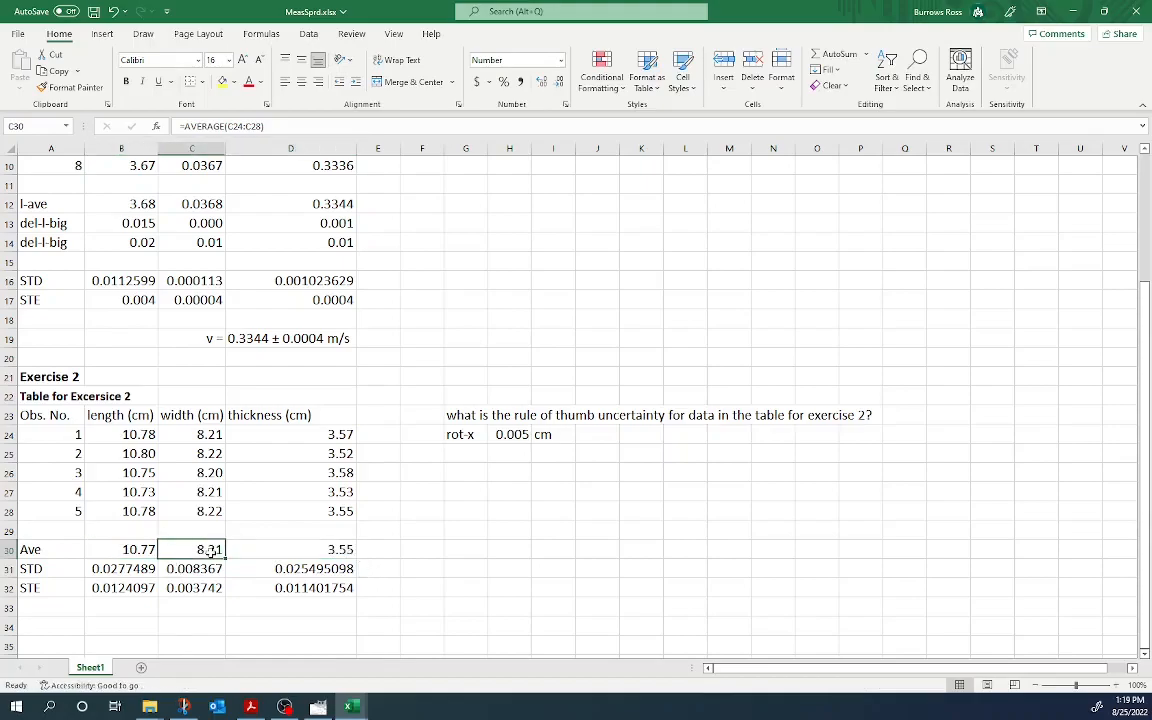
{"action": "left_click", "coordinate": [343, 551]}
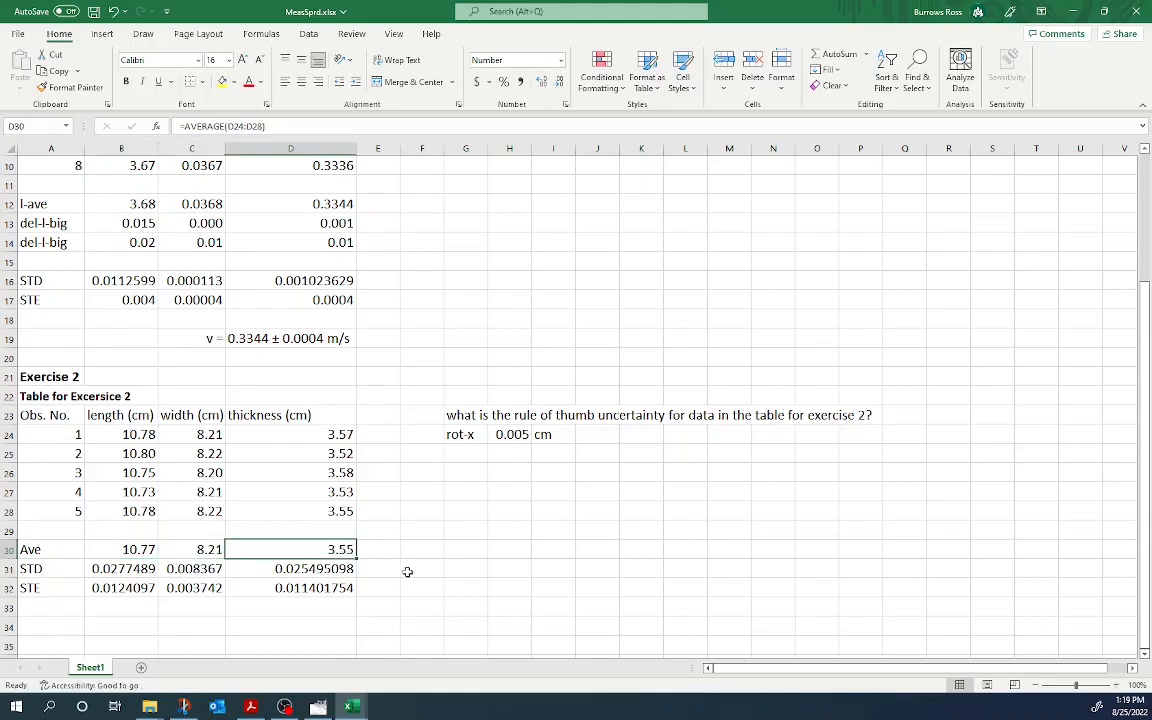
{"action": "left_click", "coordinate": [325, 589]}
Step: Enter the result labels "l =", "w =" and "t =" in cells G30 to G32
{"action": "left_click", "coordinate": [430, 548]}
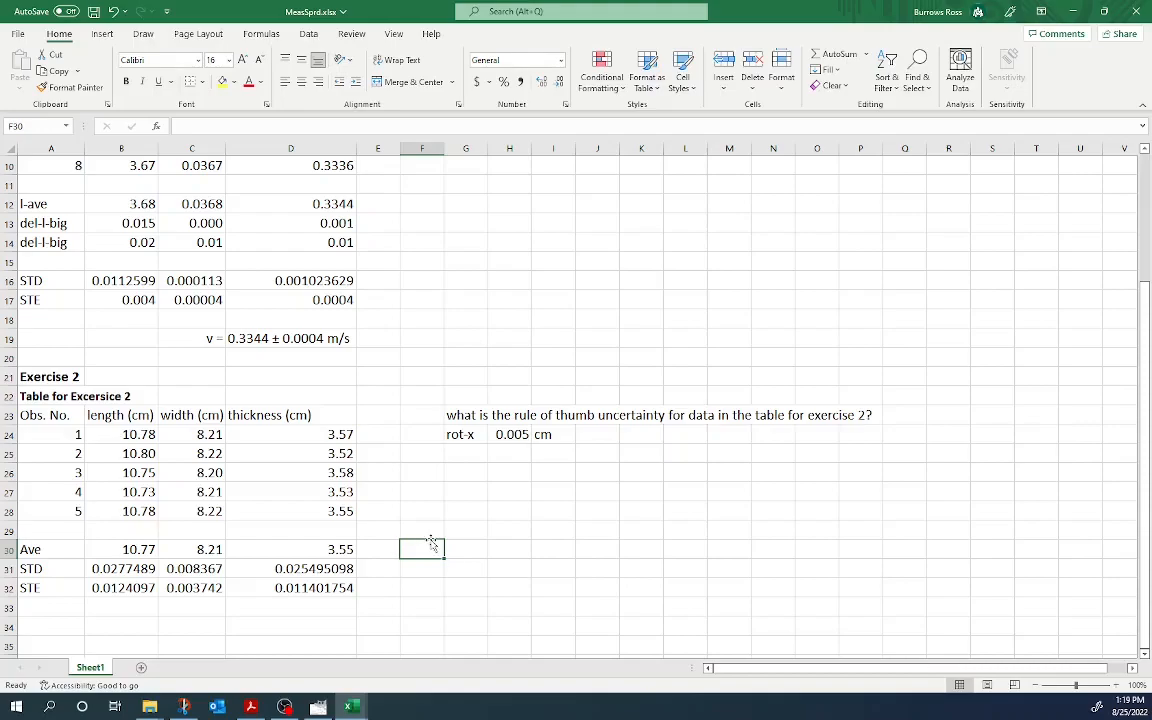
{"action": "left_click", "coordinate": [482, 549]}
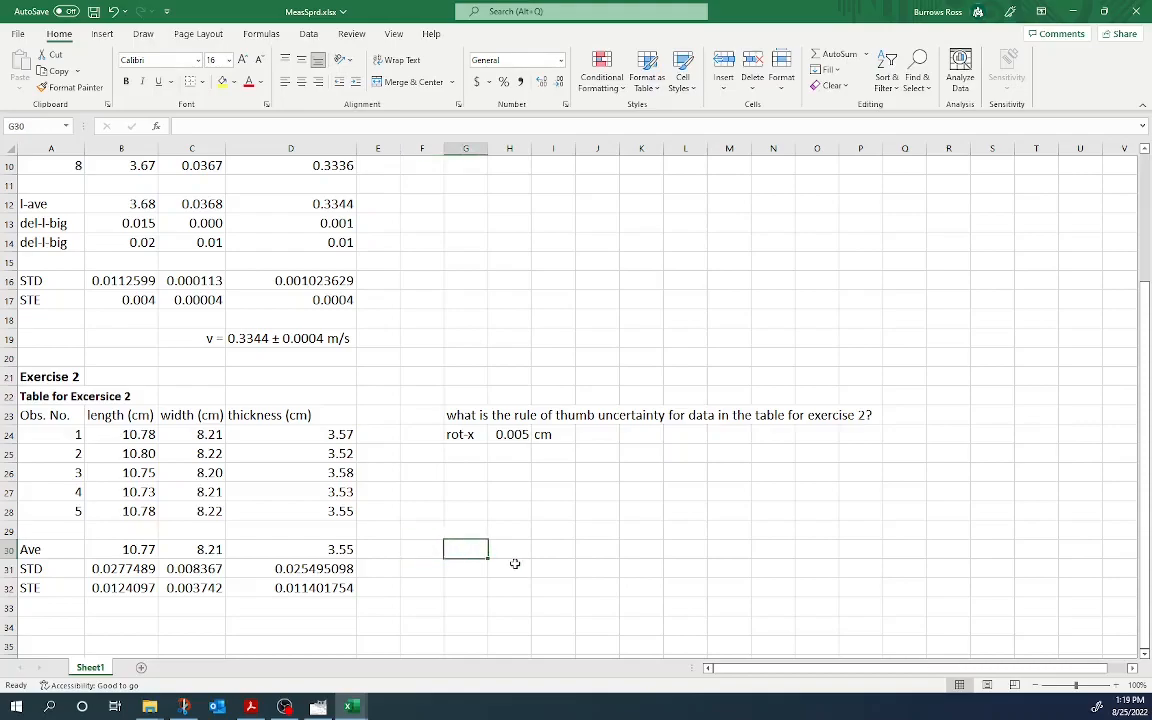
{"action": "type", "text": "l ="}
{"action": "key", "text": "Return"}
{"action": "type", "text": "w ="}
{"action": "key", "text": "Return"}
{"action": "type", "text": "t ="}
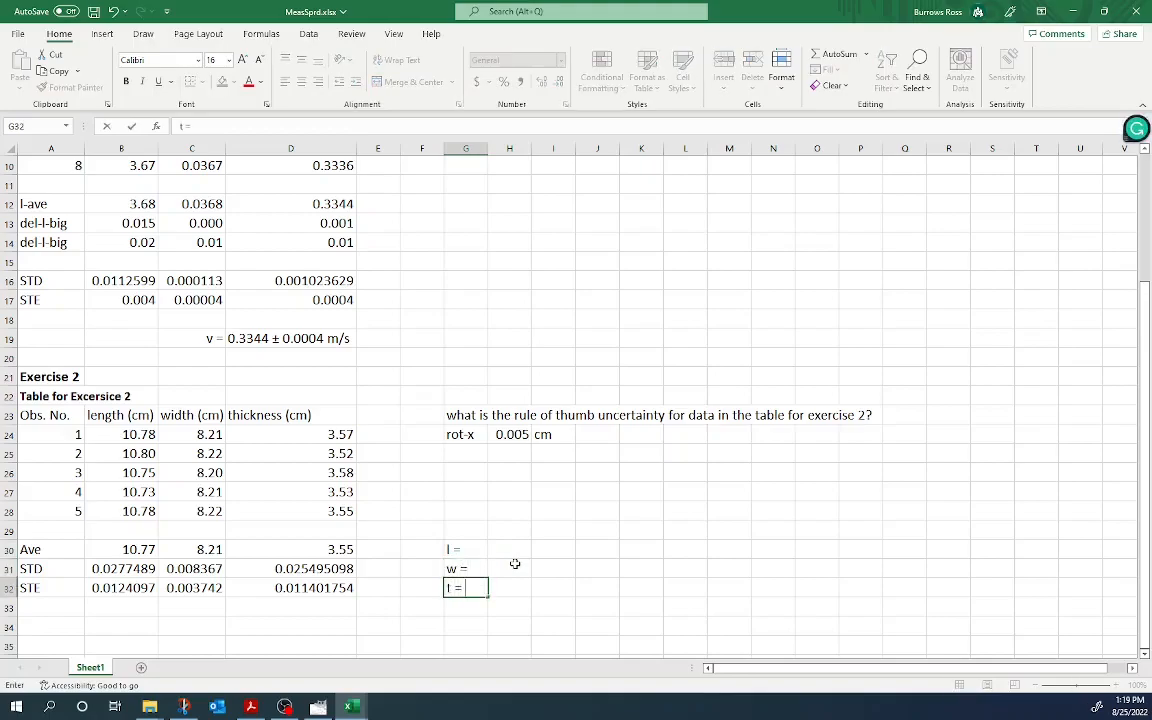
Step: Enter the length result "10.77 ± .01" in H30, inserting the plus-minus sign as a symbol
{"action": "left_click", "coordinate": [518, 550]}
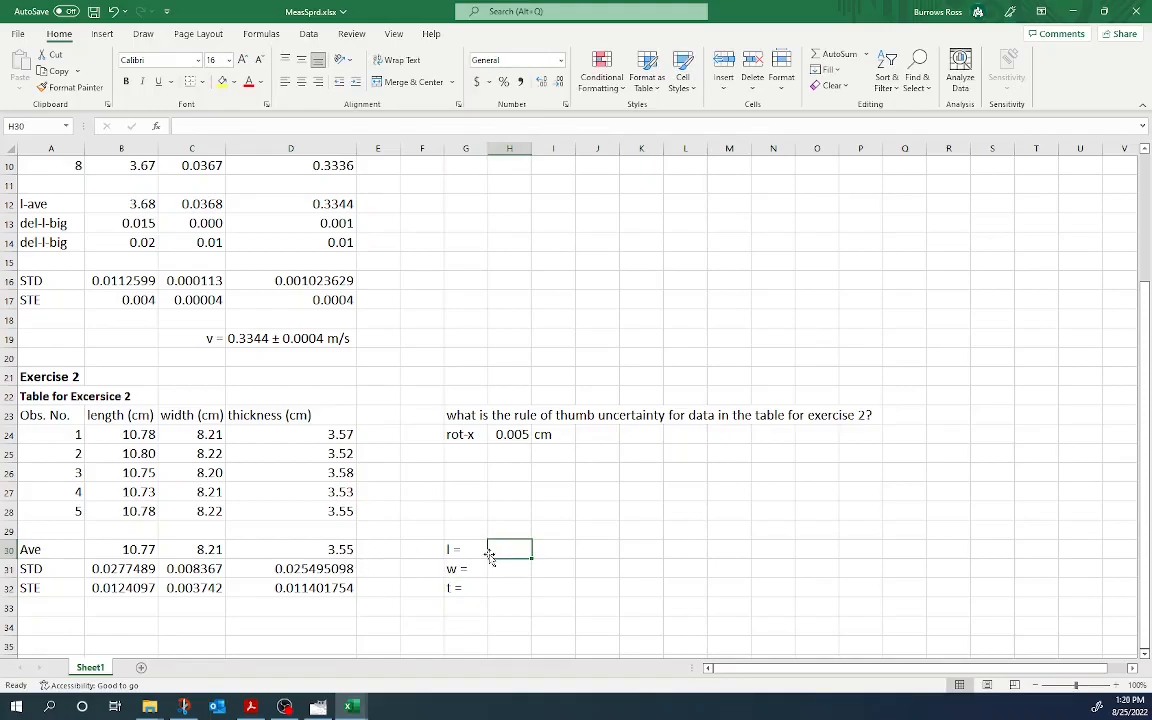
{"action": "type", "text": "10.77"}
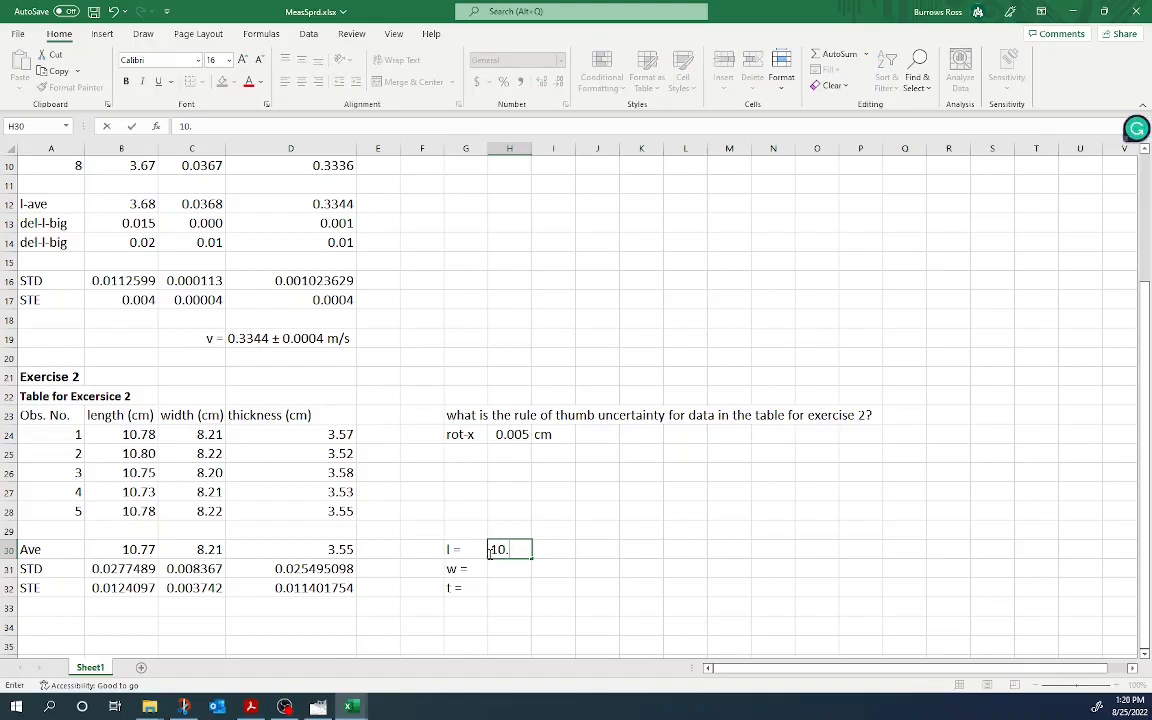
{"action": "left_click", "coordinate": [104, 33]}
{"action": "left_click", "coordinate": [1068, 69]}
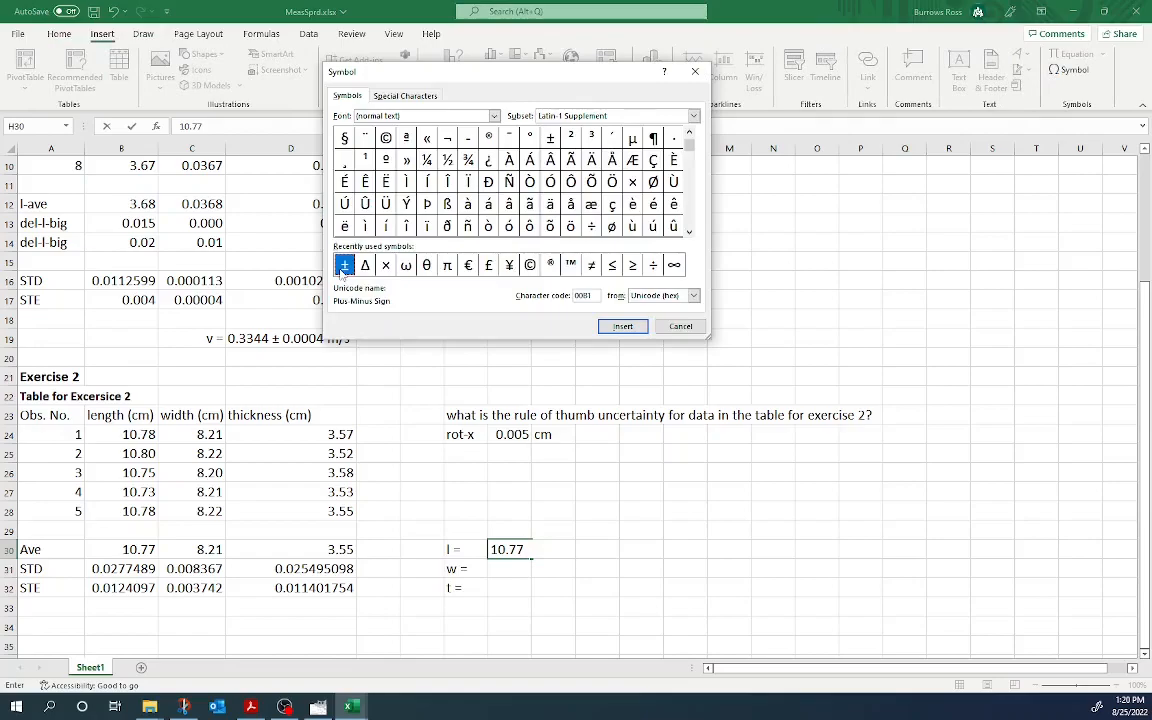
{"action": "left_click", "coordinate": [622, 326]}
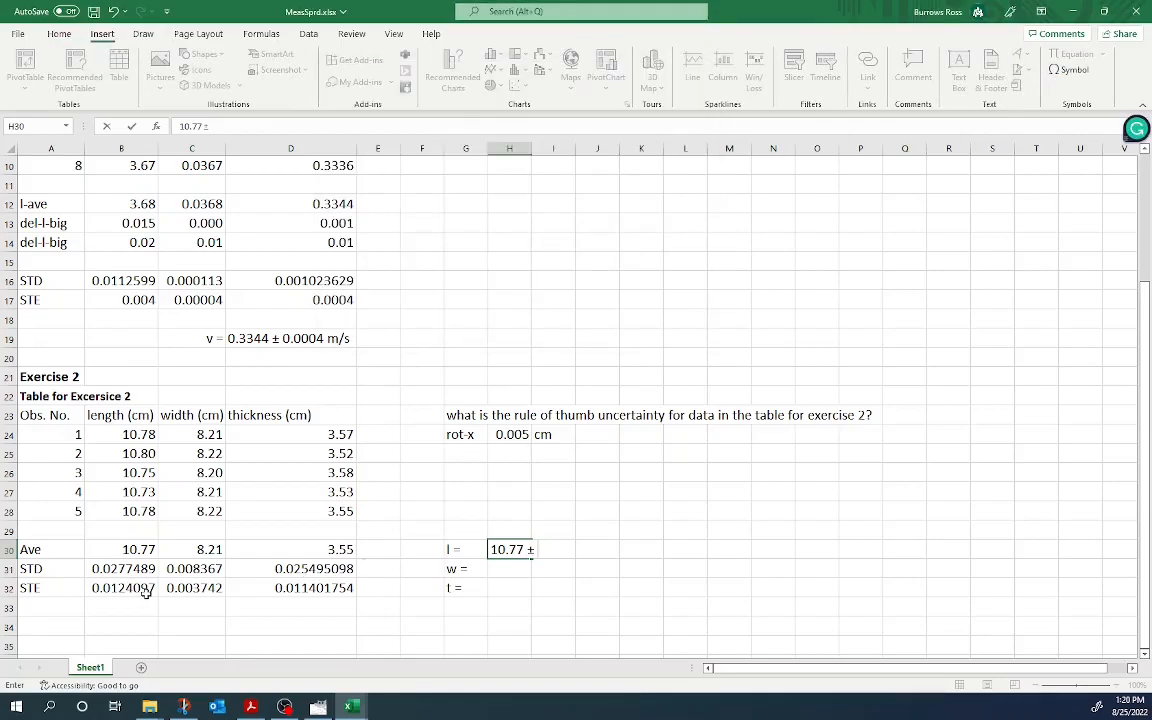
{"action": "type", "text": ".01"}
Step: Enter the width result "8.21 ± .004" in H31, inserting the plus-minus sign as a symbol
{"action": "left_click", "coordinate": [510, 568]}
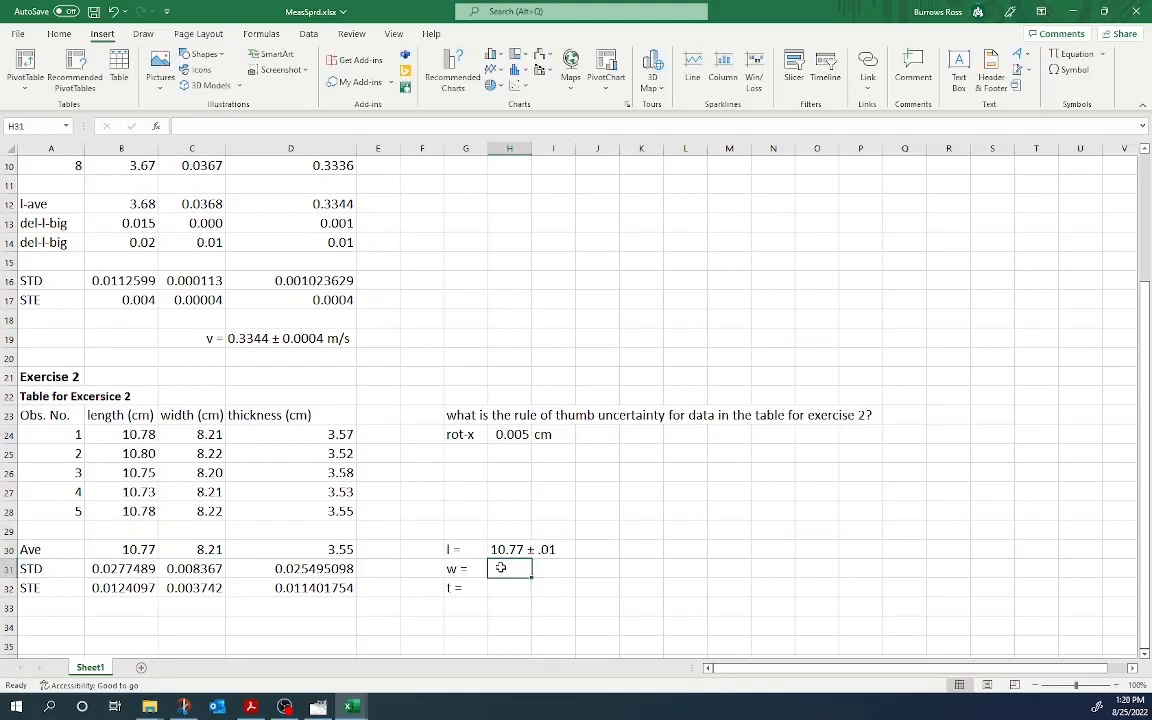
{"action": "type", "text": "8.21"}
{"action": "left_click", "coordinate": [1070, 70]}
{"action": "double_click", "coordinate": [342, 265]}
{"action": "left_click", "coordinate": [622, 327]}
{"action": "left_click", "coordinate": [680, 327]}
{"action": "key", "text": "BackSpace"}
{"action": "type", "text": ".004"}
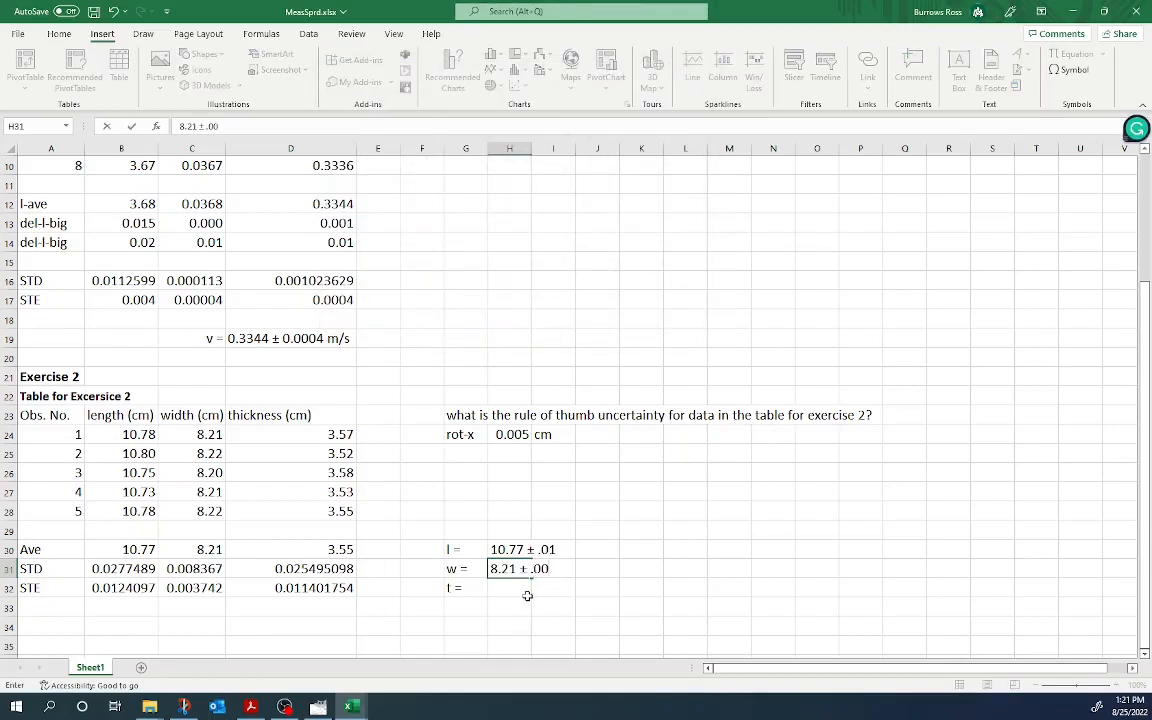
{"action": "key", "text": "Return"}
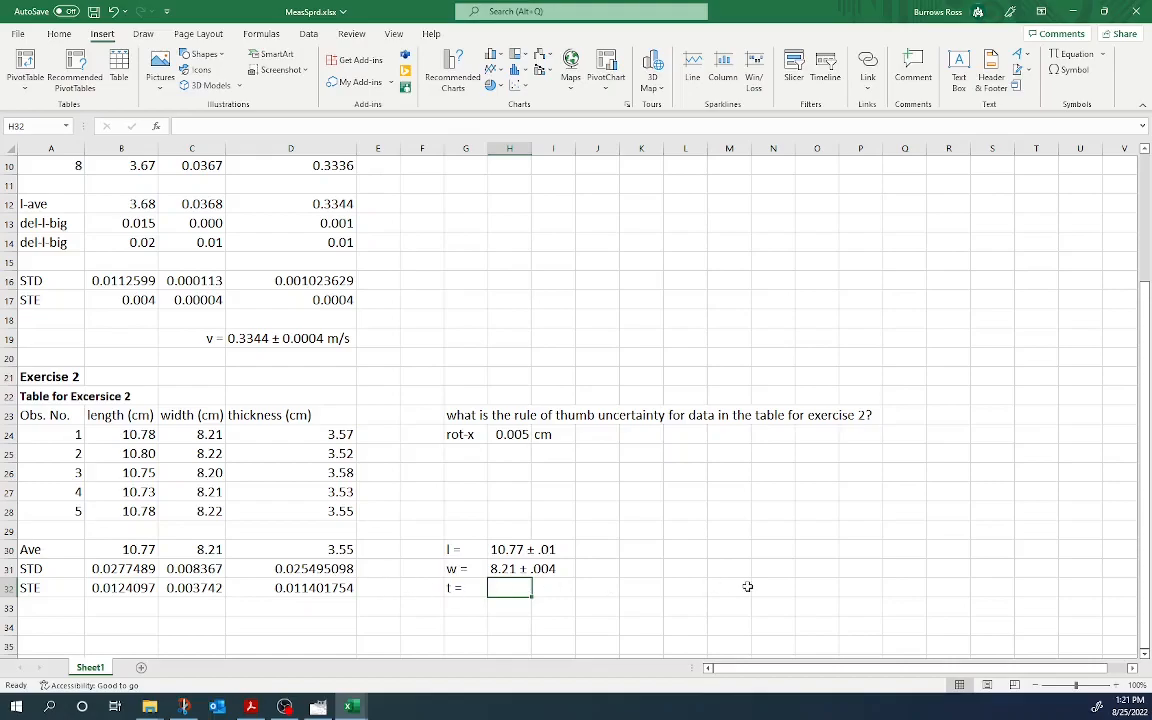
Step: Enter the thickness result "3.55 ± .01" in H32 and its unit "cm" in J32
{"action": "type", "text": "3.55 ± .01"}
{"action": "left_click", "coordinate": [598, 588]}
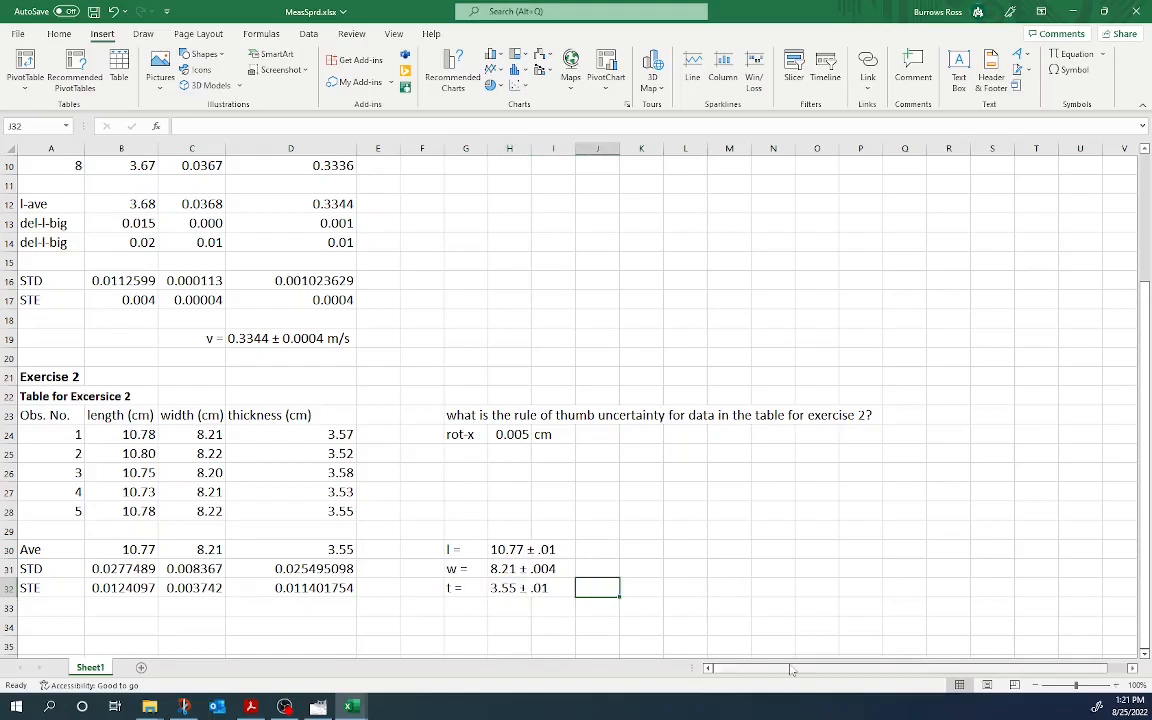
{"action": "type", "text": "cm"}
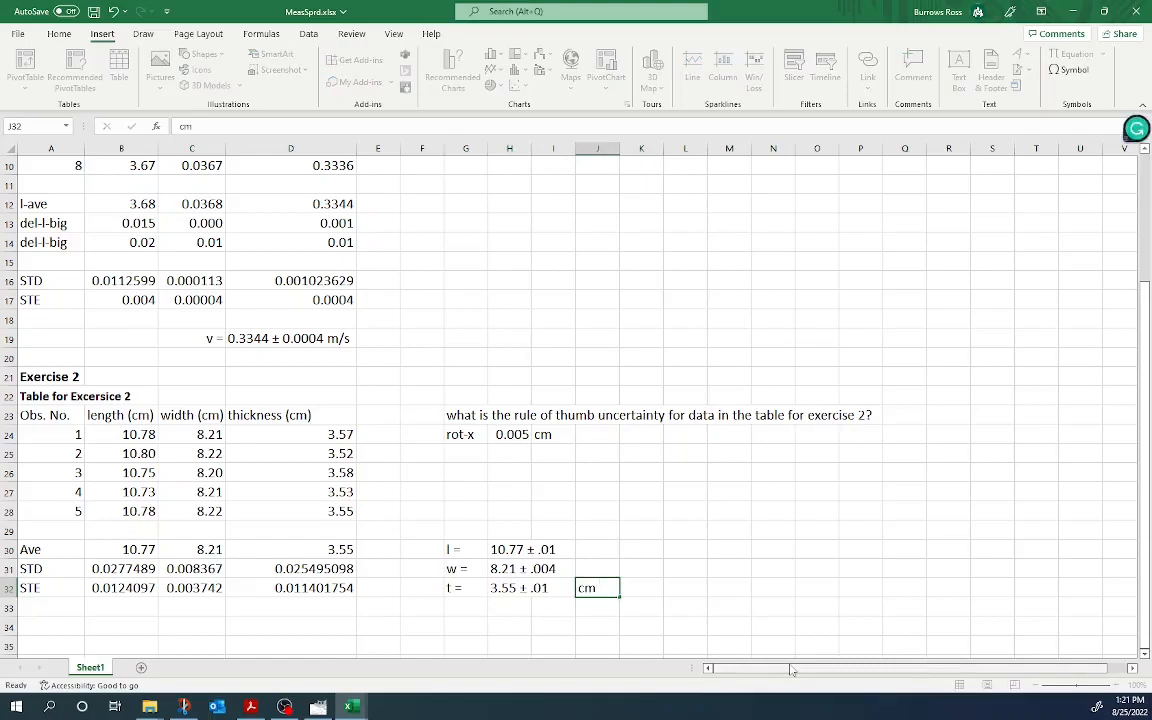
{"action": "key", "text": "Return"}
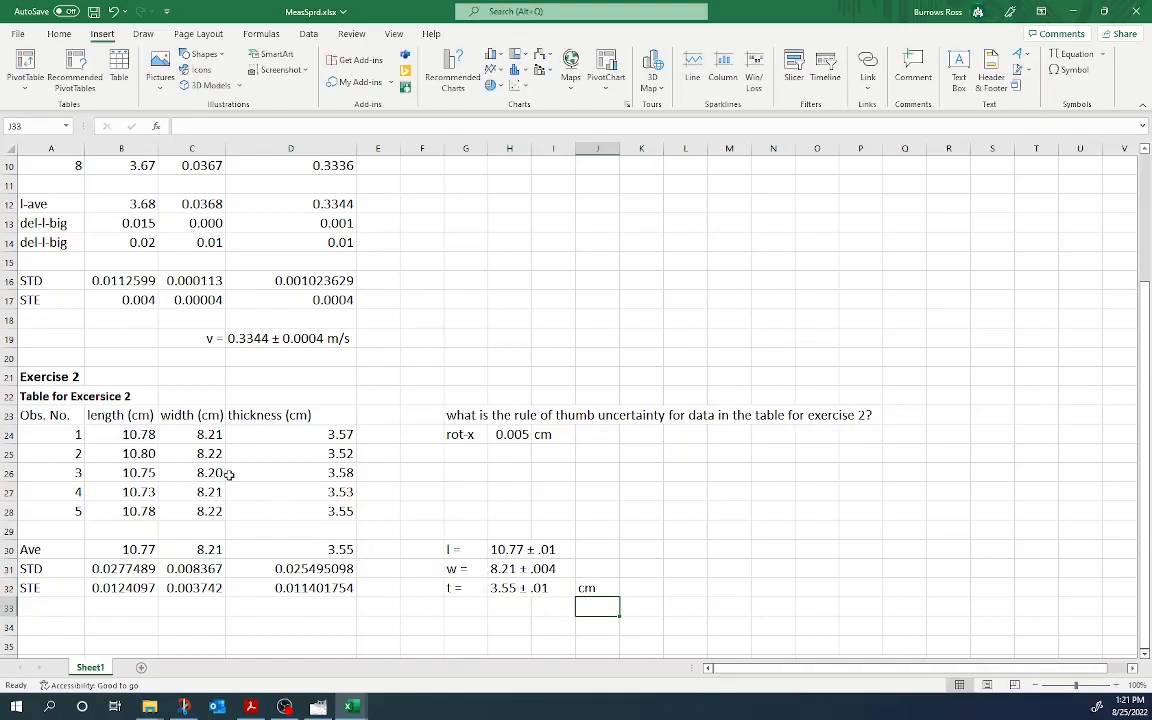
Step: Enter the question "What is better STE or R of T?" in G34 below the results
{"action": "left_click", "coordinate": [472, 628]}
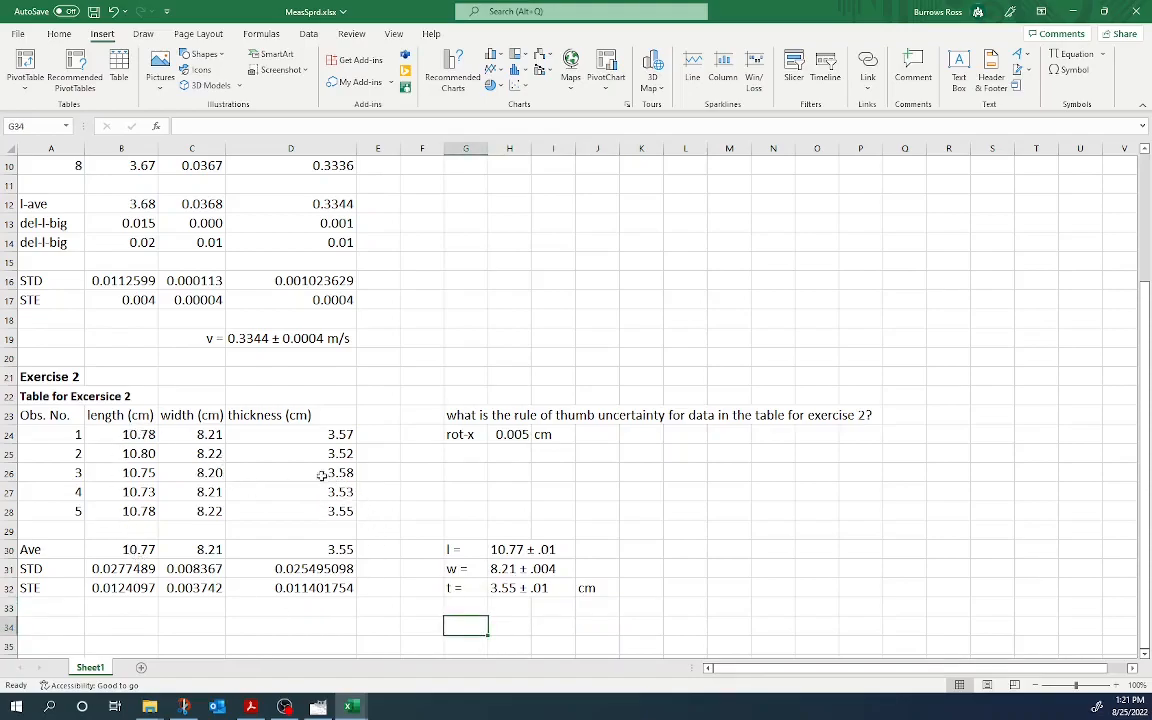
{"action": "left_click", "coordinate": [587, 590]}
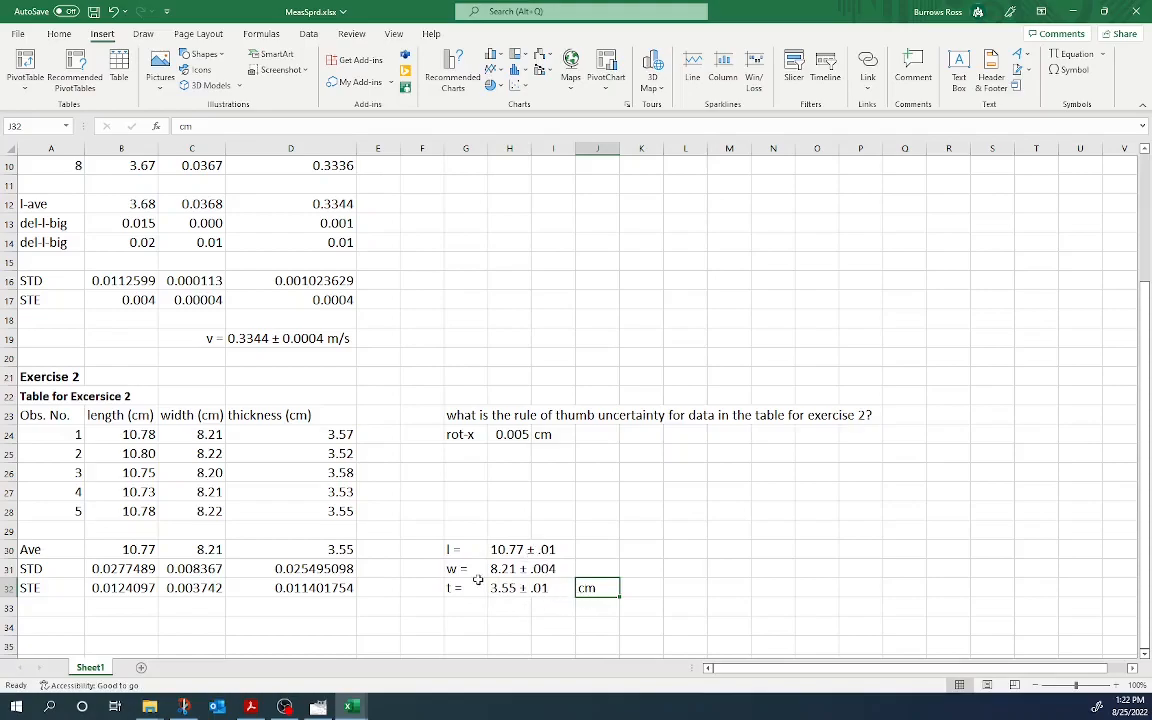
{"action": "scroll", "coordinate": [481, 574], "scroll_direction": "down", "scroll_amount": 3}
{"action": "left_click", "coordinate": [476, 456]}
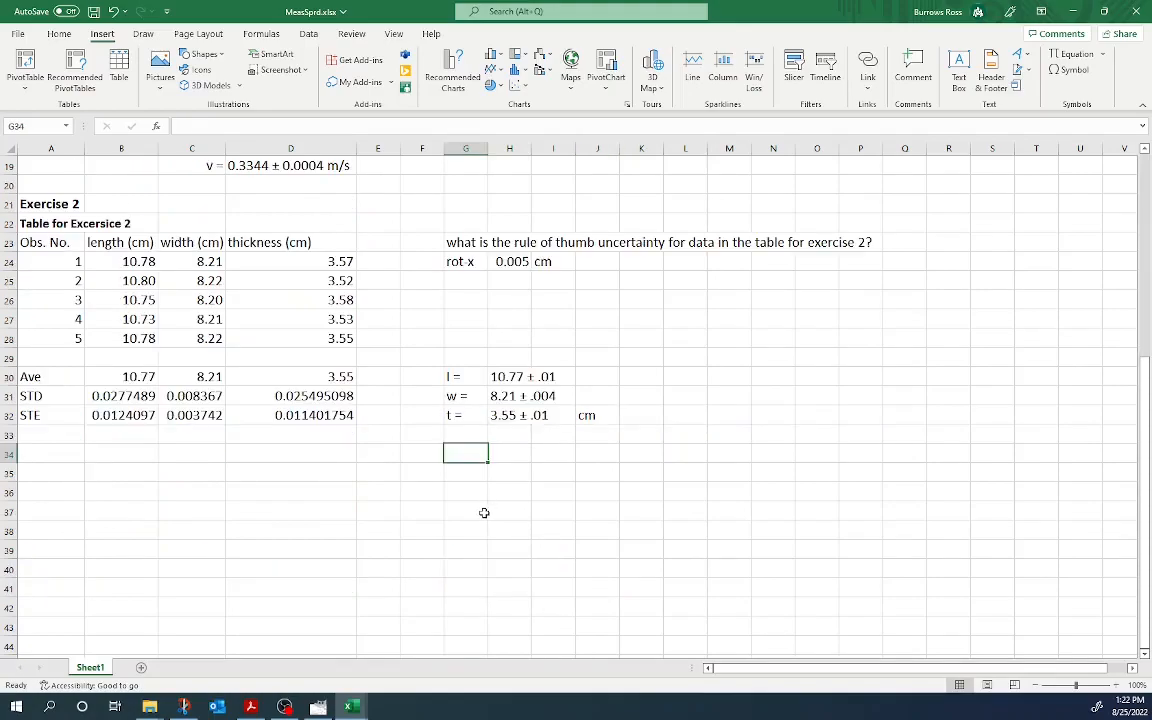
{"action": "type", "text": "What is better STE"}
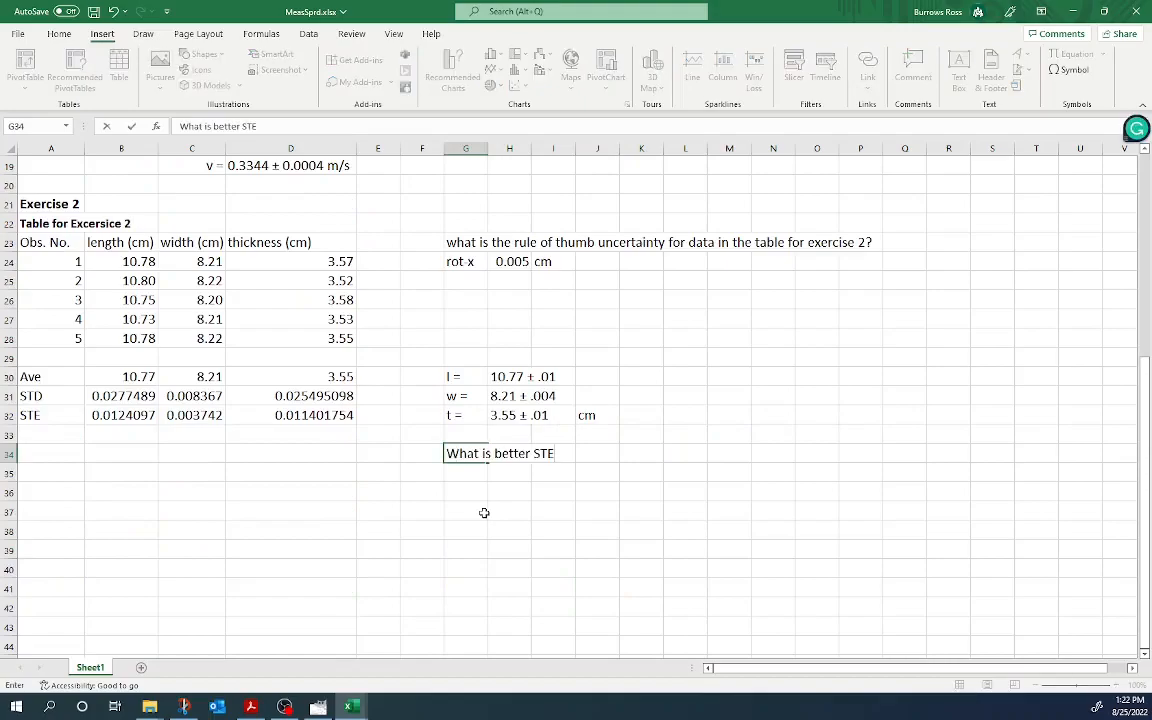
{"action": "type", "text": " or R o"}
{"action": "key", "text": "BackSpace"}
{"action": "type", "text": "?"}
{"action": "key", "text": "Left"}
{"action": "left_click", "coordinate": [472, 453]}
{"action": "left_click", "coordinate": [482, 478]}
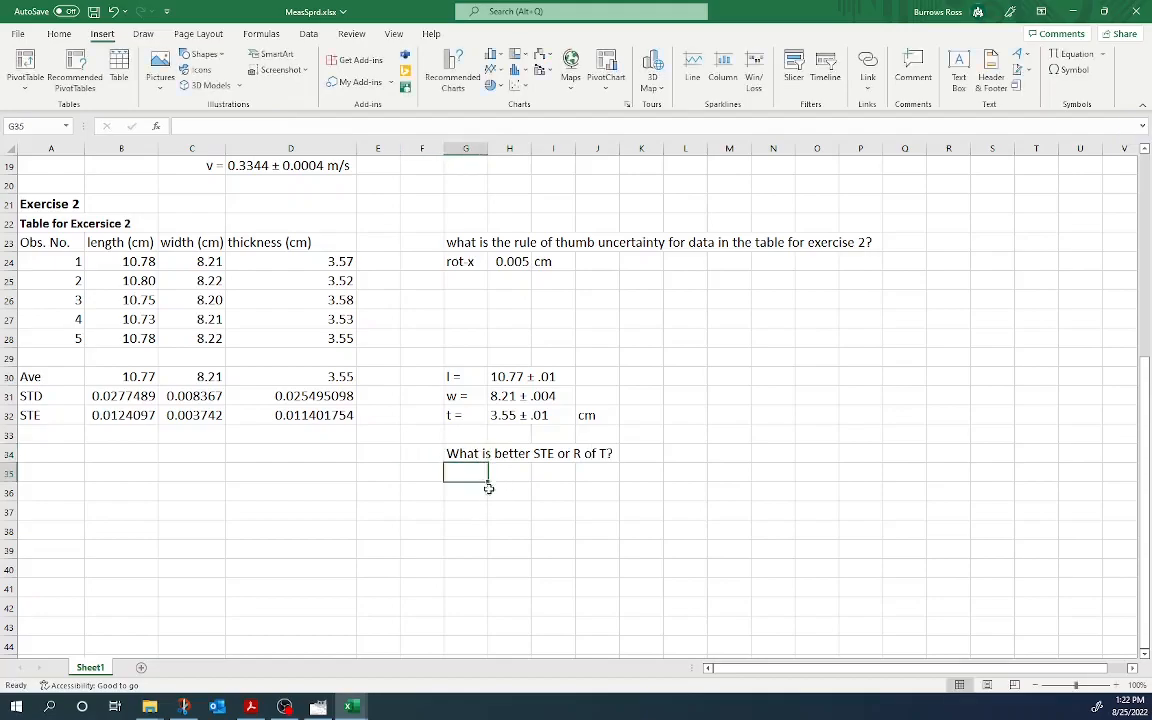
{"action": "left_click", "coordinate": [501, 457]}
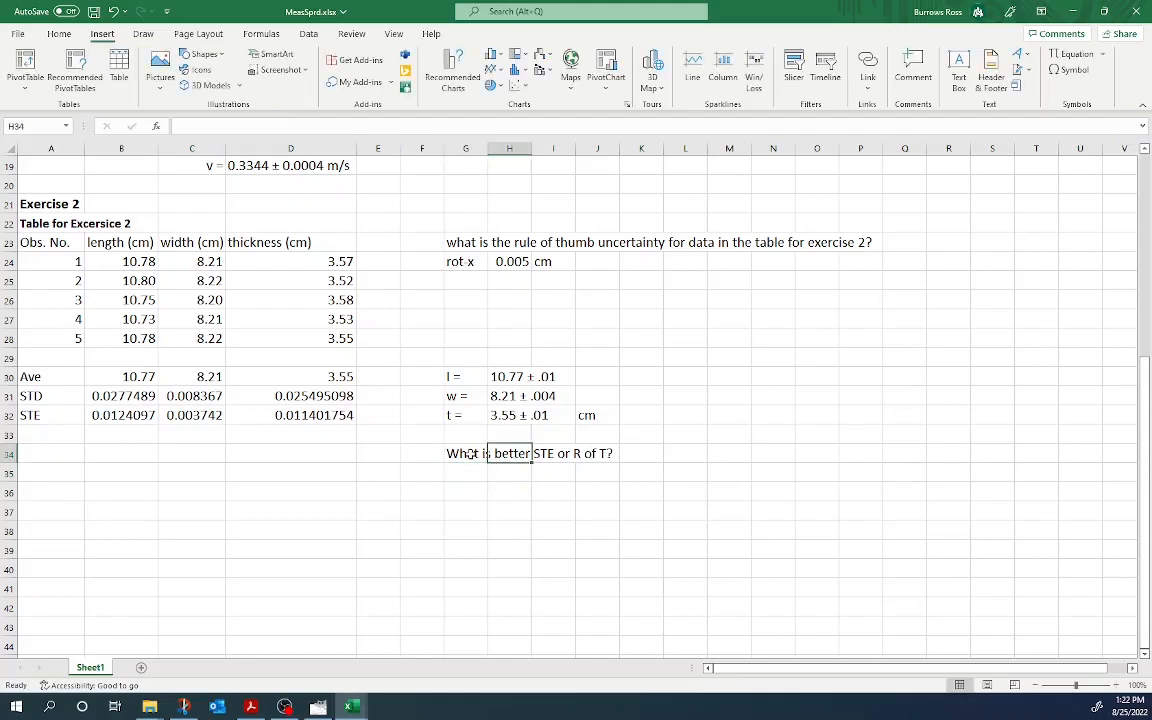
{"action": "left_click", "coordinate": [470, 455]}
{"action": "left_click", "coordinate": [470, 478]}
{"action": "left_click", "coordinate": [510, 473]}
{"action": "left_click", "coordinate": [467, 473]}
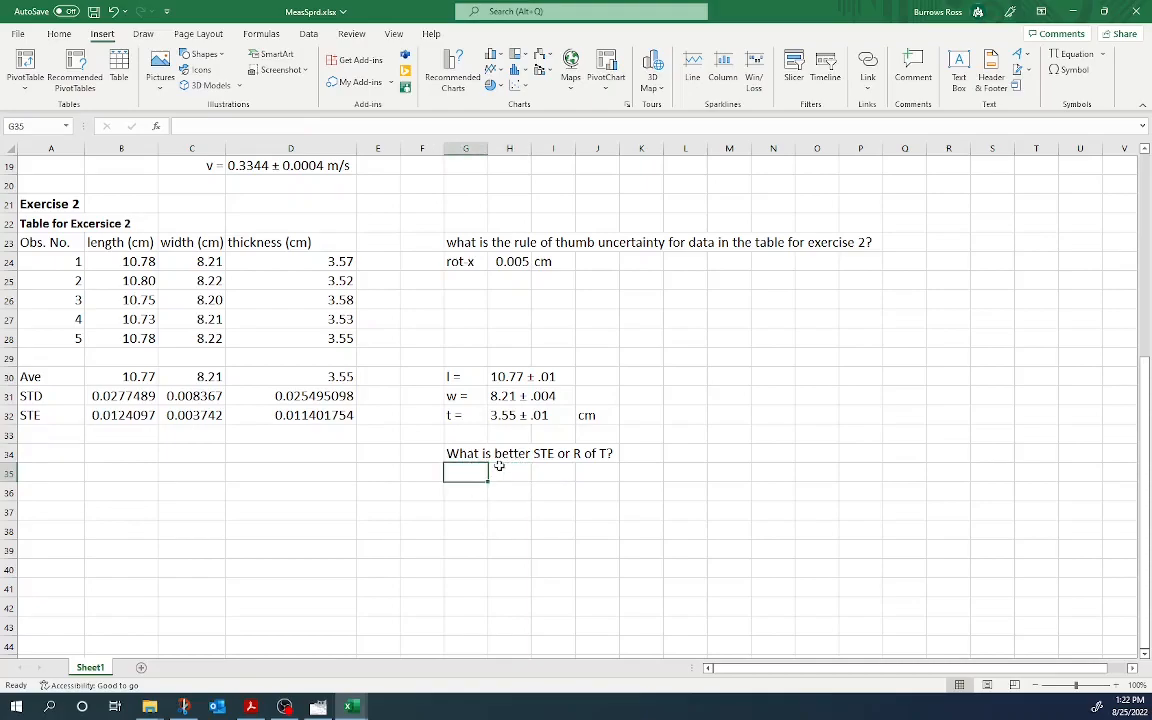
{"action": "type", "text": "it"}
{"action": "key", "text": "BackSpace"}
{"action": "key", "text": "BackSpace"}
{"action": "type", "text": "My answer"}
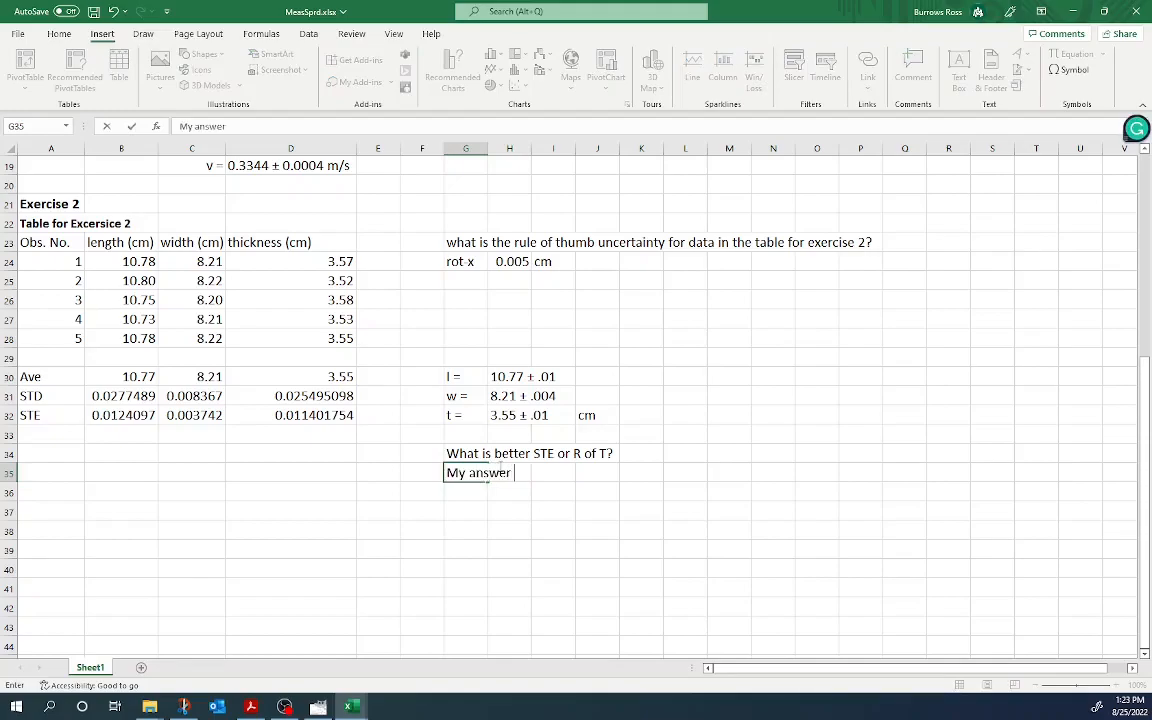
{"action": "key", "text": "BackSpace"}
{"action": "key", "text": "BackSpace"}
{"action": "key", "text": "BackSpace"}
{"action": "key", "text": "BackSpace"}
{"action": "key", "text": "BackSpace"}
{"action": "key", "text": "BackSpace"}
{"action": "key", "text": "BackSpace"}
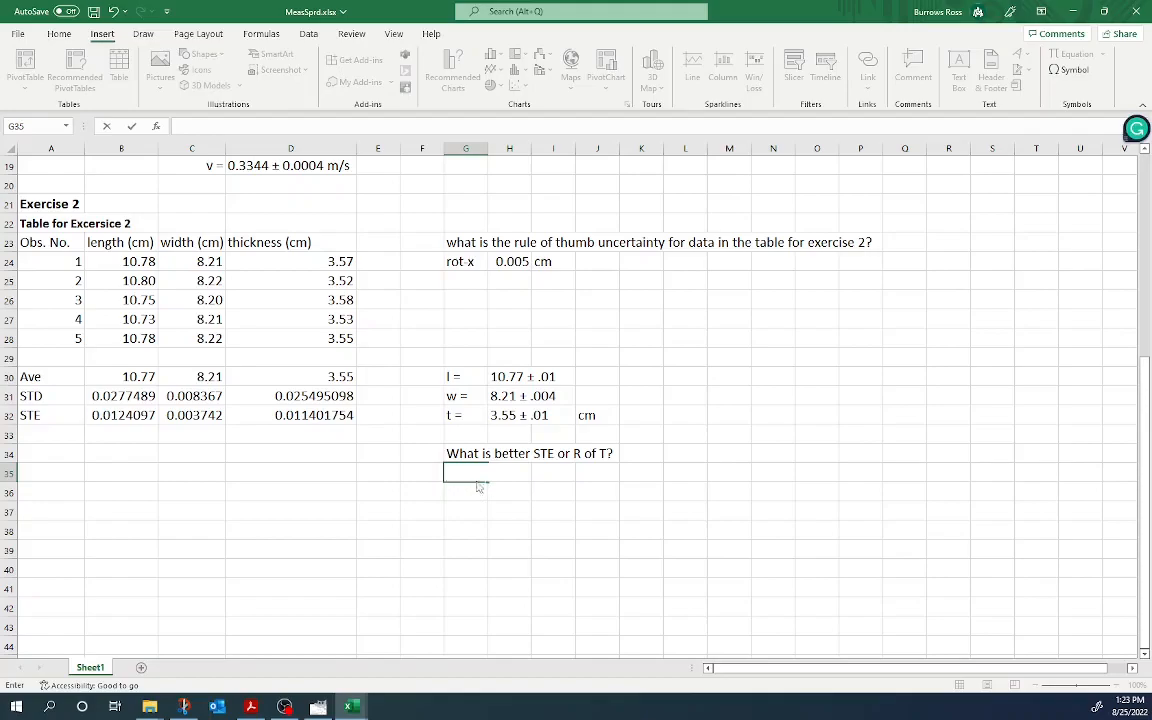
Step: Add the column heading "Volume (cm^3)" in E23 and fit column E to its width
{"action": "left_click", "coordinate": [383, 243]}
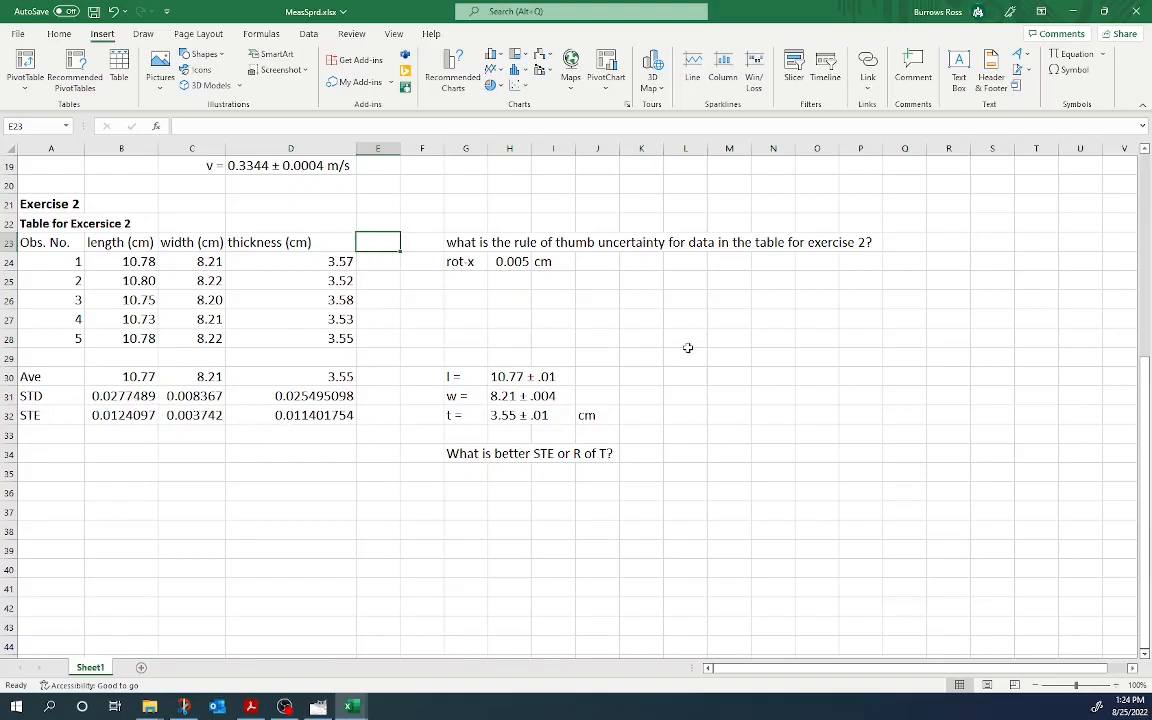
{"action": "type", "text": "Volume (cm^3)"}
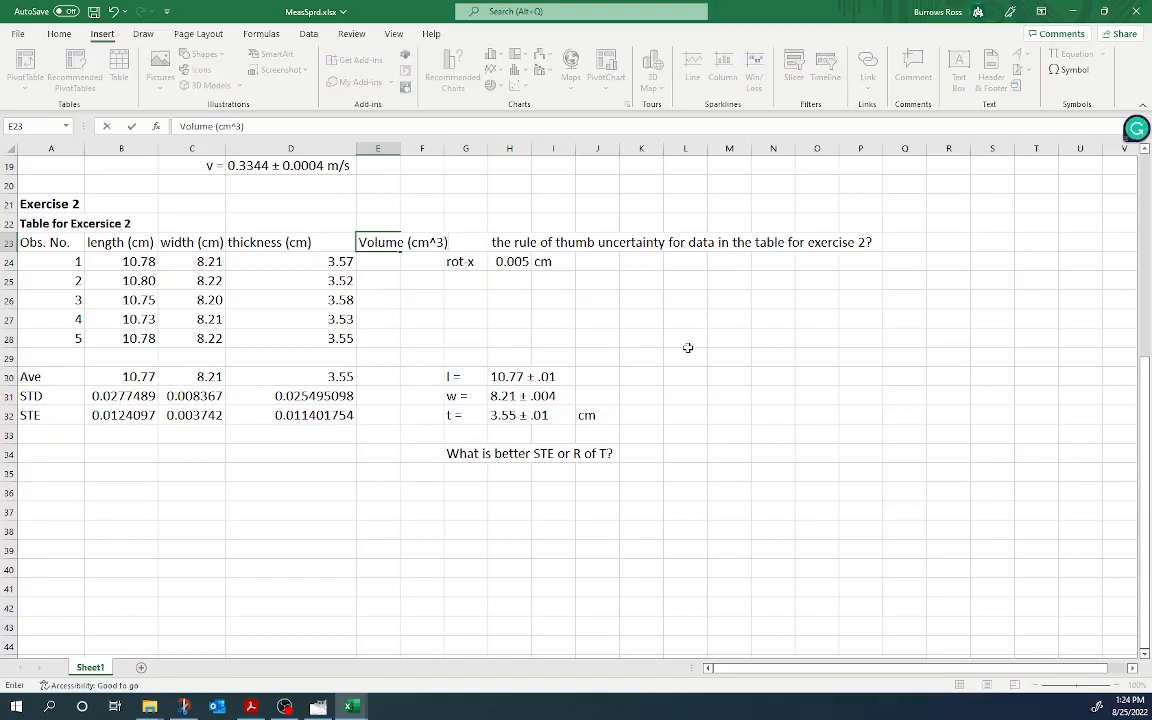
{"action": "key", "text": "Left"}
{"action": "key", "text": "Left"}
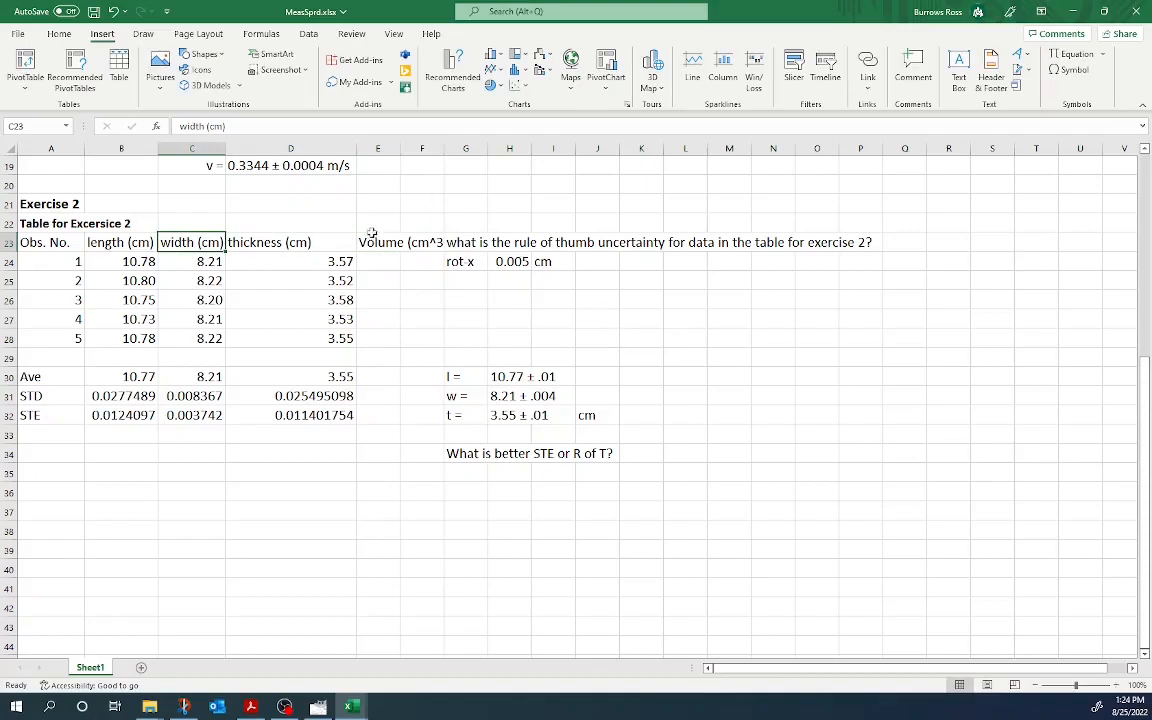
{"action": "key", "text": "Right"}
{"action": "key", "text": "Right"}
{"action": "double_click", "coordinate": [401, 147]}
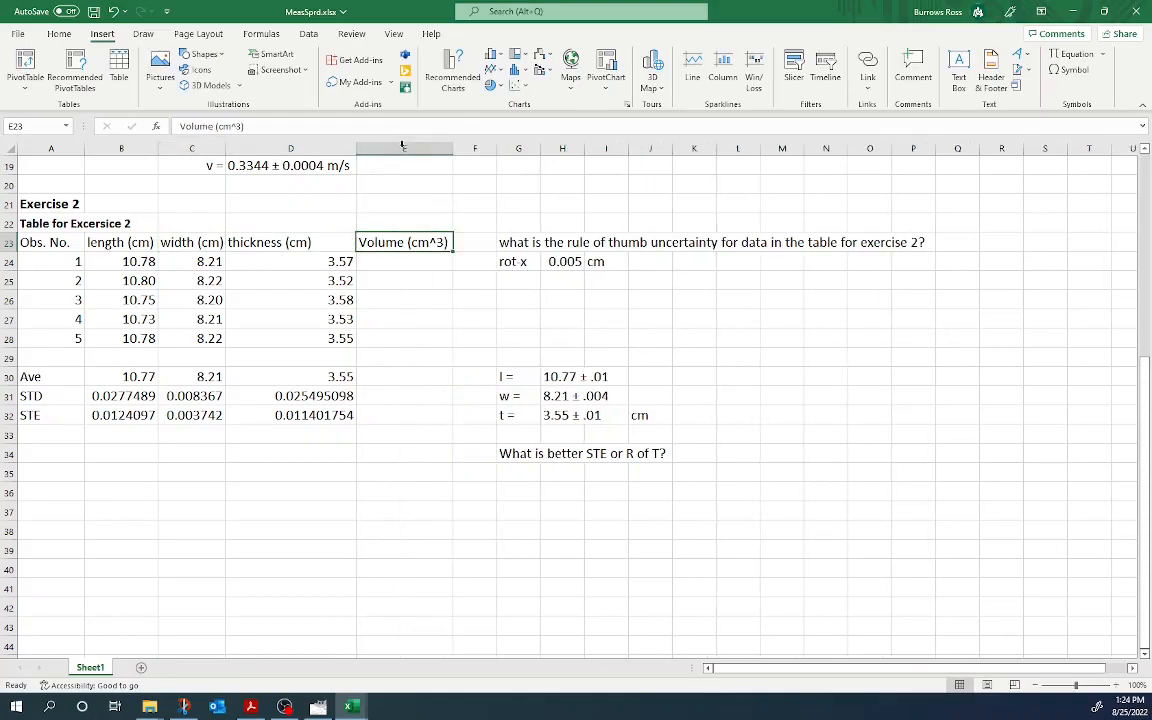
Step: Remove the caret from the volume heading in E23 and format its 3 as superscript
{"action": "left_click", "coordinate": [448, 281]}
{"action": "left_click", "coordinate": [442, 244]}
{"action": "left_click", "coordinate": [233, 127]}
{"action": "key", "text": "BackSpace"}
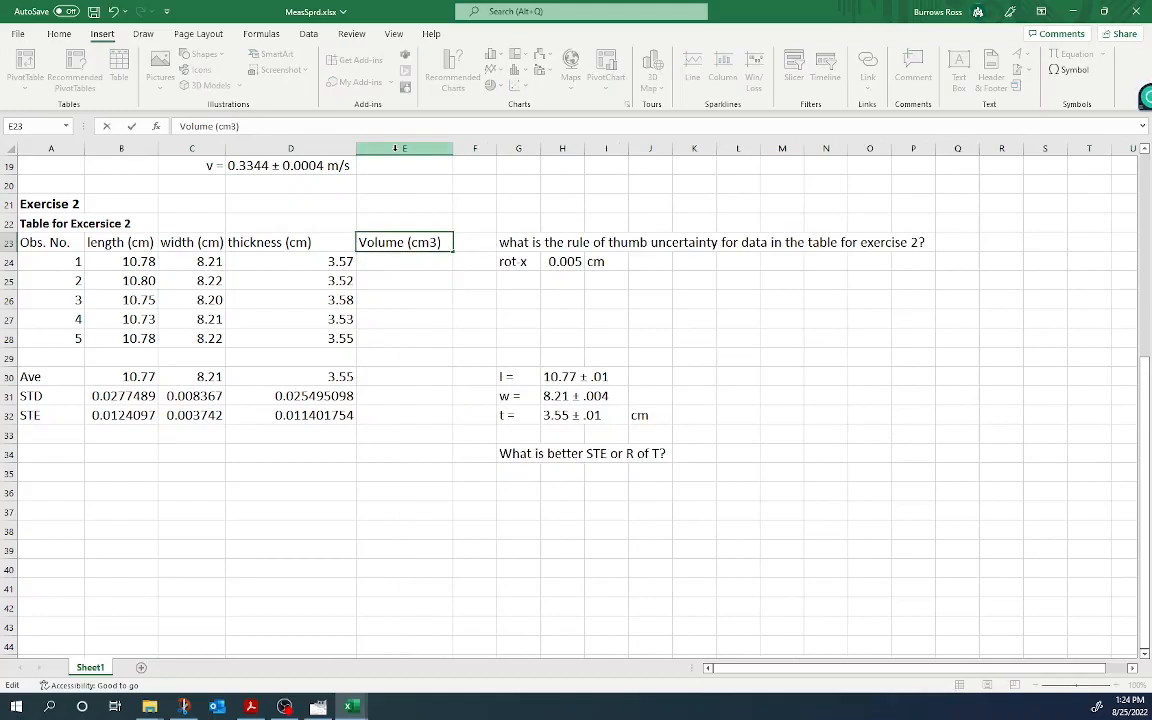
{"action": "left_click", "coordinate": [59, 33]}
{"action": "left_click", "coordinate": [266, 104]}
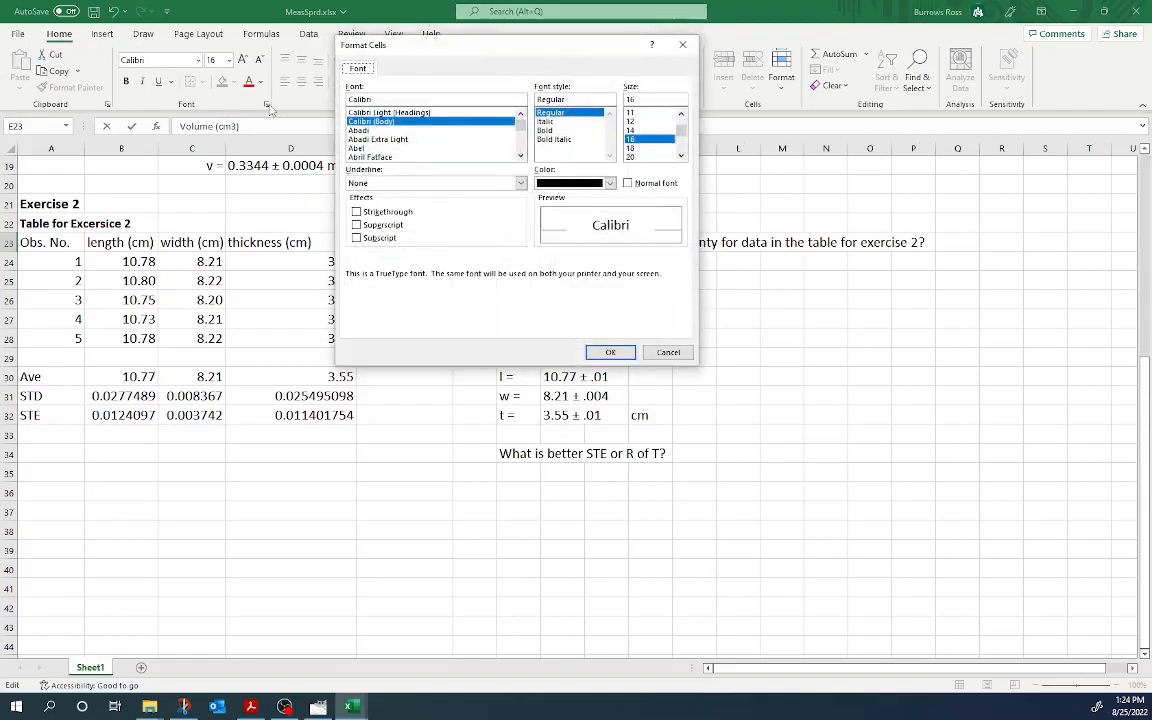
{"action": "left_click", "coordinate": [357, 224]}
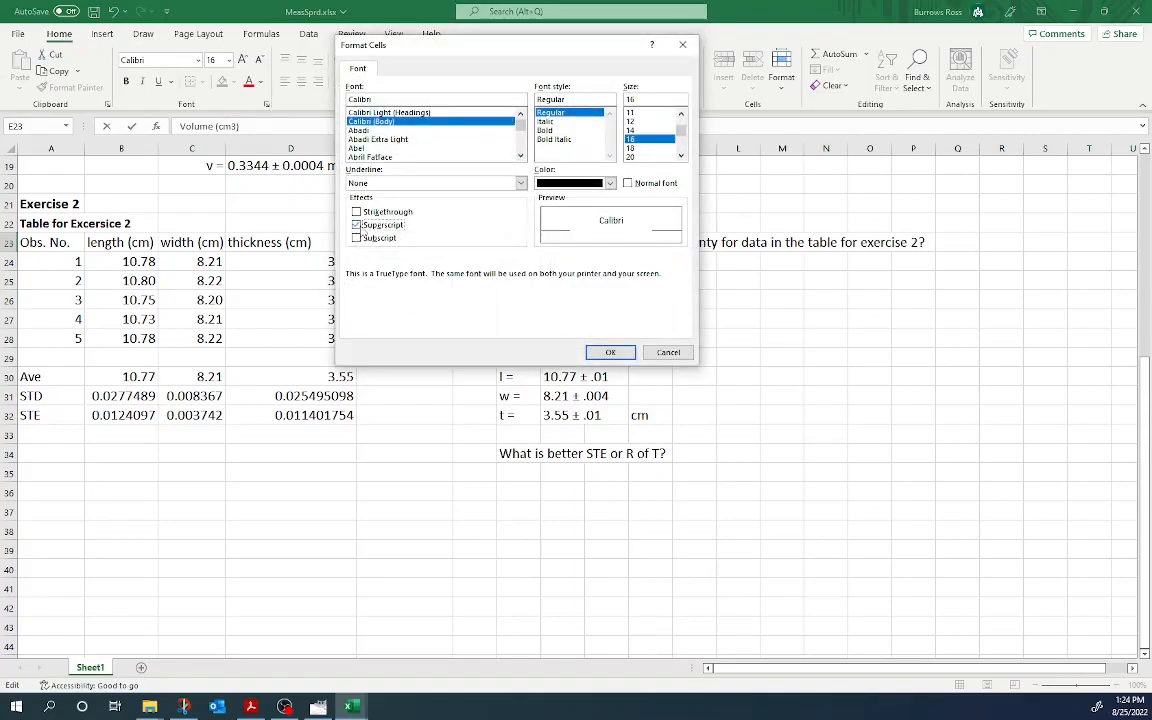
{"action": "left_click", "coordinate": [610, 352]}
{"action": "key", "text": "Return"}
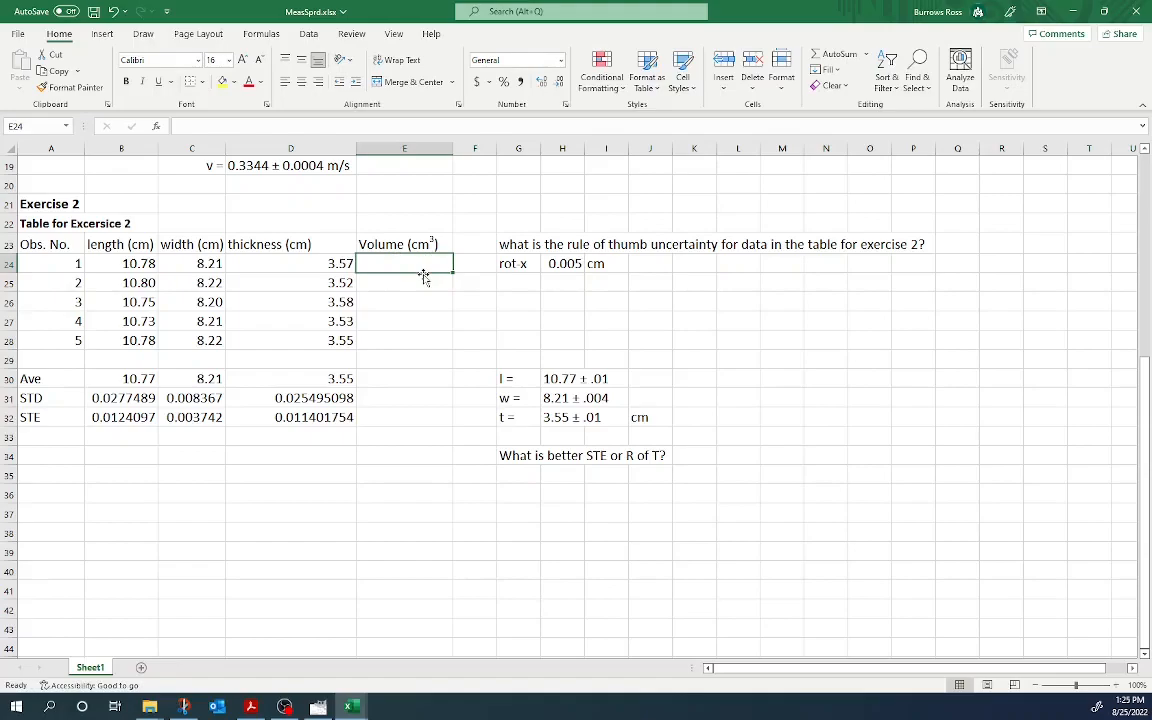
Step: Calculate the first block volume in E24 with =B24*C24*D24 and fill the formula down to E28
{"action": "type", "text": "="}
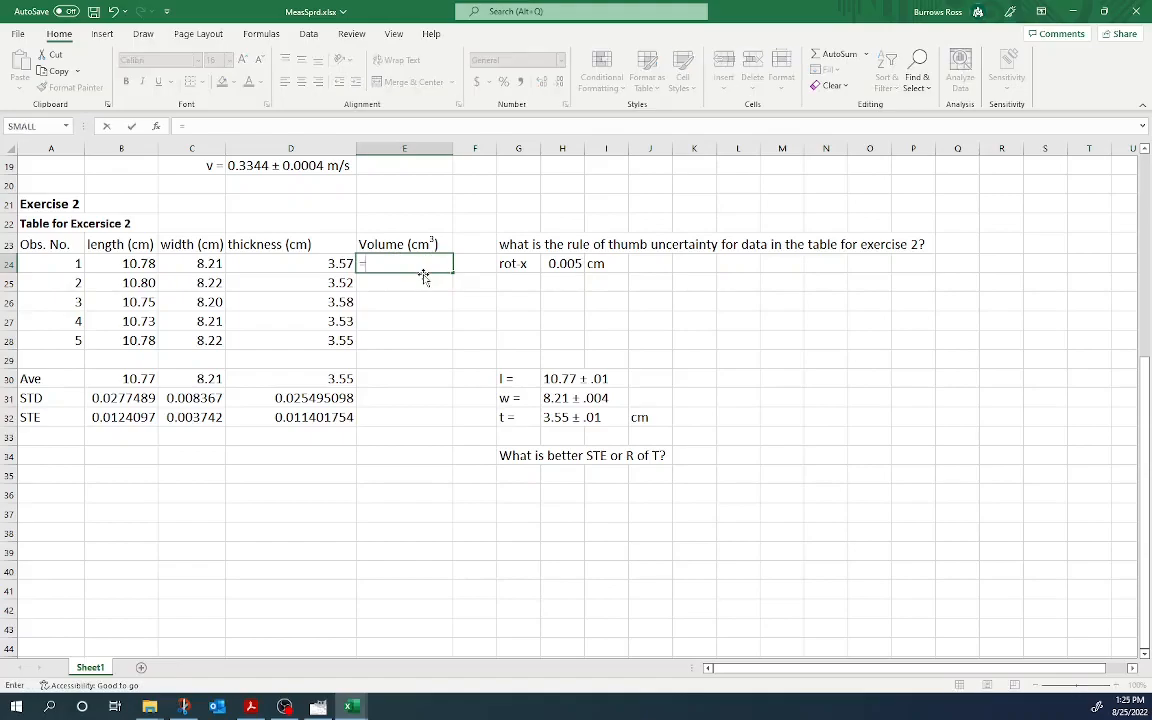
{"action": "left_click", "coordinate": [125, 263]}
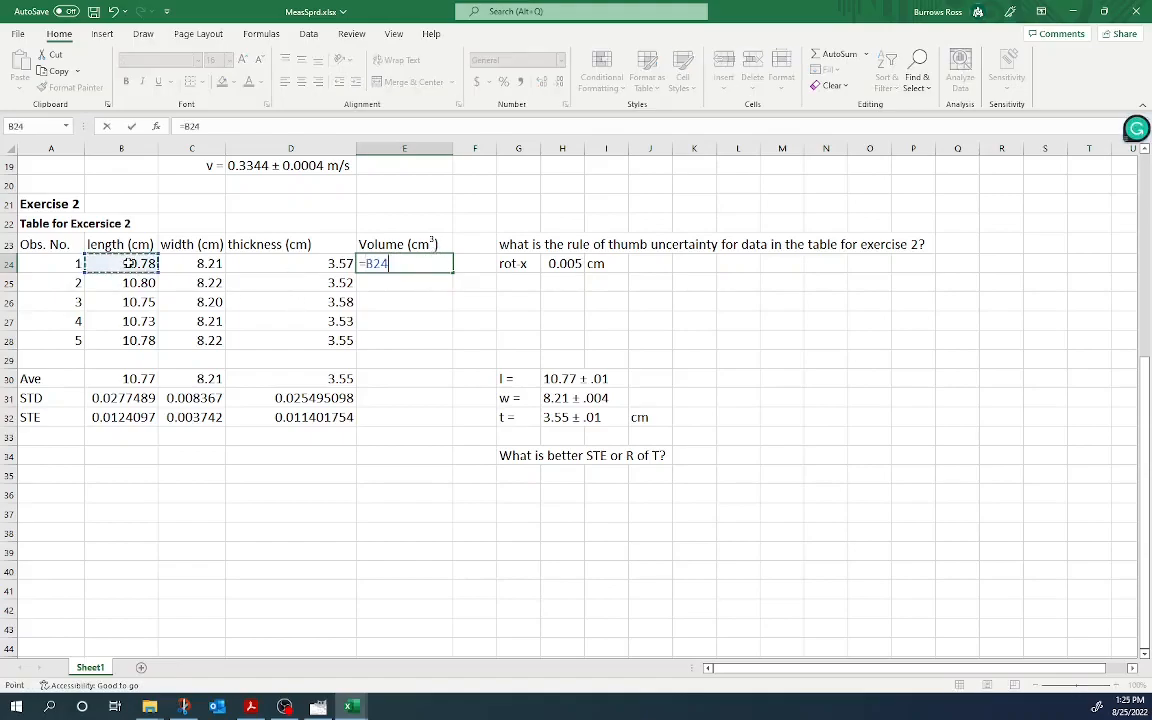
{"action": "type", "text": "*"}
{"action": "left_click", "coordinate": [197, 265]}
{"action": "type", "text": "*"}
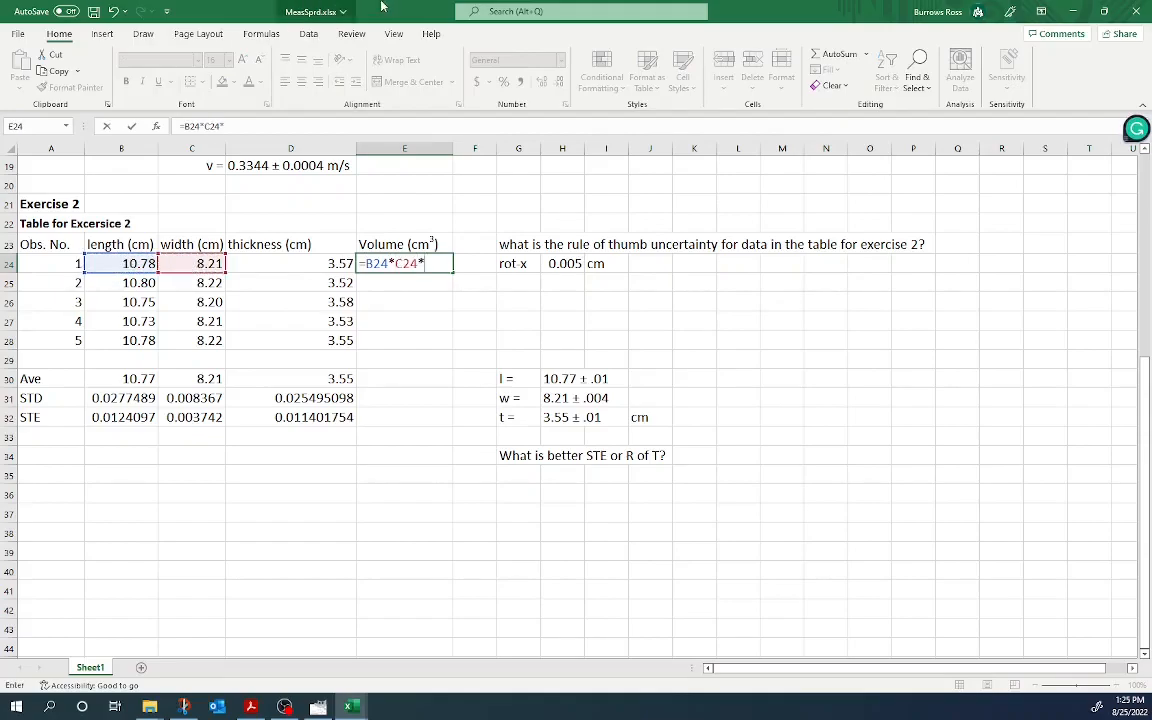
{"action": "left_click", "coordinate": [304, 263]}
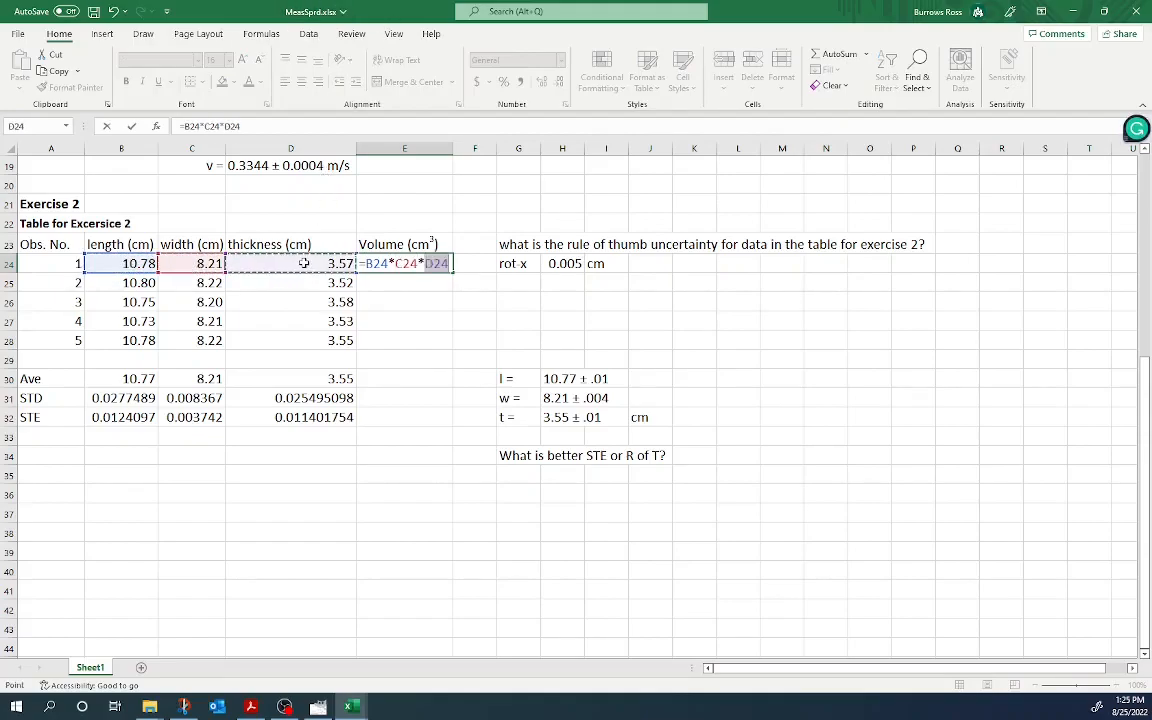
{"action": "key", "text": "Return"}
{"action": "left_click_drag", "start_coordinate": [425, 262], "coordinate": [424, 335]}
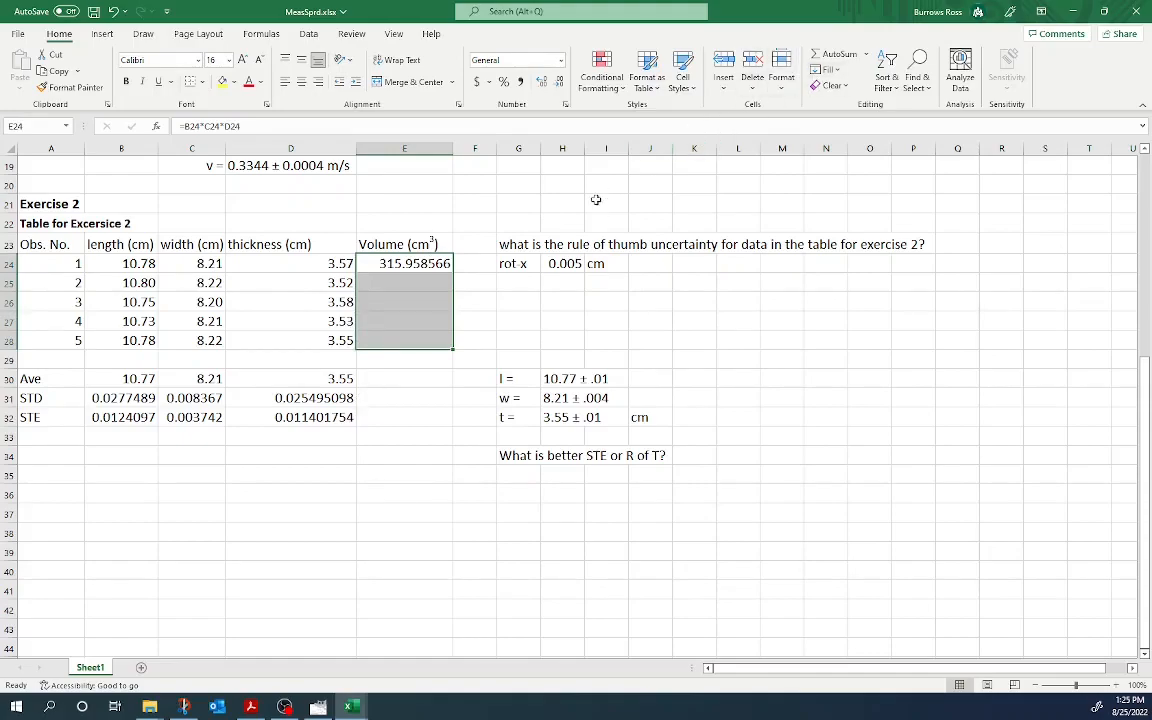
{"action": "key", "text": "ctrl+d"}
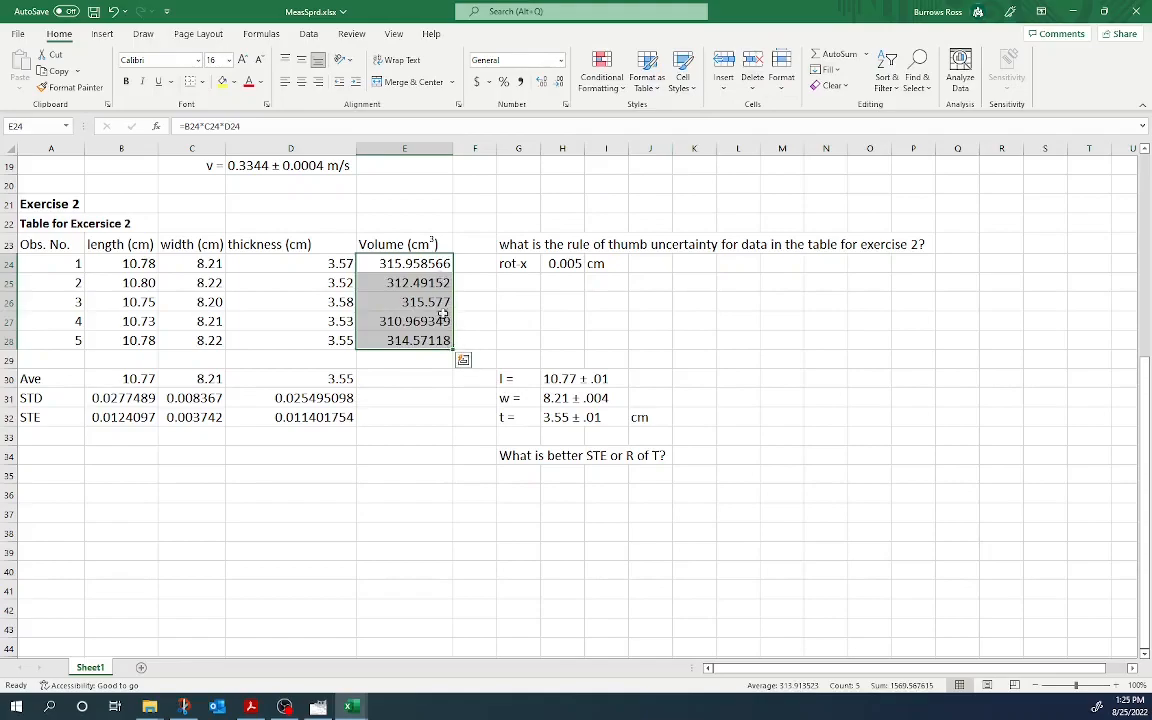
Step: Fill the thickness column's average, STD and STE formulas from D30:D32 right into E30:E32 for the volume
{"action": "left_click", "coordinate": [420, 264]}
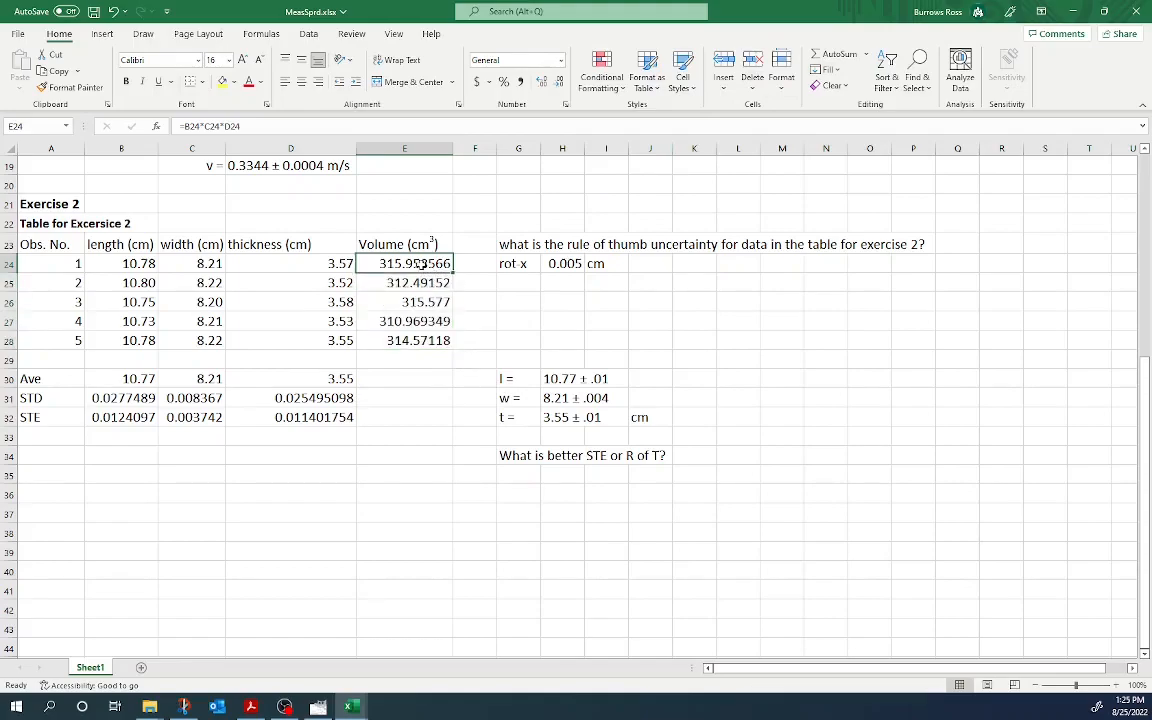
{"action": "key", "text": "Down"}
{"action": "key", "text": "Down"}
{"action": "key", "text": "Down"}
{"action": "key", "text": "Down"}
{"action": "key", "text": "Down"}
{"action": "key", "text": "Down"}
{"action": "key", "text": "Down"}
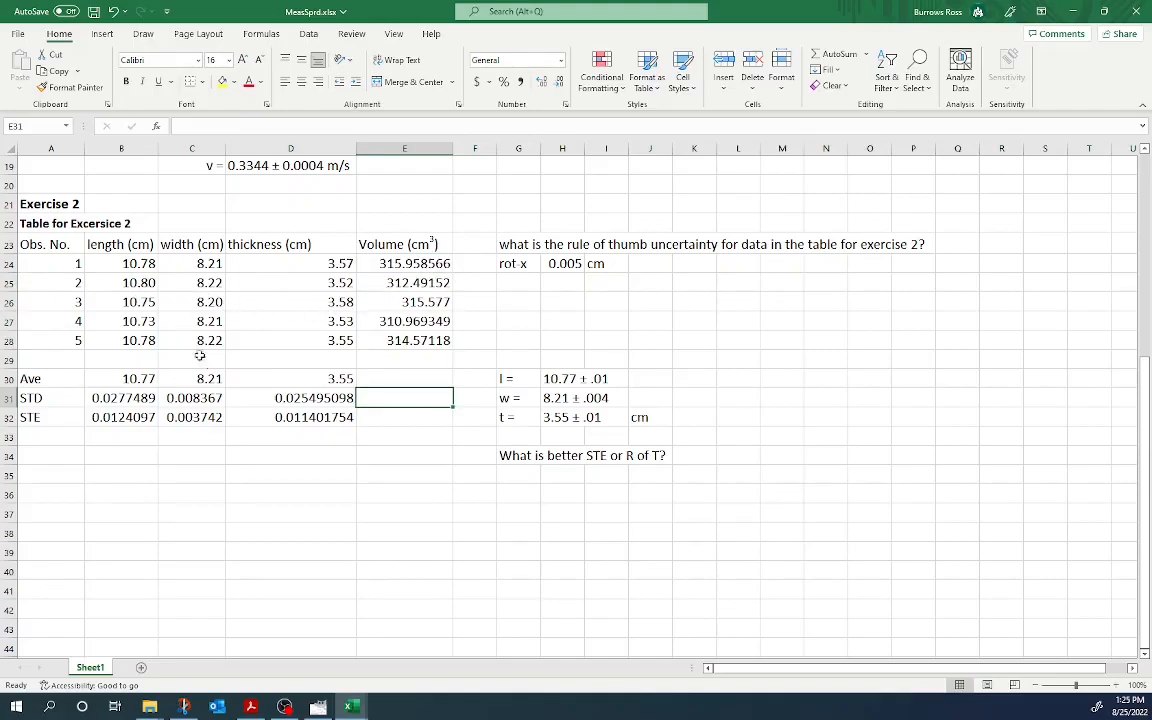
{"action": "left_click_drag", "start_coordinate": [300, 372], "coordinate": [417, 395]}
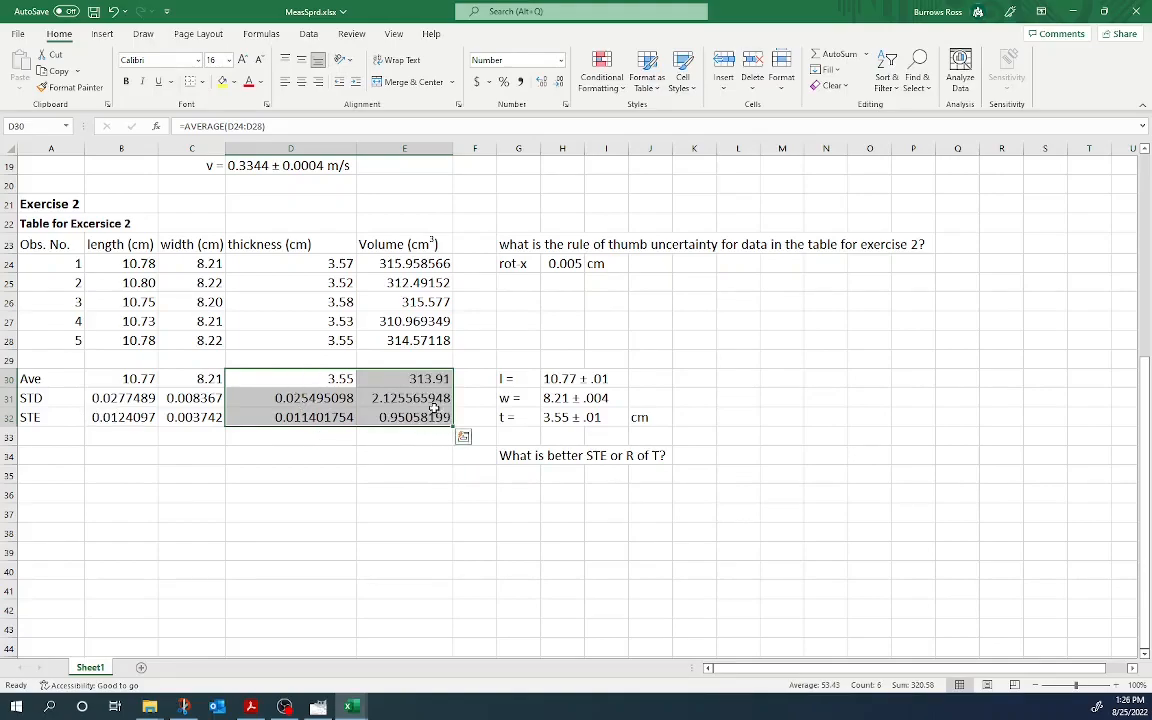
{"action": "left_click", "coordinate": [519, 493]}
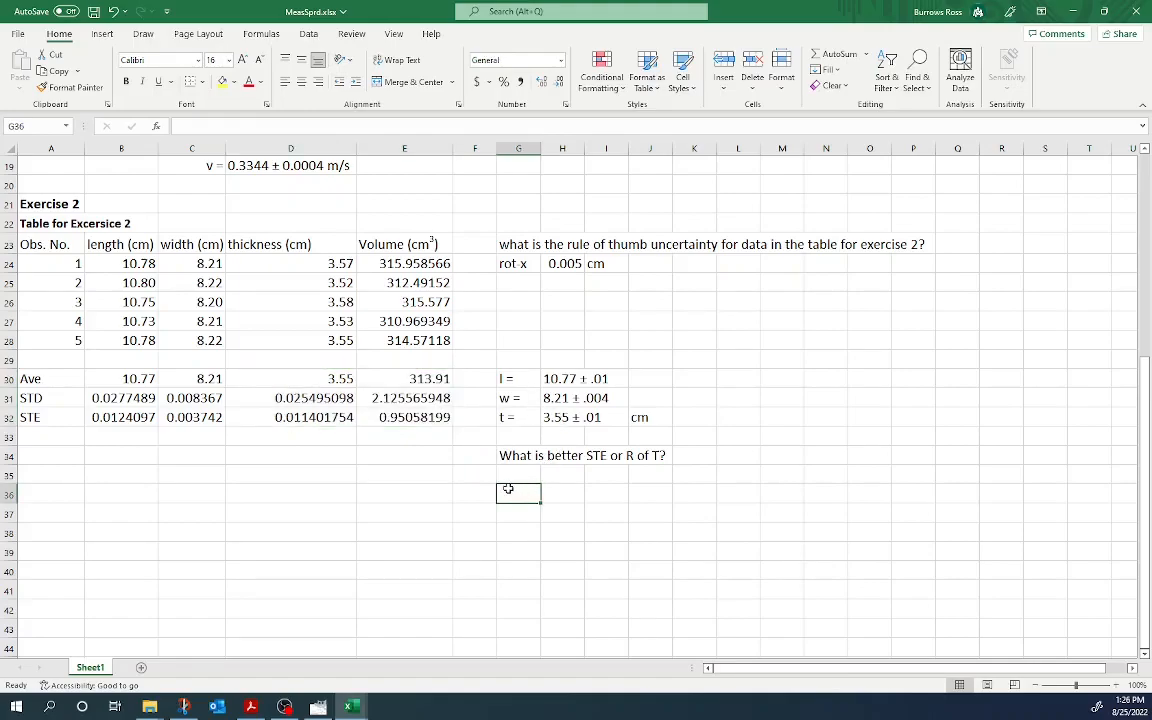
Step: Format the volume statistics in E30:E32 to one decimal place
{"action": "left_click_drag", "start_coordinate": [428, 380], "coordinate": [428, 418]}
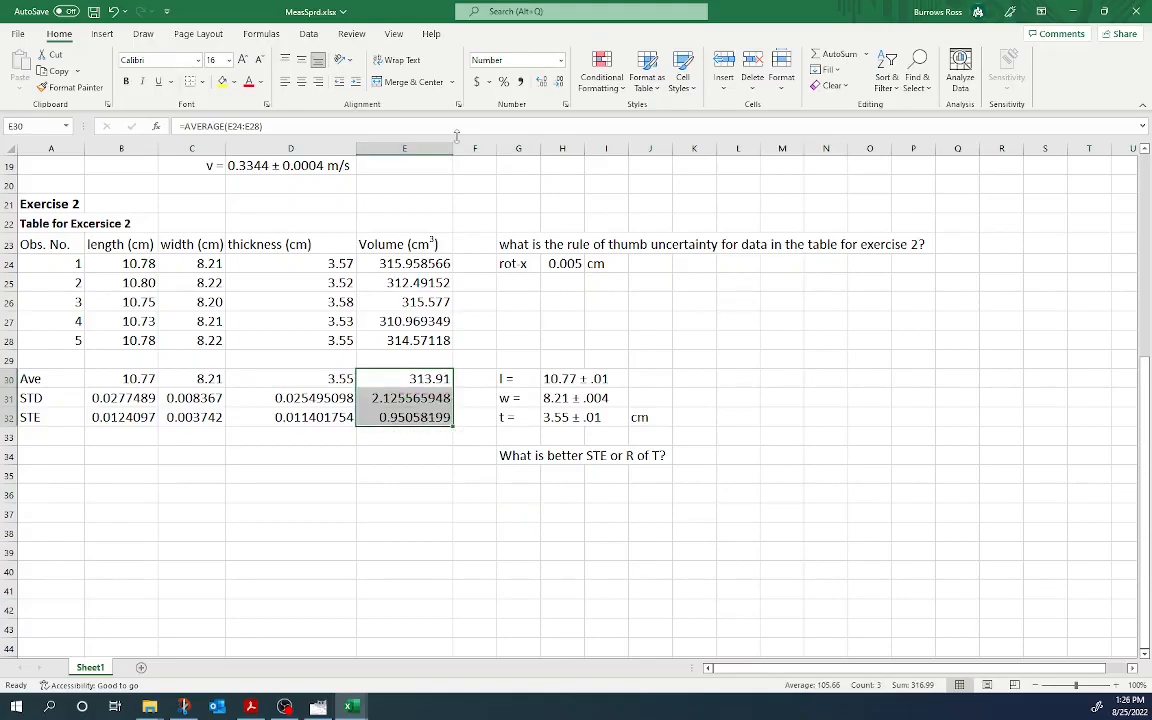
{"action": "left_click", "coordinate": [558, 84]}
{"action": "left_click", "coordinate": [558, 84]}
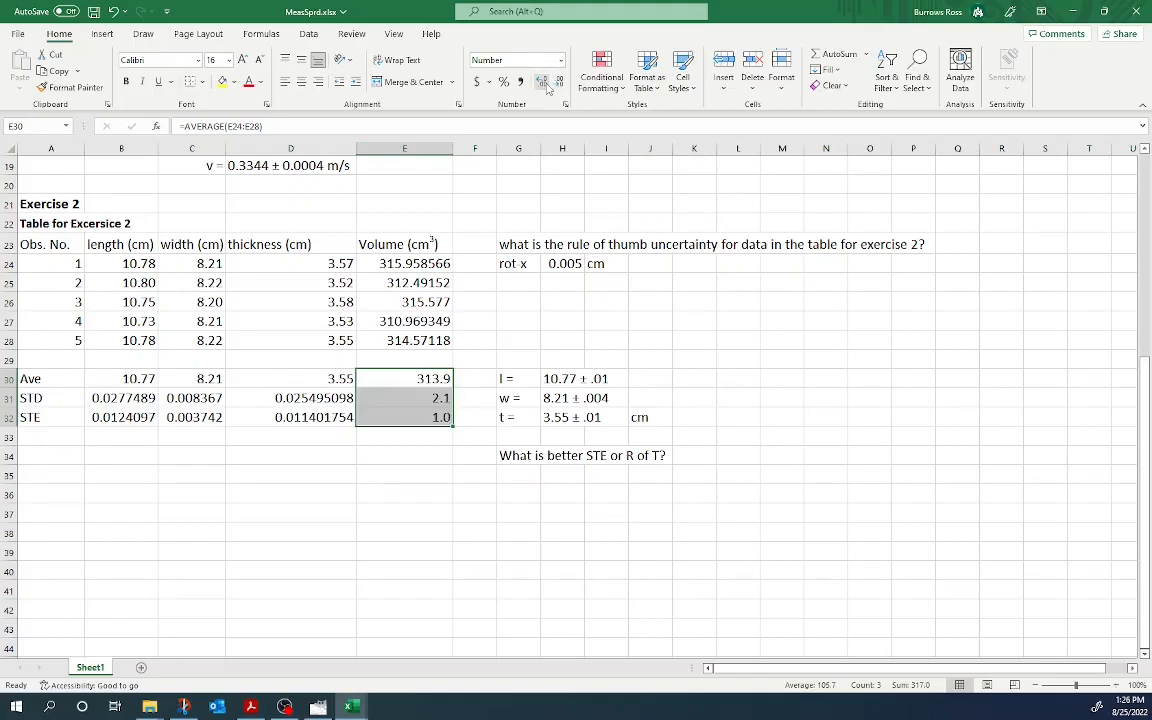
Step: Report the volume with "V =" in G37 and "314 ± 1 cm^3" in H37, and enter the heading "Exercise 3" in A39
{"action": "left_click", "coordinate": [518, 512]}
{"action": "type", "text": "V ="}
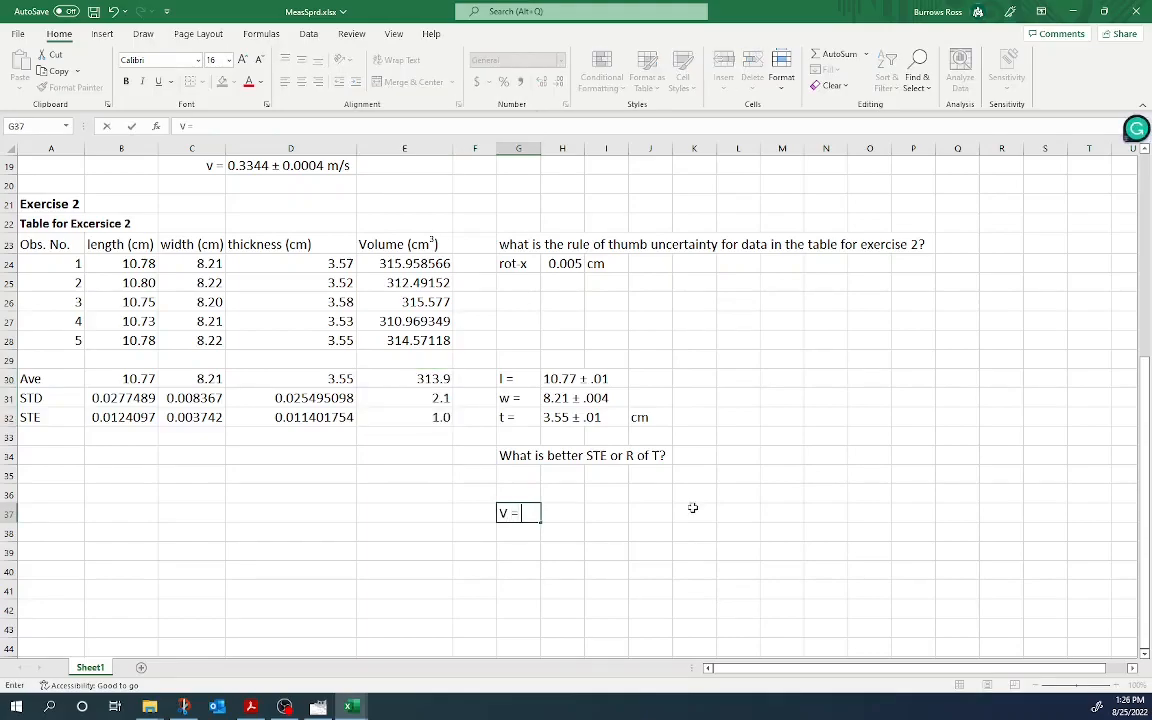
{"action": "key", "text": "Tab"}
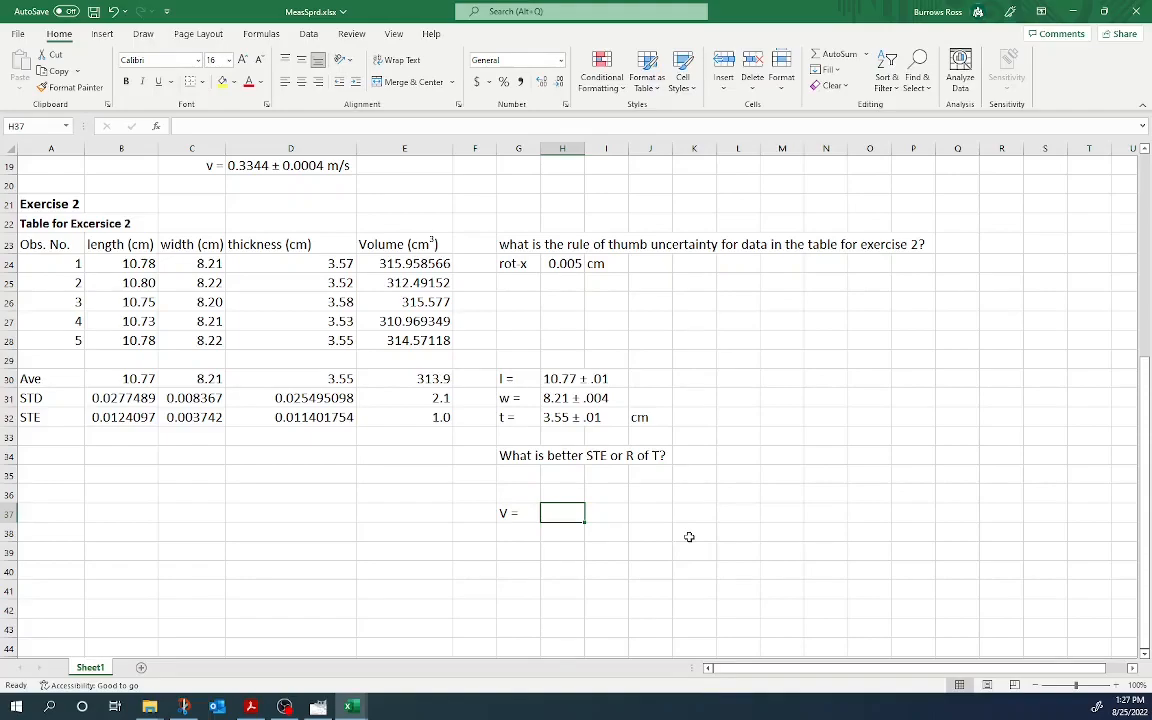
{"action": "type", "text": "314 ± 1 cm^3"}
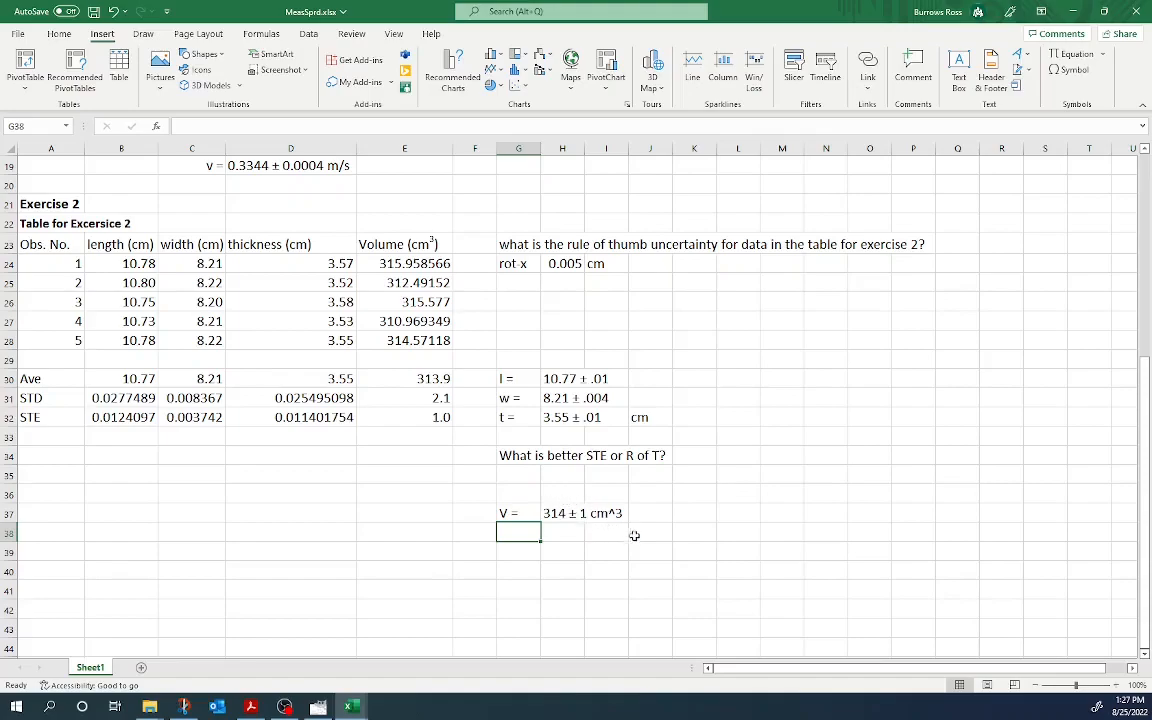
{"action": "left_click", "coordinate": [68, 554]}
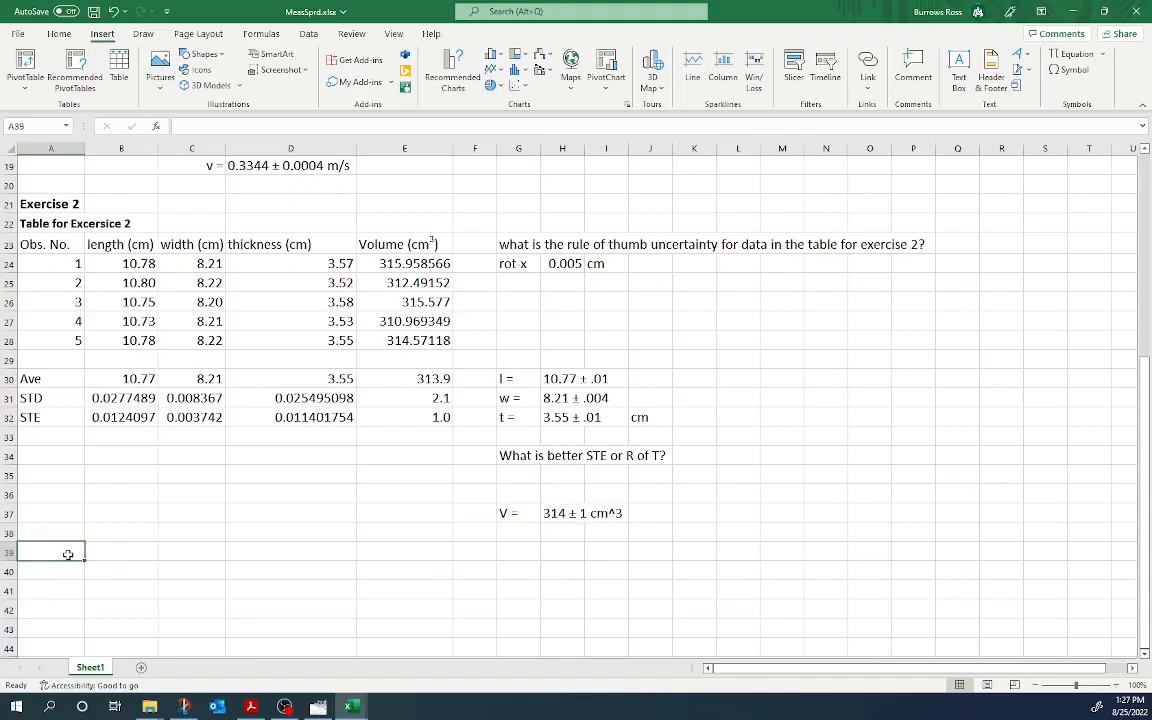
{"action": "type", "text": "Exercise 3"}
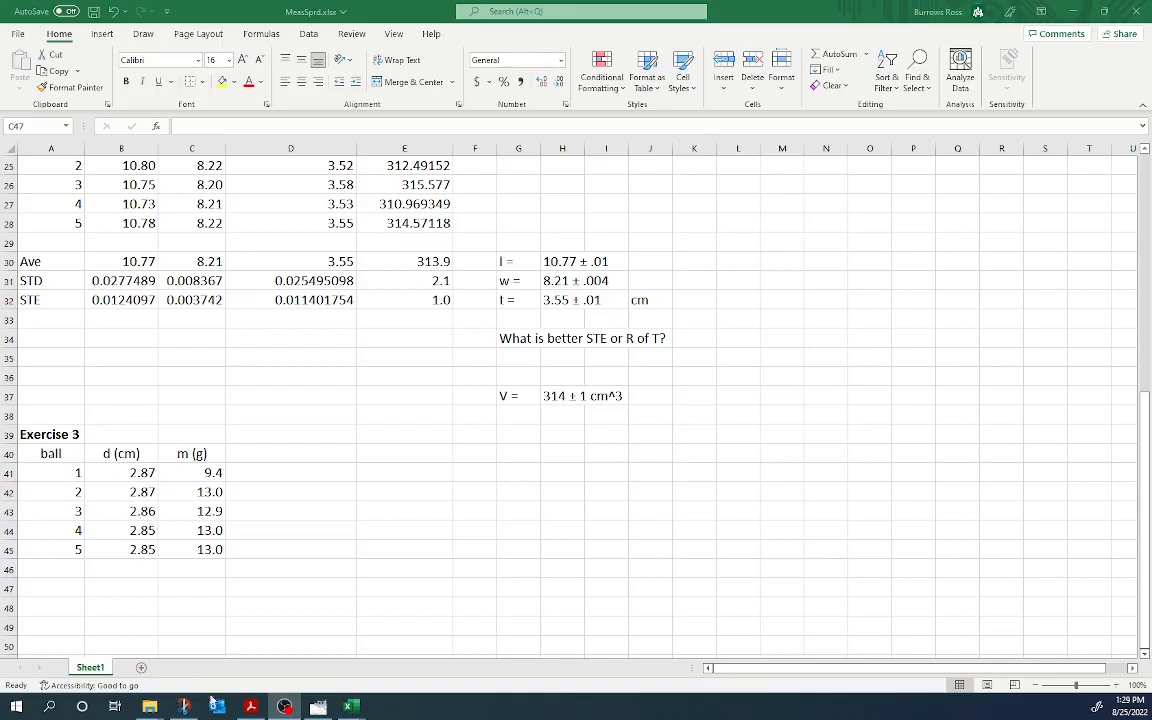
Step: Switch to Measurement-2.pdf in Acrobat Reader and examine the Exercise 3 ball data and sphere volume instructions, returning to the spreadsheet when done
{"action": "left_click", "coordinate": [253, 707]}
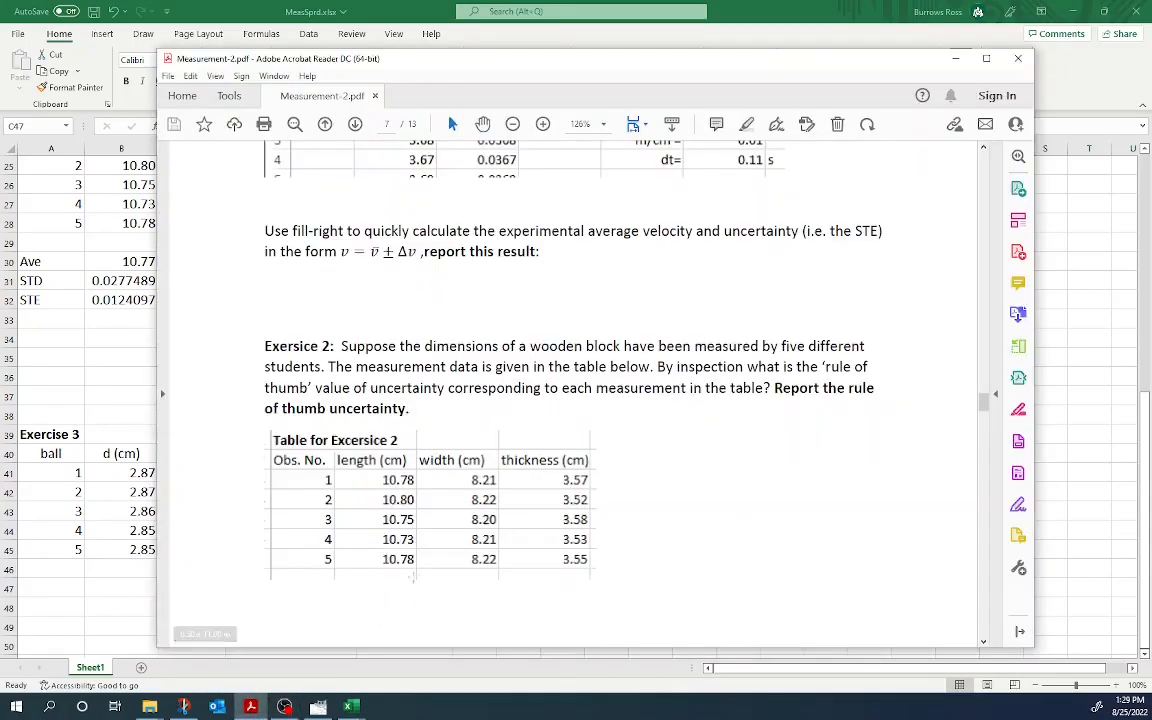
{"action": "scroll", "coordinate": [410, 575], "scroll_direction": "up", "scroll_amount": 5}
{"action": "scroll", "coordinate": [415, 575], "scroll_direction": "up", "scroll_amount": 3}
{"action": "scroll", "coordinate": [419, 579], "scroll_direction": "down", "scroll_amount": 9}
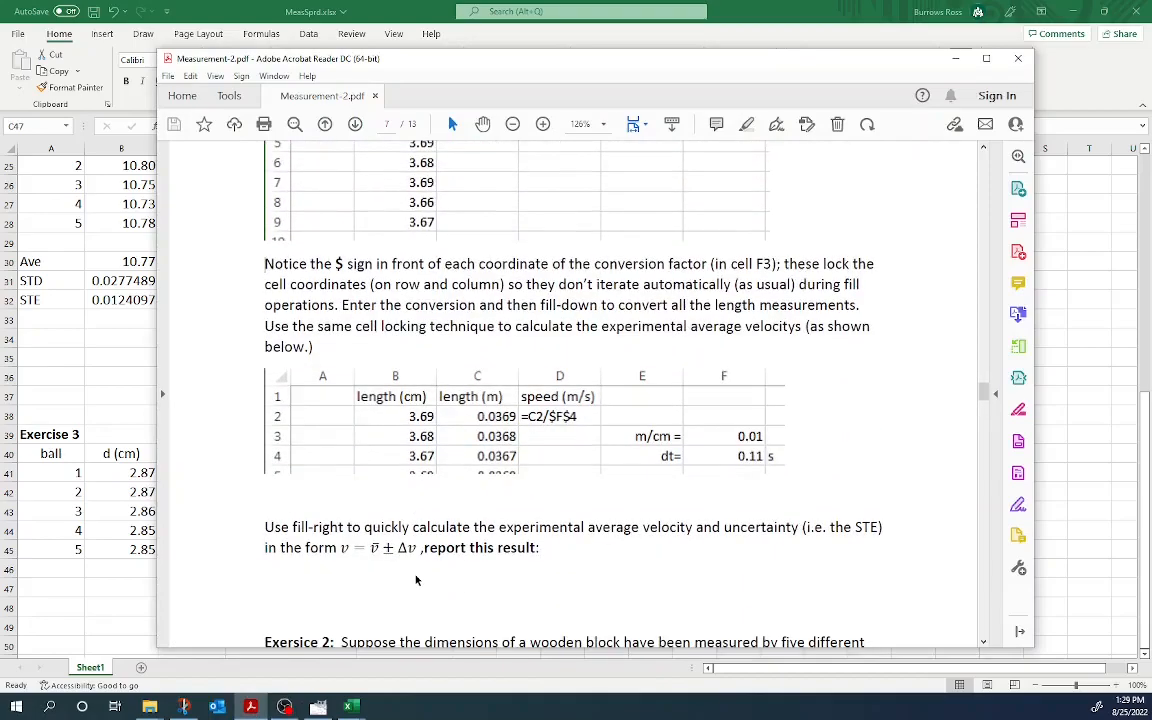
{"action": "scroll", "coordinate": [417, 580], "scroll_direction": "up", "scroll_amount": 1}
{"action": "scroll", "coordinate": [417, 580], "scroll_direction": "up", "scroll_amount": 2}
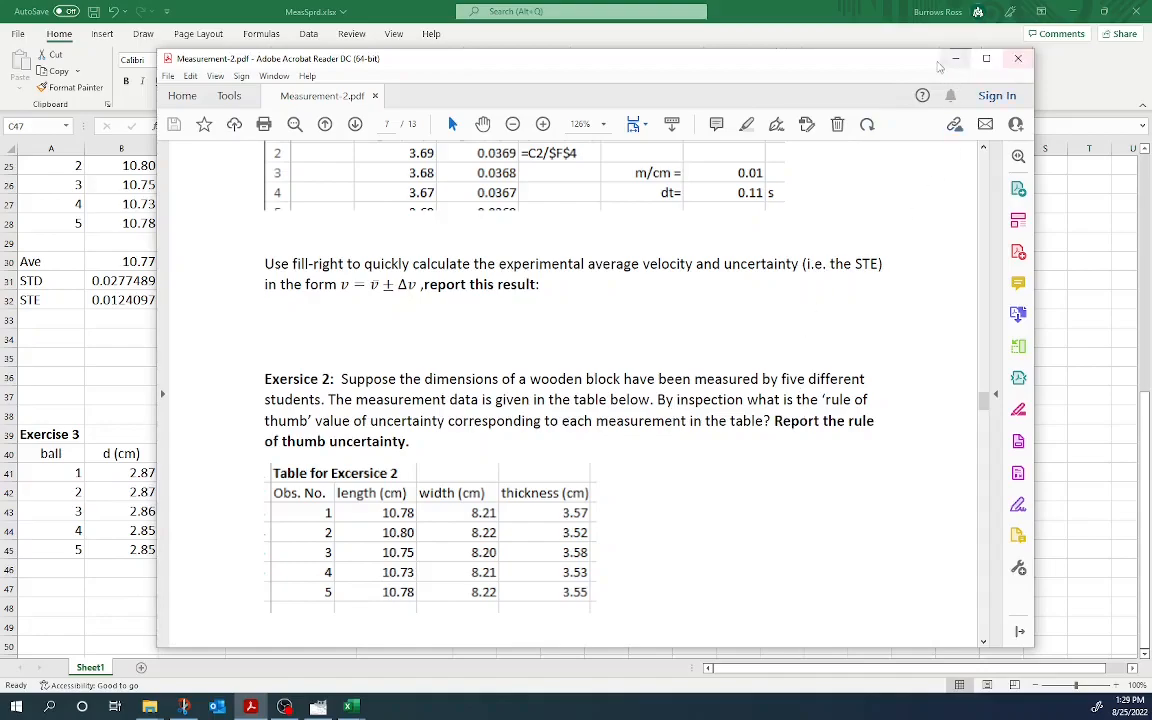
{"action": "left_click", "coordinate": [956, 59]}
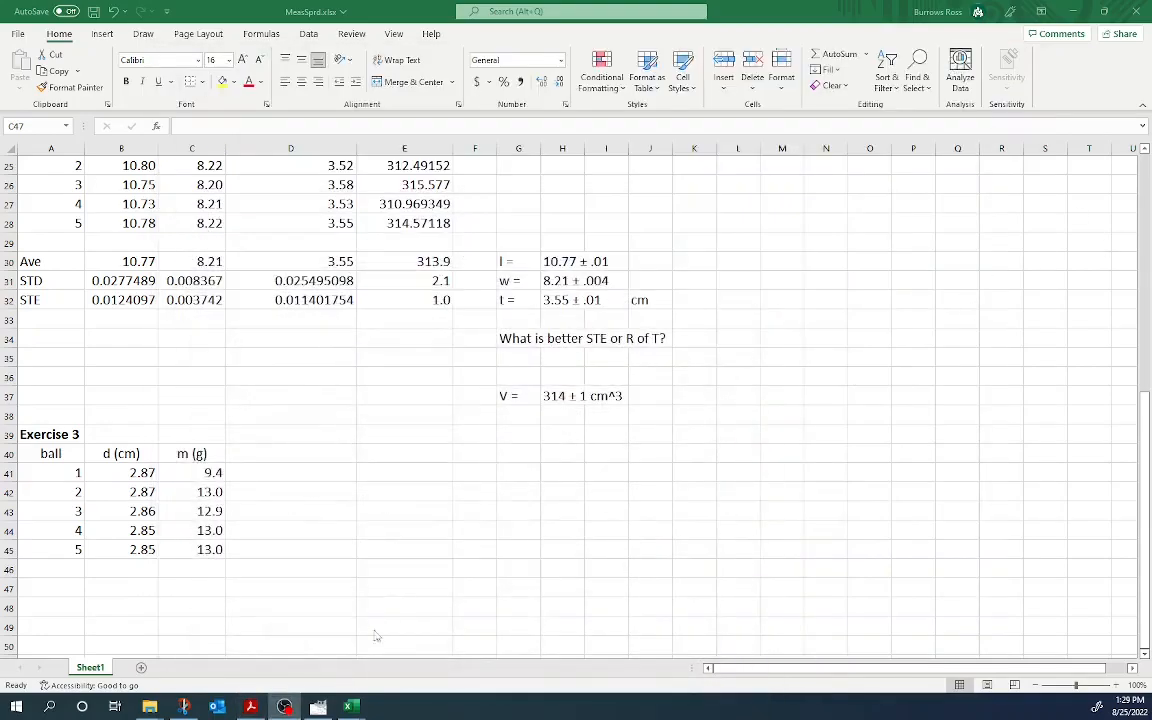
{"action": "left_click", "coordinate": [252, 707]}
{"action": "scroll", "coordinate": [403, 104], "scroll_direction": "up", "scroll_amount": 5}
{"action": "scroll", "coordinate": [523, 483], "scroll_direction": "up", "scroll_amount": 8}
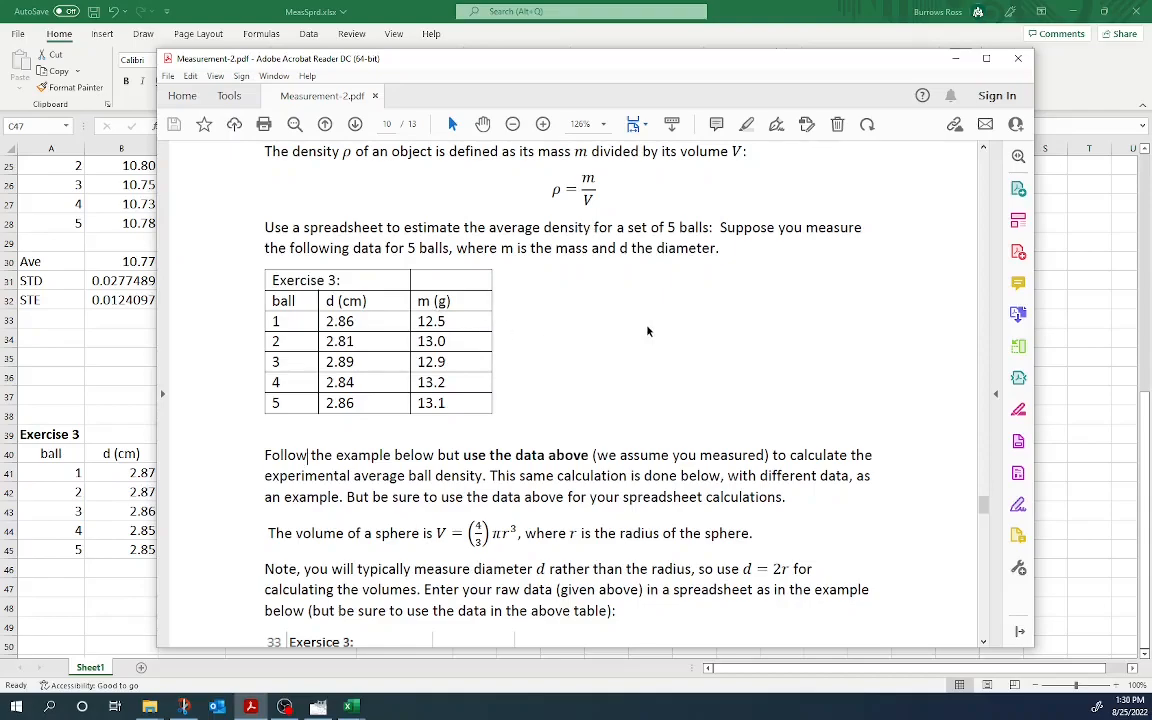
{"action": "left_click", "coordinate": [957, 60]}
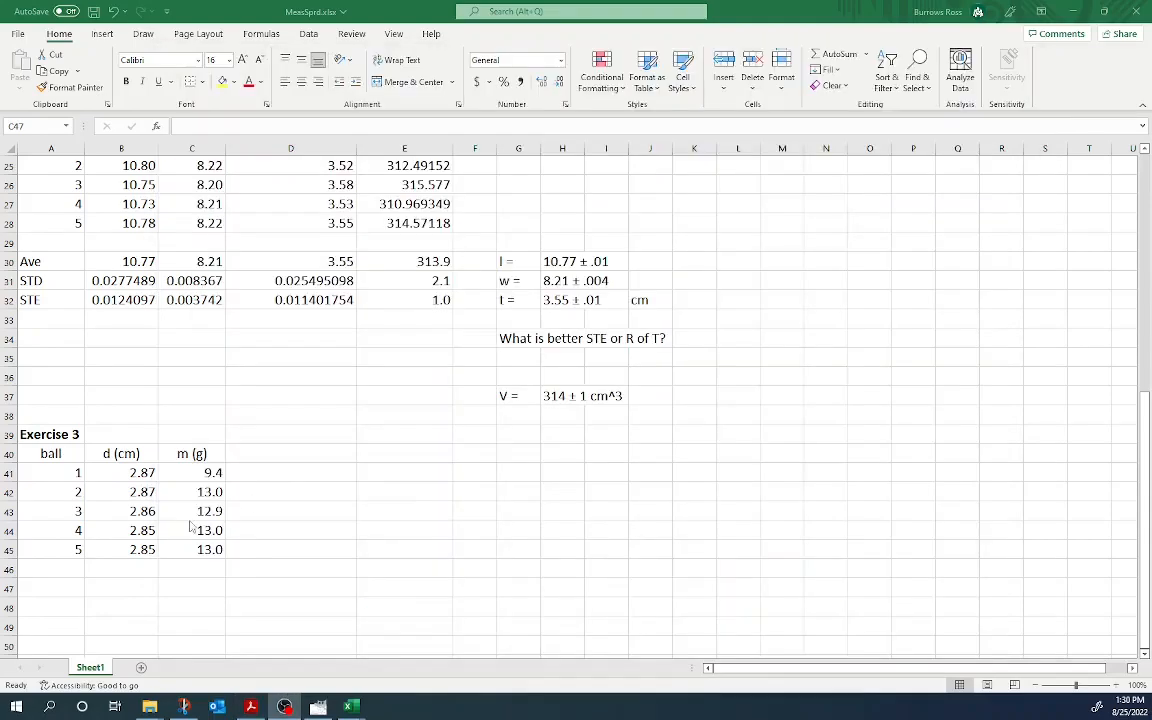
Step: Add the column heading "Volume (cm^3)" in D40 of the Exercise 3 table
{"action": "scroll", "coordinate": [199, 511], "scroll_direction": "down", "scroll_amount": 1}
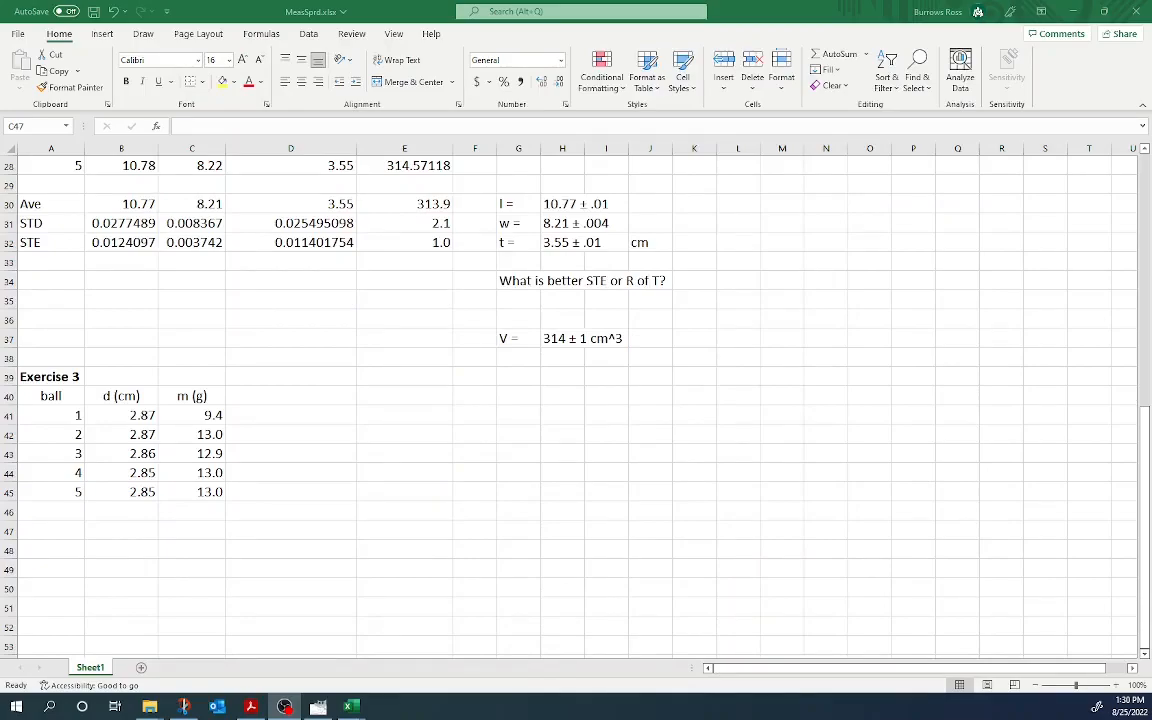
{"action": "left_click", "coordinate": [290, 396]}
{"action": "type", "text": "Volume (cm^3)"}
{"action": "key", "text": "Return"}
Step: Calculate the first ball's volume in D41 with =4*PI()*(B41/2)^3/3 and fill the formula down to D45
{"action": "type", "text": "="}
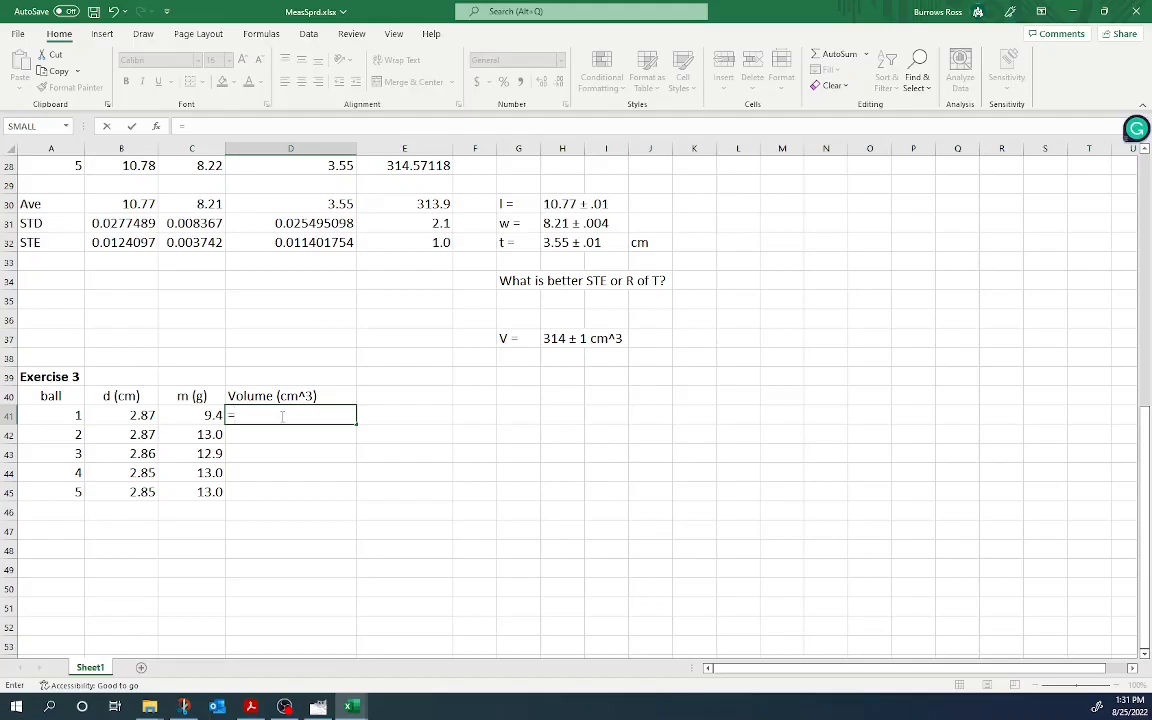
{"action": "type", "text": "4*"}
{"action": "type", "text": "pi"}
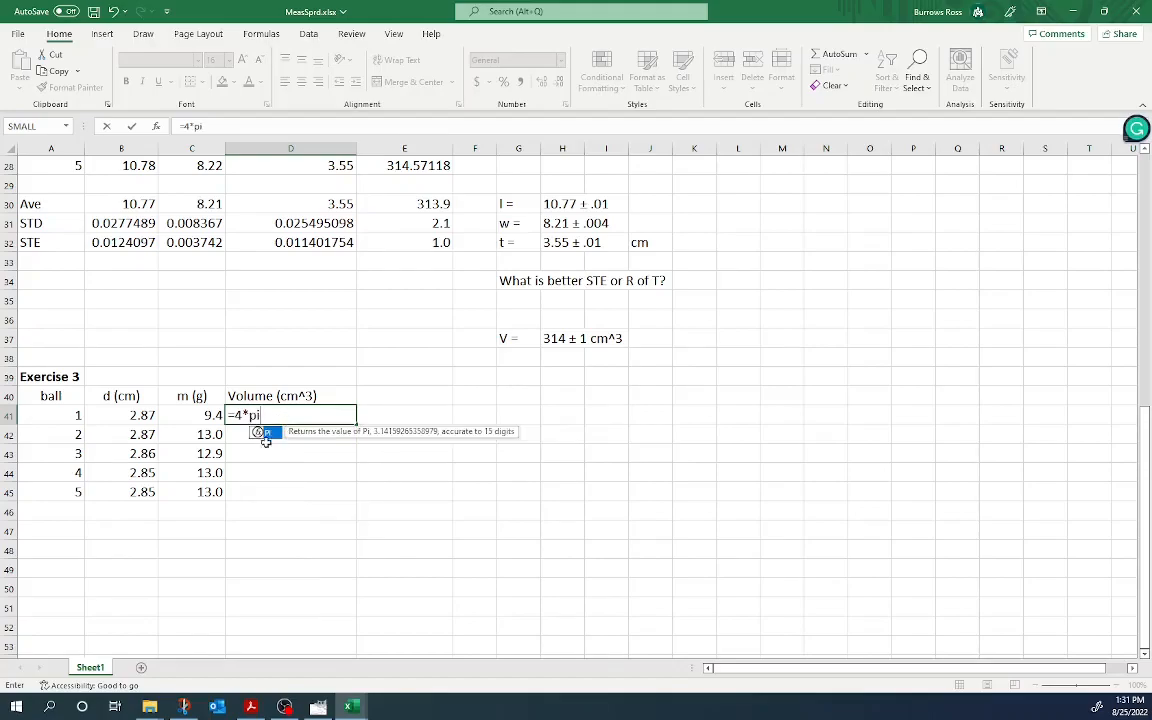
{"action": "key", "text": "Tab"}
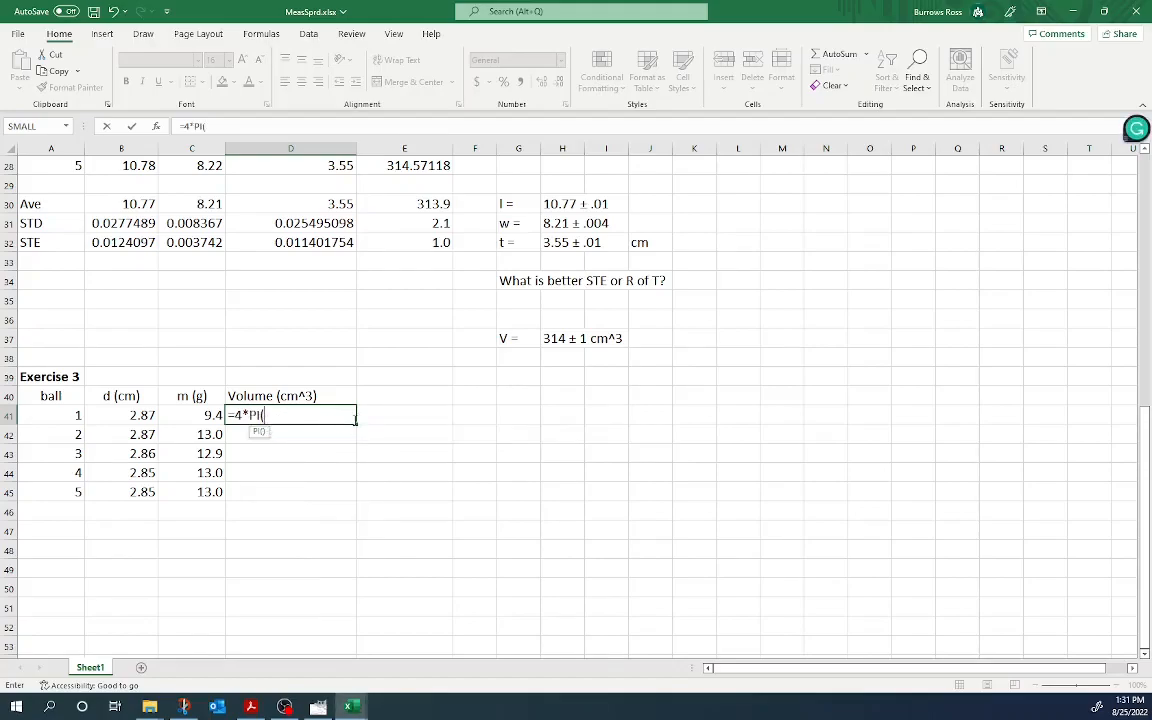
{"action": "type", "text": ")*"}
{"action": "type", "text": "("}
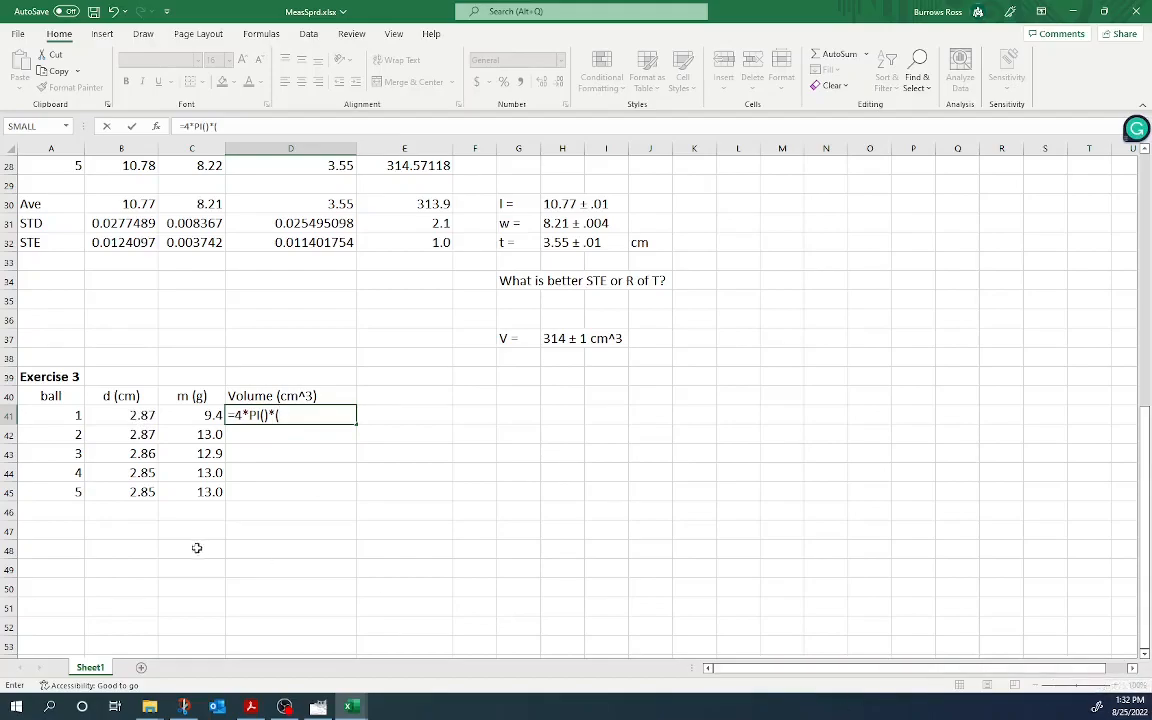
{"action": "left_click", "coordinate": [135, 415]}
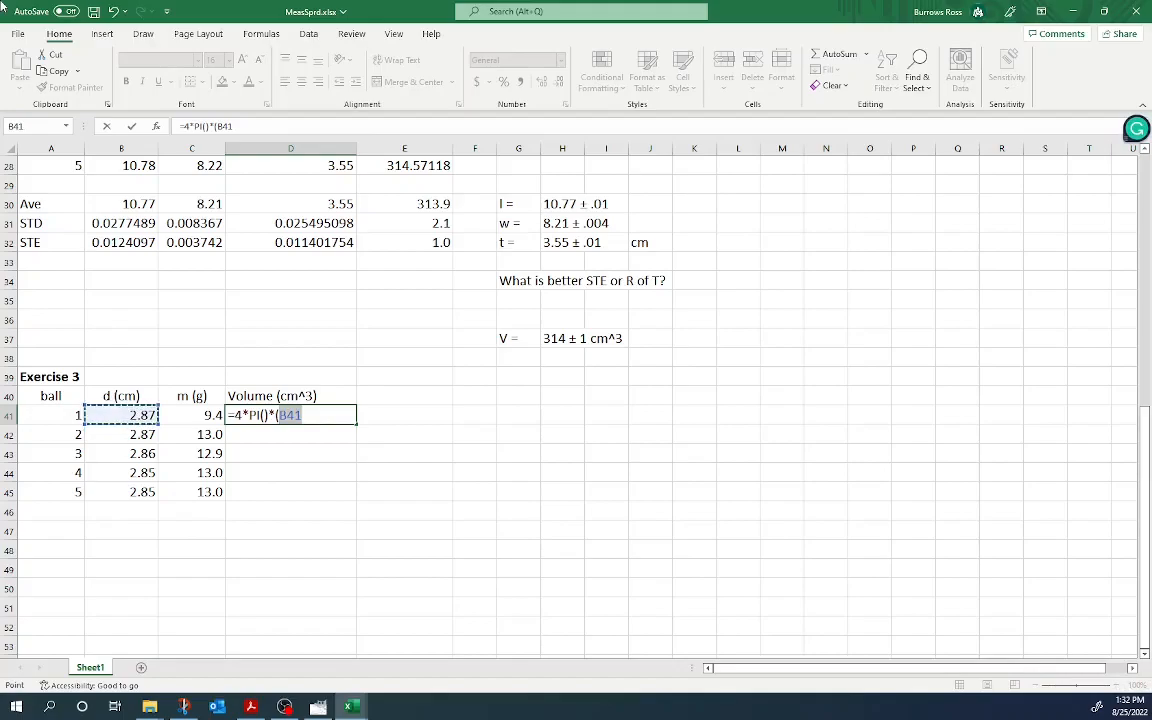
{"action": "type", "text": "/3"}
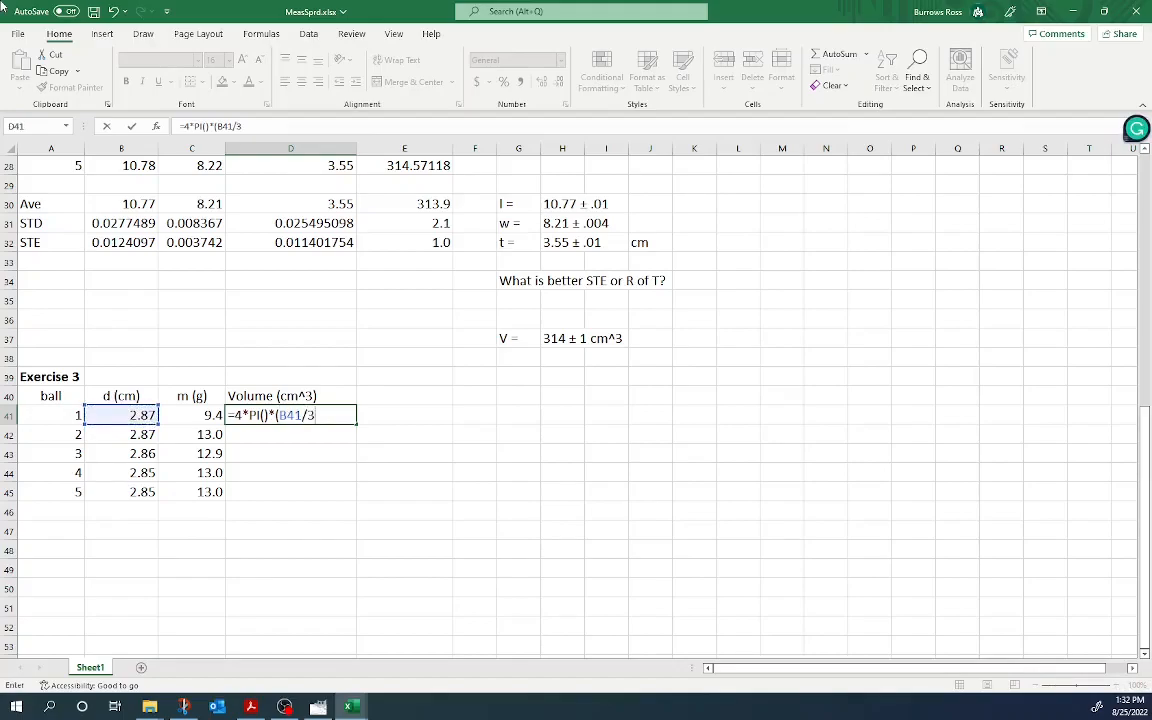
{"action": "key", "text": "BackSpace"}
{"action": "type", "text": "2)^3/3"}
{"action": "key", "text": "Return"}
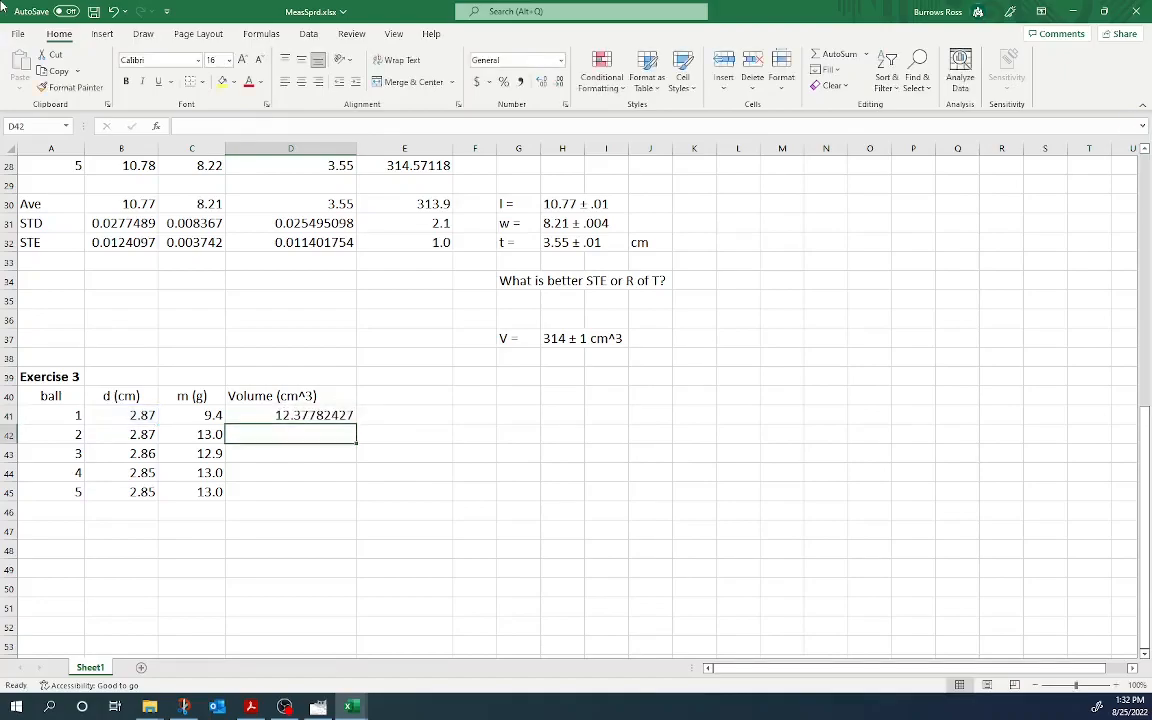
{"action": "left_click_drag", "start_coordinate": [305, 415], "coordinate": [320, 484]}
{"action": "key", "text": "ctrl+d"}
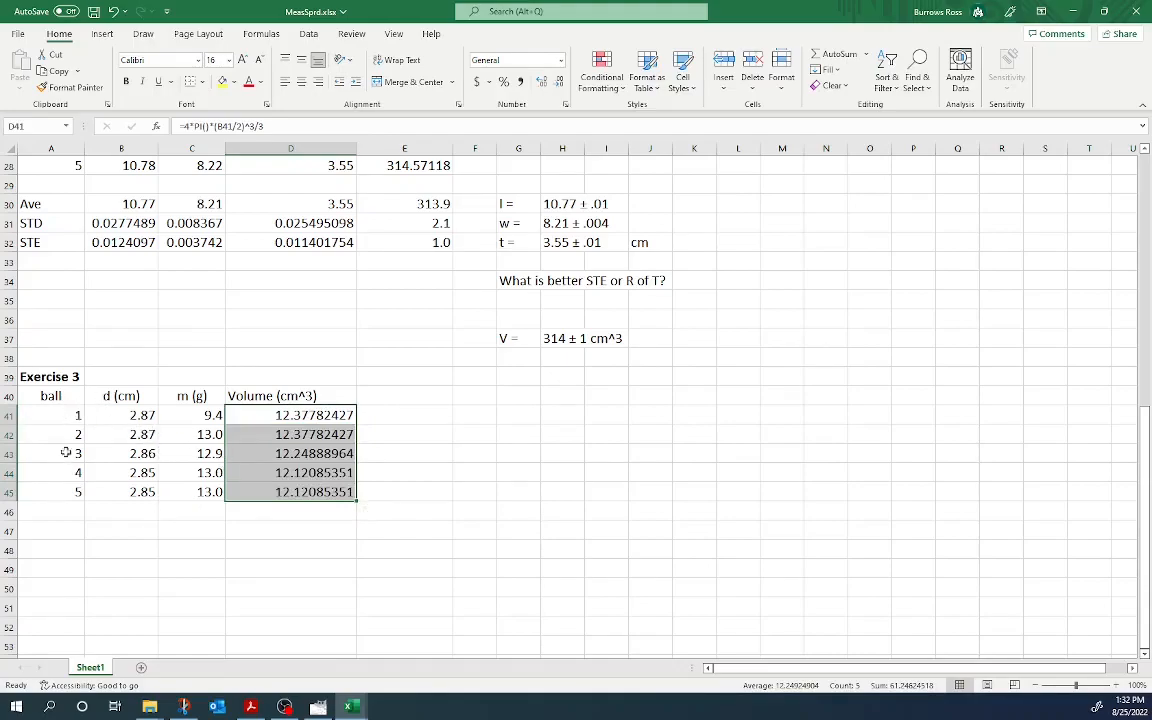
Step: Format the ball volumes in D41:D45 to three decimal places
{"action": "left_click_drag", "start_coordinate": [300, 415], "coordinate": [313, 493]}
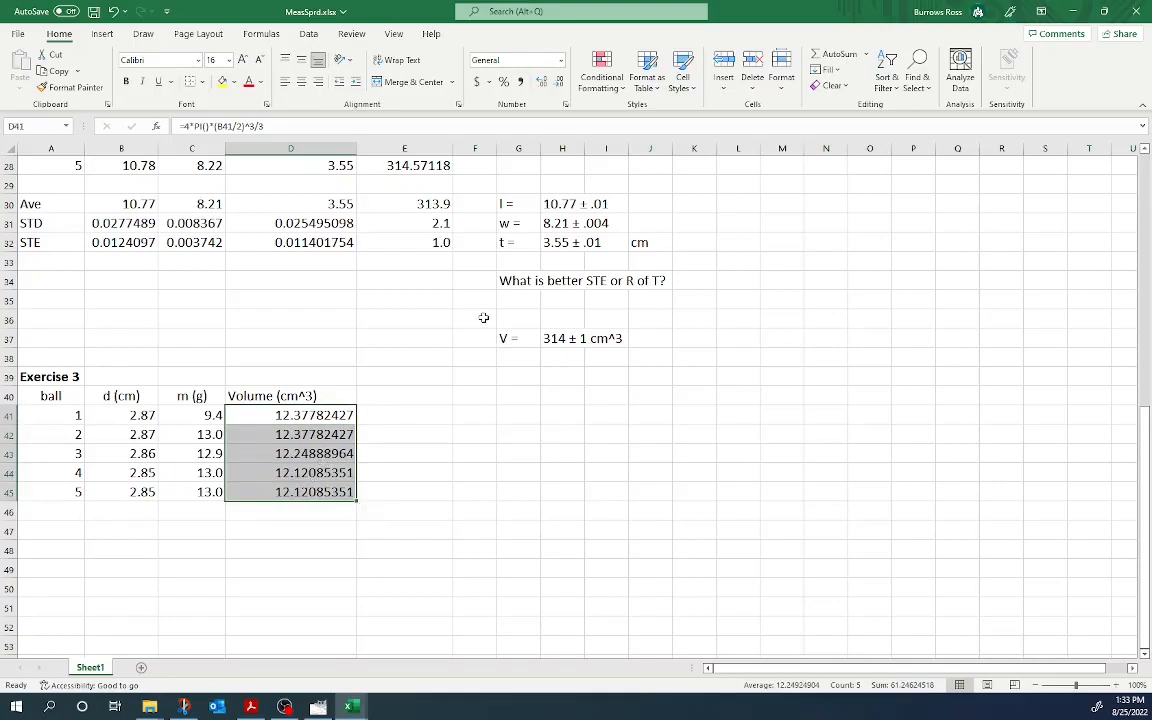
{"action": "left_click", "coordinate": [541, 84]}
{"action": "left_click", "coordinate": [541, 86]}
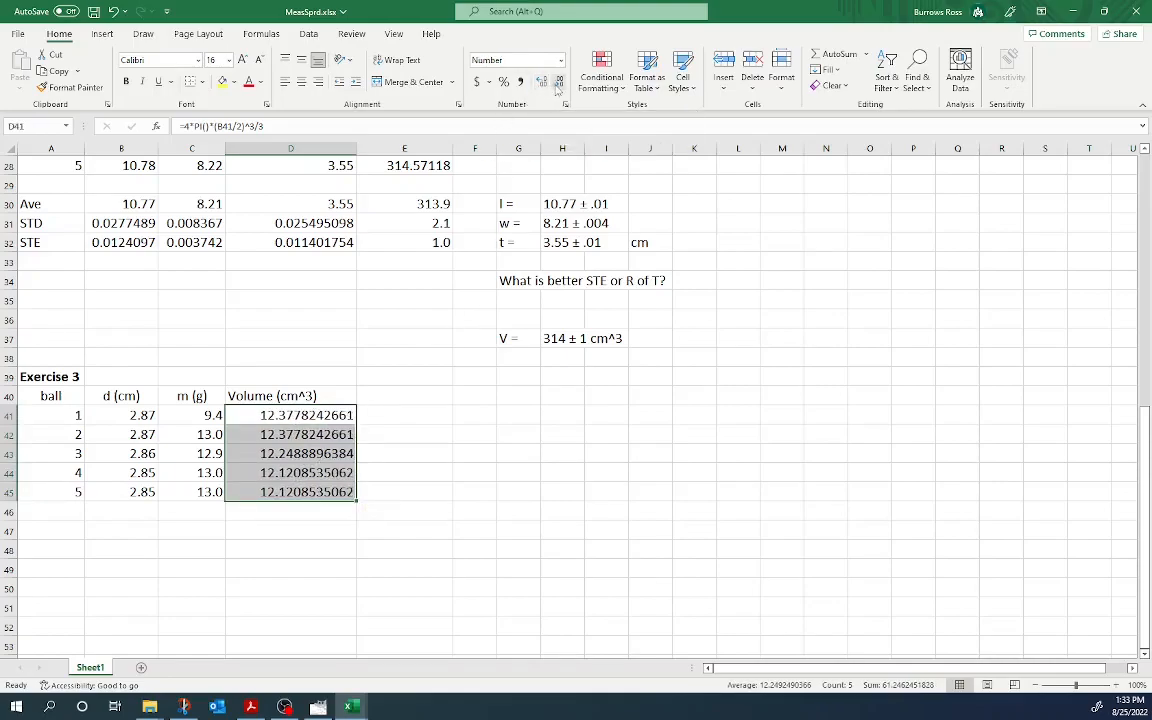
{"action": "left_click", "coordinate": [560, 84]}
{"action": "left_click", "coordinate": [560, 84]}
{"action": "left_click", "coordinate": [560, 84]}
{"action": "left_click", "coordinate": [560, 84]}
{"action": "left_click", "coordinate": [560, 84]}
{"action": "left_click", "coordinate": [560, 84]}
{"action": "left_click", "coordinate": [560, 84]}
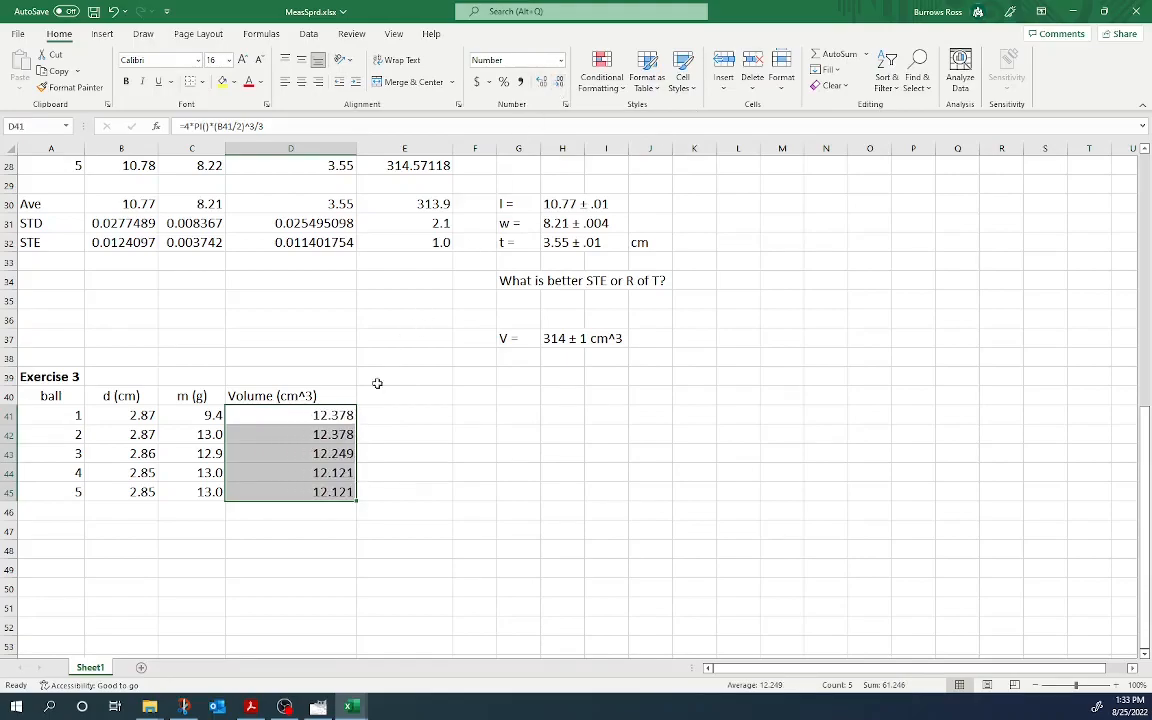
Step: Add the column heading "density (g/cm^3)" in E40 of the Exercise 3 table and widen column E to fit it
{"action": "left_click", "coordinate": [278, 512]}
{"action": "left_click", "coordinate": [410, 396]}
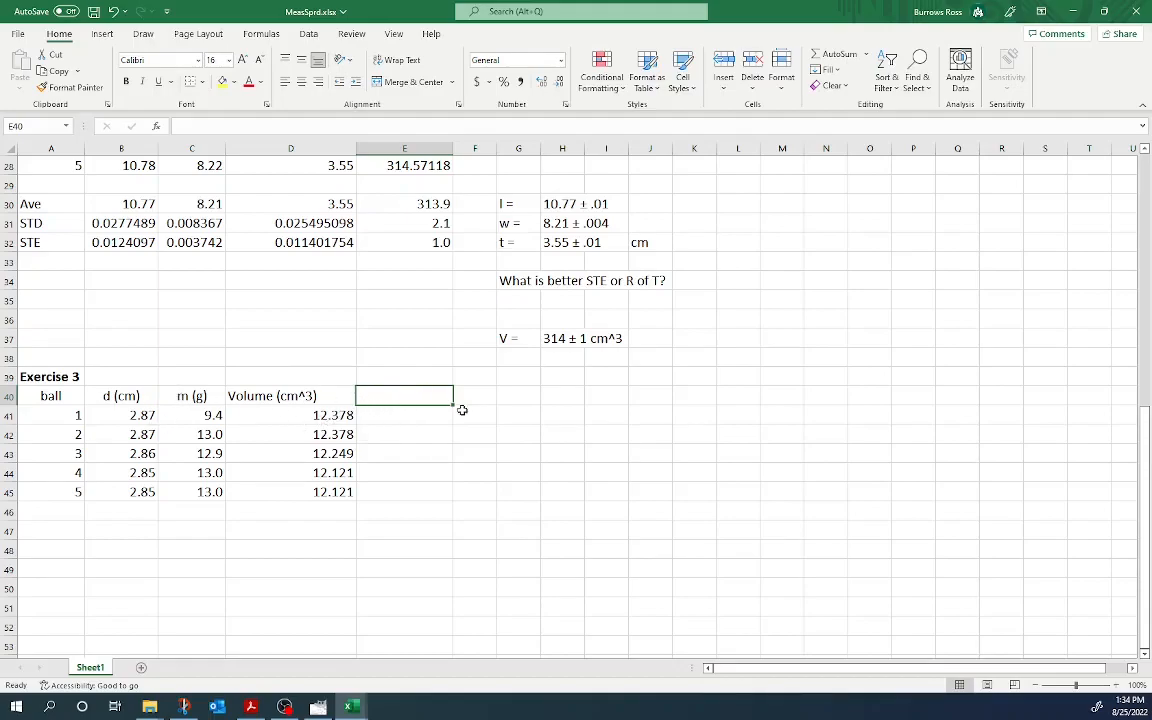
{"action": "type", "text": "d"}
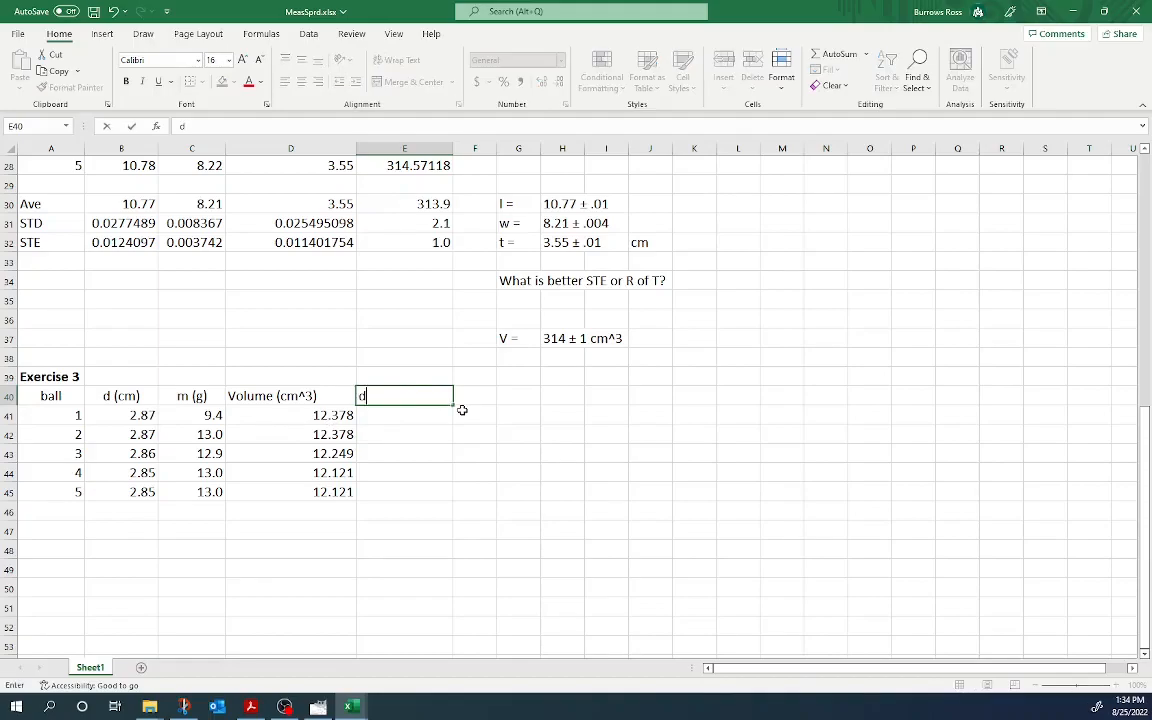
{"action": "type", "text": "ensity"}
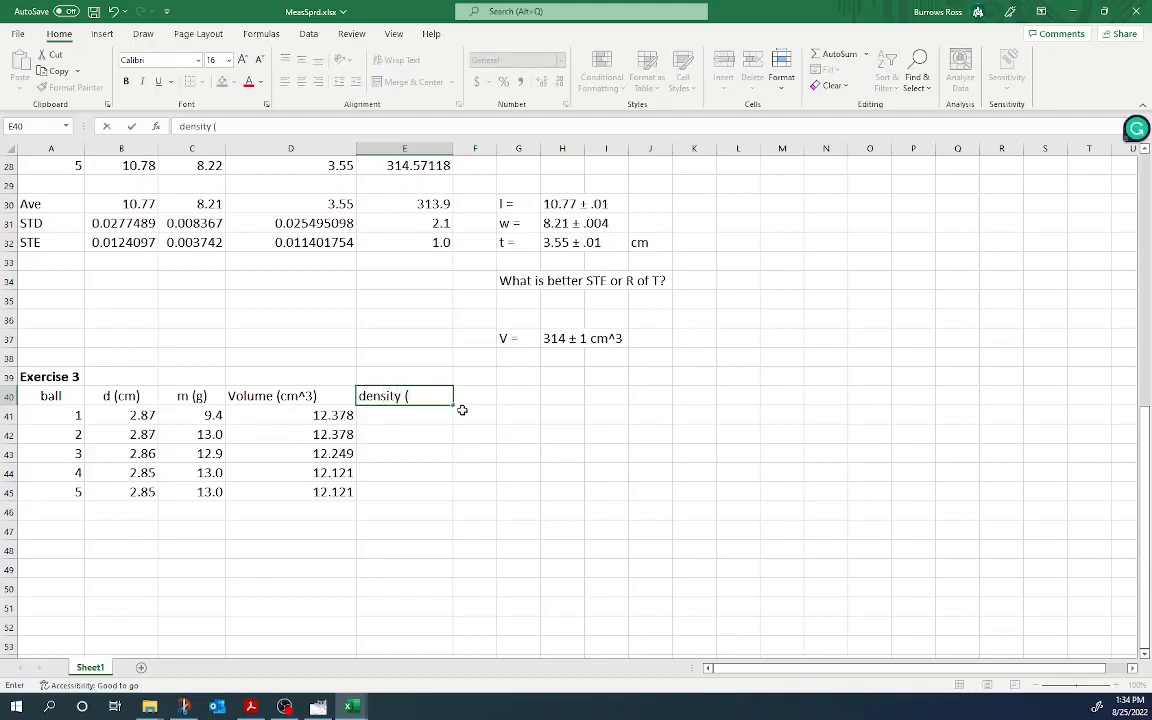
{"action": "type", "text": " (g/cm^3"}
{"action": "key", "text": "Return"}
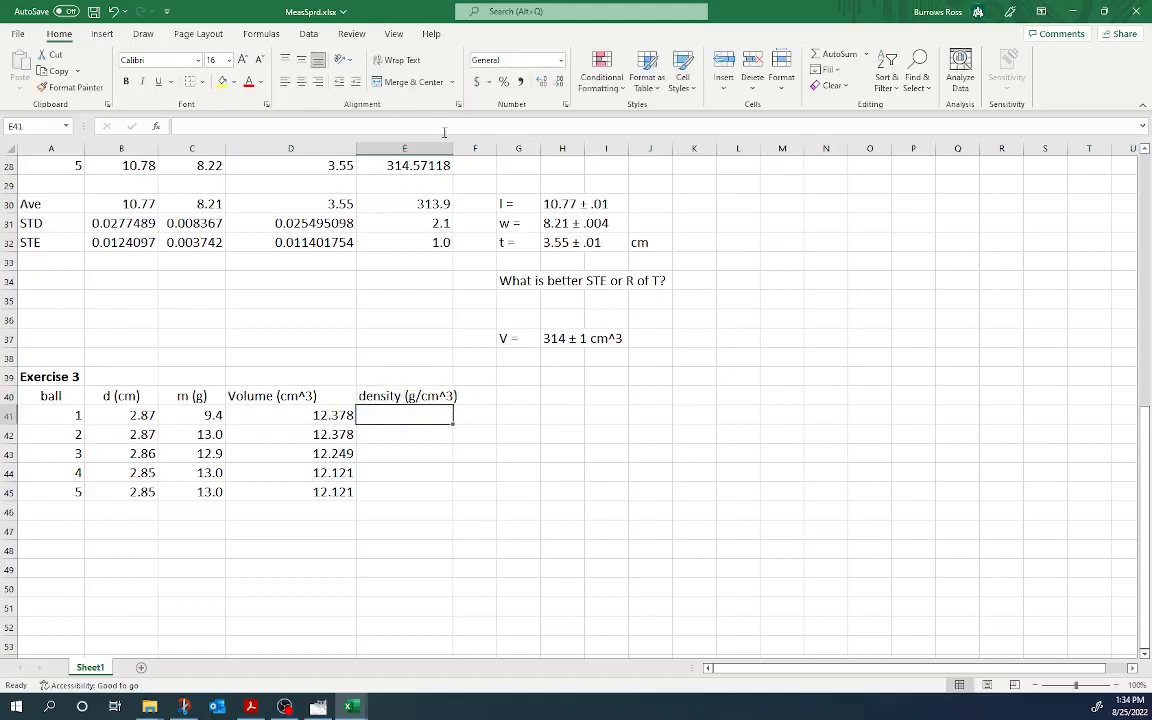
{"action": "double_click", "coordinate": [450, 151]}
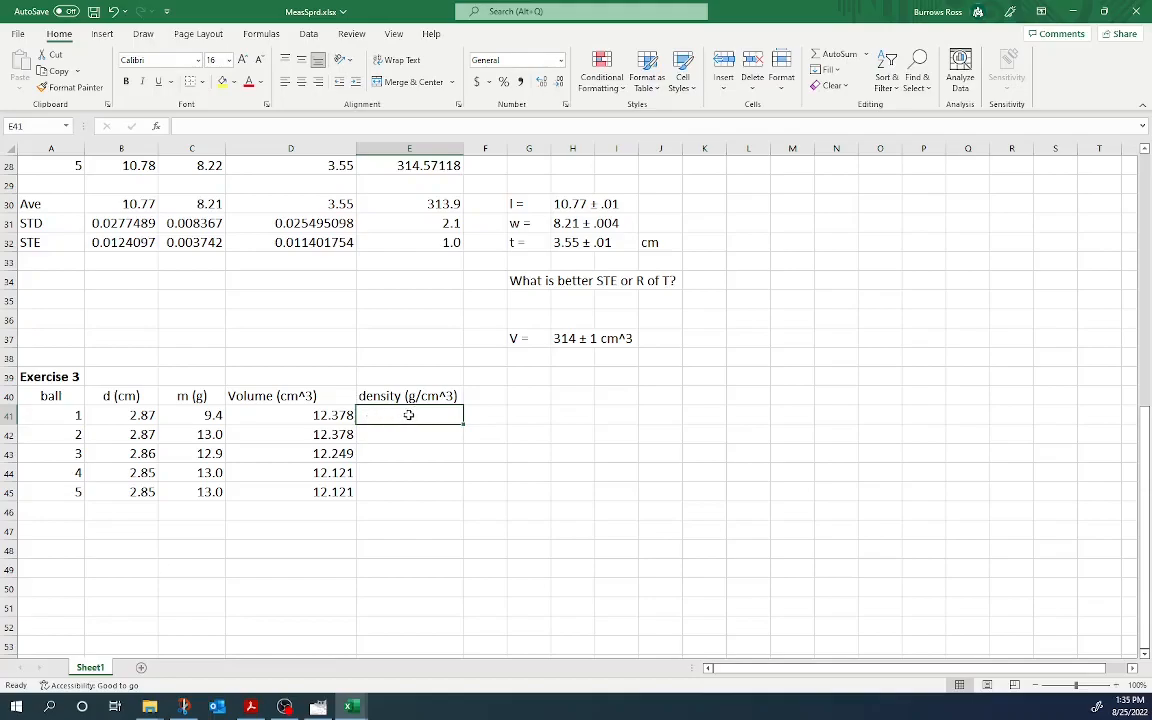
Step: Calculate the first ball's density in E41 with =C41/D41 and fill the formula down to E45
{"action": "type", "text": "="}
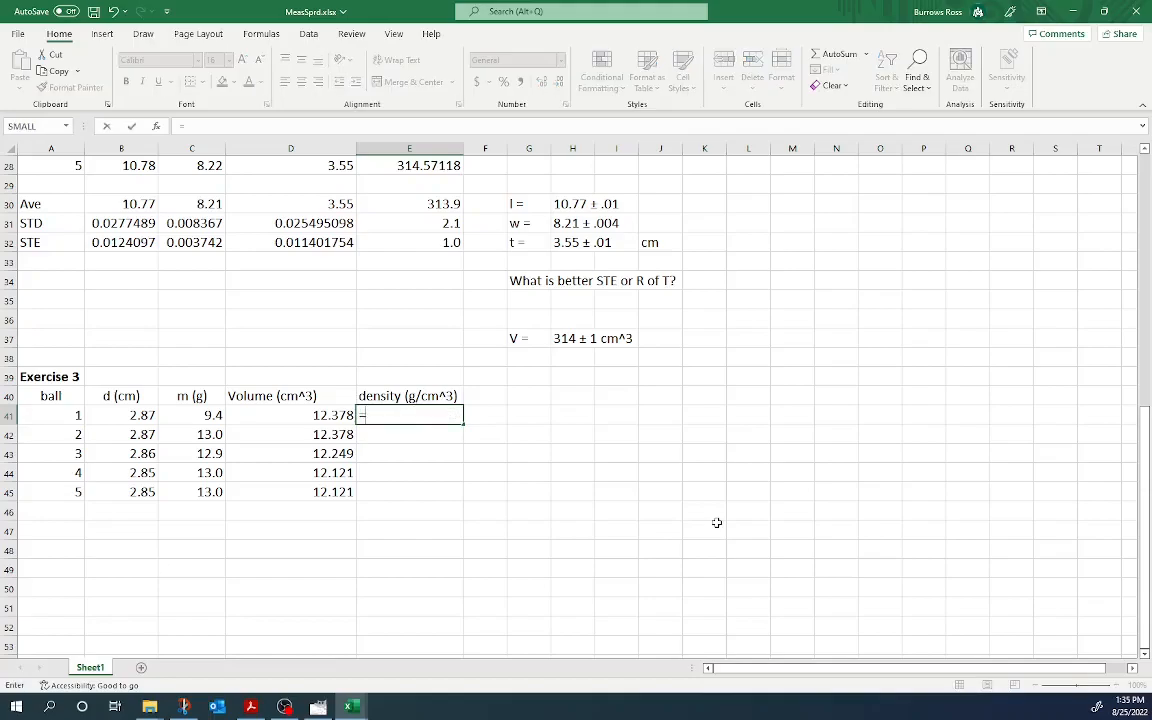
{"action": "left_click", "coordinate": [212, 418]}
{"action": "type", "text": "/"}
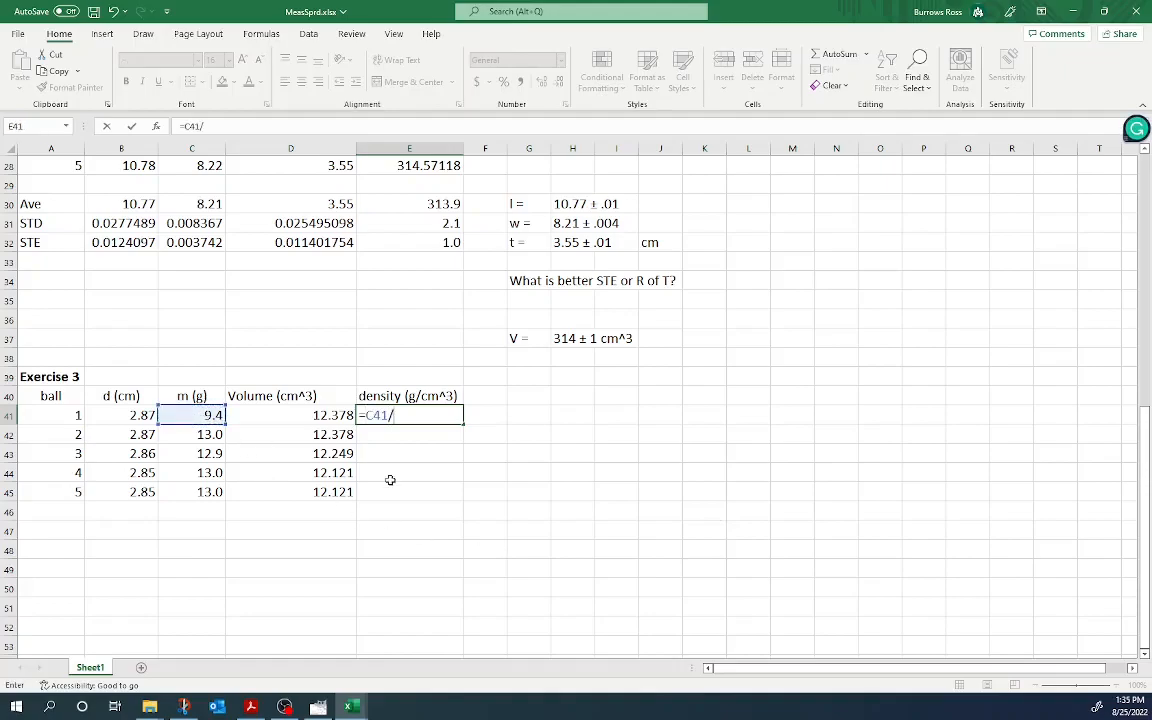
{"action": "left_click", "coordinate": [338, 418]}
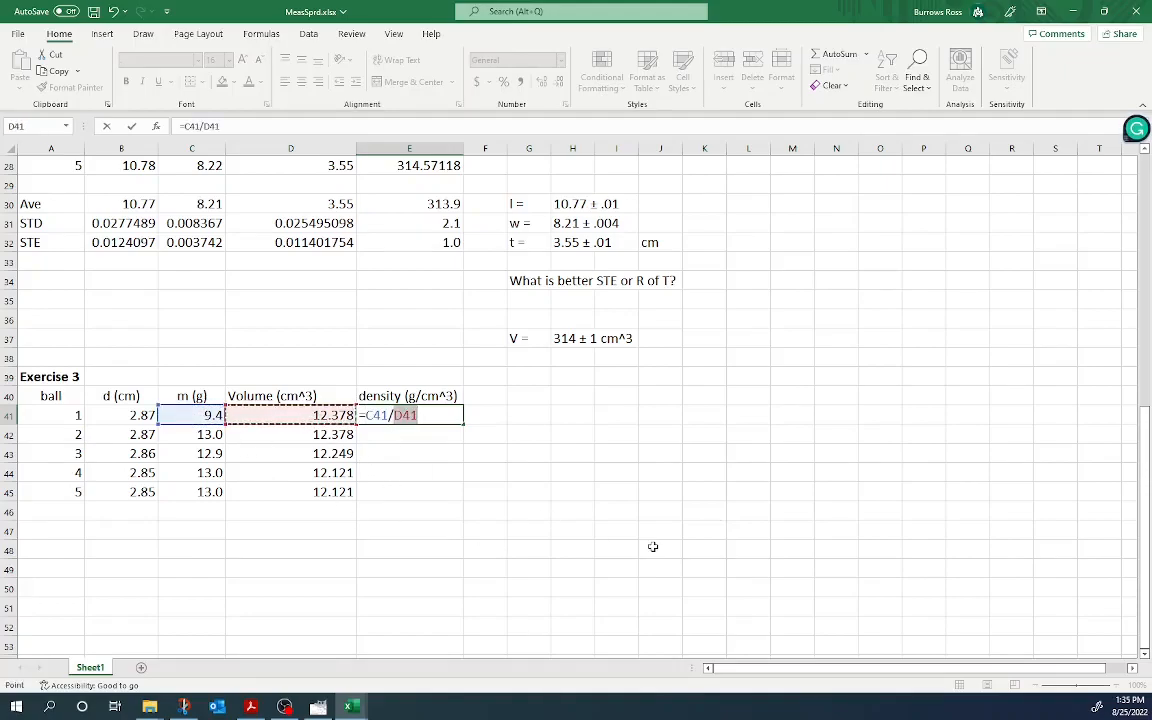
{"action": "key", "text": "Return"}
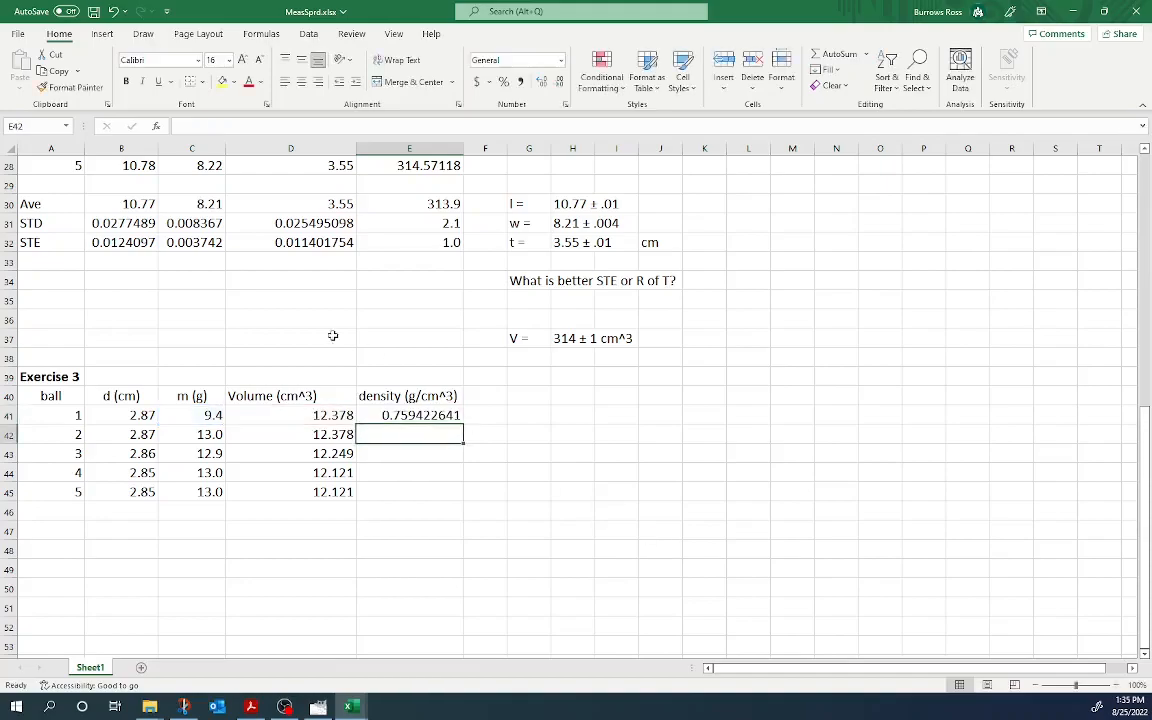
{"action": "left_click_drag", "start_coordinate": [400, 414], "coordinate": [411, 489]}
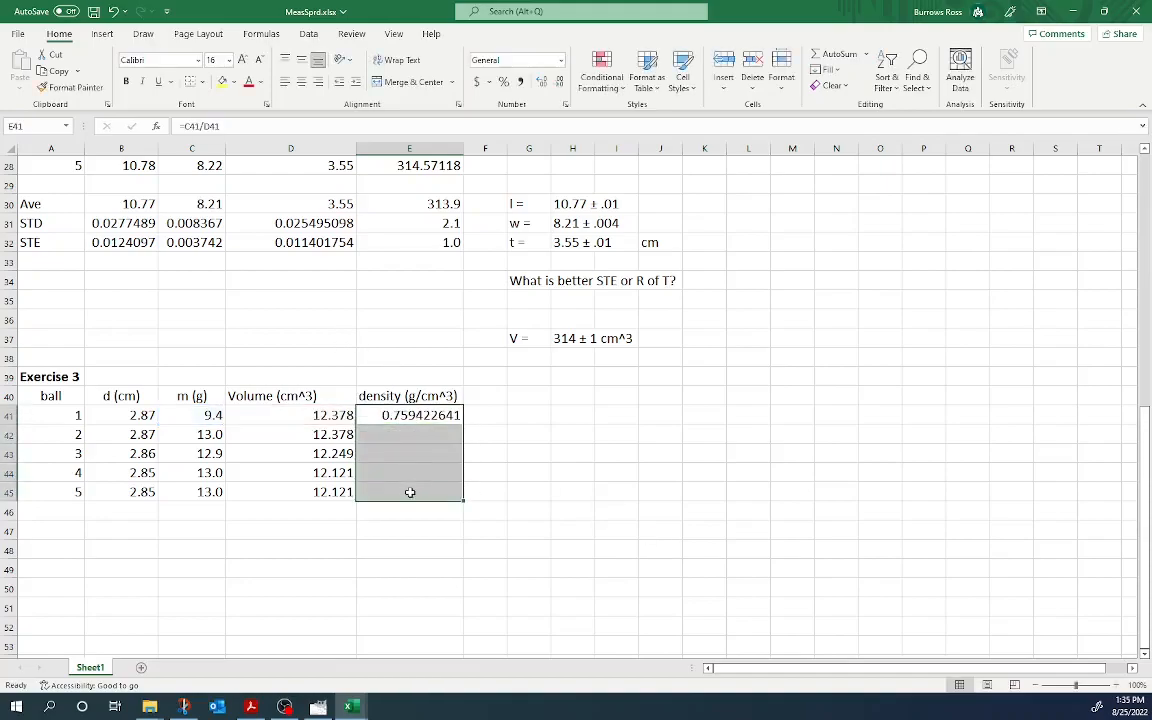
{"action": "key", "text": "ctrl+d"}
Step: Format the ball densities in E41:E45 to two decimal places and the volumes in D41:D45 to one decimal place
{"action": "left_click", "coordinate": [560, 81]}
{"action": "left_click", "coordinate": [542, 82]}
{"action": "left_click", "coordinate": [542, 82]}
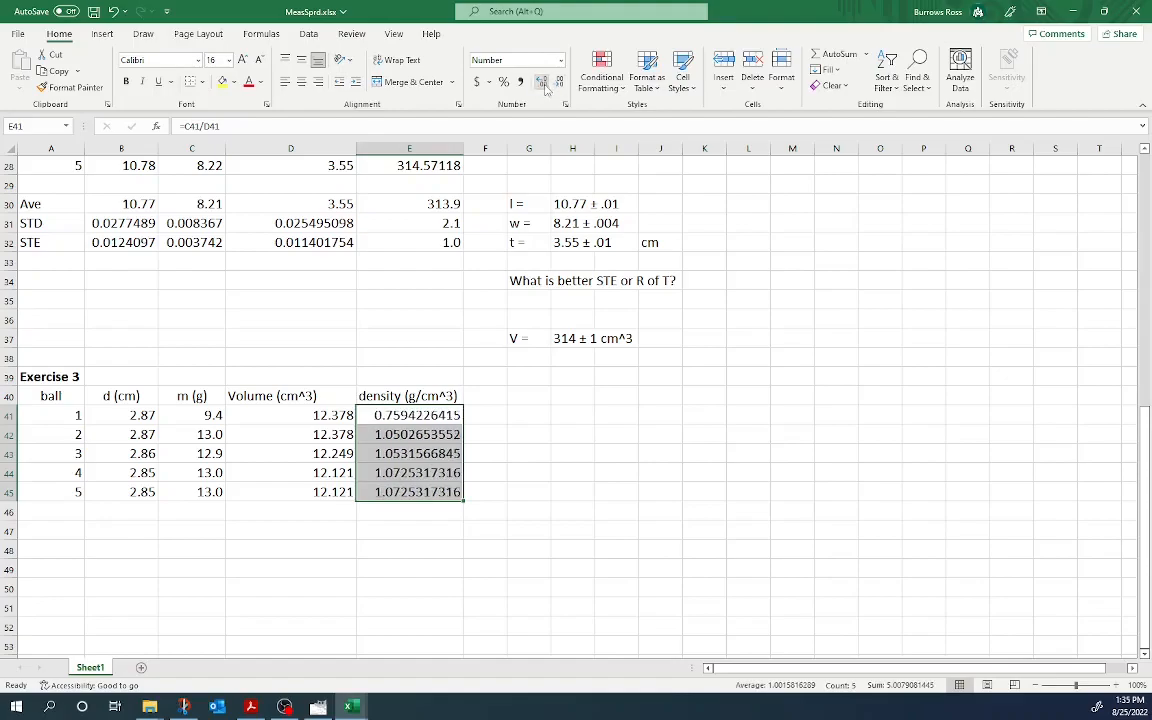
{"action": "left_click", "coordinate": [562, 84]}
{"action": "left_click", "coordinate": [562, 84]}
{"action": "left_click", "coordinate": [562, 84]}
{"action": "left_click", "coordinate": [562, 84]}
{"action": "left_click", "coordinate": [562, 84]}
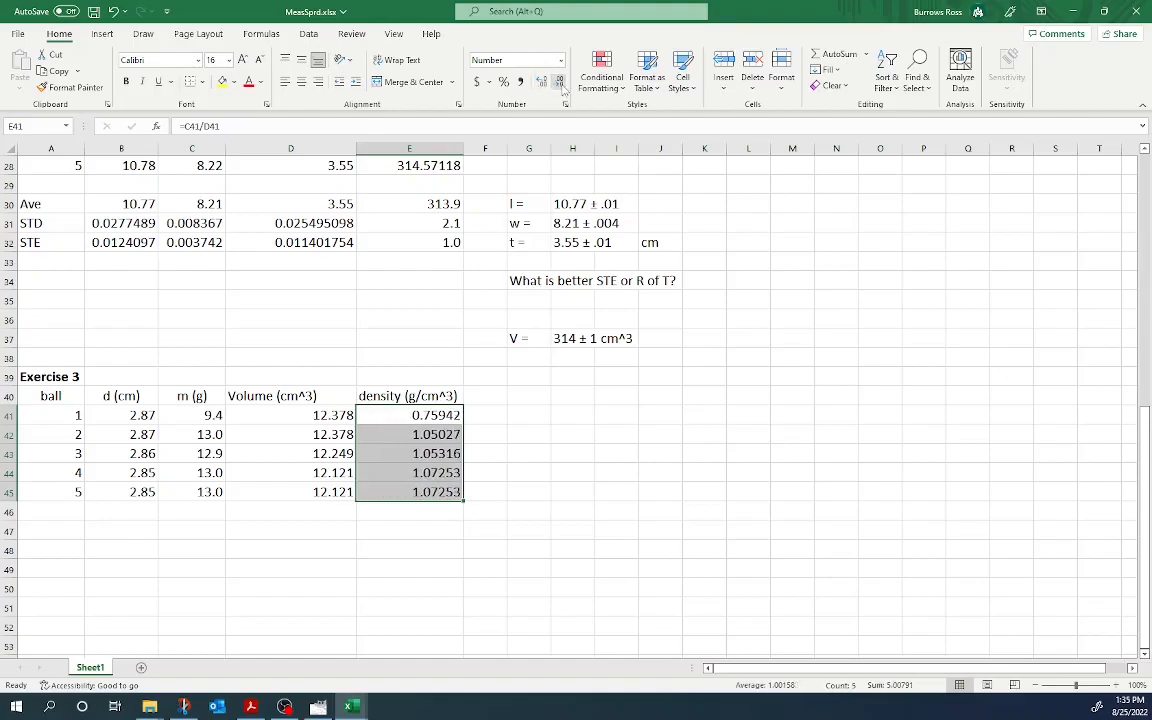
{"action": "left_click", "coordinate": [562, 84]}
{"action": "left_click", "coordinate": [562, 84]}
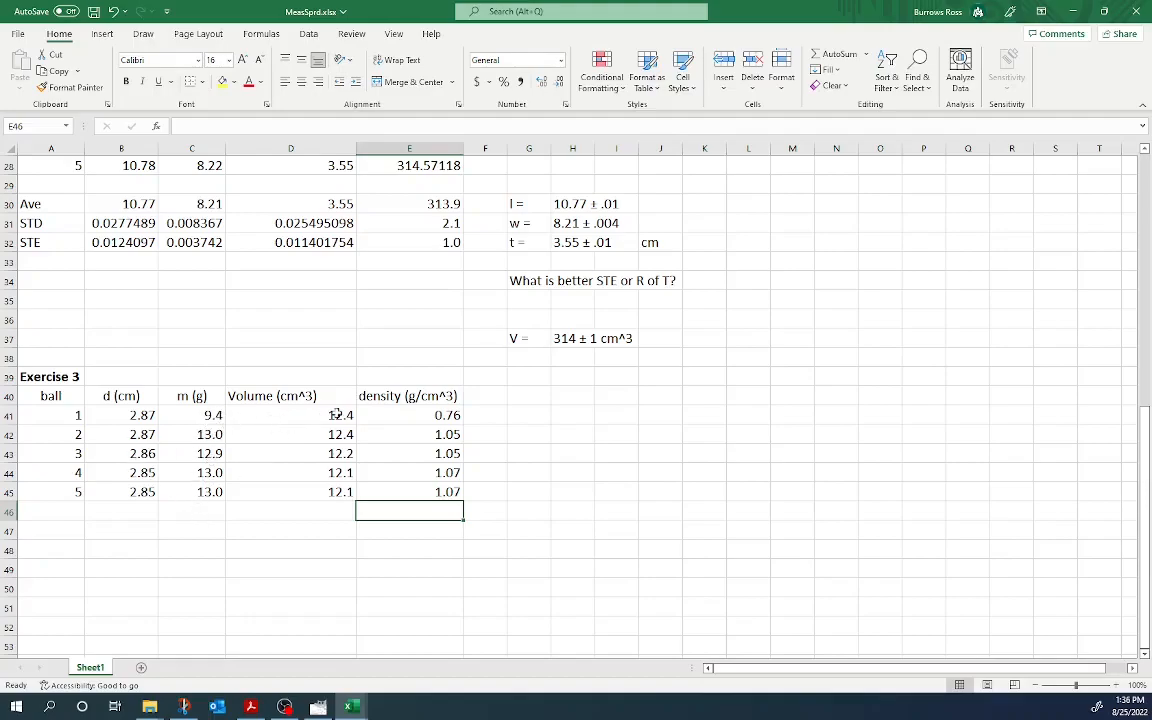
Step: Compare the volumes in D41:D45 with the densities in E41:E45 across the five balls
{"action": "left_click", "coordinate": [445, 421]}
{"action": "left_click", "coordinate": [444, 436]}
{"action": "left_click", "coordinate": [443, 477]}
{"action": "left_click", "coordinate": [347, 493]}
{"action": "left_click", "coordinate": [442, 488]}
{"action": "left_click", "coordinate": [438, 434]}
{"action": "left_click", "coordinate": [330, 416]}
{"action": "left_click", "coordinate": [346, 493]}
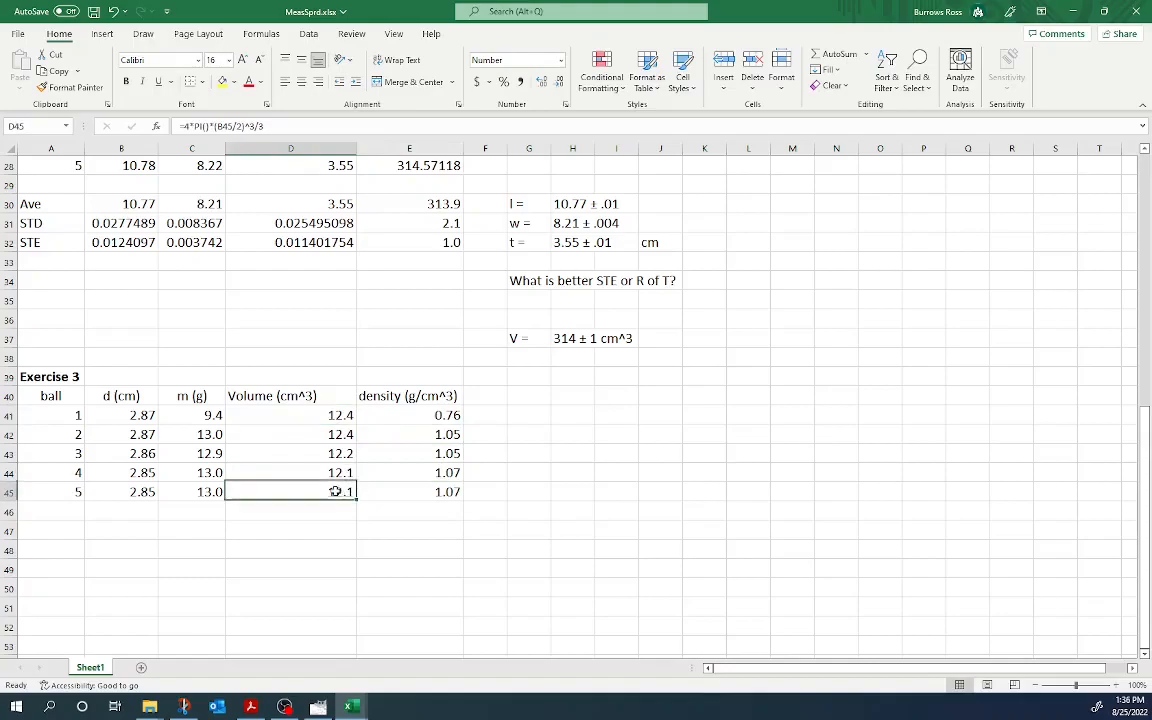
{"action": "left_click", "coordinate": [432, 490]}
{"action": "left_click", "coordinate": [329, 497]}
{"action": "left_click", "coordinate": [345, 415]}
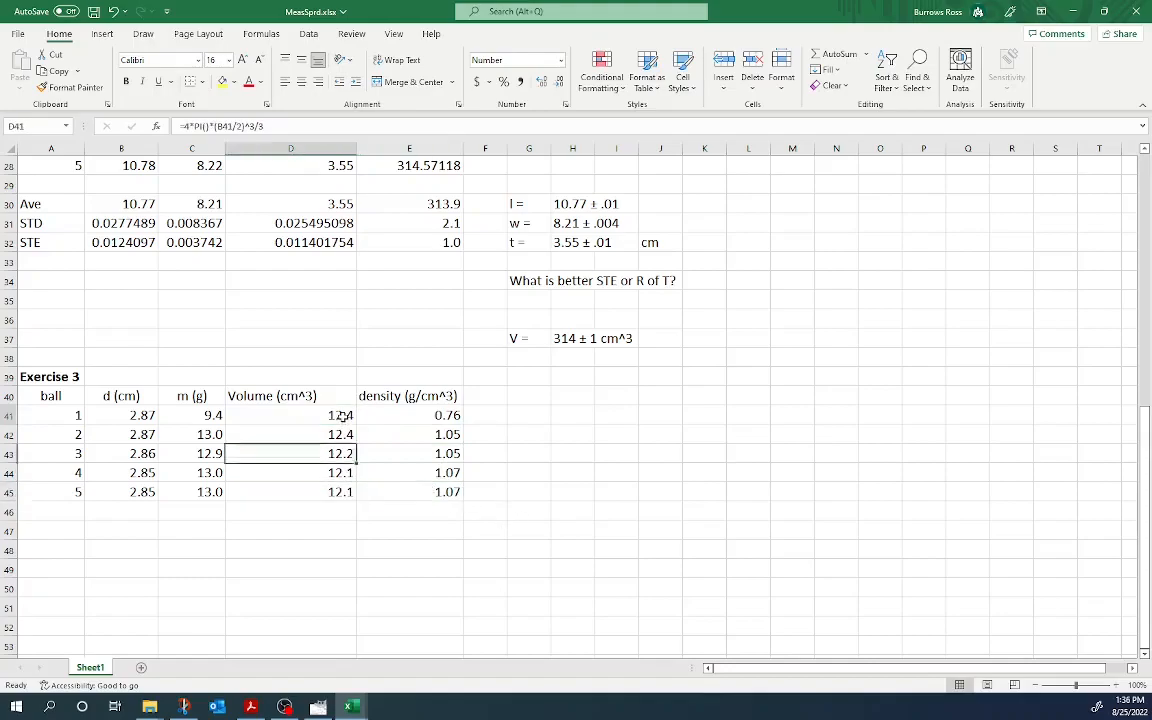
{"action": "left_click", "coordinate": [427, 422]}
{"action": "left_click", "coordinate": [395, 493]}
{"action": "left_click", "coordinate": [345, 493]}
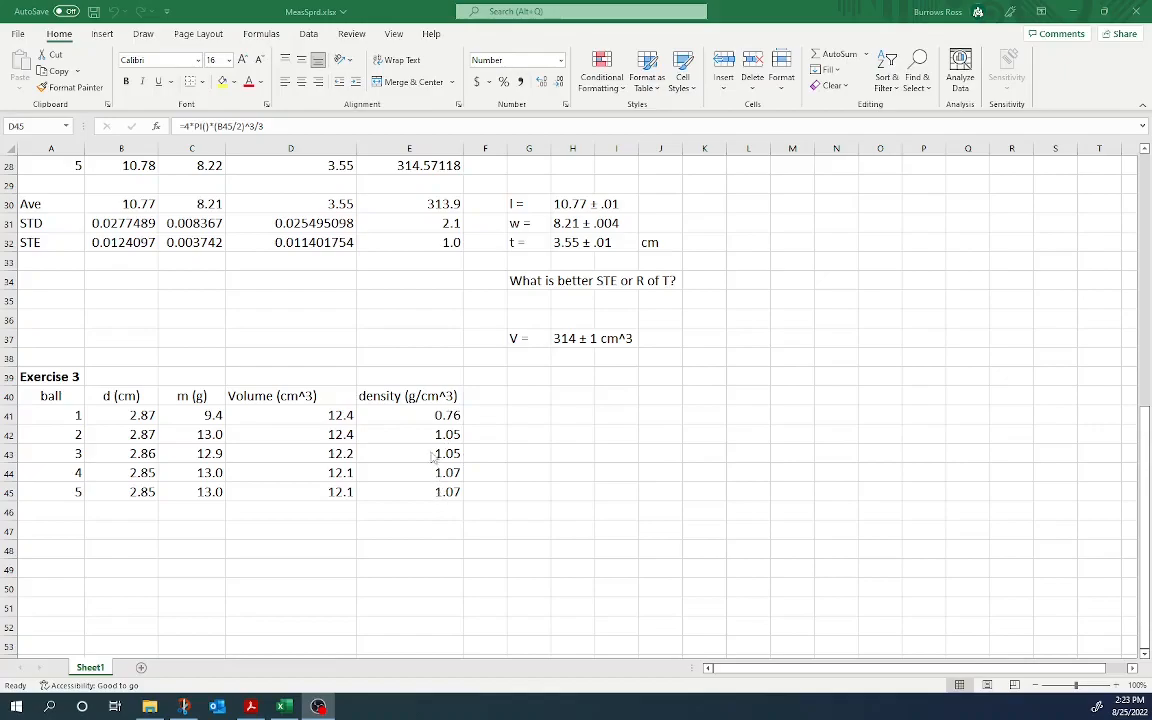
Step: Examine how column C is used throughout the Exercise 1, 2 and 3 tables
{"action": "left_click", "coordinate": [242, 420]}
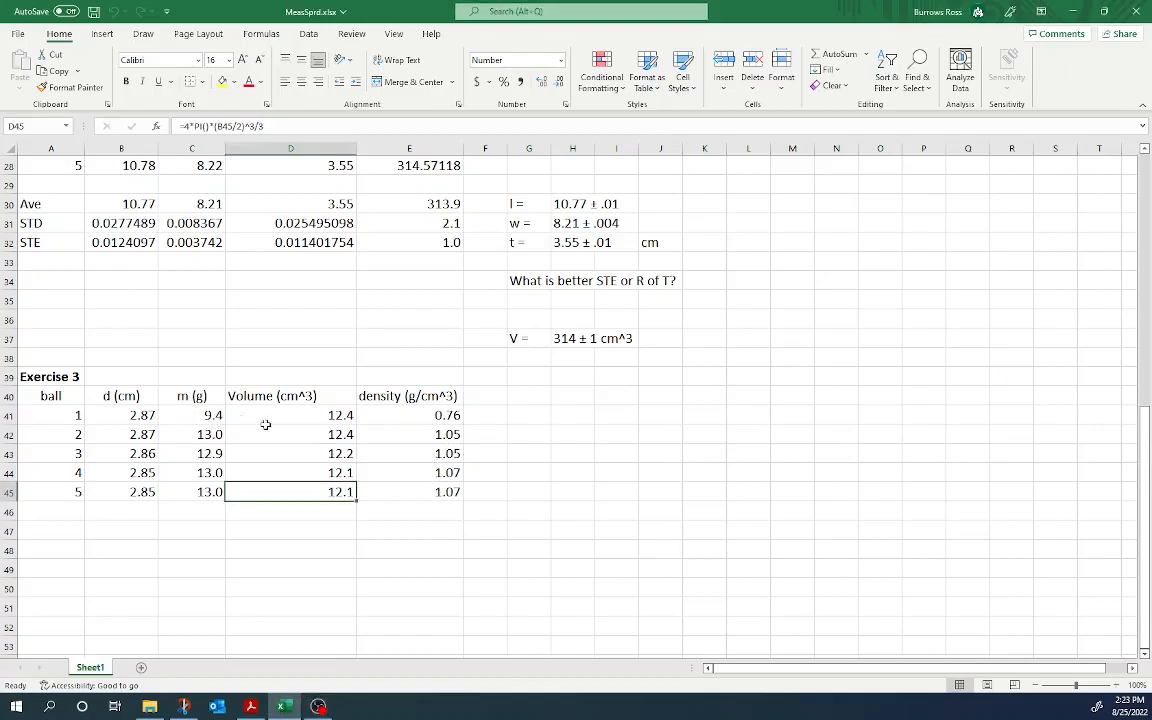
{"action": "left_click", "coordinate": [445, 418]}
{"action": "left_click", "coordinate": [474, 402]}
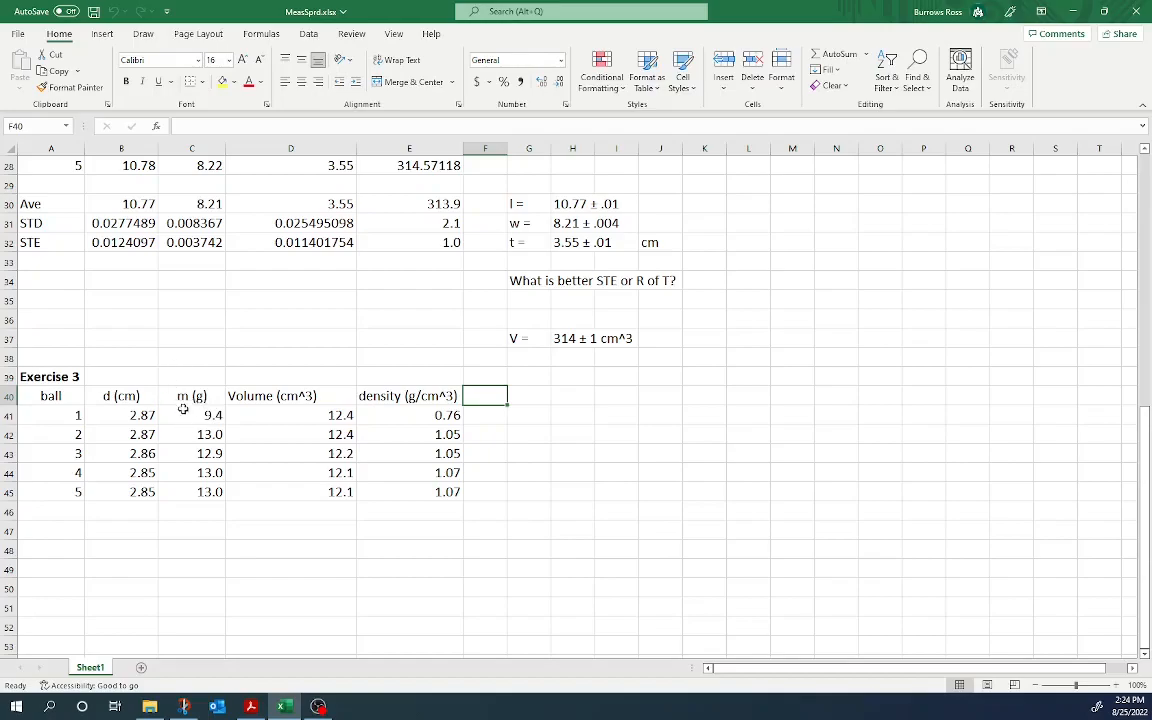
{"action": "scroll", "coordinate": [226, 167], "scroll_direction": "up", "scroll_amount": 1}
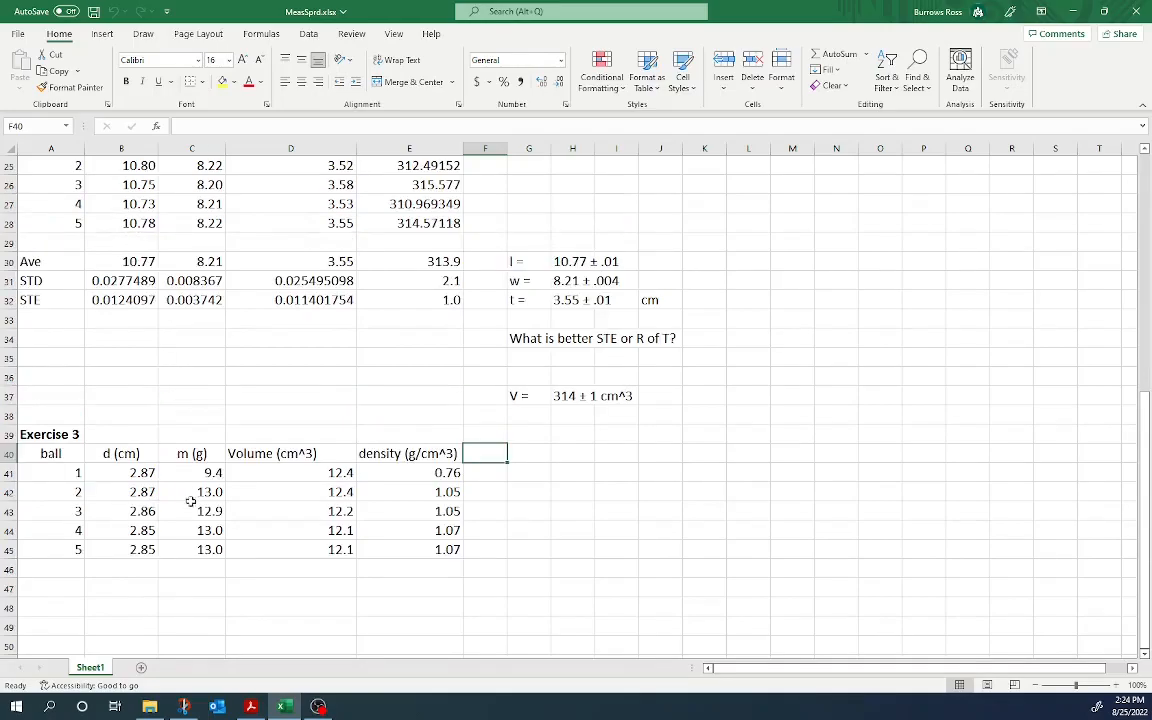
{"action": "scroll", "coordinate": [229, 175], "scroll_direction": "up", "scroll_amount": 1}
{"action": "scroll", "coordinate": [230, 200], "scroll_direction": "up", "scroll_amount": 7}
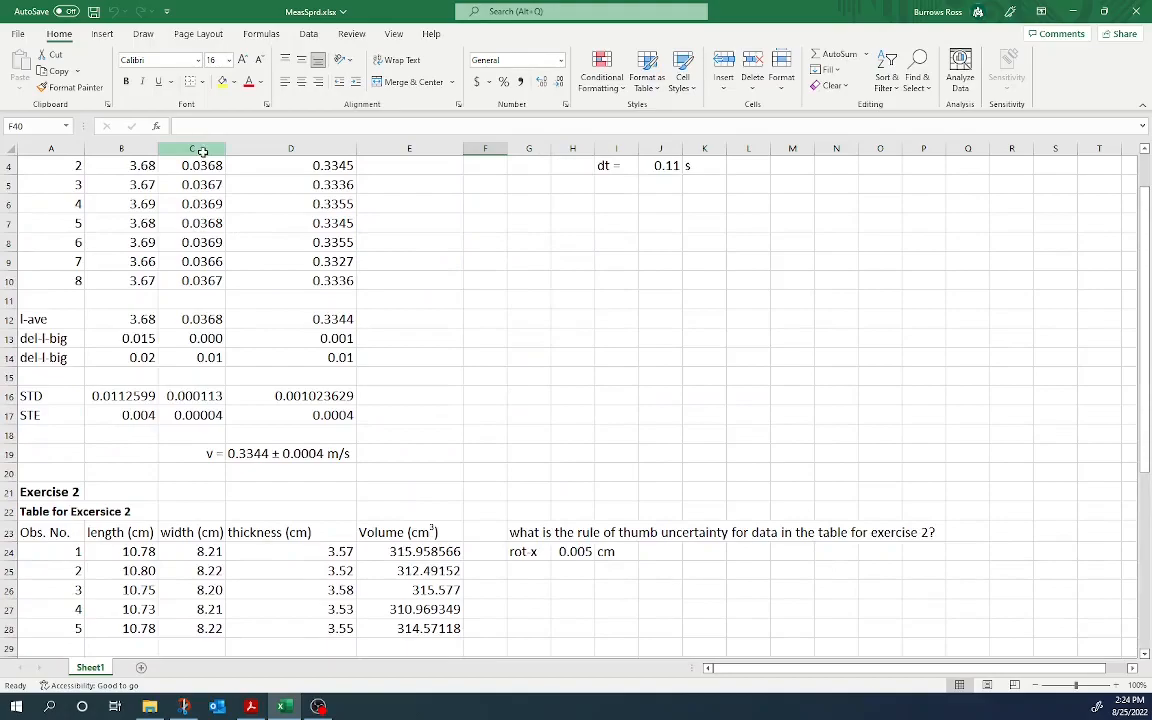
{"action": "left_click", "coordinate": [202, 151]}
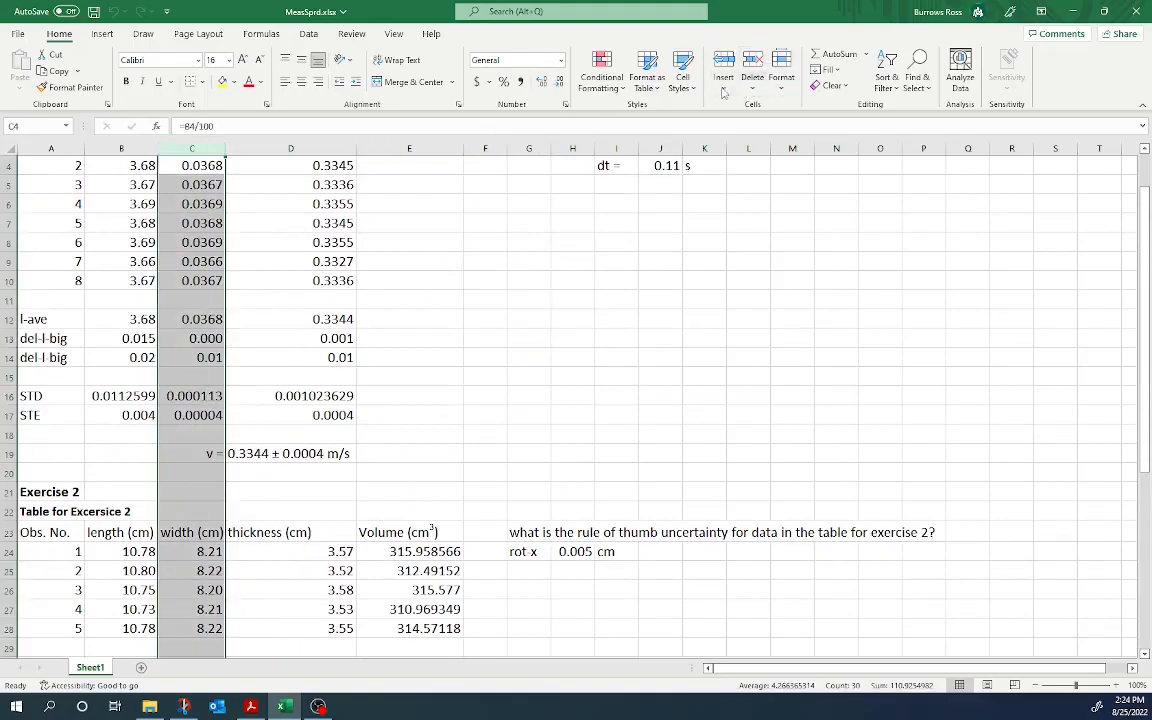
{"action": "scroll", "coordinate": [501, 231], "scroll_direction": "down", "scroll_amount": 10}
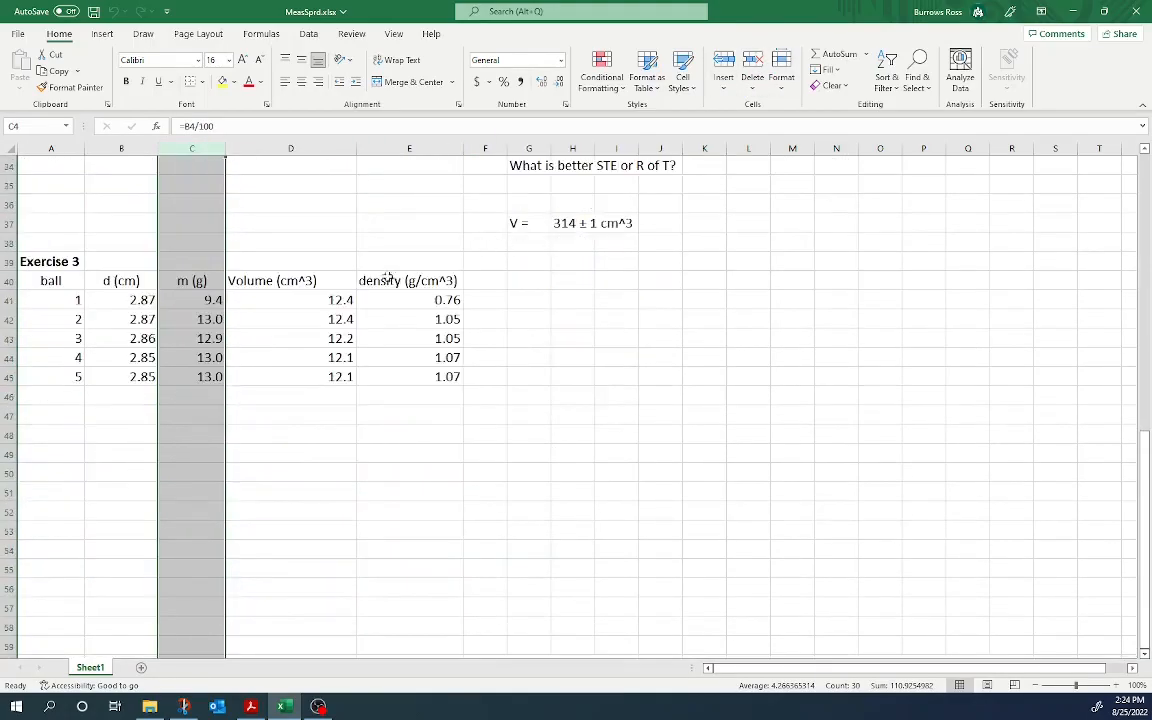
{"action": "scroll", "coordinate": [257, 236], "scroll_direction": "up", "scroll_amount": 11}
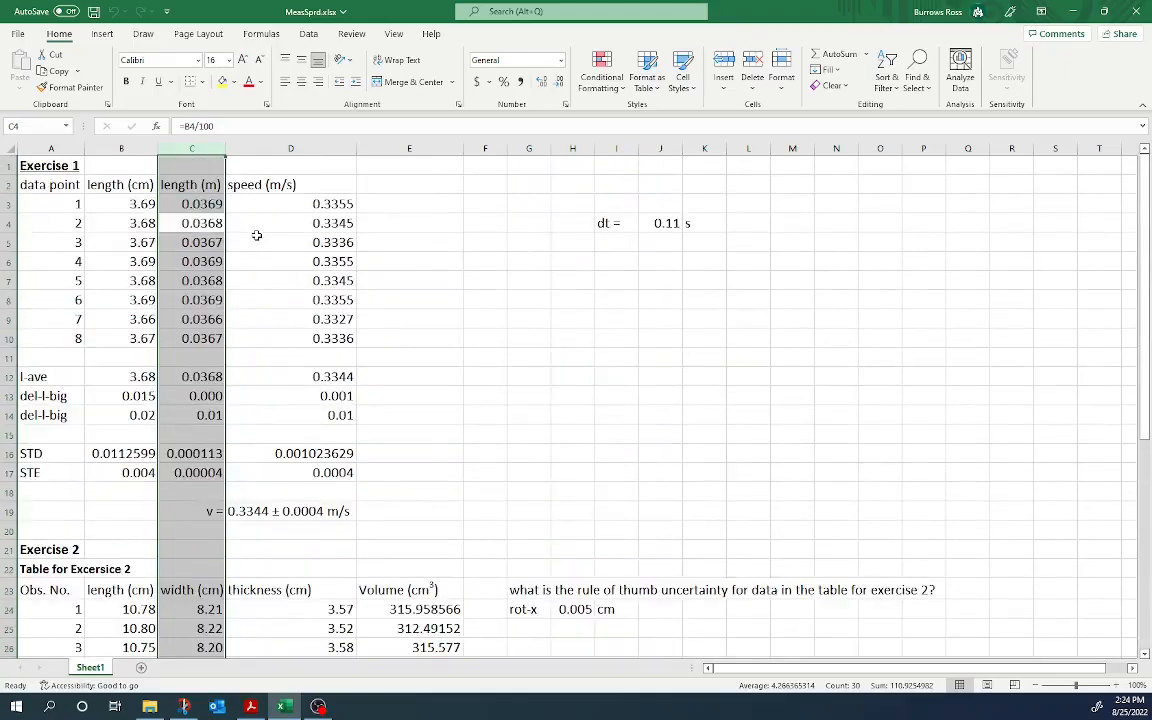
{"action": "scroll", "coordinate": [257, 235], "scroll_direction": "down", "scroll_amount": 8}
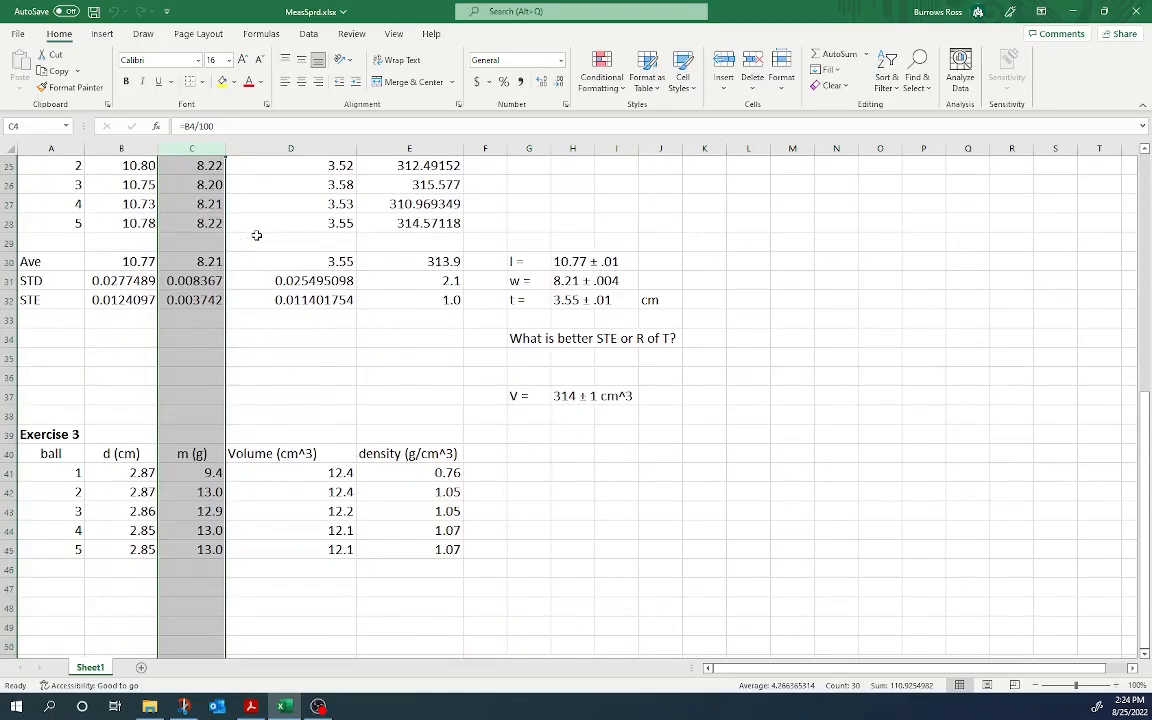
{"action": "scroll", "coordinate": [257, 235], "scroll_direction": "down", "scroll_amount": 2}
Step: Add the column heading "d (m)" in F40 of the Exercise 3 table
{"action": "left_click", "coordinate": [490, 340]}
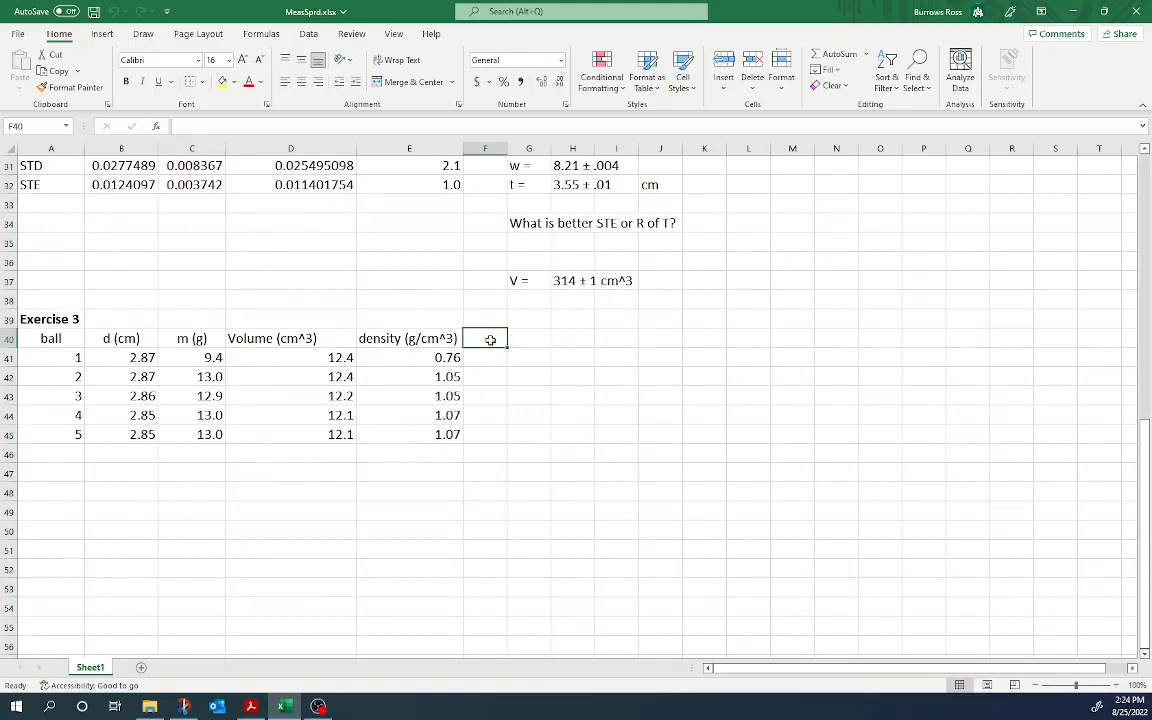
{"action": "type", "text": "d (m"}
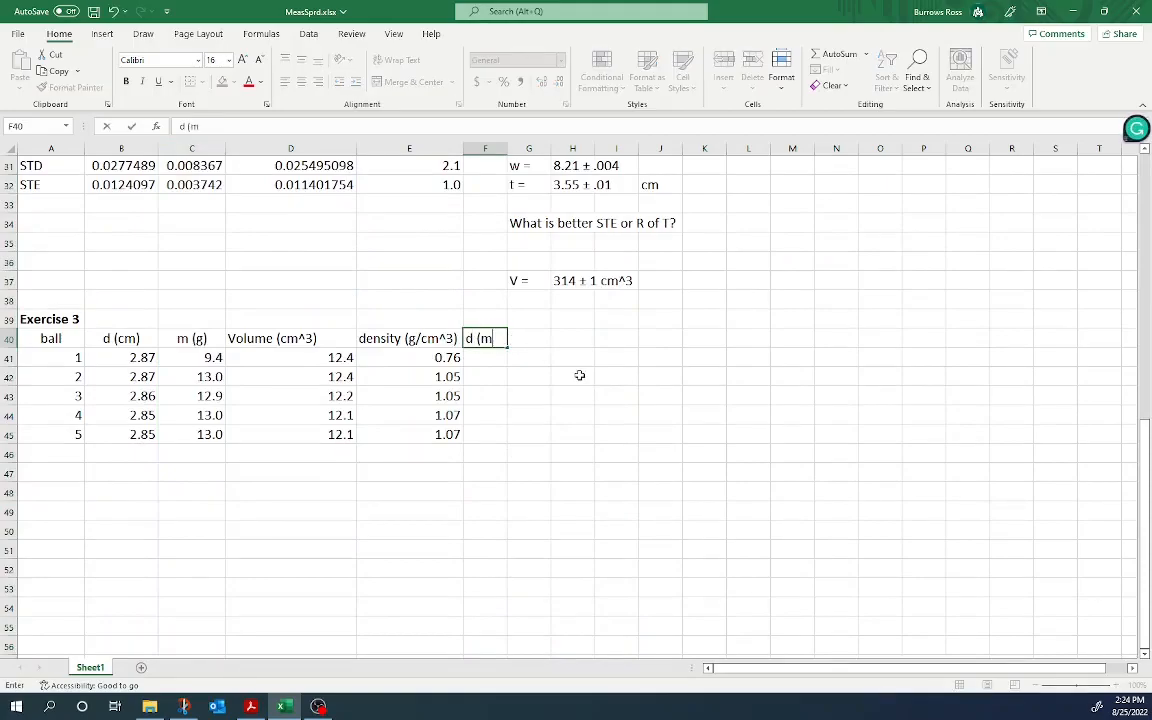
{"action": "key", "text": "Return"}
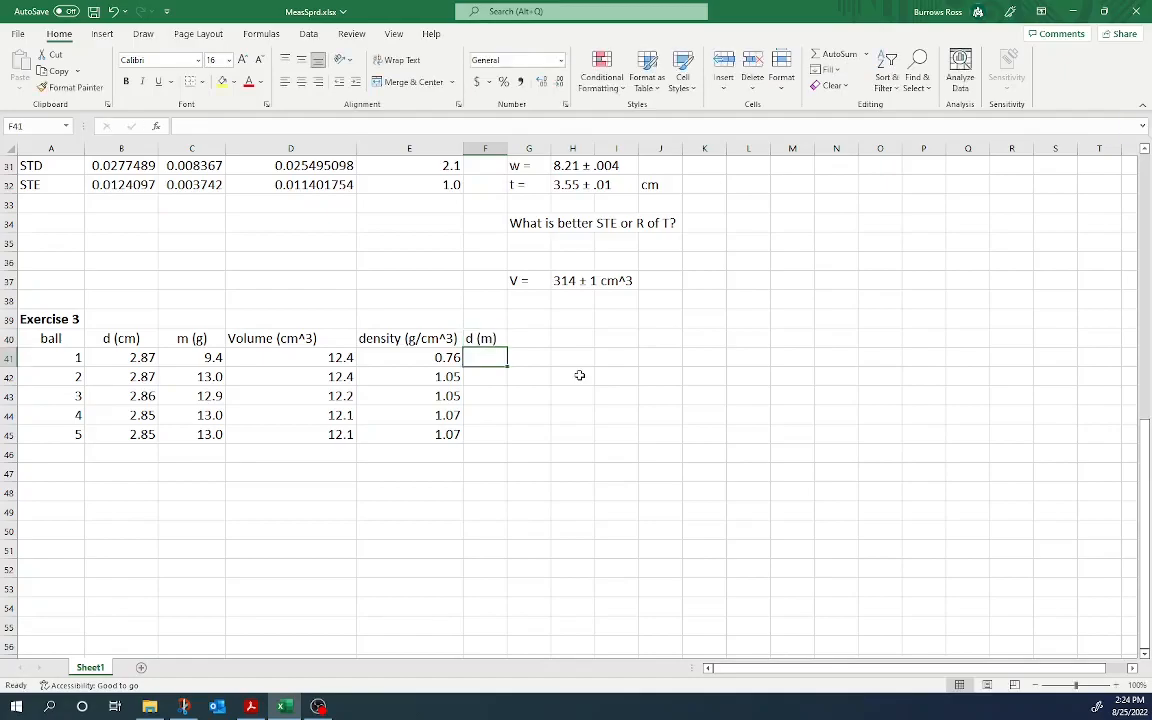
Step: Convert the first ball's diameter to metres in F41 with =B41/100 and fill the formula down to F45
{"action": "type", "text": "="}
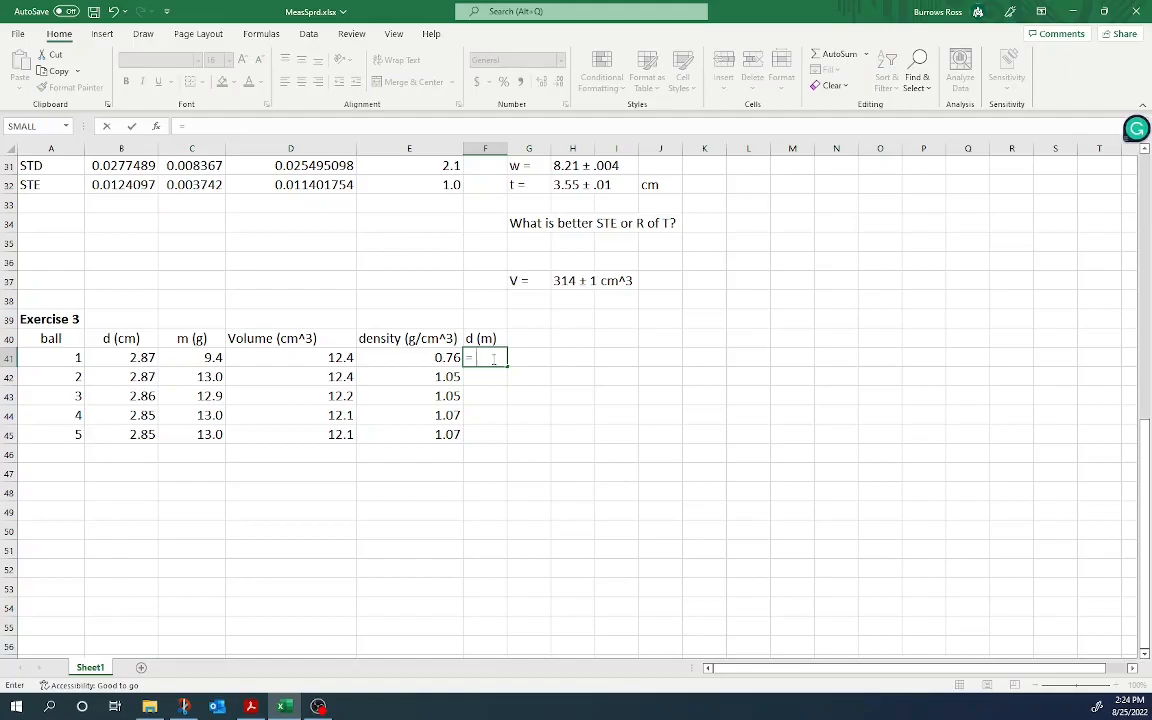
{"action": "left_click", "coordinate": [160, 357]}
{"action": "type", "text": "/100"}
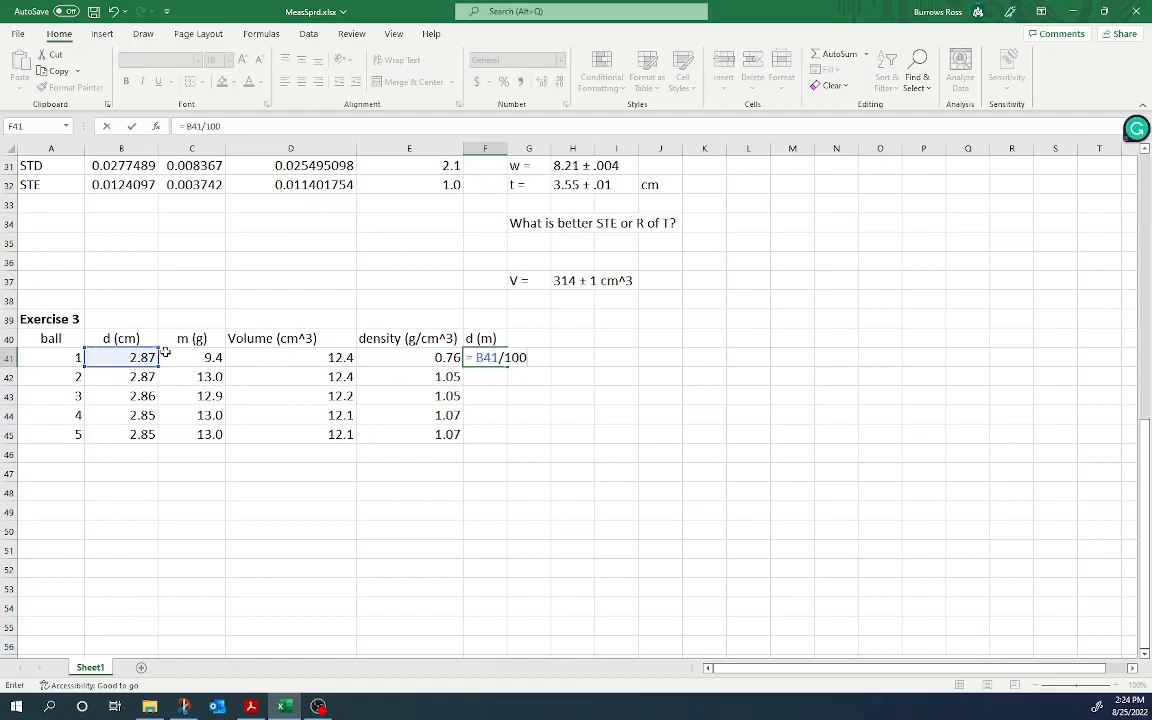
{"action": "key", "text": "Return"}
{"action": "left_click_drag", "start_coordinate": [485, 357], "coordinate": [488, 432]}
{"action": "key", "text": "ctrl+d"}
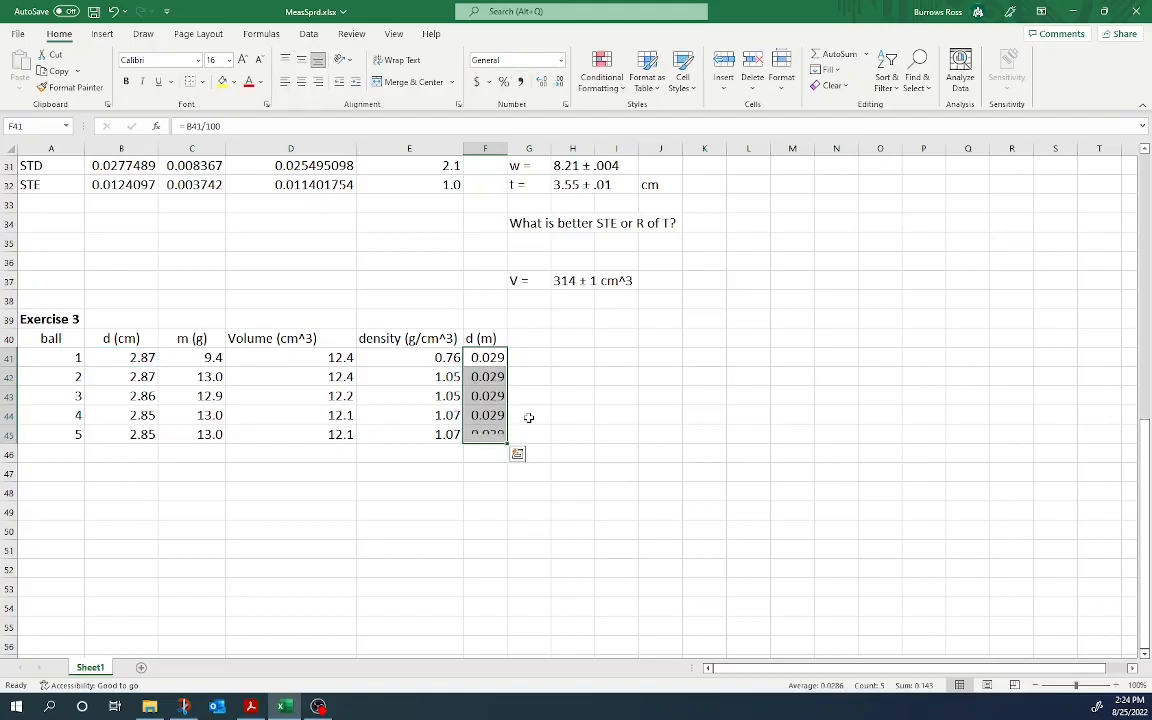
Step: Add the column heading "Vol. (cm^3)" in G40 of the Exercise 3 table and widen column G to fit it
{"action": "left_click", "coordinate": [336, 341]}
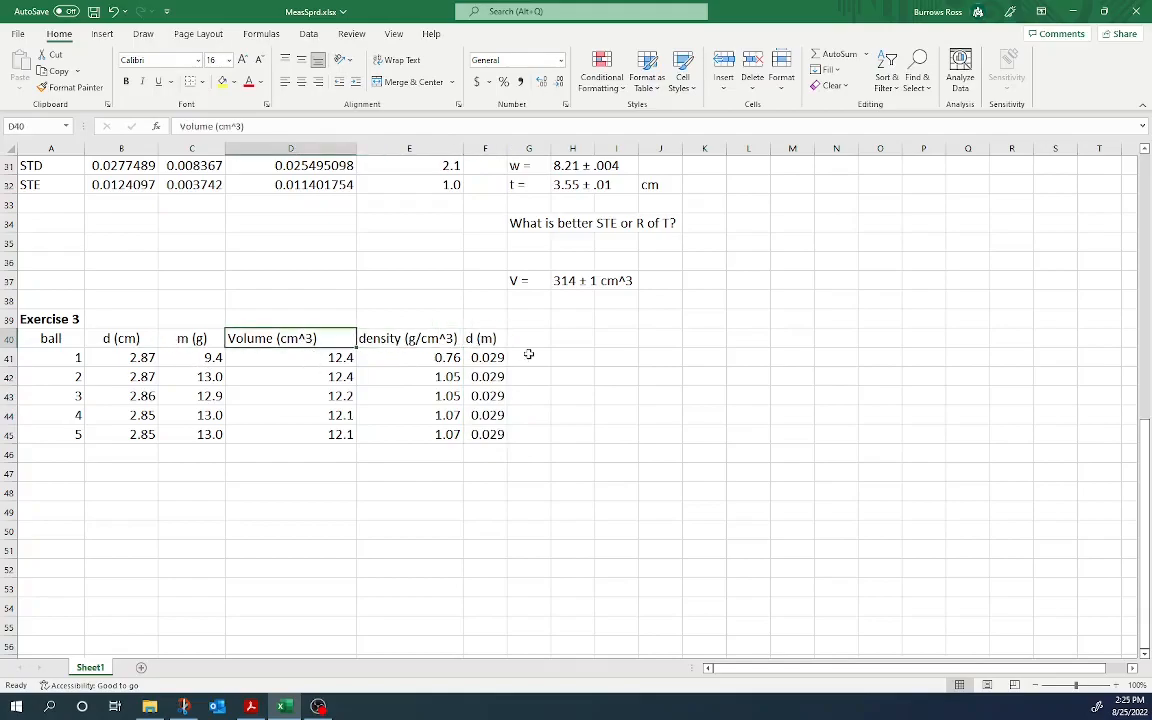
{"action": "left_click", "coordinate": [486, 341]}
{"action": "key", "text": "Down"}
{"action": "key", "text": "Down"}
{"action": "left_click", "coordinate": [532, 338]}
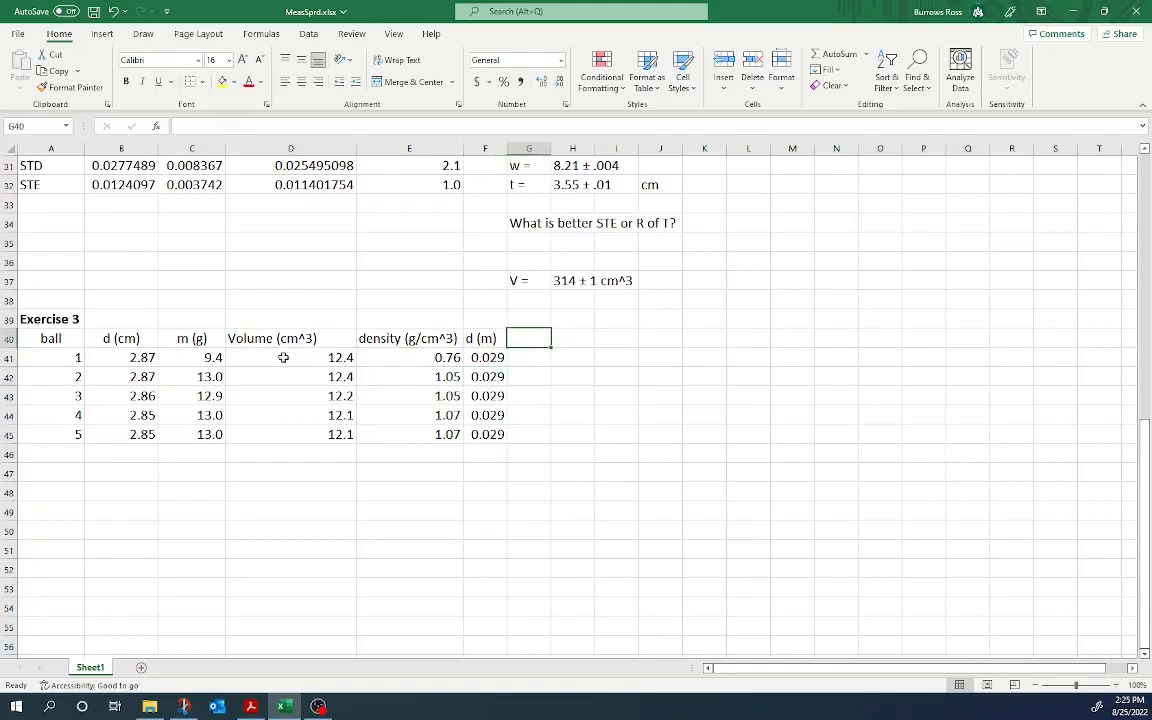
{"action": "type", "text": "Vol. (cm"}
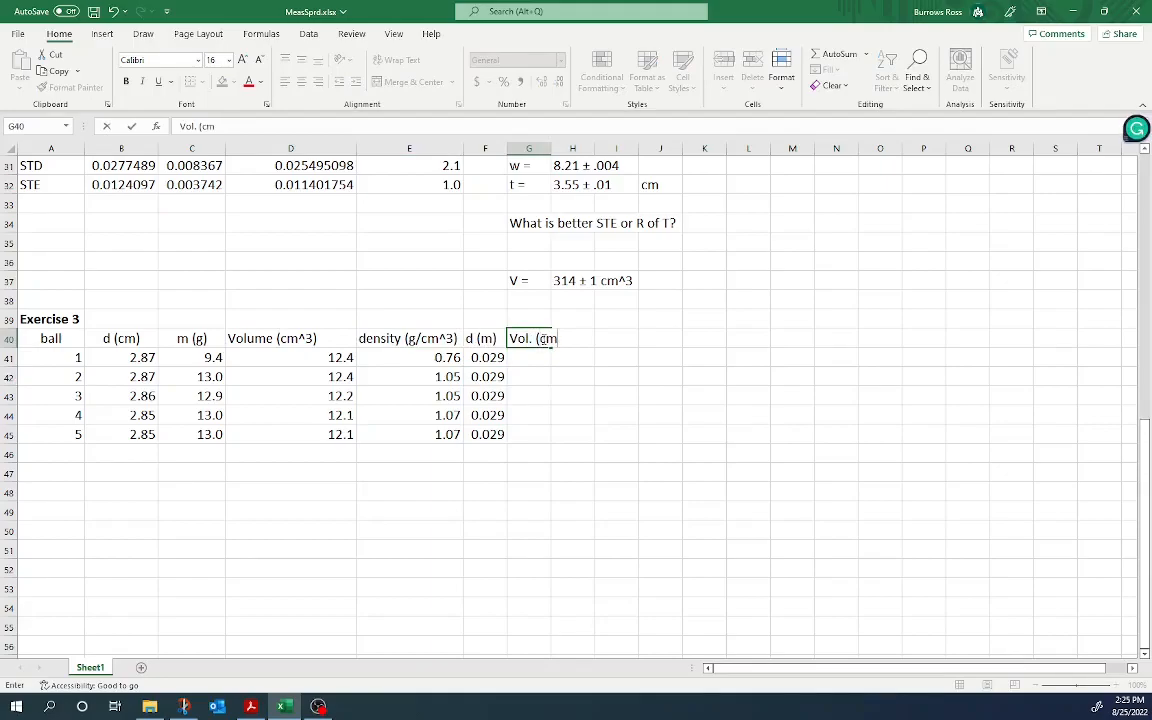
{"action": "type", "text": "^3)"}
{"action": "key", "text": "Return"}
{"action": "scroll", "coordinate": [568, 252], "scroll_direction": "up", "scroll_amount": 6}
{"action": "scroll", "coordinate": [568, 252], "scroll_direction": "down", "scroll_amount": 5}
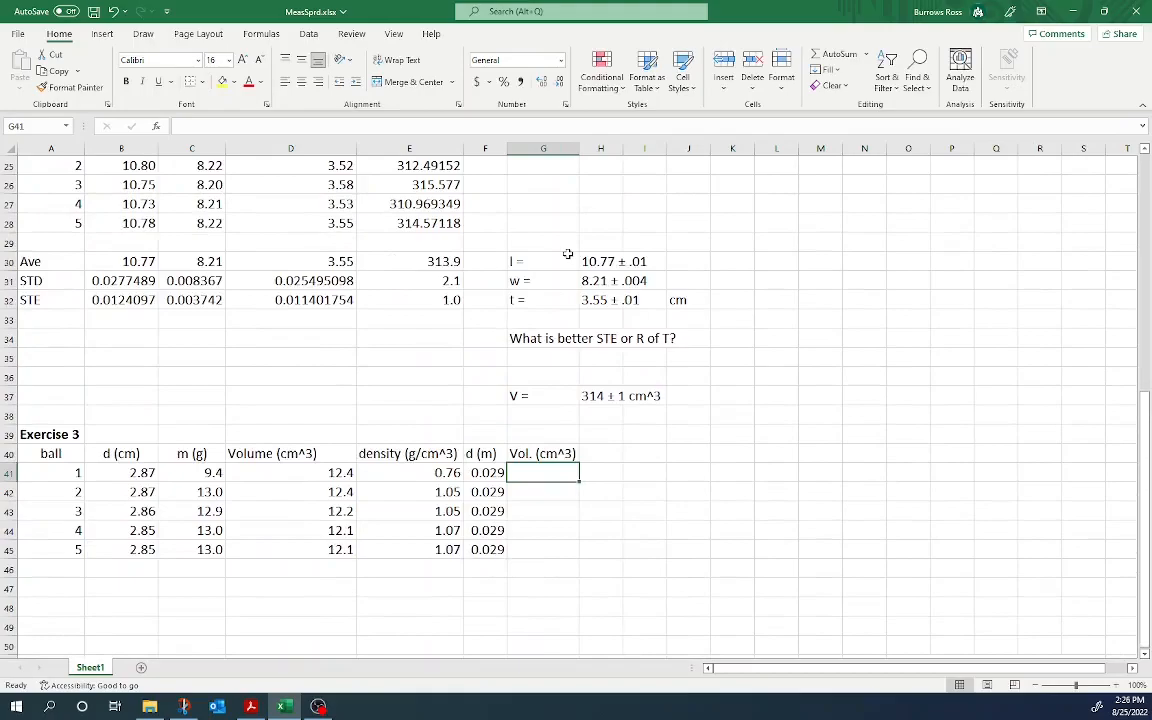
{"action": "scroll", "coordinate": [577, 293], "scroll_direction": "up", "scroll_amount": 4}
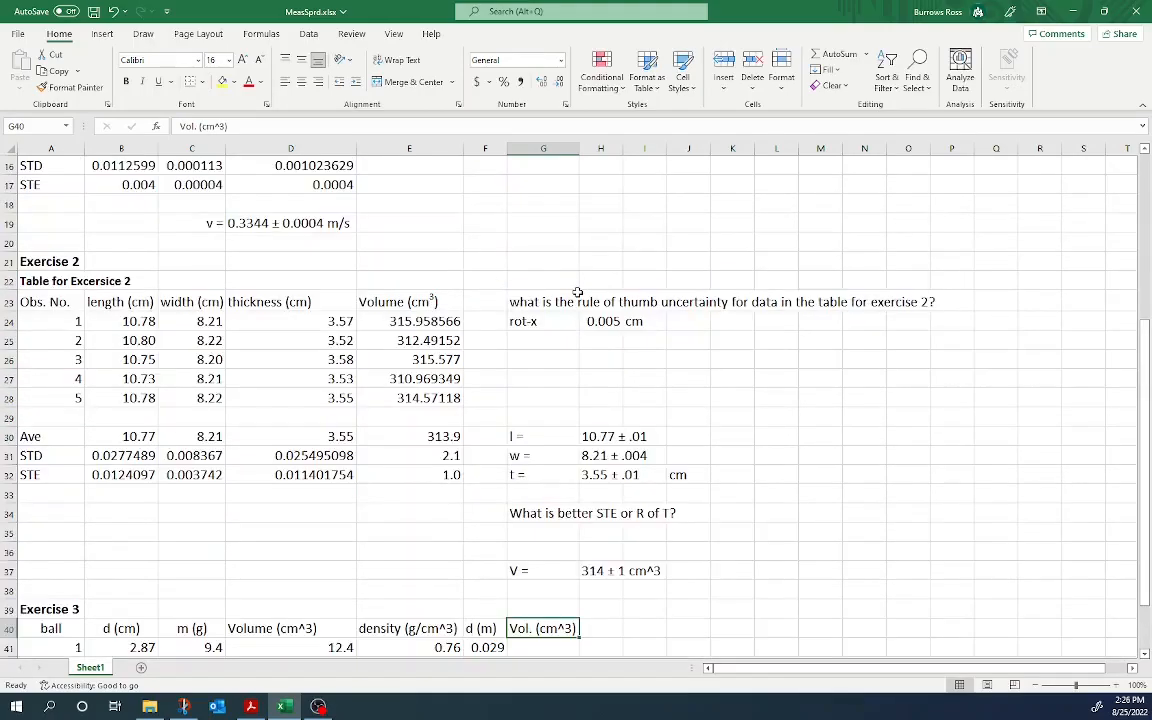
Step: Change the column heading in G40 of the Exercise 3 table to "Vol. (m^3)"
{"action": "left_click", "coordinate": [560, 301]}
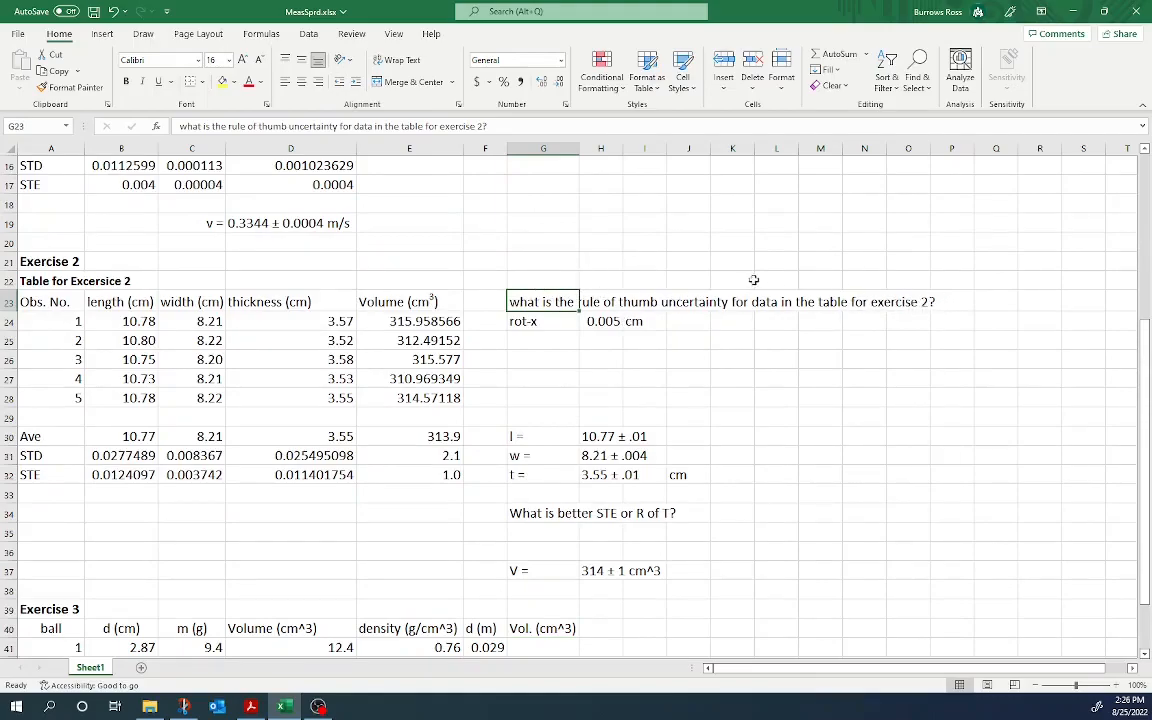
{"action": "scroll", "coordinate": [690, 252], "scroll_direction": "down", "scroll_amount": 3}
{"action": "left_click", "coordinate": [550, 459]}
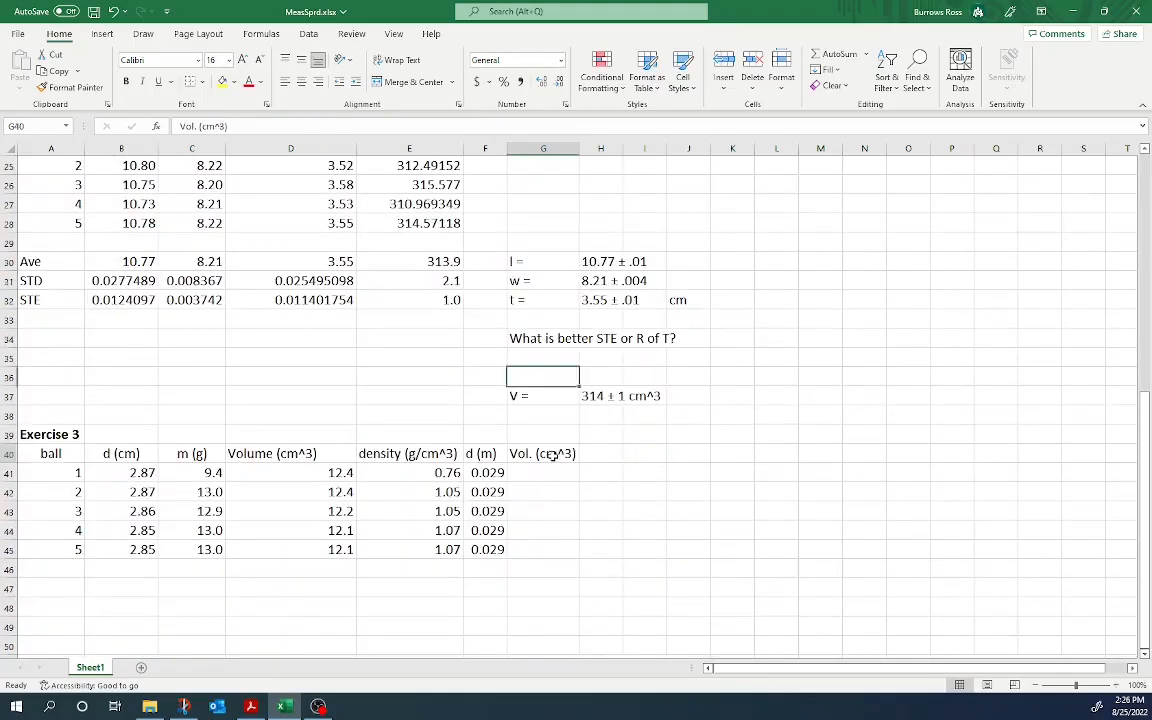
{"action": "left_click", "coordinate": [531, 477]}
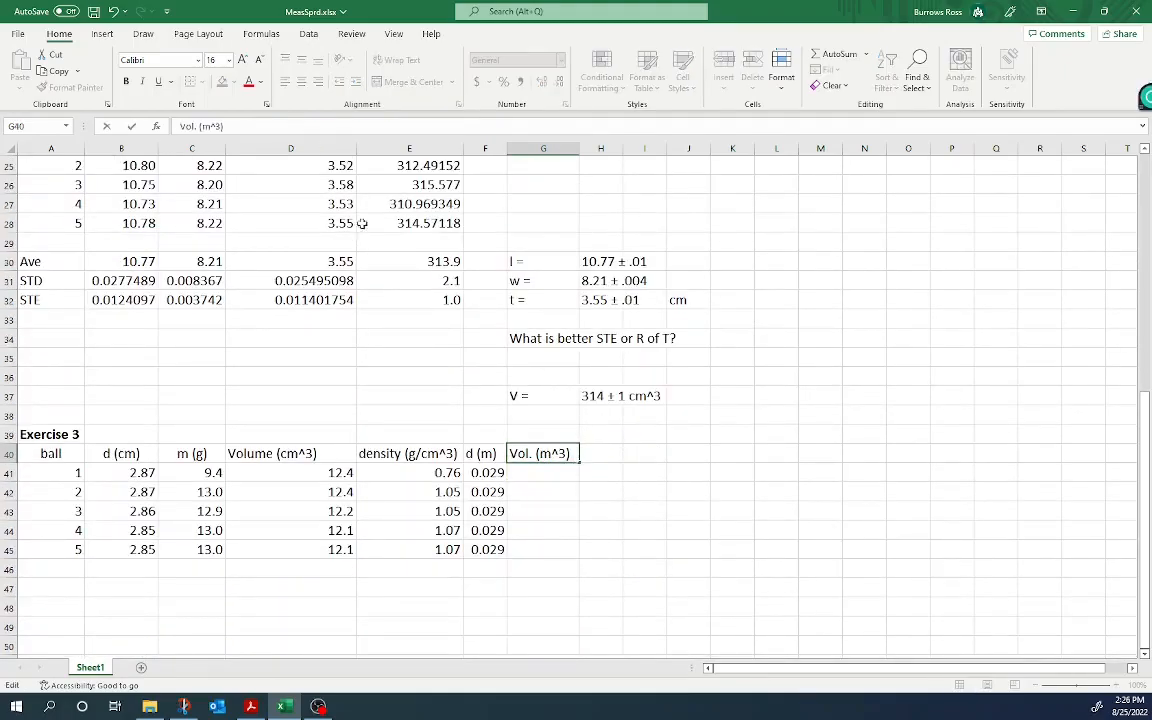
{"action": "left_click", "coordinate": [572, 467]}
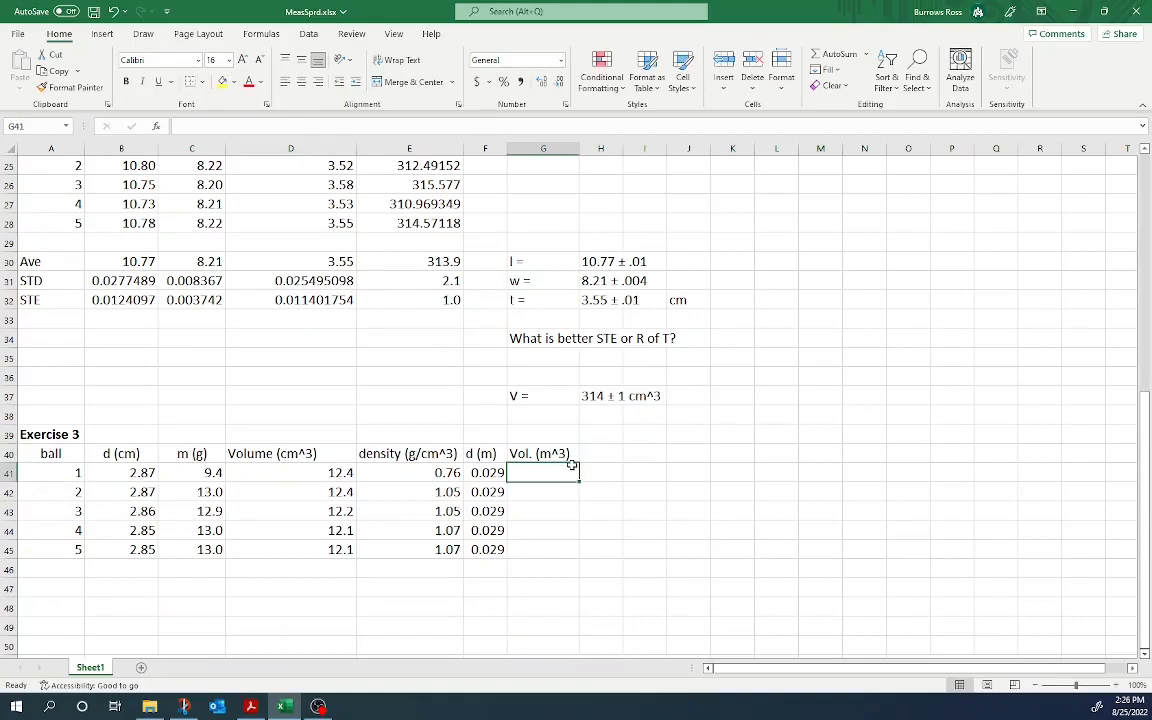
Step: Enter the first ball's volume formula =4*PI()*(F41/2)/3 in G41, based on the diameter in metres
{"action": "type", "text": "=4*PI("}
{"action": "left_click", "coordinate": [495, 473]}
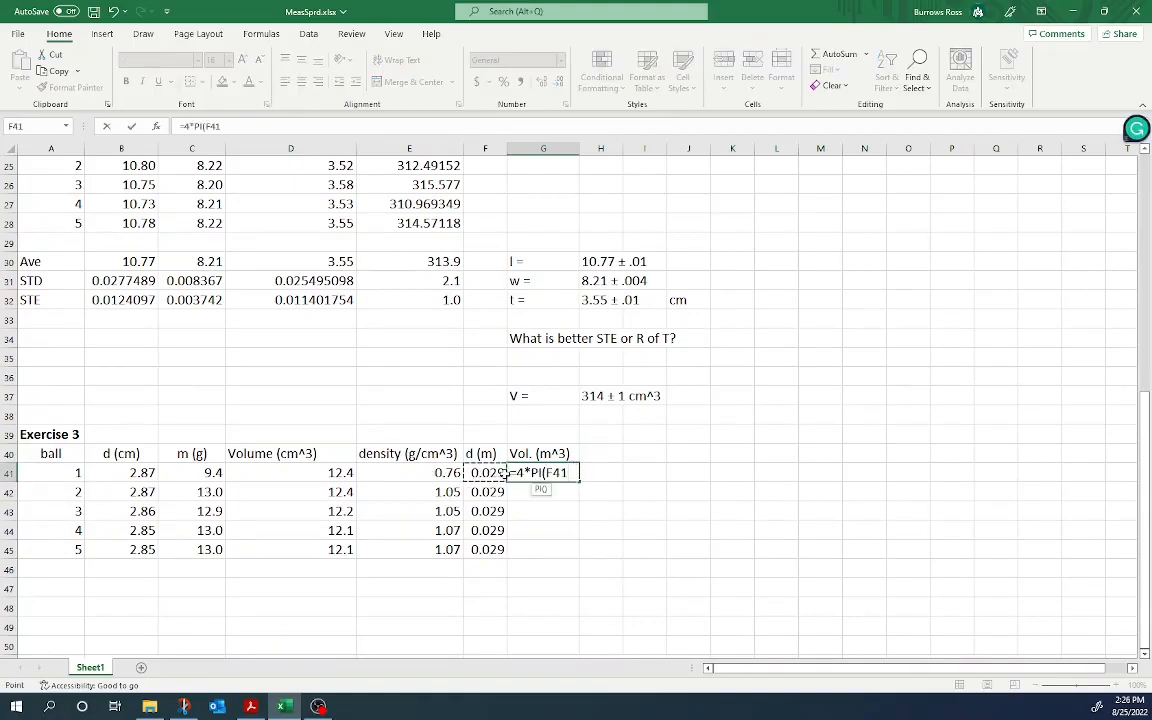
{"action": "type", "text": "/"}
{"action": "key", "text": "BackSpace"}
{"action": "key", "text": "BackSpace"}
{"action": "type", "text": ")"}
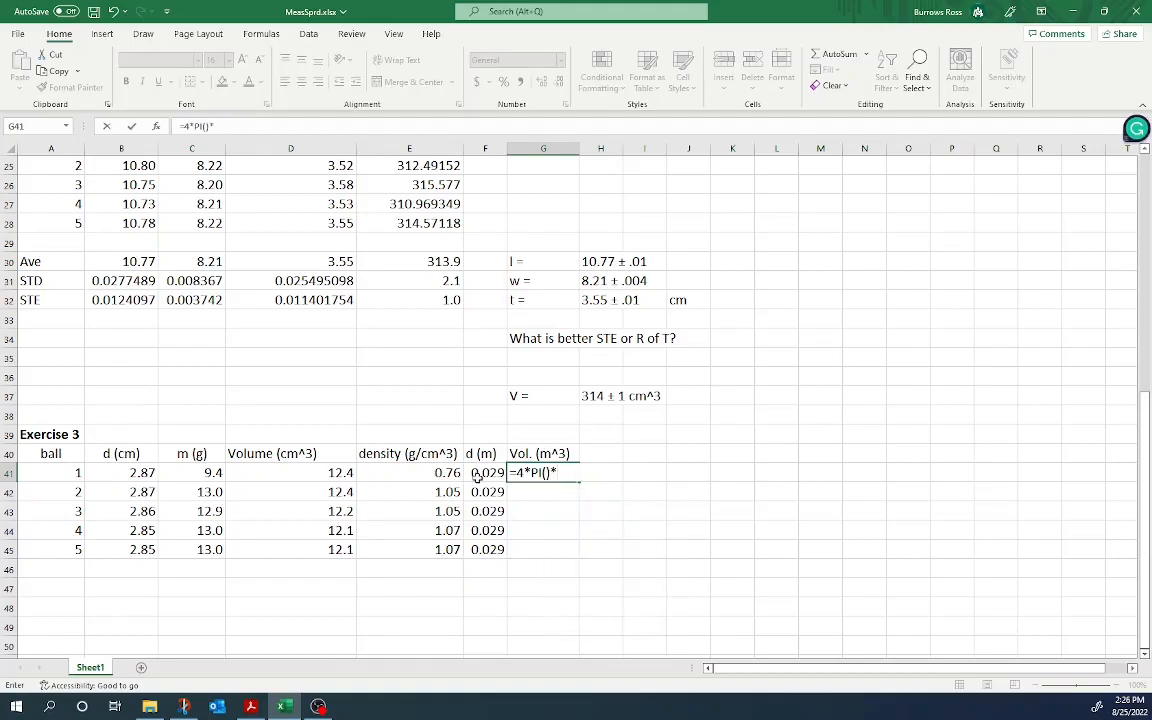
{"action": "type", "text": "*("}
{"action": "left_click", "coordinate": [487, 473]}
{"action": "type", "text": "/"}
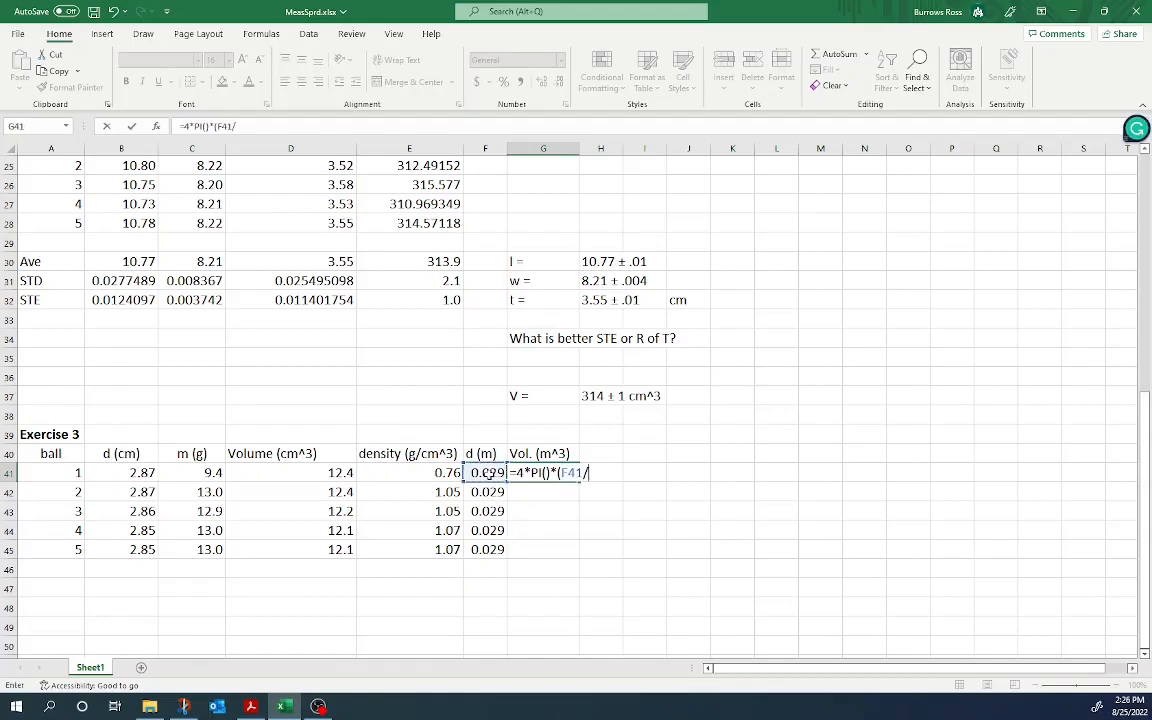
{"action": "type", "text": "2)/3"}
{"action": "key", "text": "ctrl+Return"}
Step: Cube the radius in G41 so the formula reads =4*PI()*(F41/2)^3/3, and fill it down to G45
{"action": "left_click", "coordinate": [295, 130]}
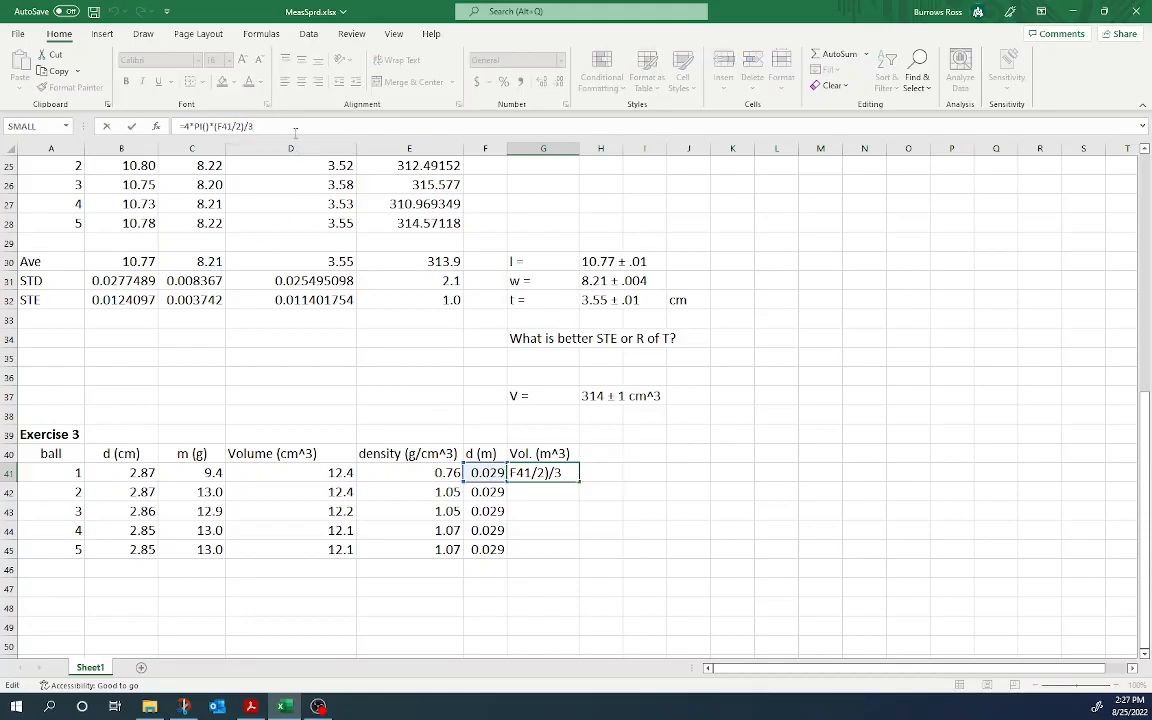
{"action": "type", "text": "^3"}
{"action": "key", "text": "ctrl+Return"}
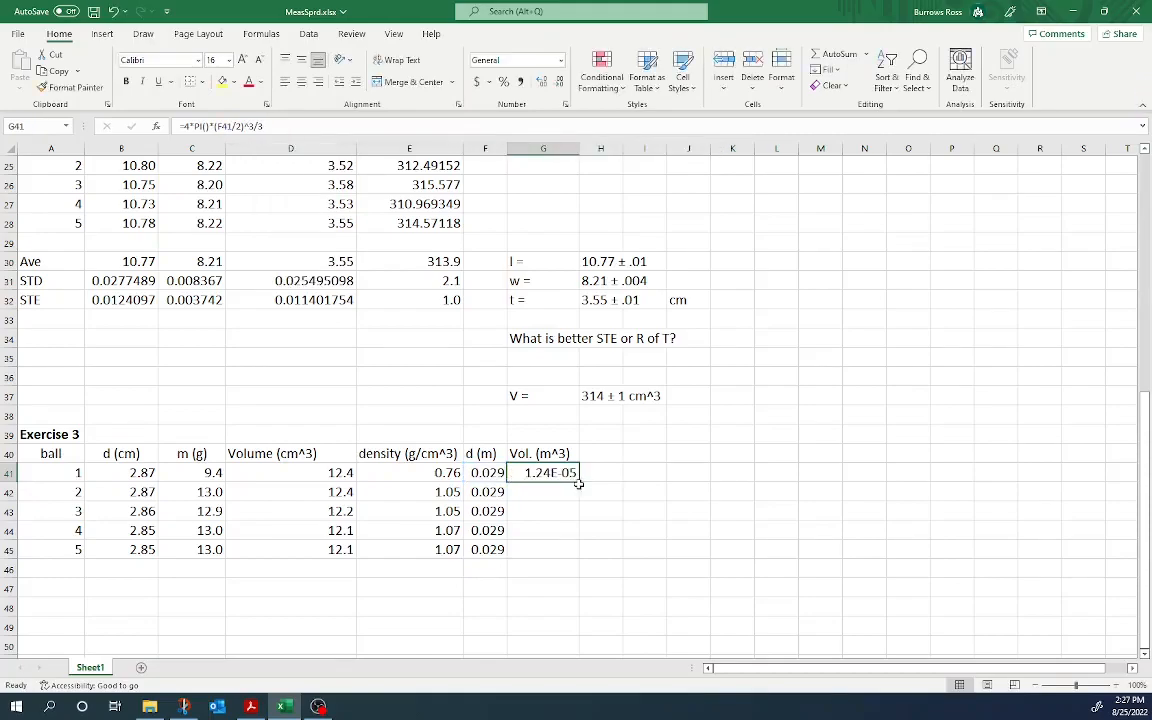
{"action": "left_click_drag", "start_coordinate": [579, 482], "coordinate": [578, 554]}
{"action": "left_click", "coordinate": [645, 530]}
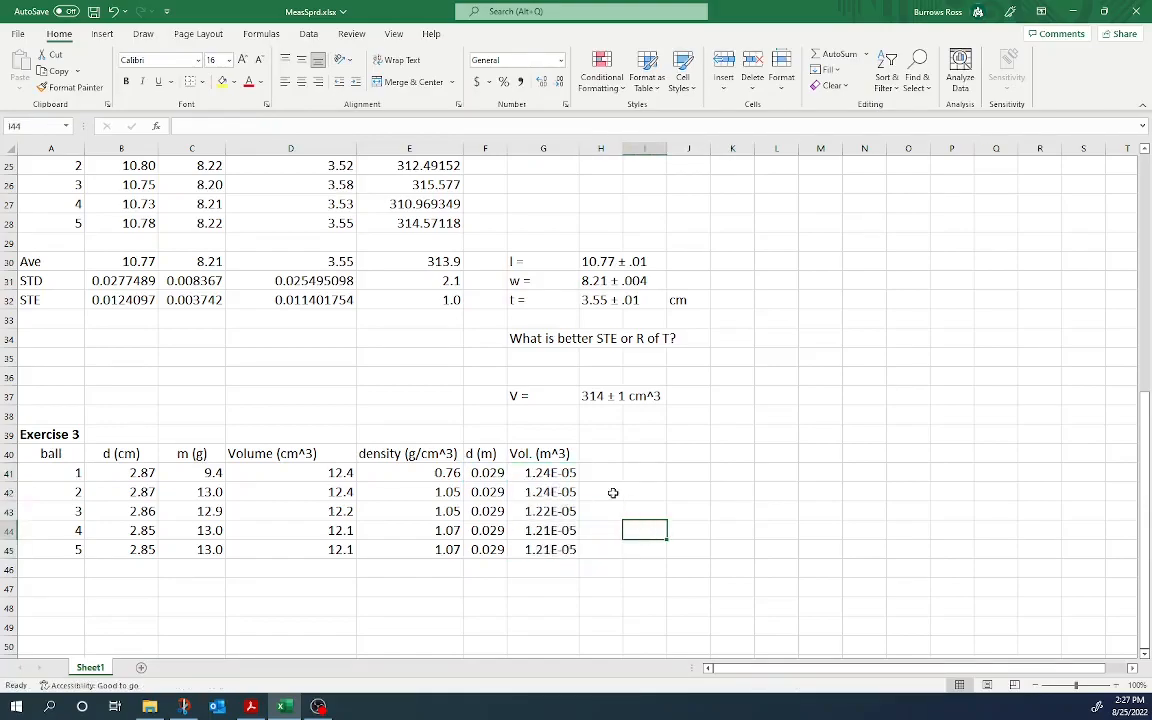
Step: Move the "Vol. (m^3)" heading and its values from G40:G45 to H40:H45
{"action": "left_click_drag", "start_coordinate": [541, 453], "coordinate": [543, 545]}
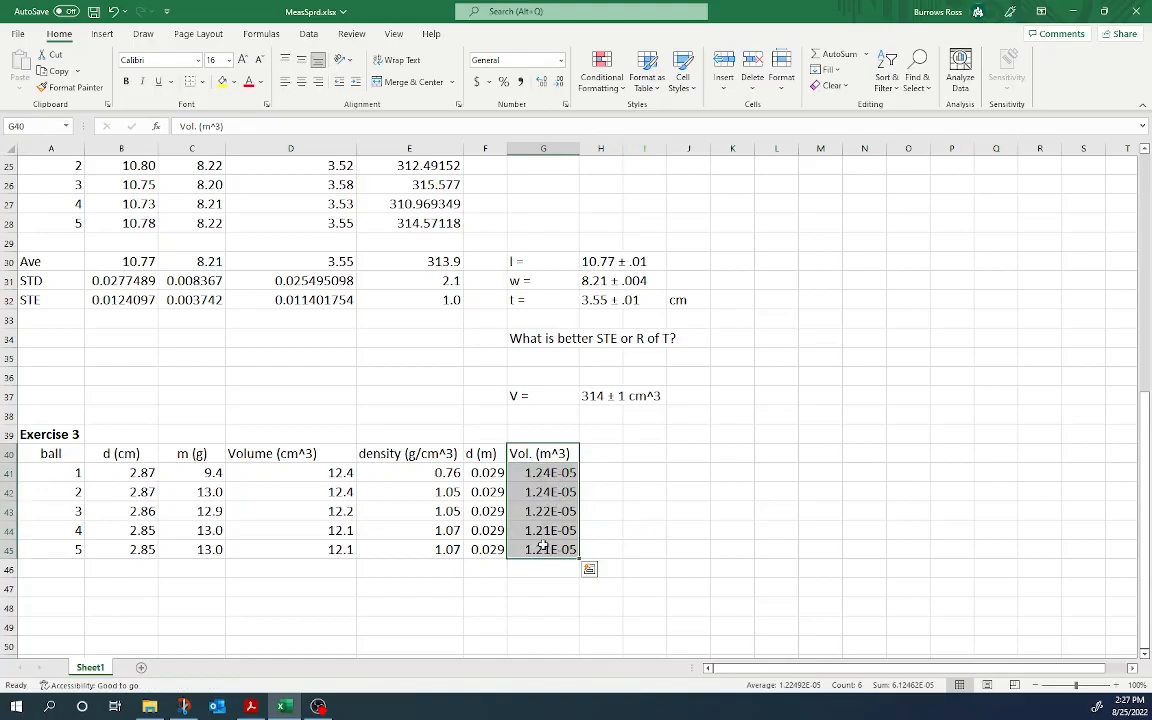
{"action": "key", "text": "ctrl+c"}
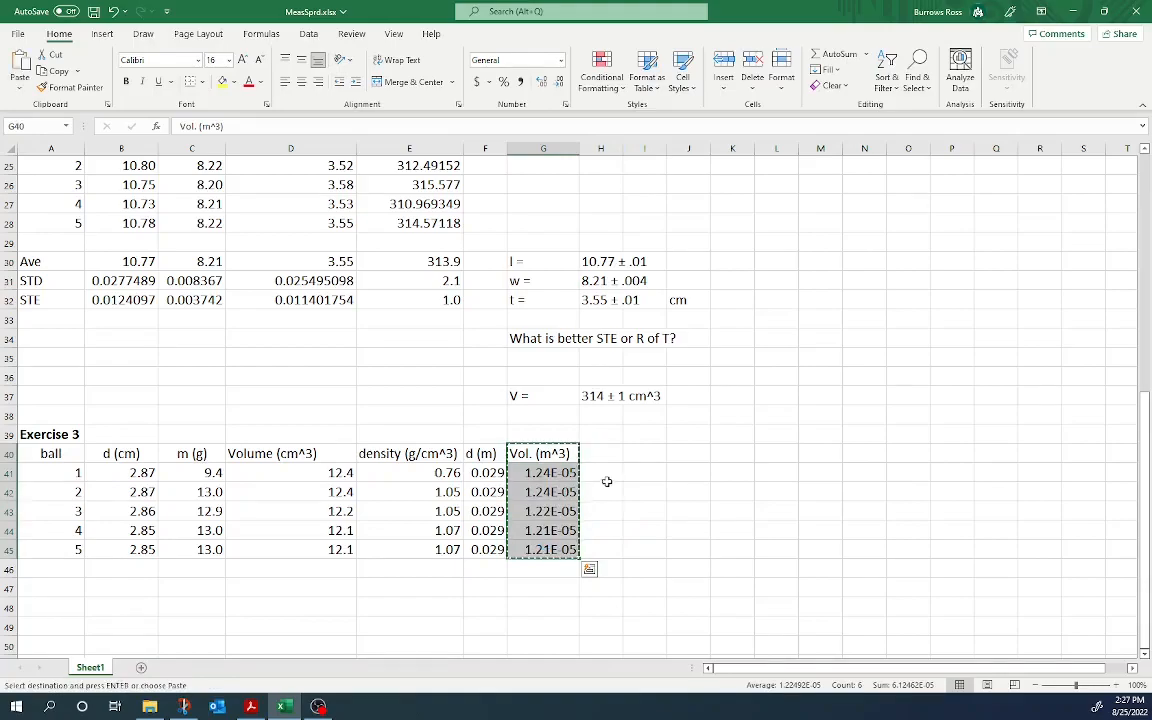
{"action": "left_click", "coordinate": [611, 453]}
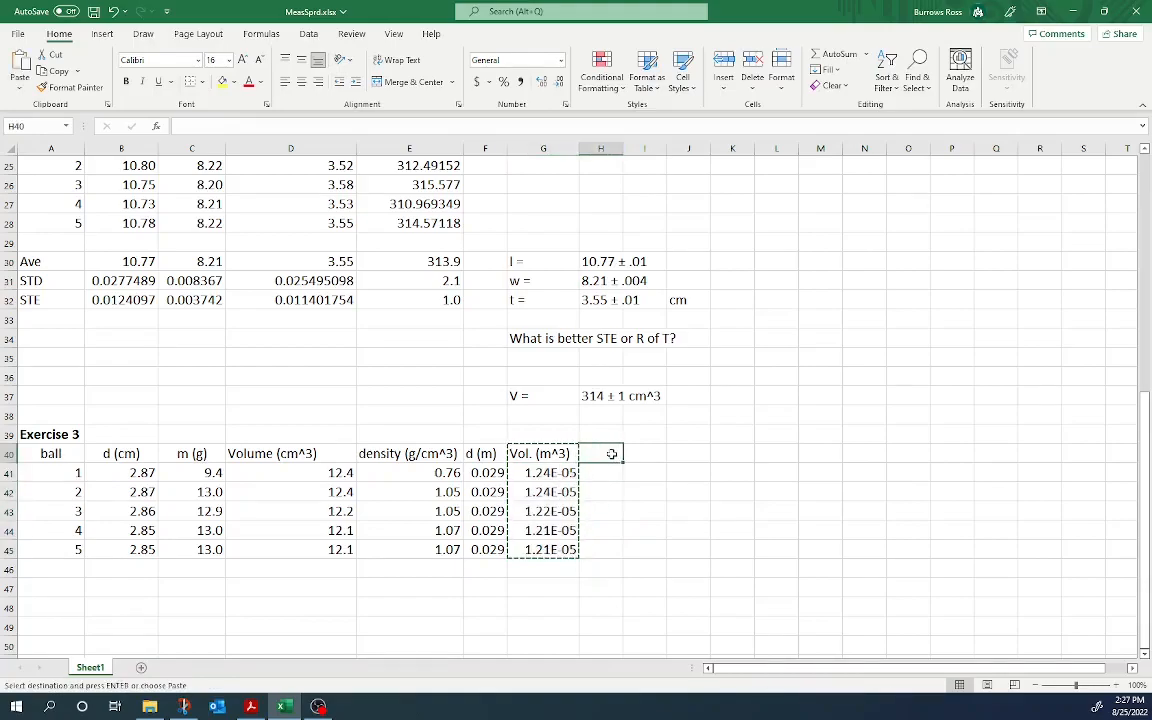
{"action": "key", "text": "ctrl+v"}
Step: Add the column heading "m (kg)" in G40 and narrow column G to fit its contents
{"action": "left_click", "coordinate": [541, 453]}
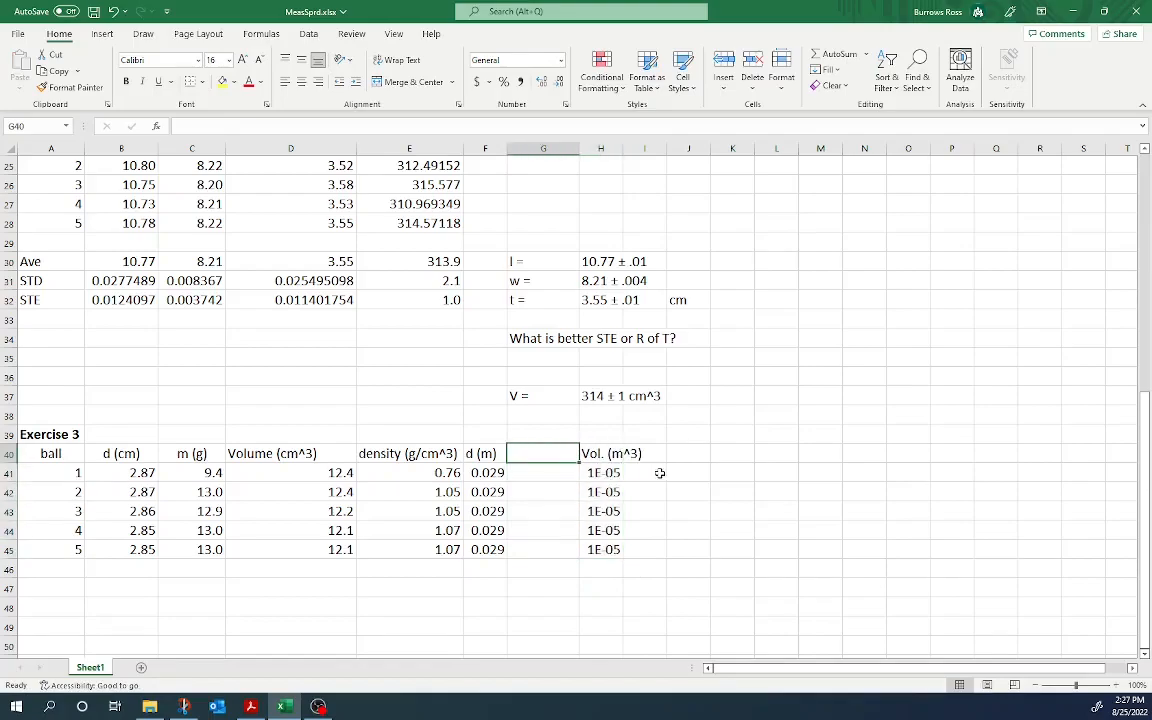
{"action": "type", "text": "m "}
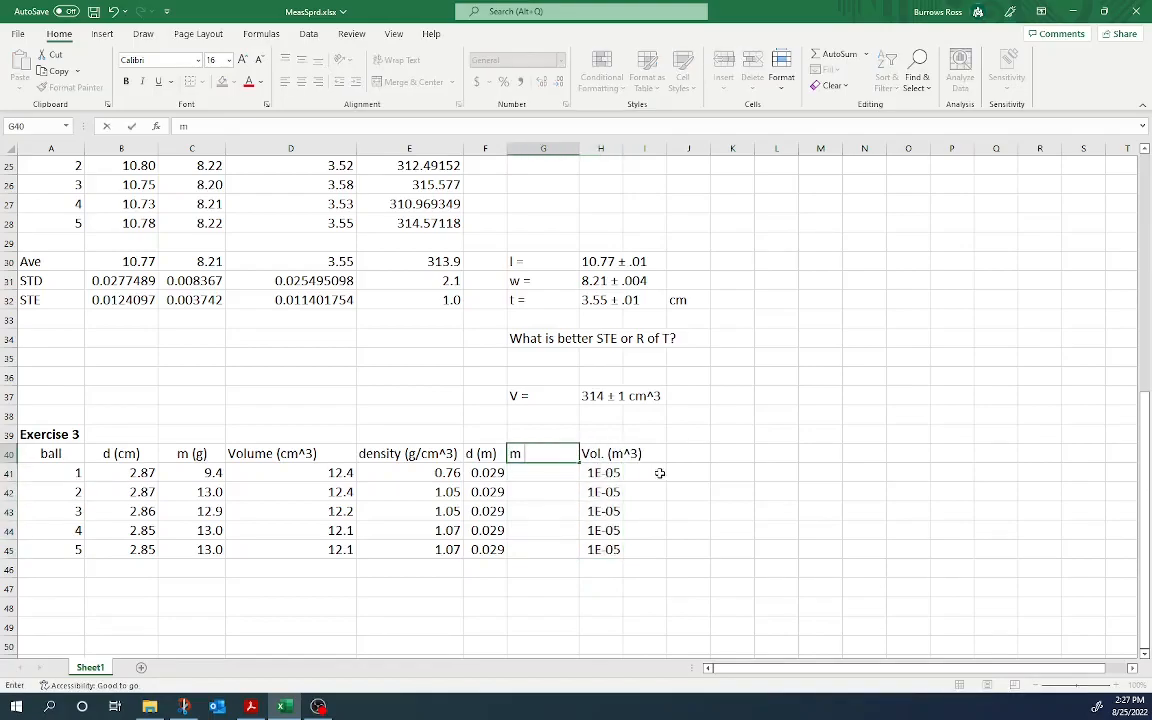
{"action": "type", "text": "(kg)"}
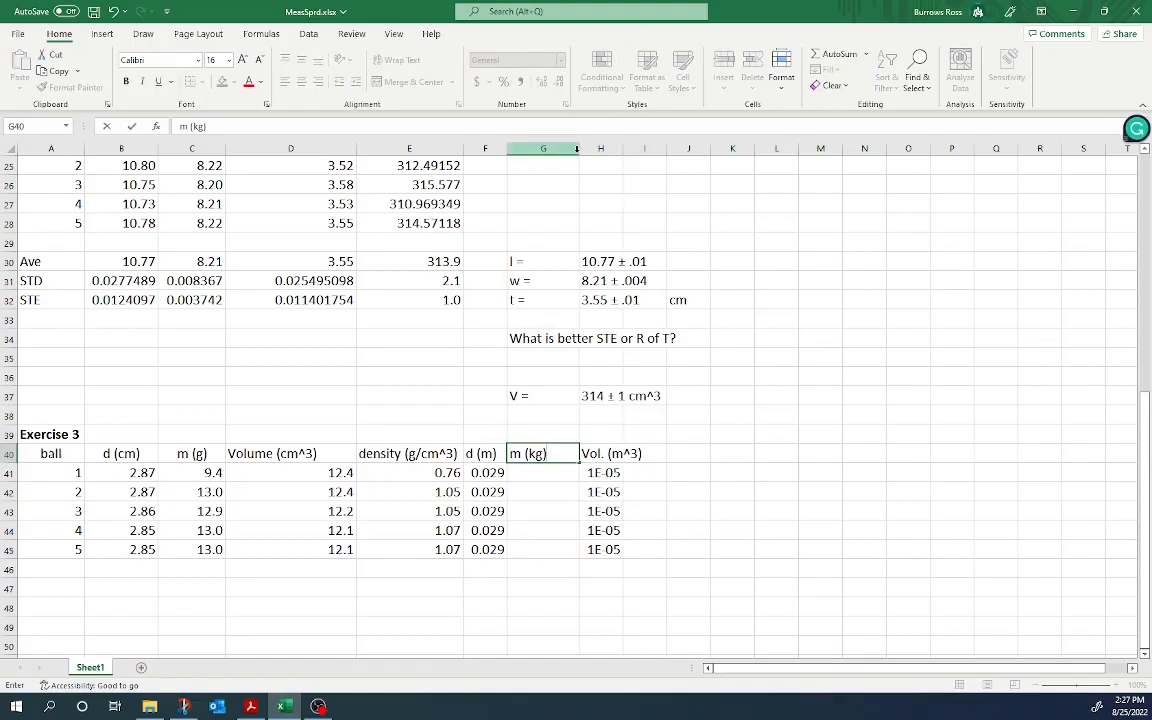
{"action": "key", "text": "Return"}
Step: Convert the first ball's mass to kilograms in G41 with =C41/1000 and fill the formula down to G45
{"action": "type", "text": "="}
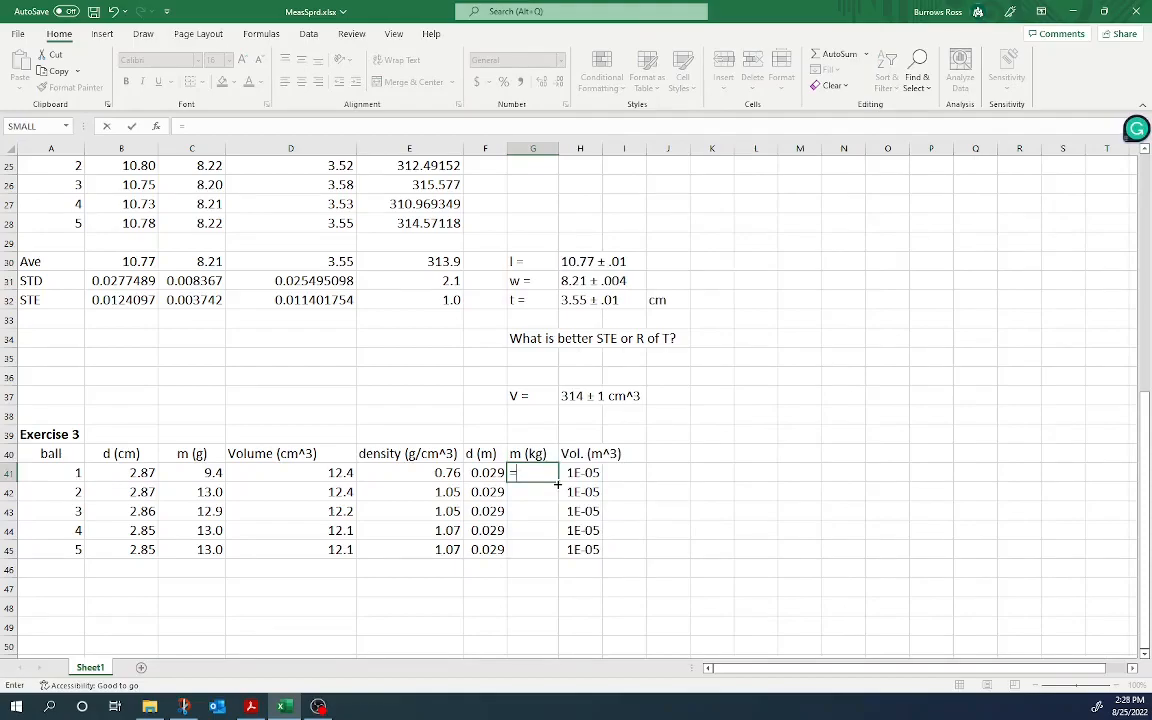
{"action": "left_click", "coordinate": [217, 474]}
{"action": "type", "text": "/1000"}
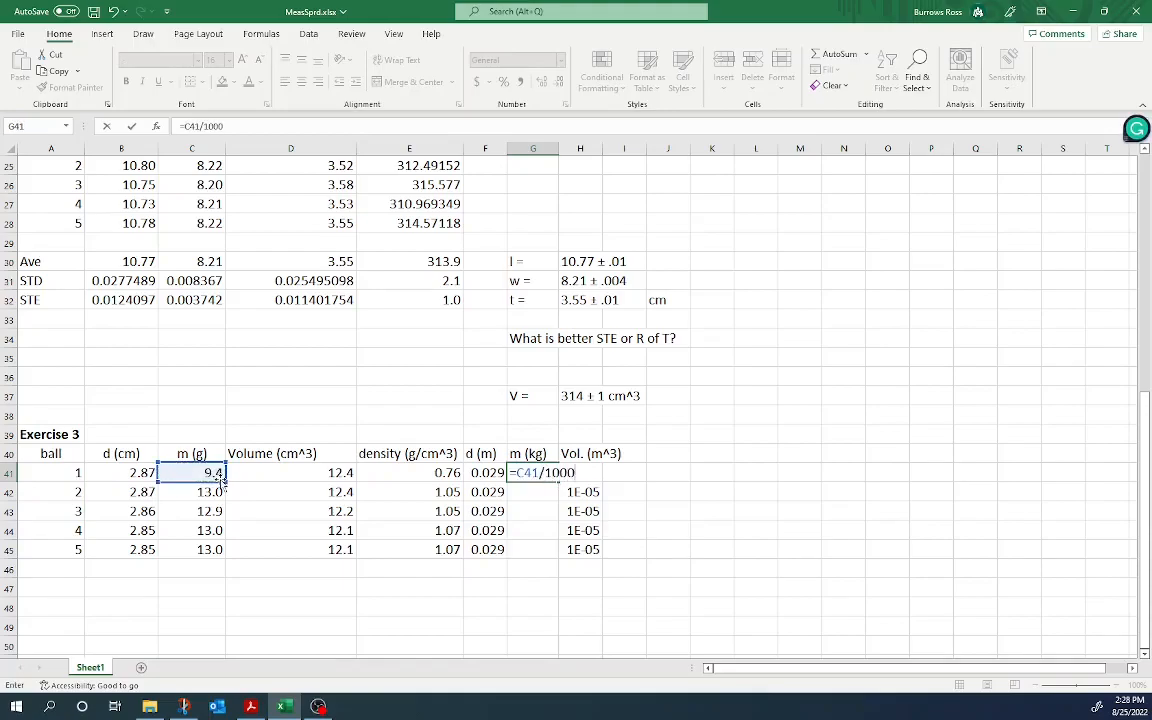
{"action": "key", "text": "Return"}
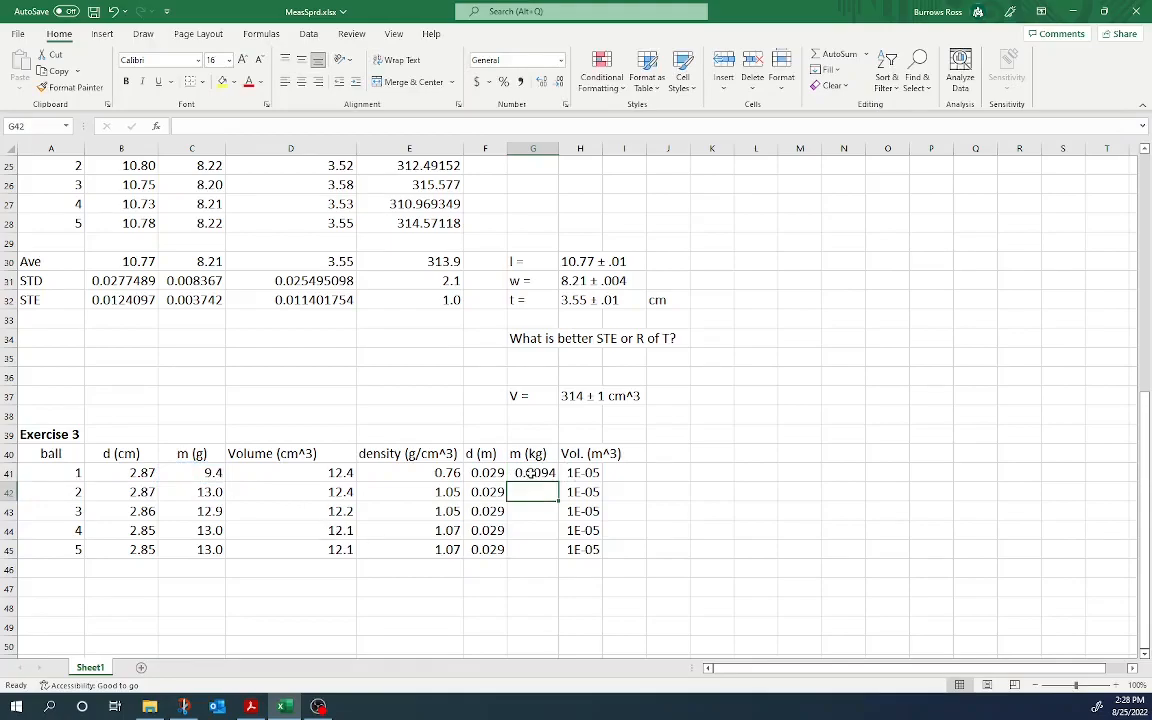
{"action": "left_click_drag", "start_coordinate": [530, 472], "coordinate": [532, 547]}
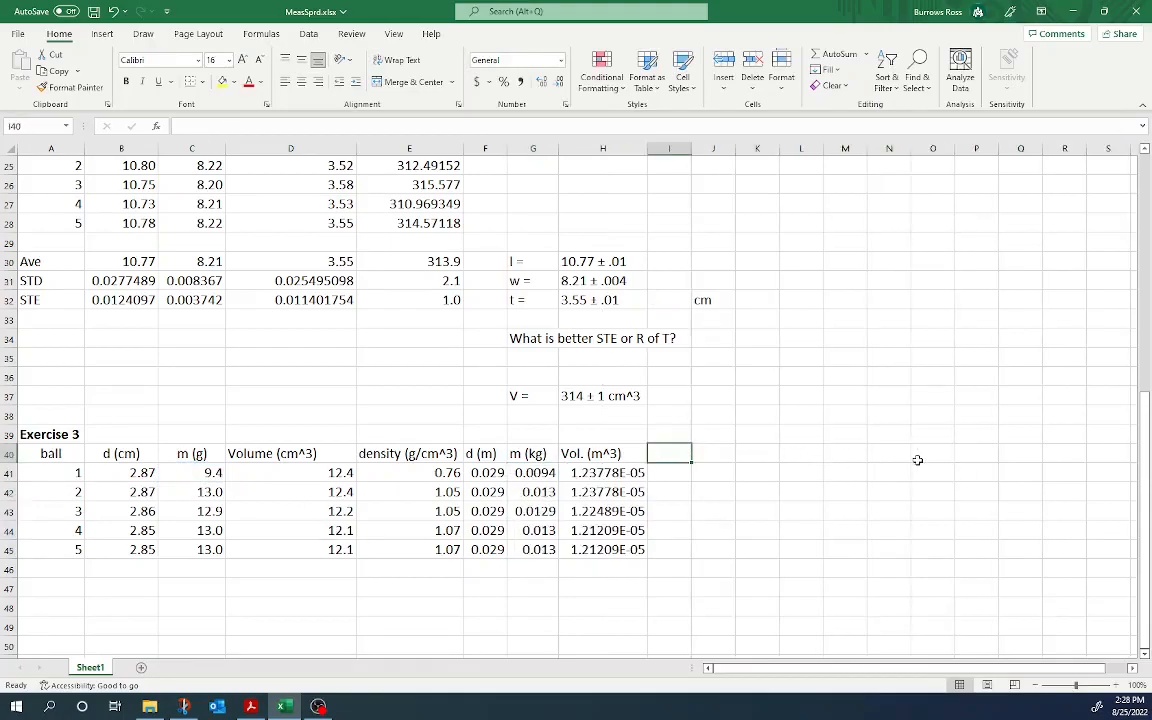
Step: Add the column heading "density (kg/m^3)" in I40 and widen columns H and I to fit their contents
{"action": "type", "text": "density ("}
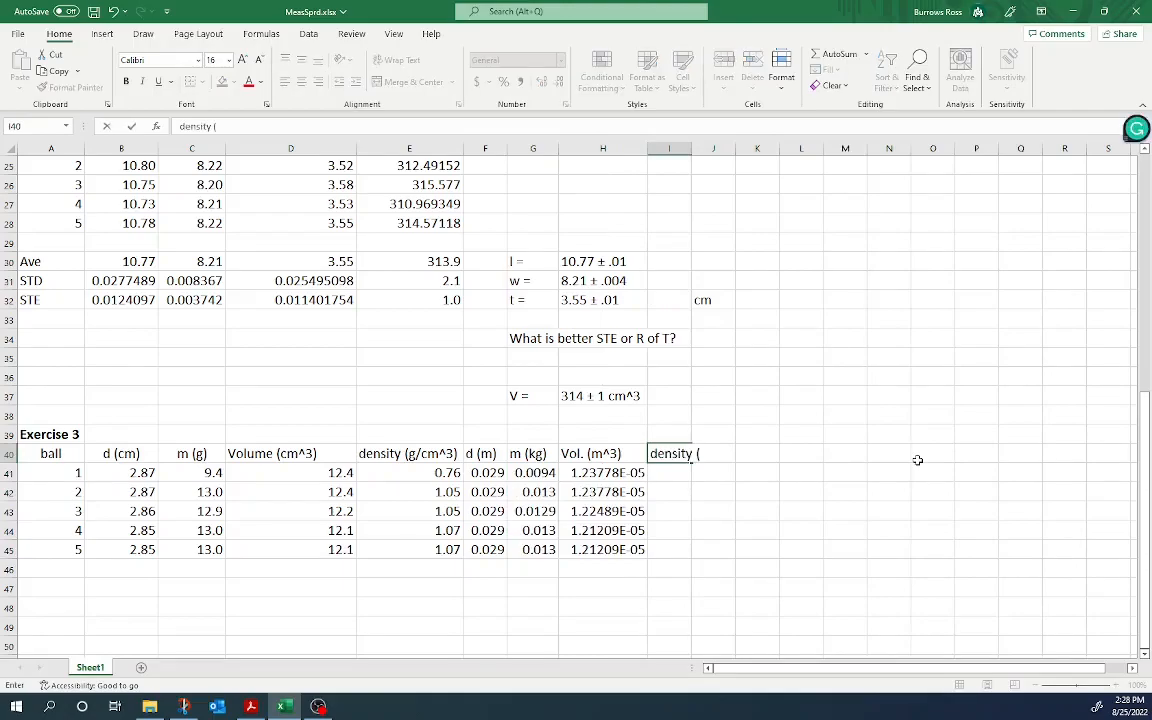
{"action": "type", "text": "kg/m^3)"}
{"action": "left_click", "coordinate": [710, 467]}
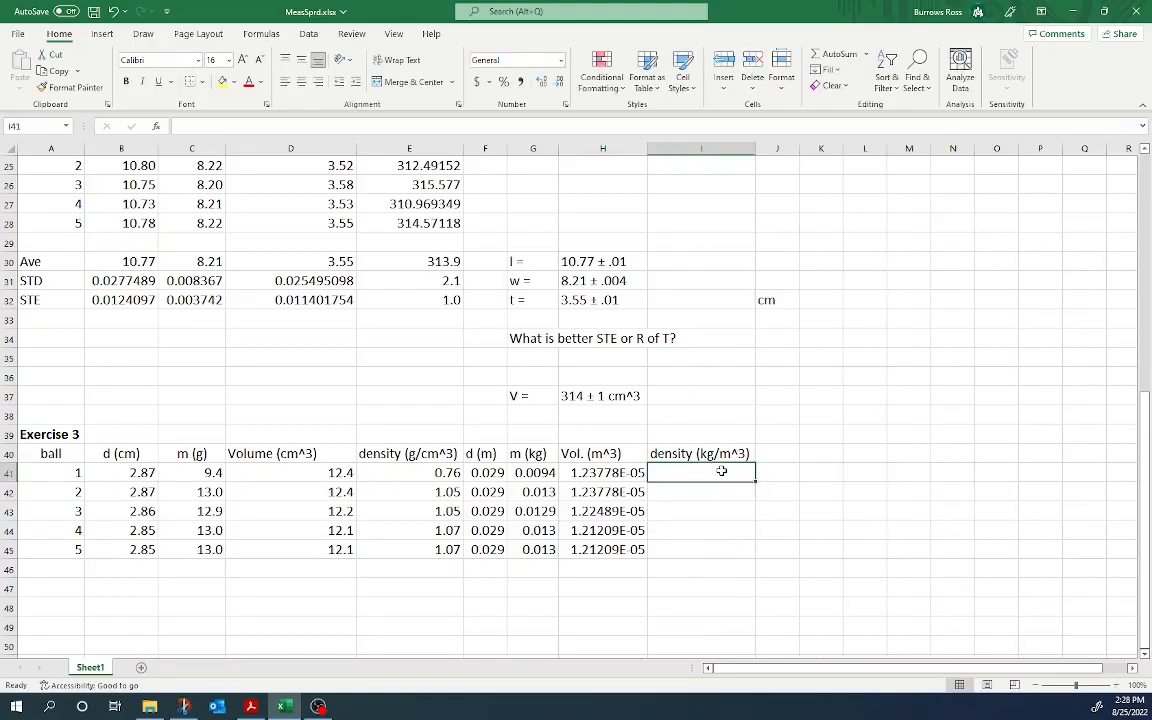
Step: Calculate the densities in I41:I45 with =G41/H41 filled down, and show them with one decimal place
{"action": "left_click", "coordinate": [535, 472]}
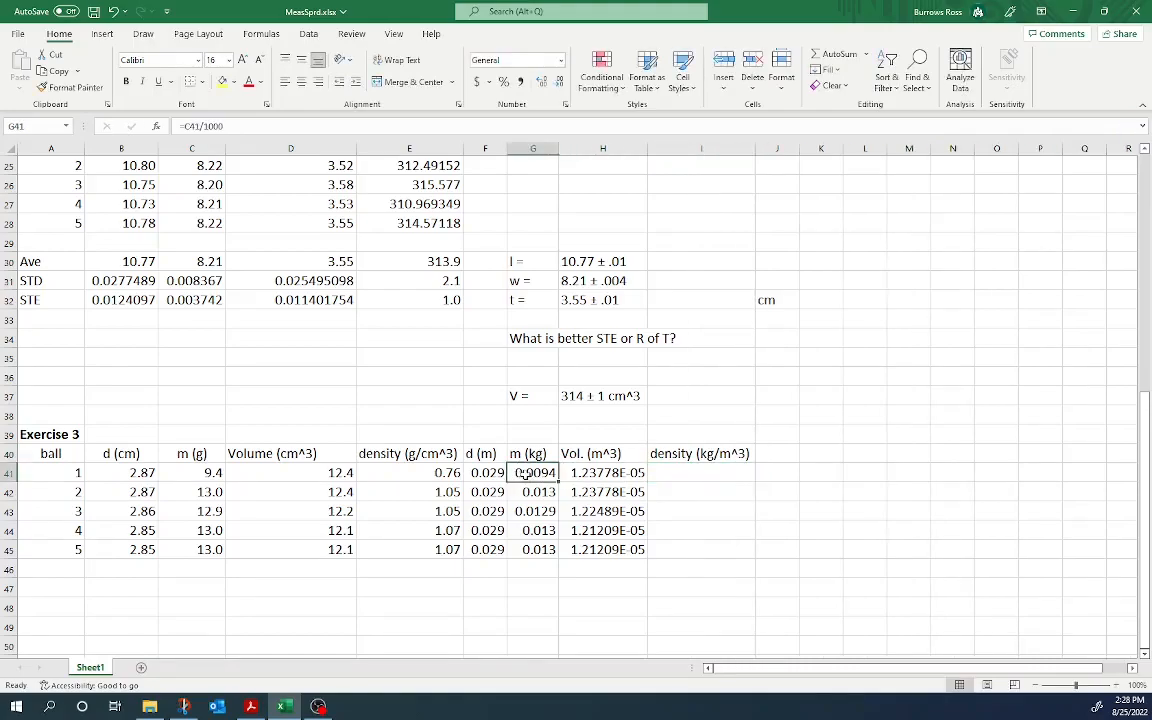
{"action": "left_click", "coordinate": [682, 472]}
{"action": "type", "text": "="}
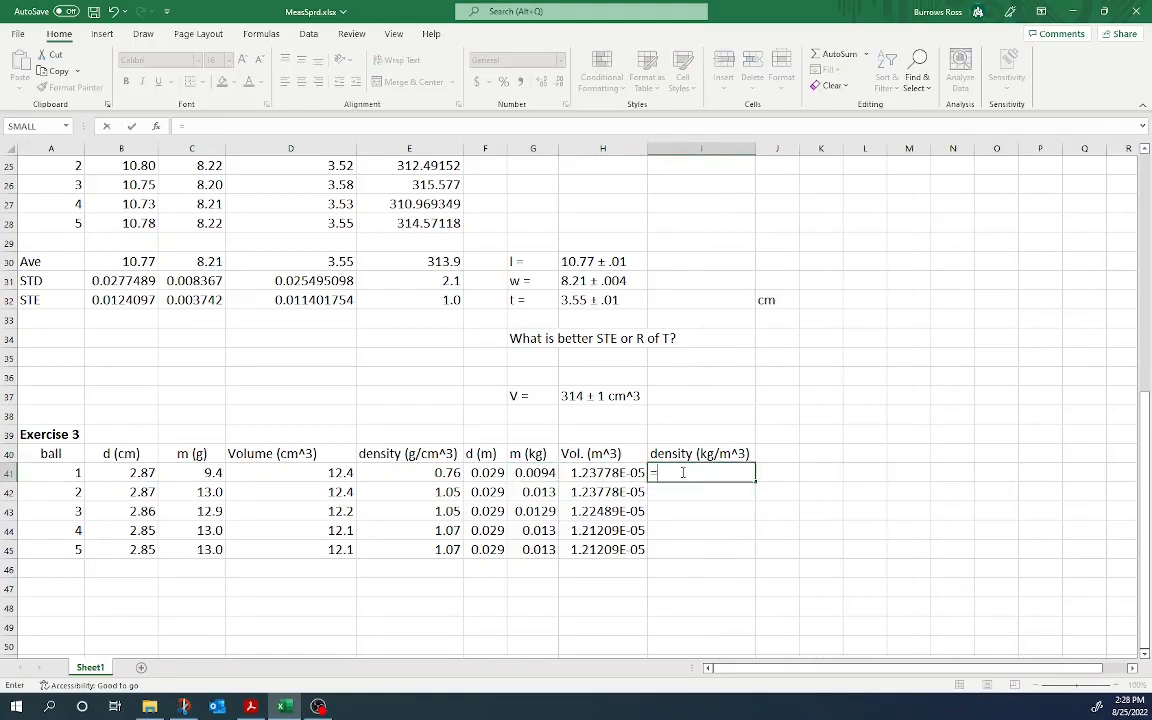
{"action": "left_click", "coordinate": [533, 474]}
{"action": "type", "text": "/"}
{"action": "left_click", "coordinate": [606, 476]}
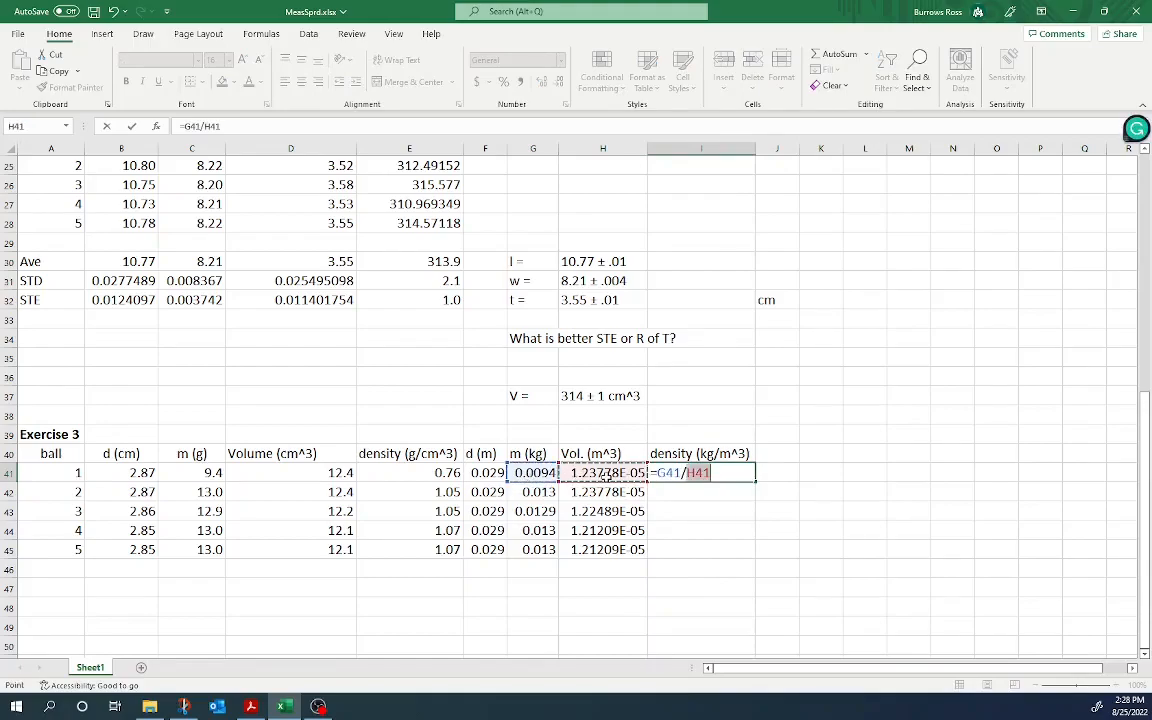
{"action": "key", "text": "Return"}
{"action": "left_click_drag", "start_coordinate": [660, 476], "coordinate": [733, 543]}
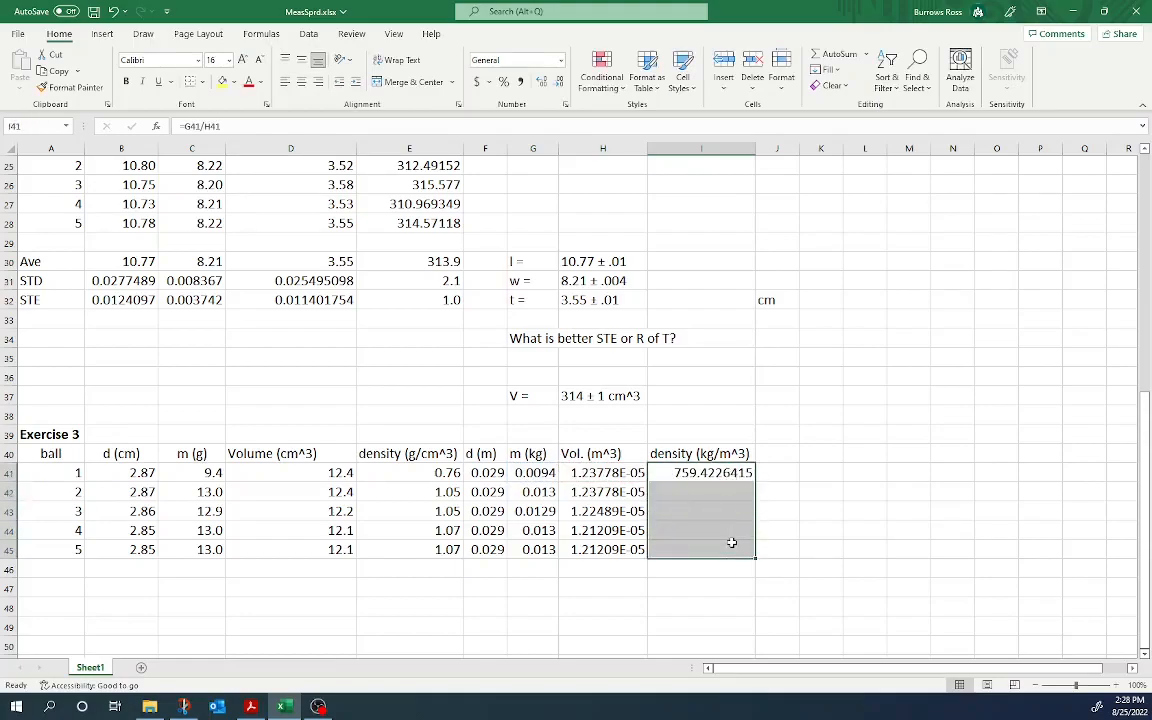
{"action": "key", "text": "ctrl+d"}
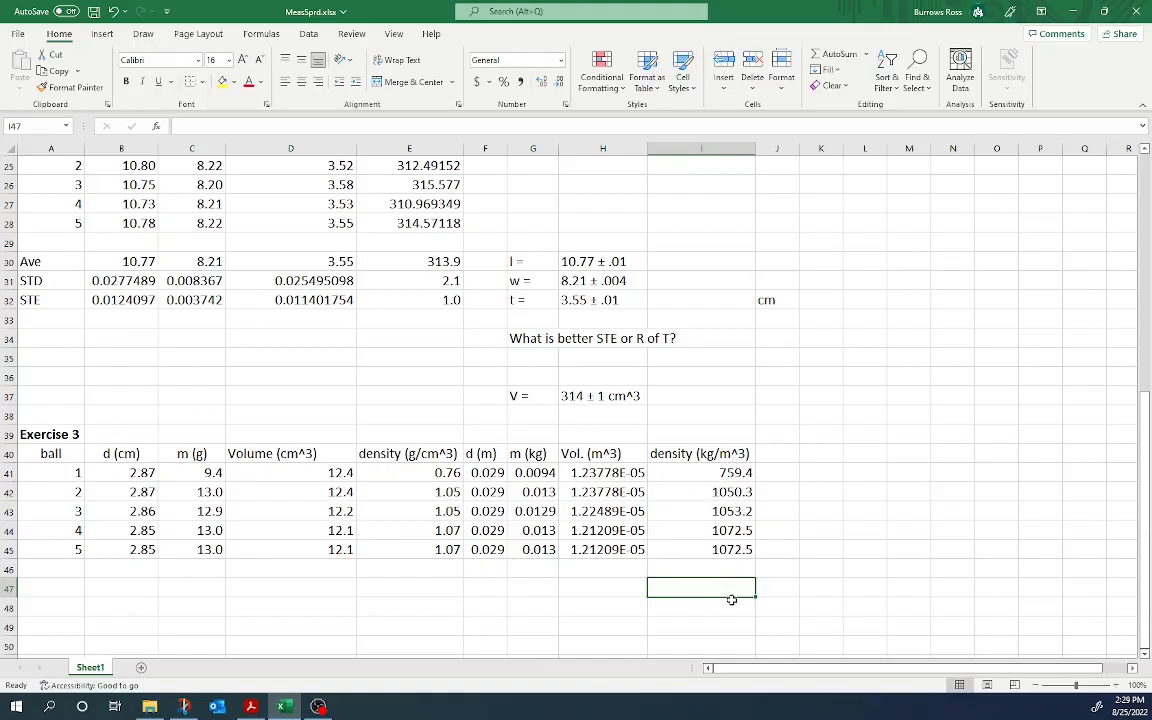
{"action": "left_click", "coordinate": [720, 550]}
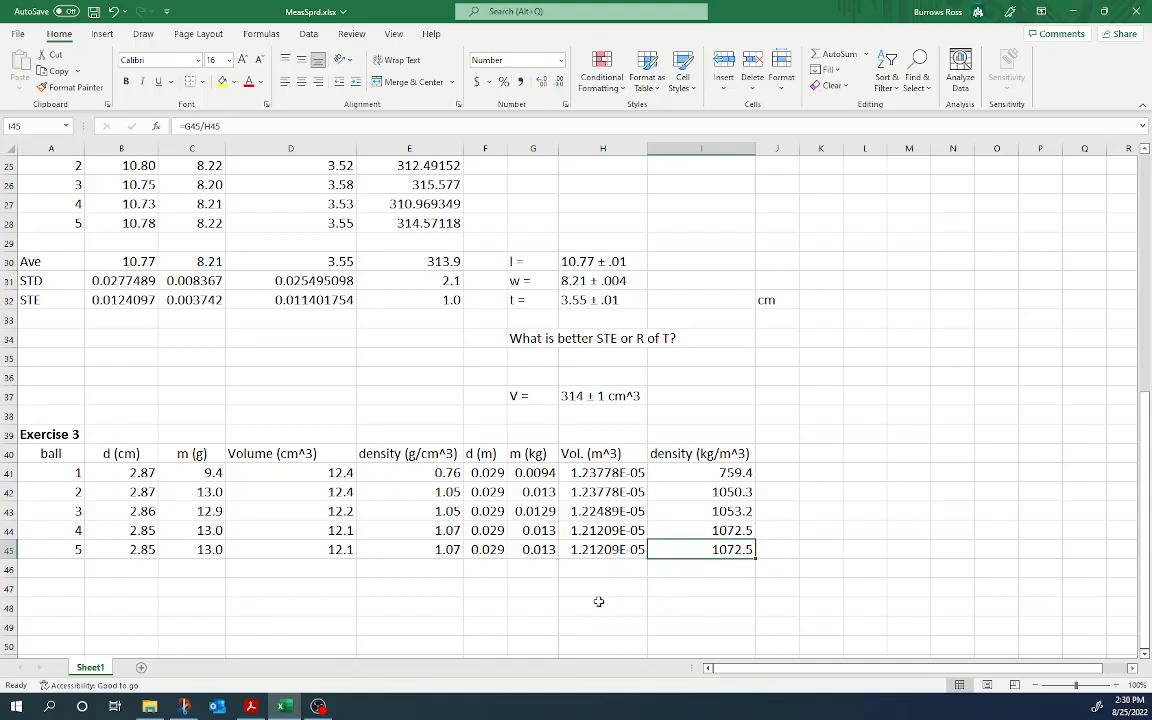
{"action": "scroll", "coordinate": [633, 595], "scroll_direction": "down", "scroll_amount": 2}
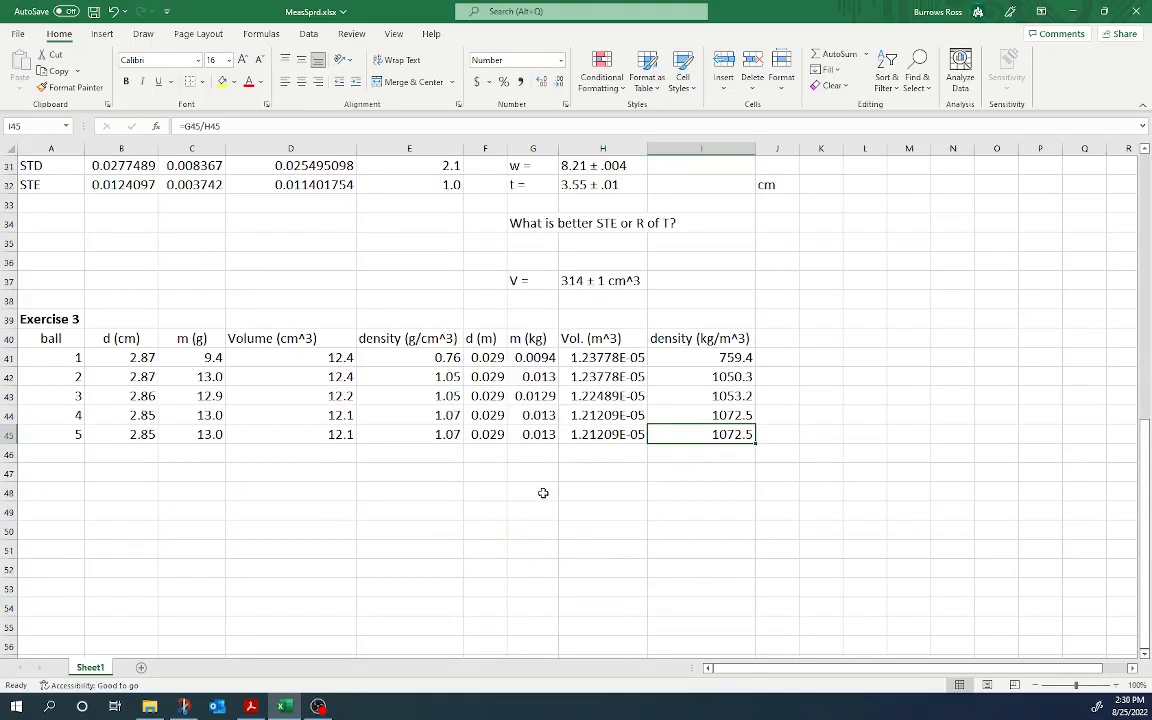
{"action": "scroll", "coordinate": [620, 509], "scroll_direction": "up", "scroll_amount": 6}
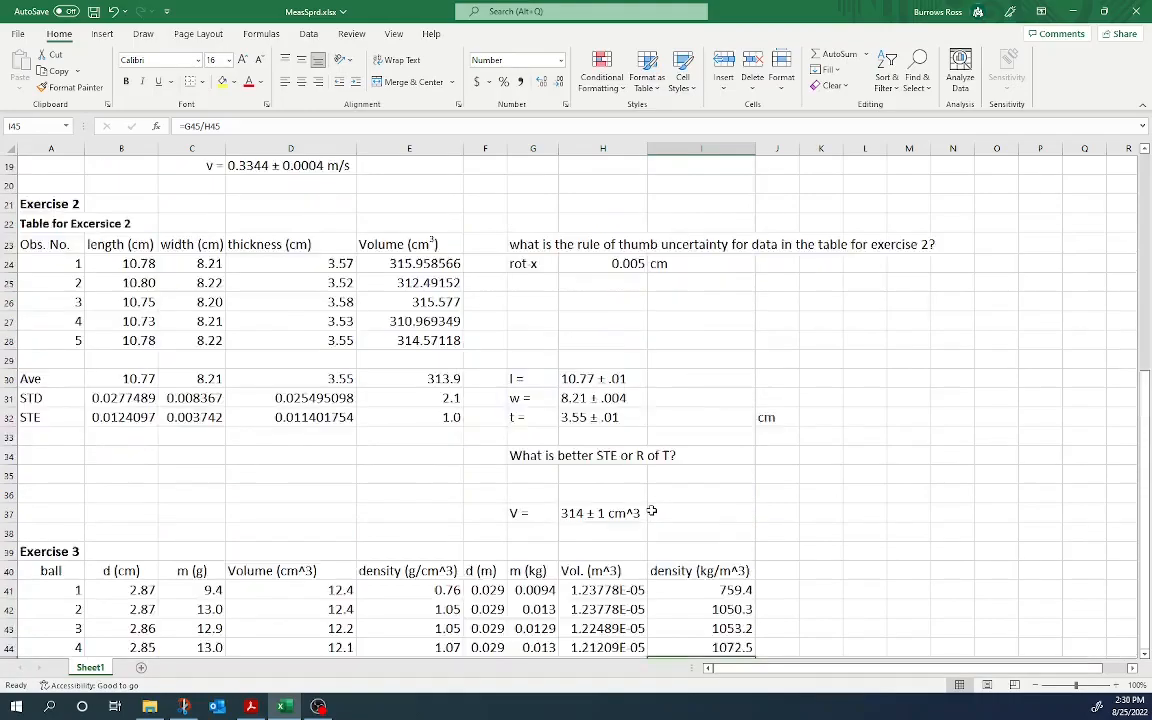
{"action": "scroll", "coordinate": [651, 511], "scroll_direction": "down", "scroll_amount": 6}
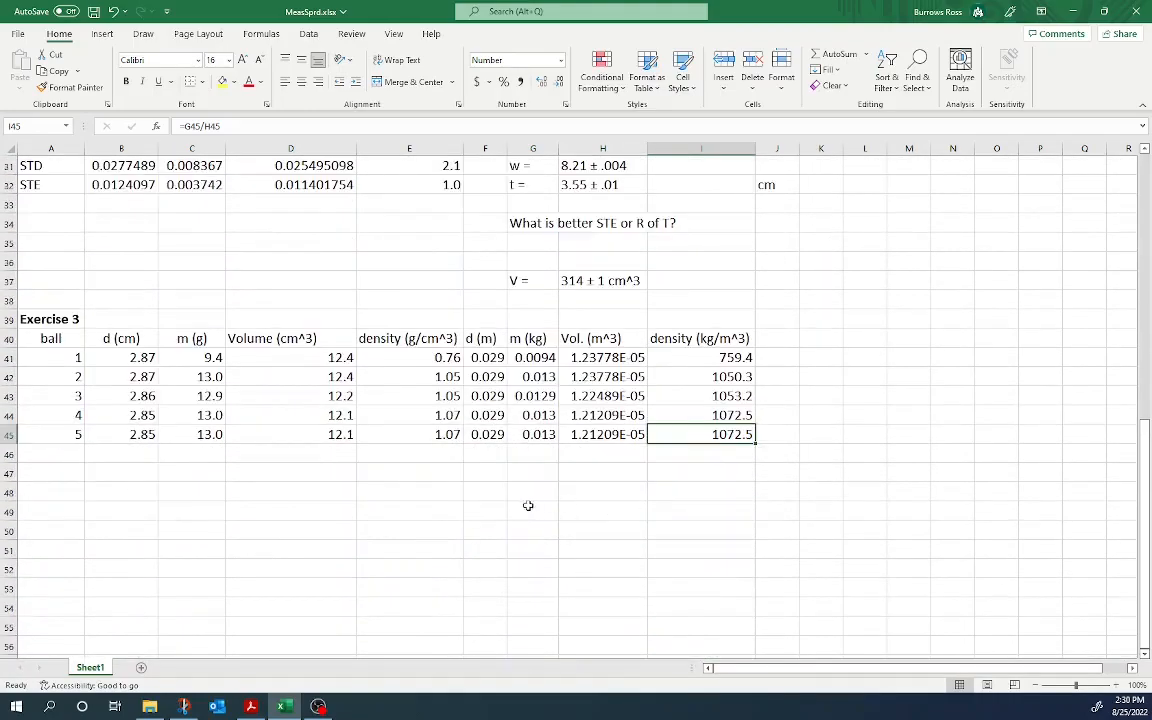
Step: Insert the Greek small letter rho from the Greek and Coptic subset in G49 and complete the label as "ρ ="
{"action": "left_click", "coordinate": [526, 510]}
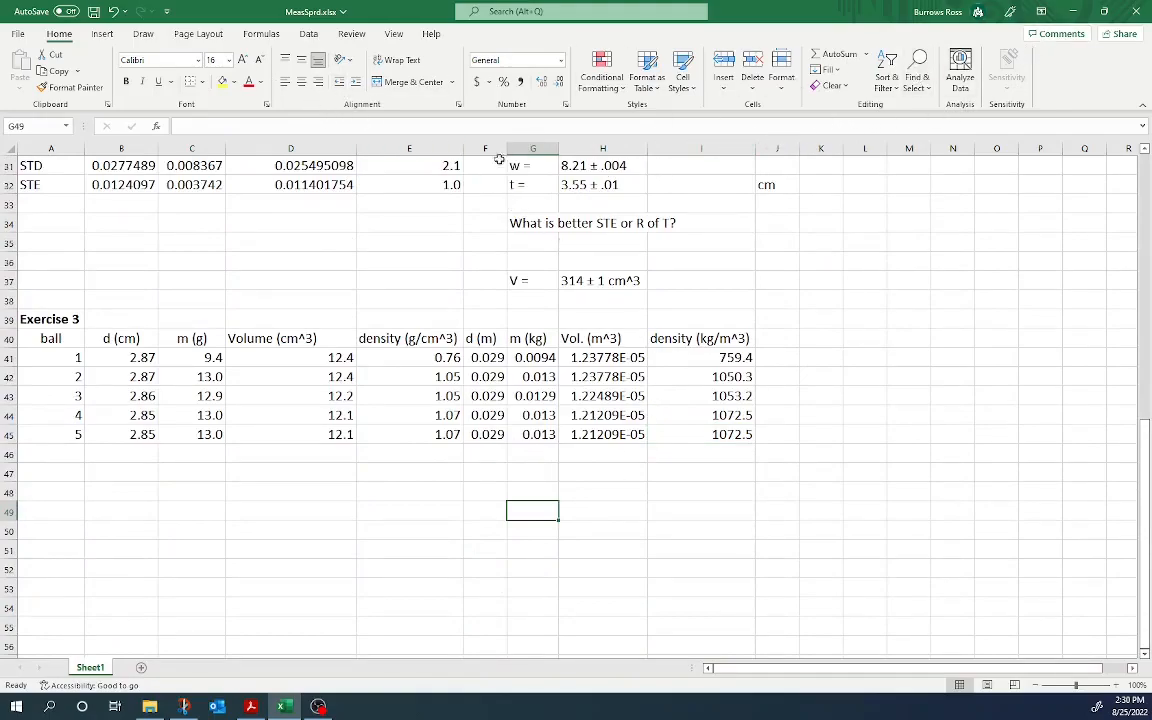
{"action": "left_click", "coordinate": [103, 34]}
{"action": "left_click", "coordinate": [1080, 70]}
{"action": "left_click", "coordinate": [693, 116]}
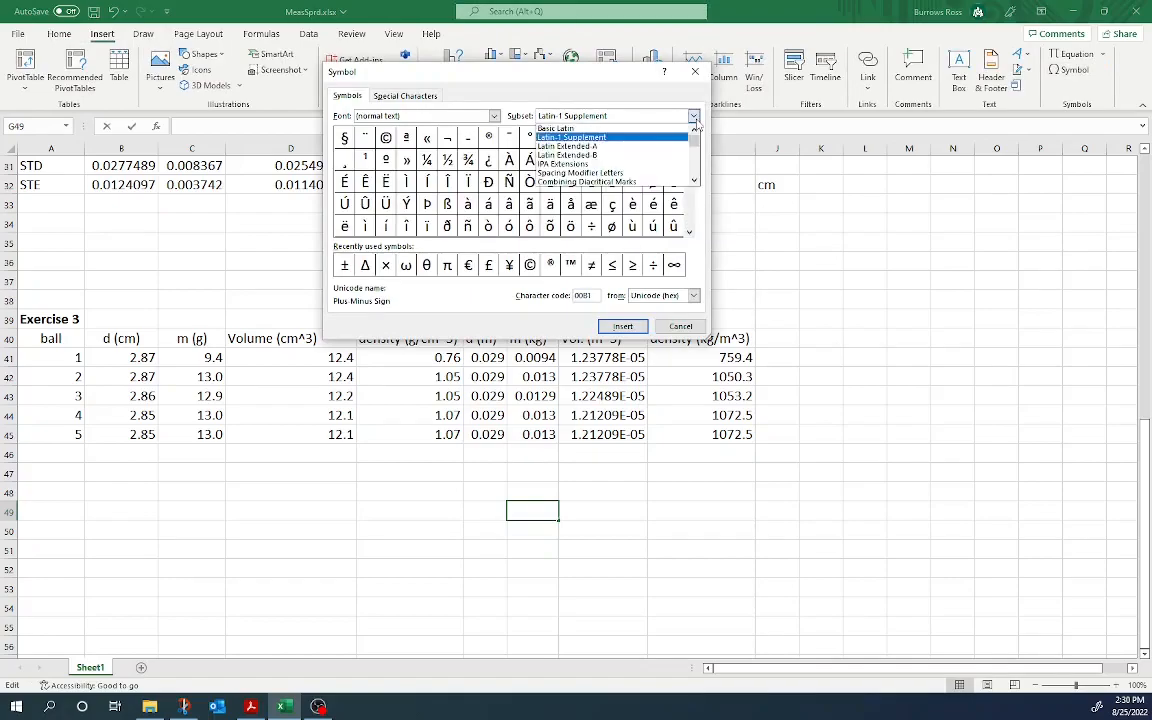
{"action": "scroll", "coordinate": [680, 142], "scroll_direction": "down", "scroll_amount": 1}
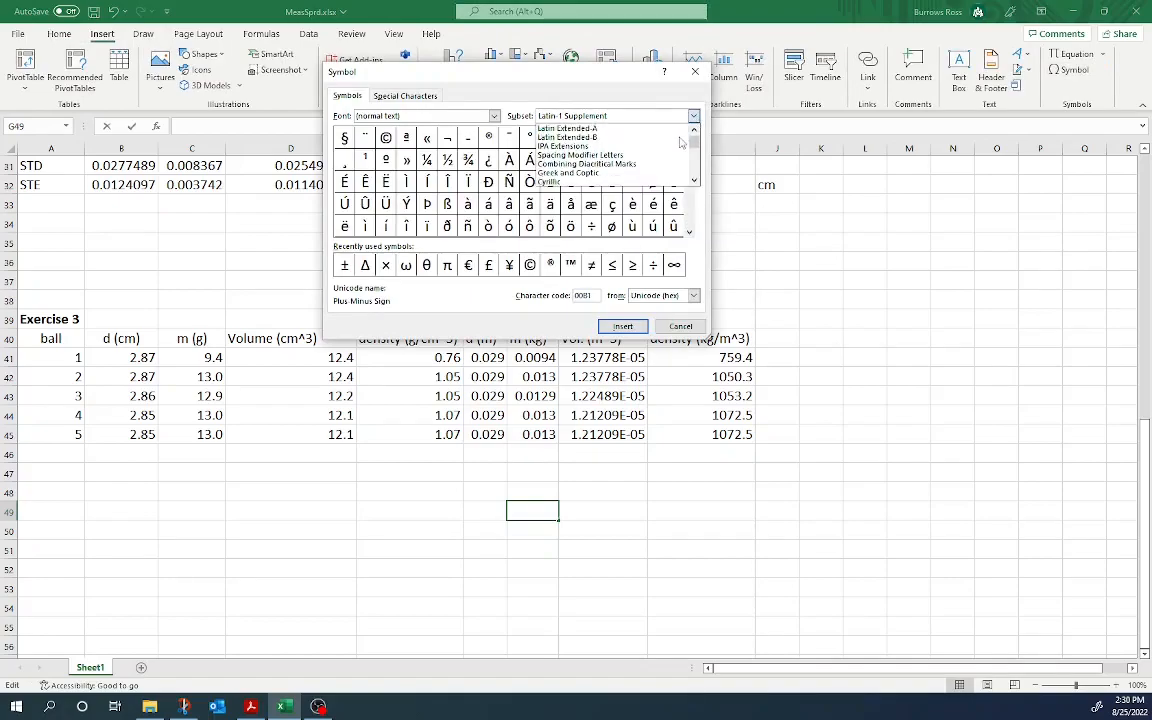
{"action": "left_click", "coordinate": [626, 174]}
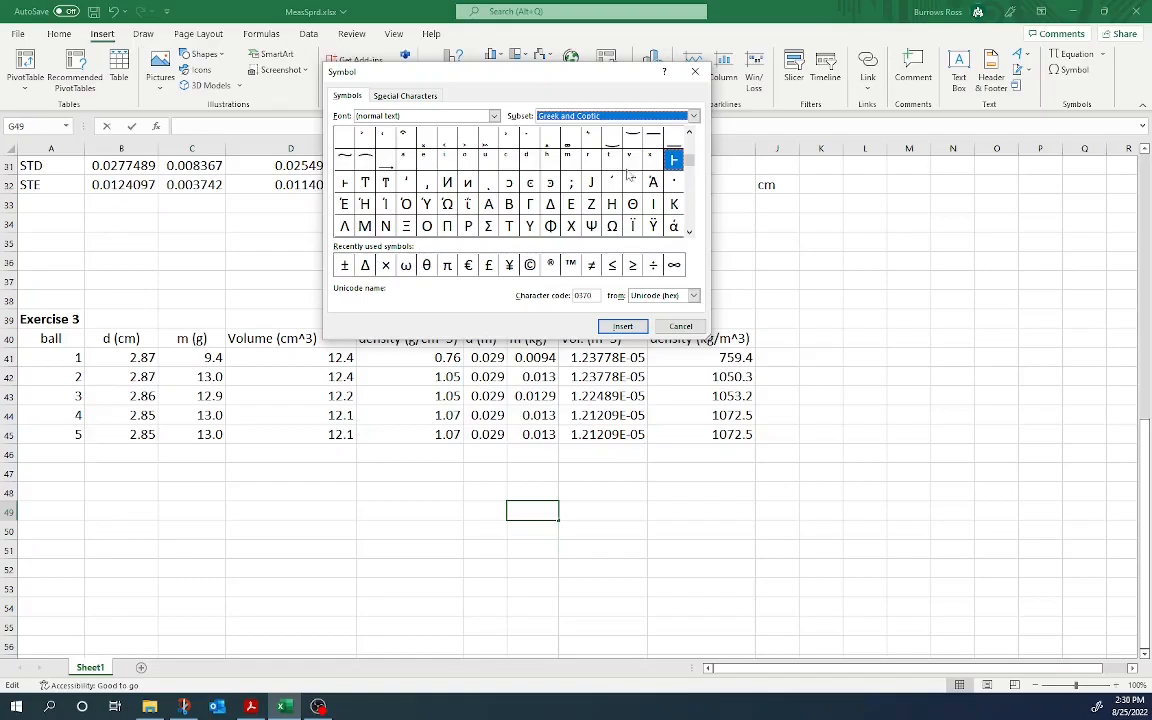
{"action": "left_click", "coordinate": [689, 231]}
{"action": "left_click", "coordinate": [689, 231]}
{"action": "left_click", "coordinate": [406, 226]}
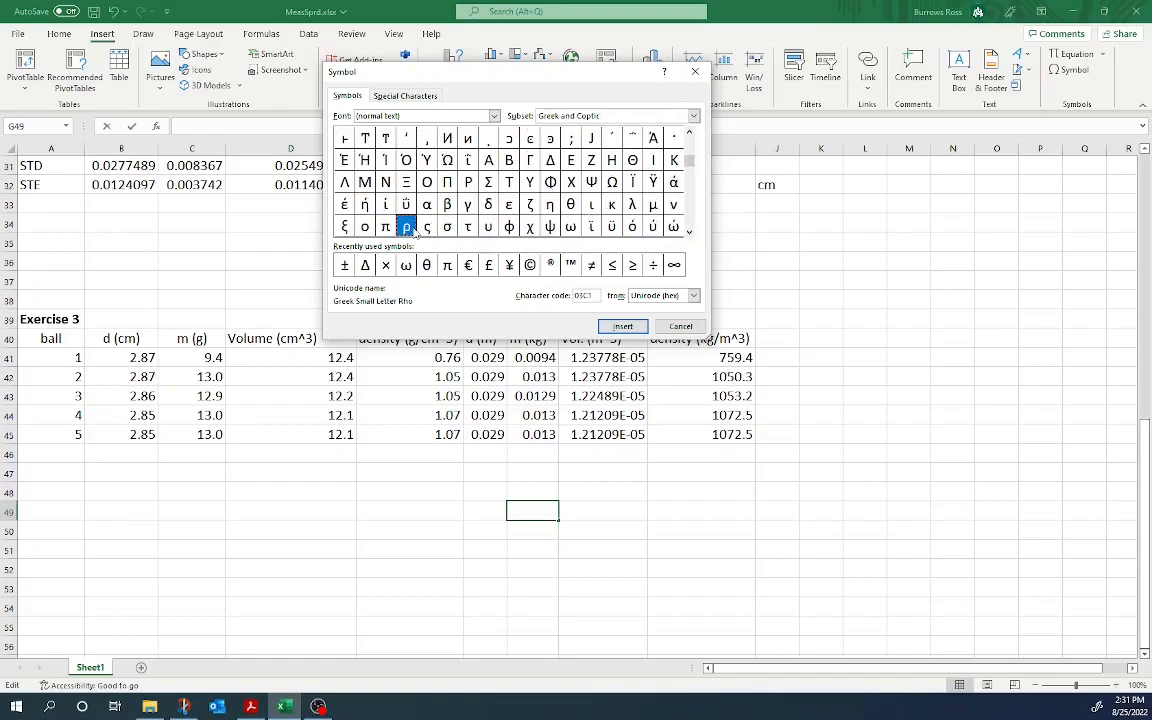
{"action": "left_click", "coordinate": [623, 327]}
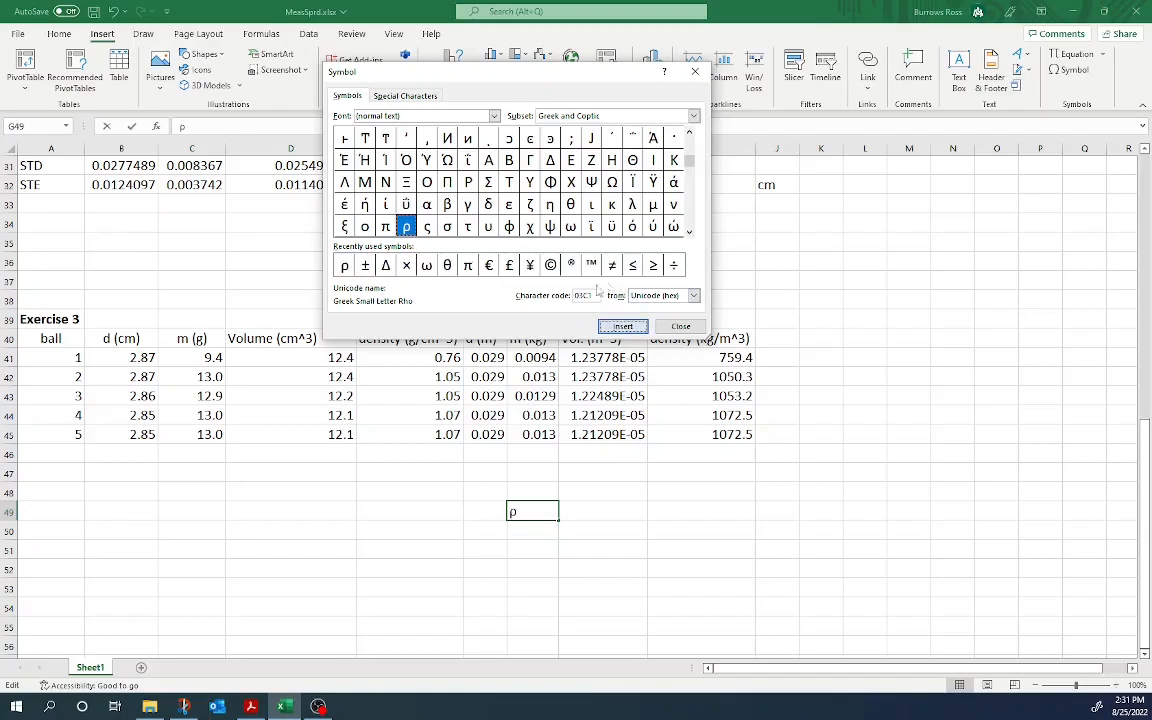
{"action": "left_click", "coordinate": [679, 327]}
{"action": "type", "text": "="}
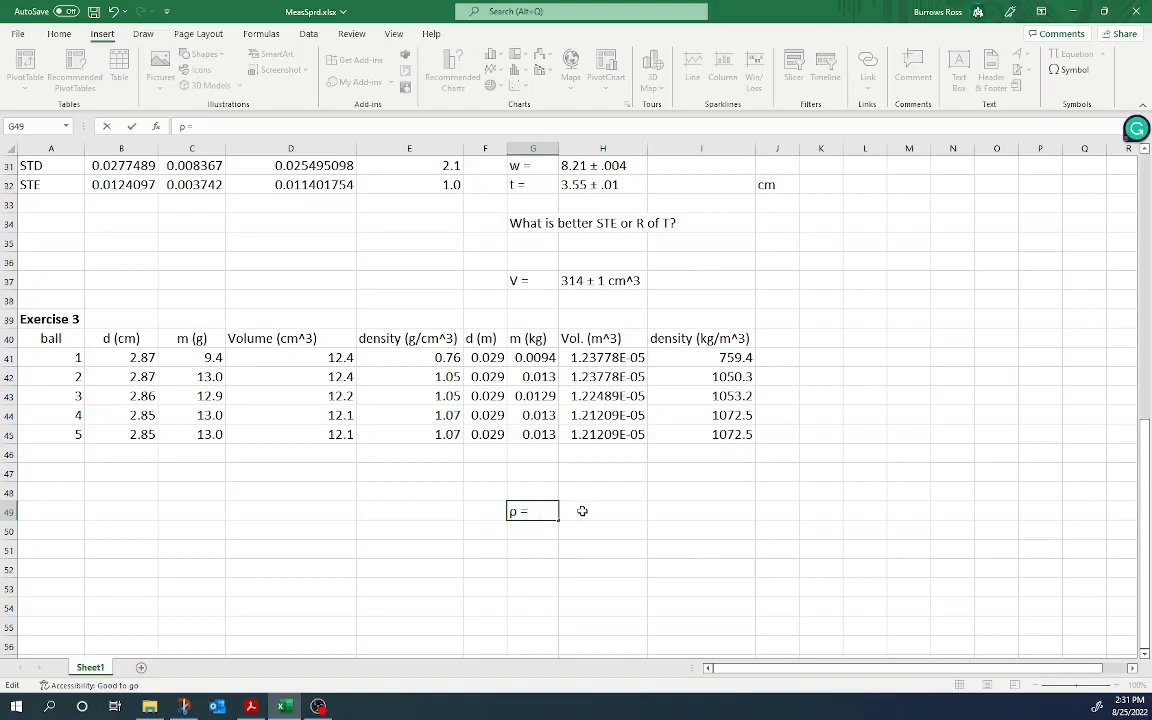
{"action": "key", "text": "Tab"}
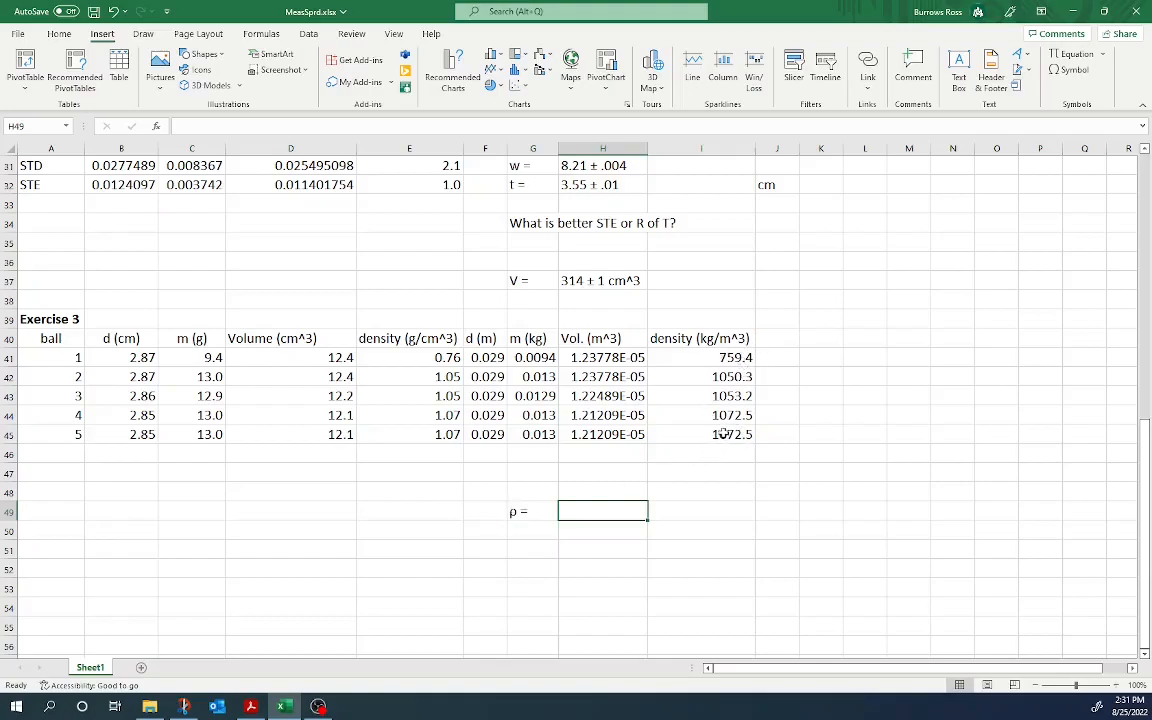
Step: Move the "ρ =" label from G49 down to G52
{"action": "left_click", "coordinate": [518, 512]}
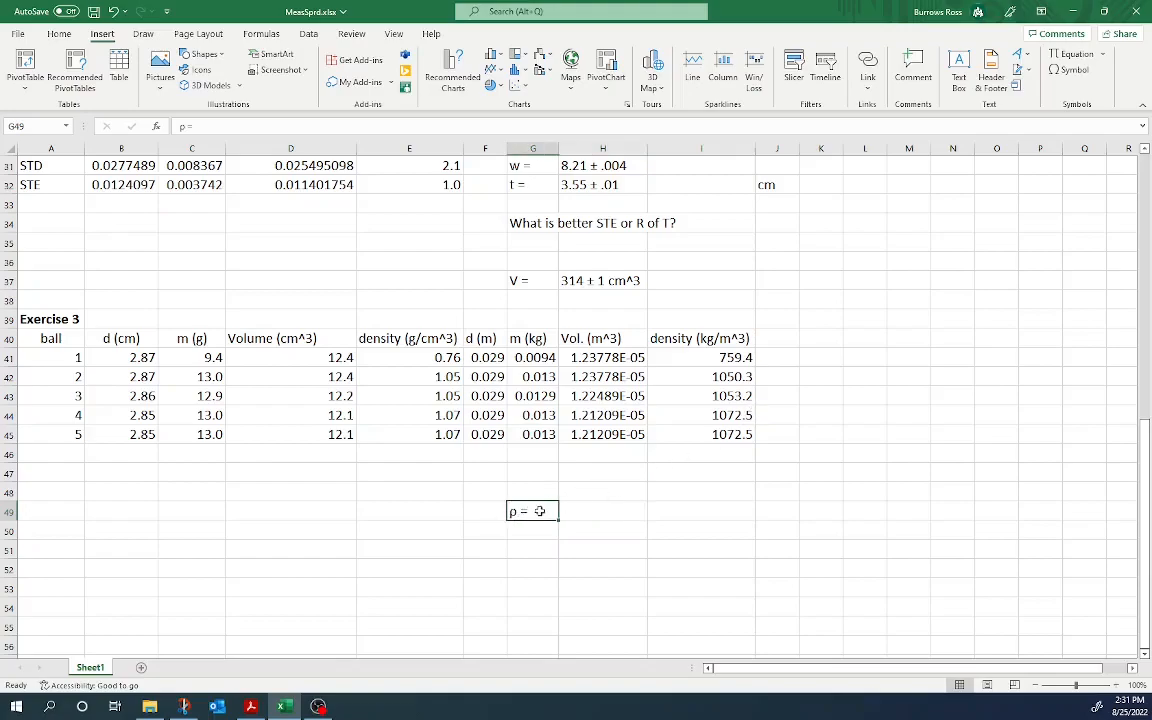
{"action": "left_click_drag", "start_coordinate": [540, 511], "coordinate": [537, 567]}
{"action": "left_click", "coordinate": [636, 549]}
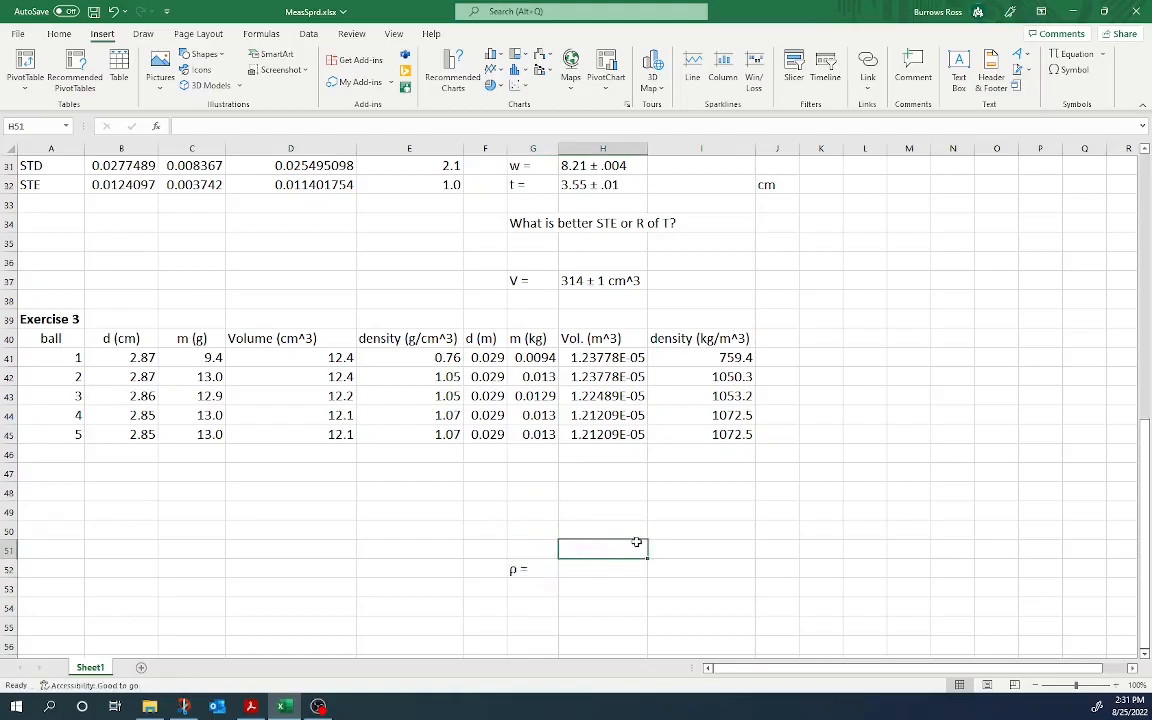
Step: Enter the unit conversion note "1g/cm^3 = 10^3 kg/m^3" in M41, beside the Exercise 3 table
{"action": "scroll", "coordinate": [600, 540], "scroll_direction": "up", "scroll_amount": 1}
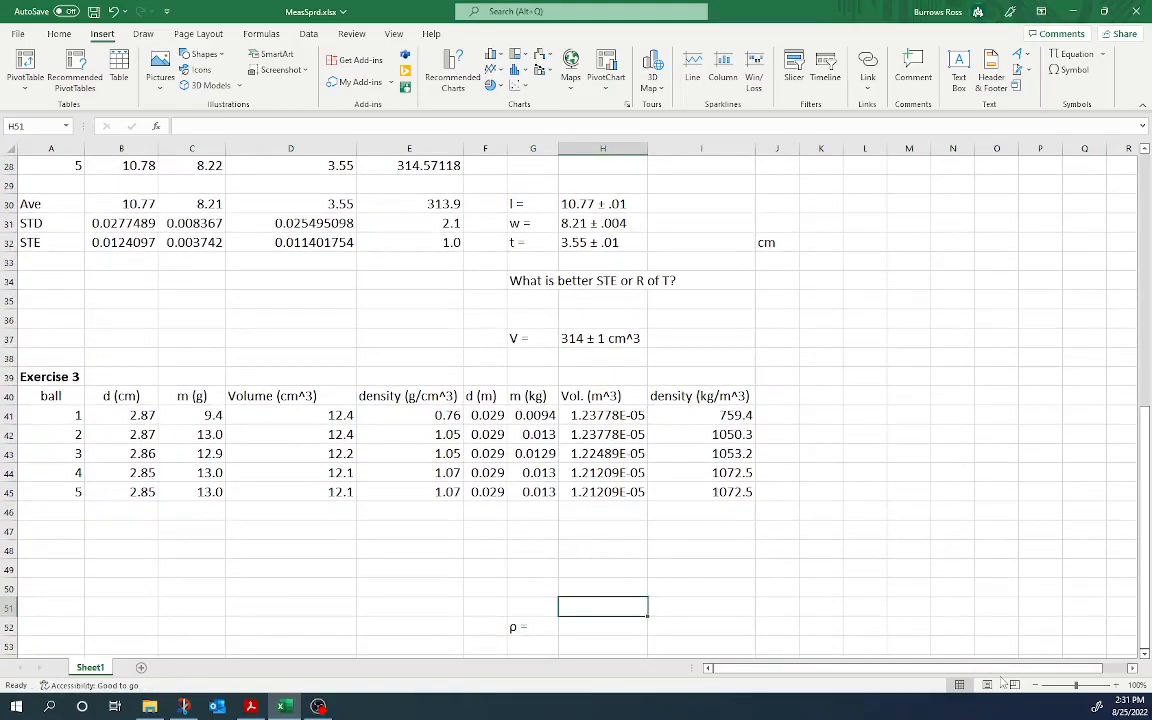
{"action": "left_click_drag", "start_coordinate": [1000, 669], "coordinate": [951, 671]}
{"action": "left_click", "coordinate": [778, 397]}
{"action": "scroll", "coordinate": [877, 459], "scroll_direction": "up", "scroll_amount": 1}
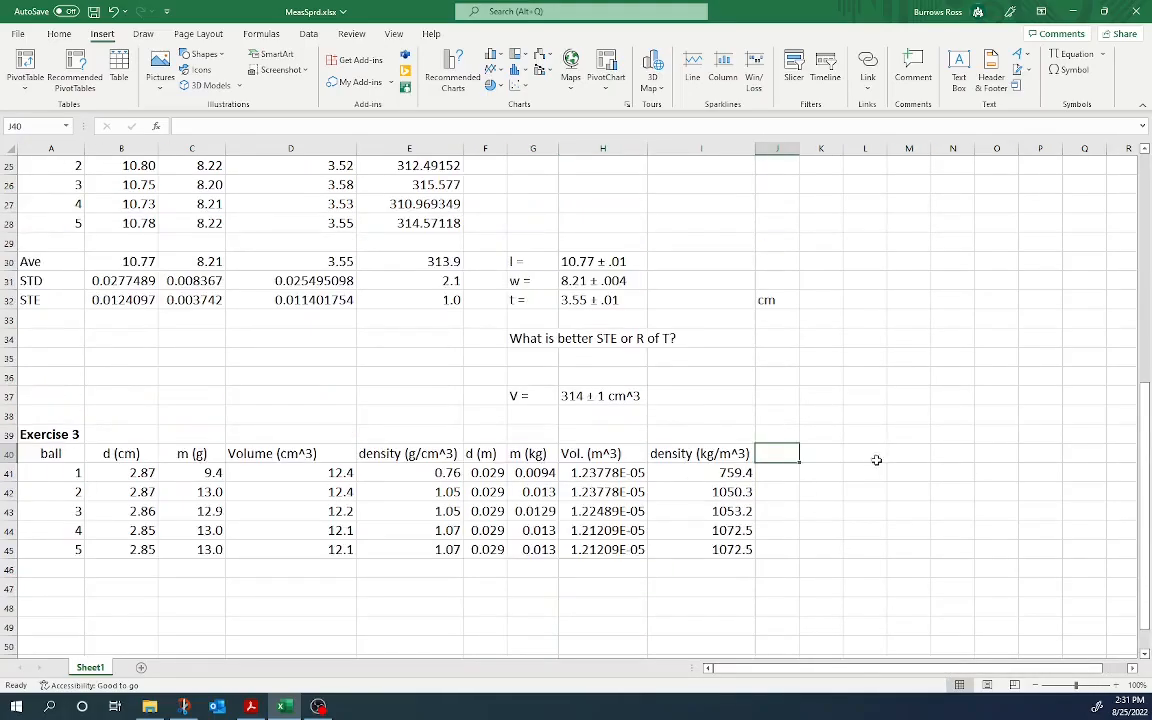
{"action": "left_click", "coordinate": [905, 471]}
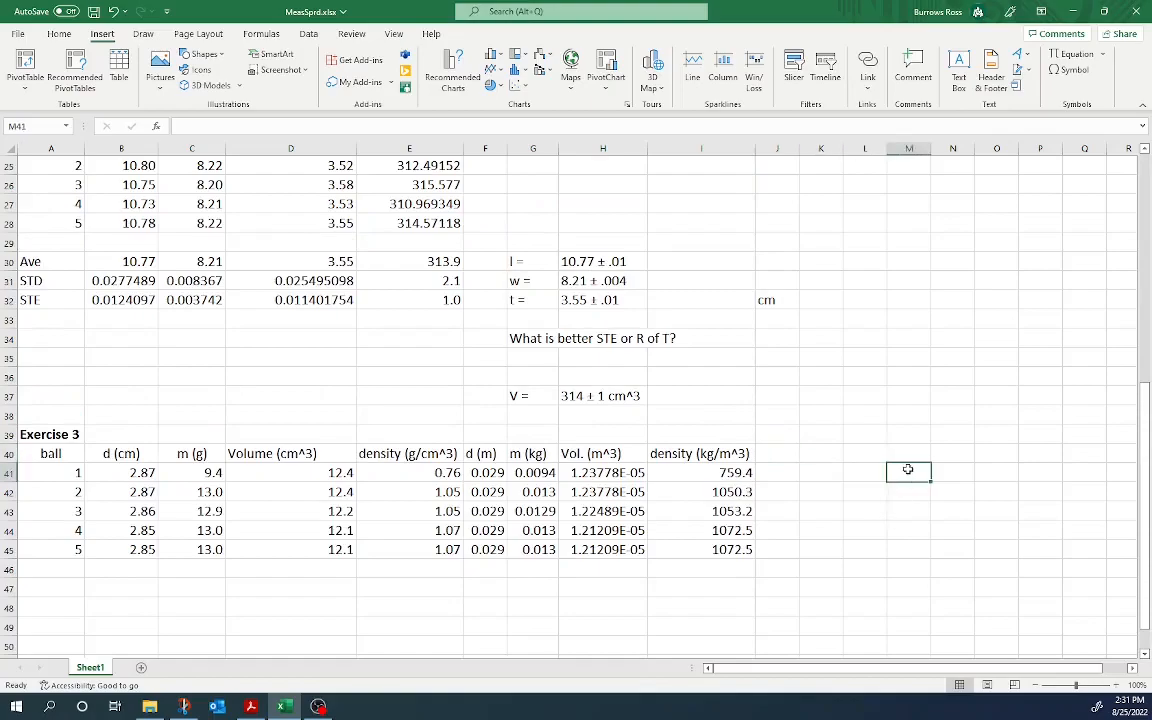
{"action": "type", "text": "1g"}
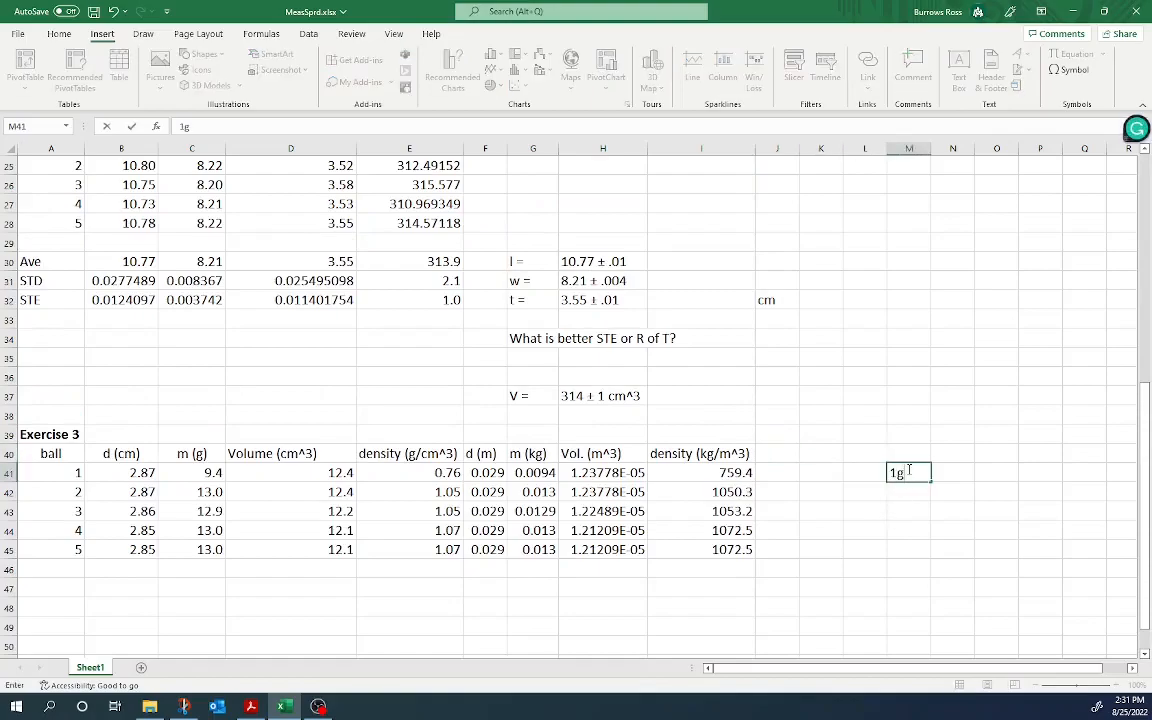
{"action": "type", "text": "/cm^3 = 10"}
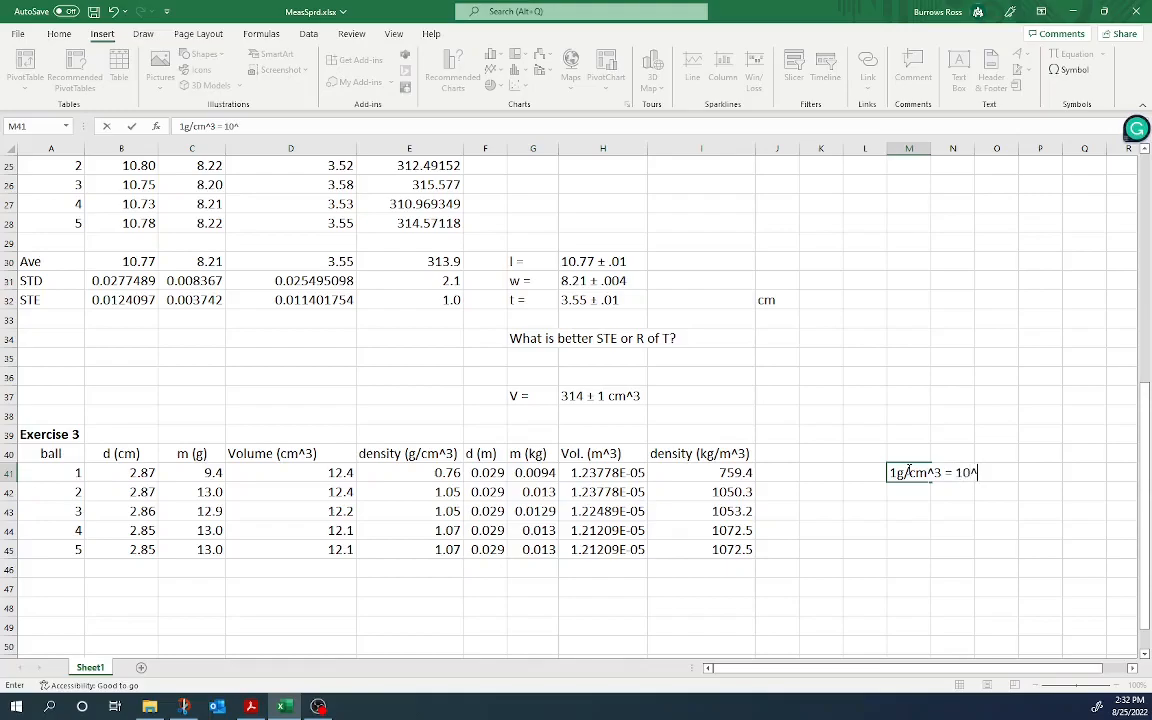
{"action": "type", "text": "^3 kg"}
{"action": "type", "text": "/m"}
{"action": "type", "text": "^3"}
{"action": "key", "text": "Return"}
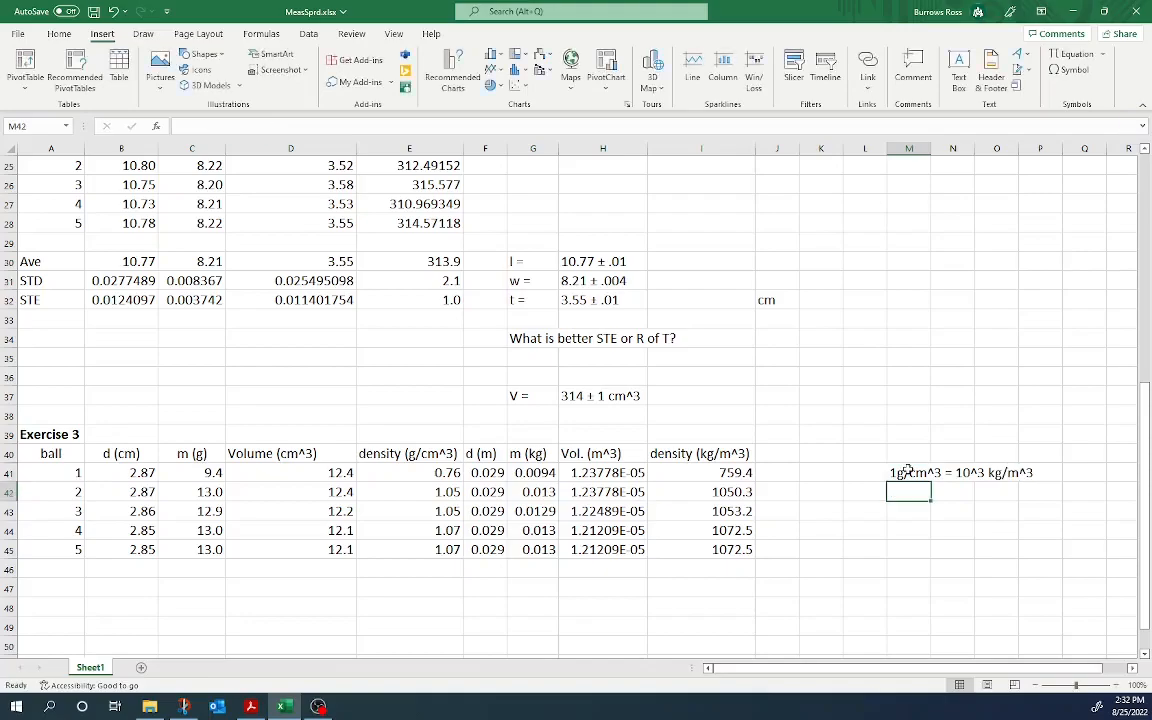
Step: Copy the "density (kg/m^3)" heading from I40 to J40 and widen column J to fit it
{"action": "left_click", "coordinate": [758, 460]}
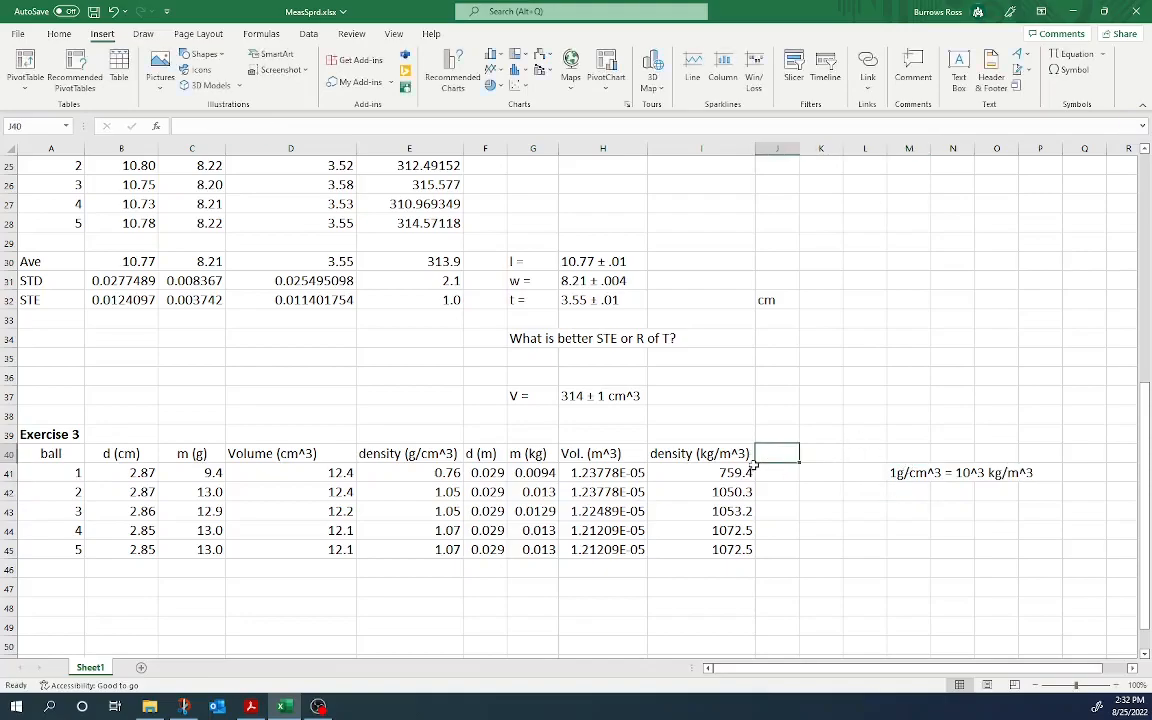
{"action": "left_click", "coordinate": [689, 454]}
{"action": "key", "text": "ctrl+c"}
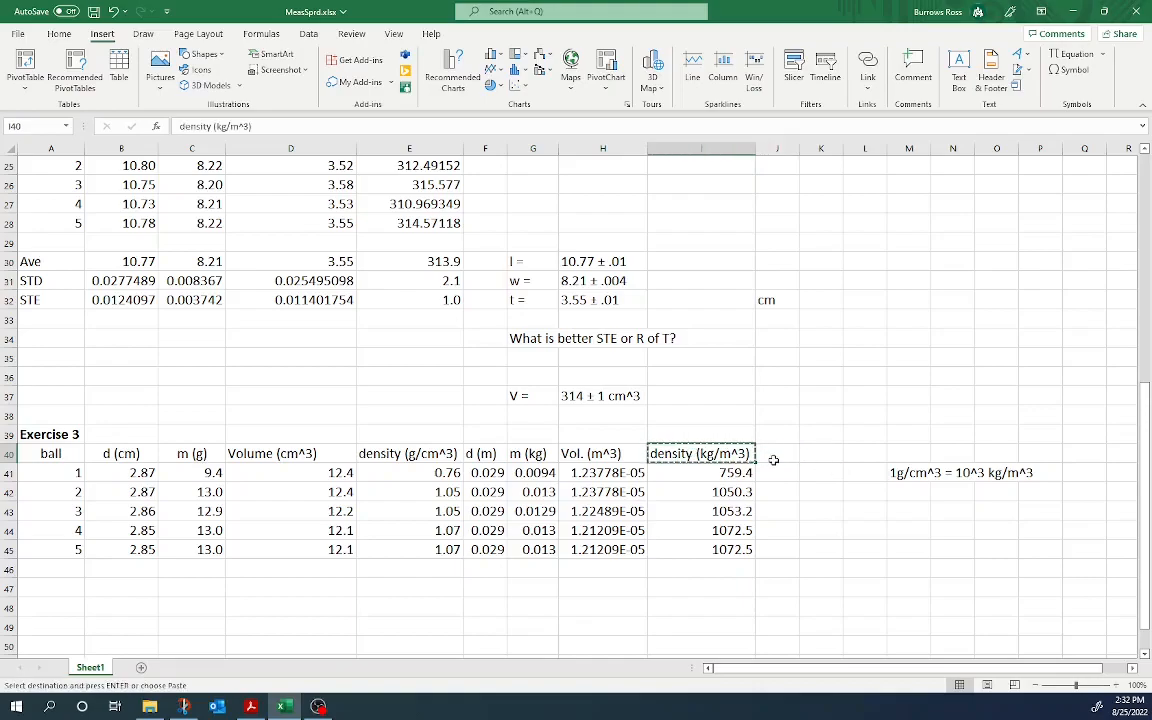
{"action": "left_click", "coordinate": [778, 455]}
{"action": "key", "text": "ctrl+v"}
{"action": "double_click", "coordinate": [799, 148]}
{"action": "left_click", "coordinate": [821, 474]}
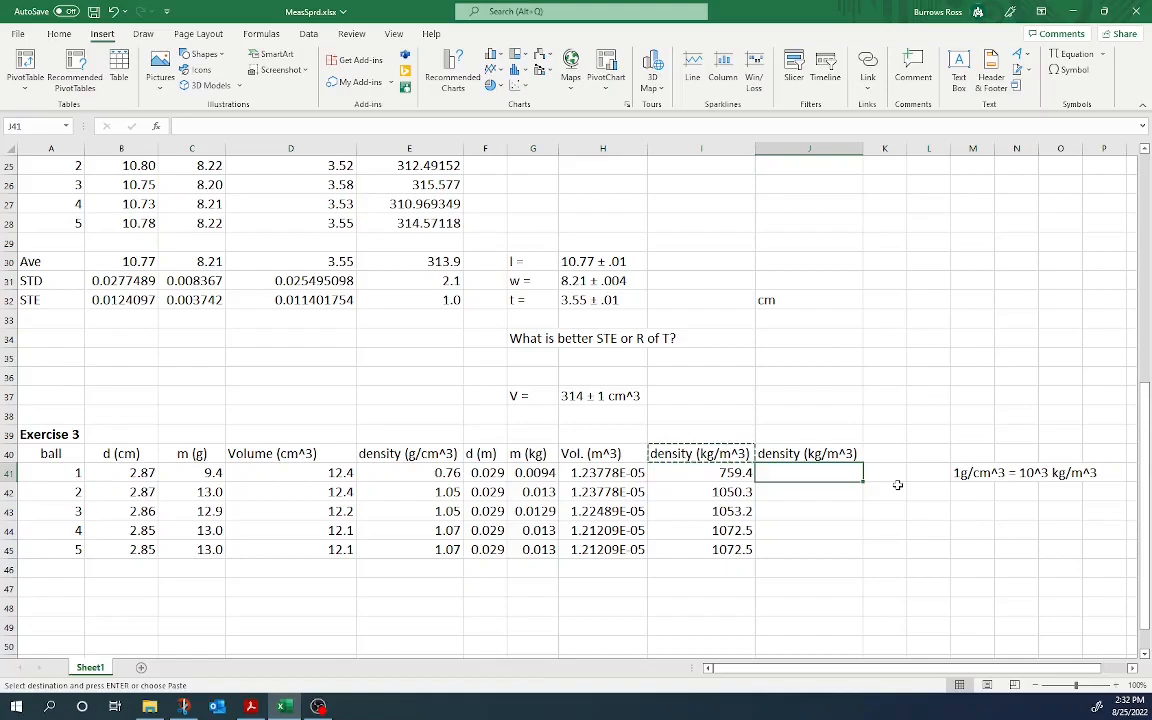
{"action": "left_click", "coordinate": [1040, 471]}
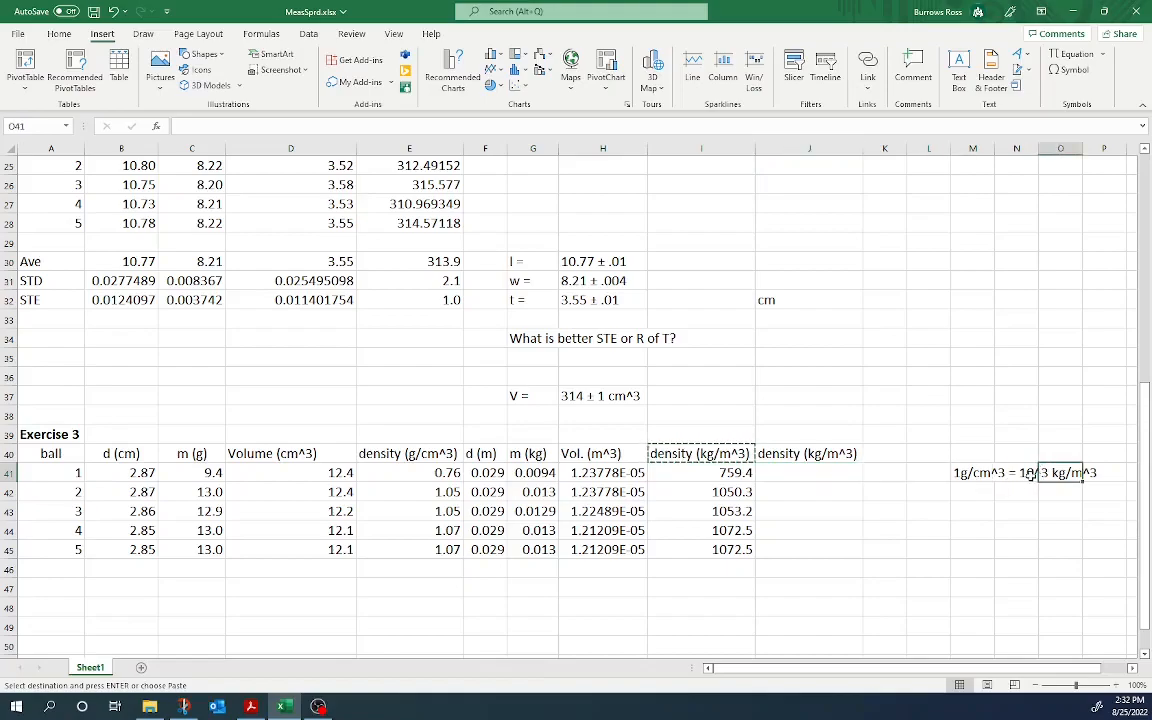
{"action": "left_click", "coordinate": [1030, 475]}
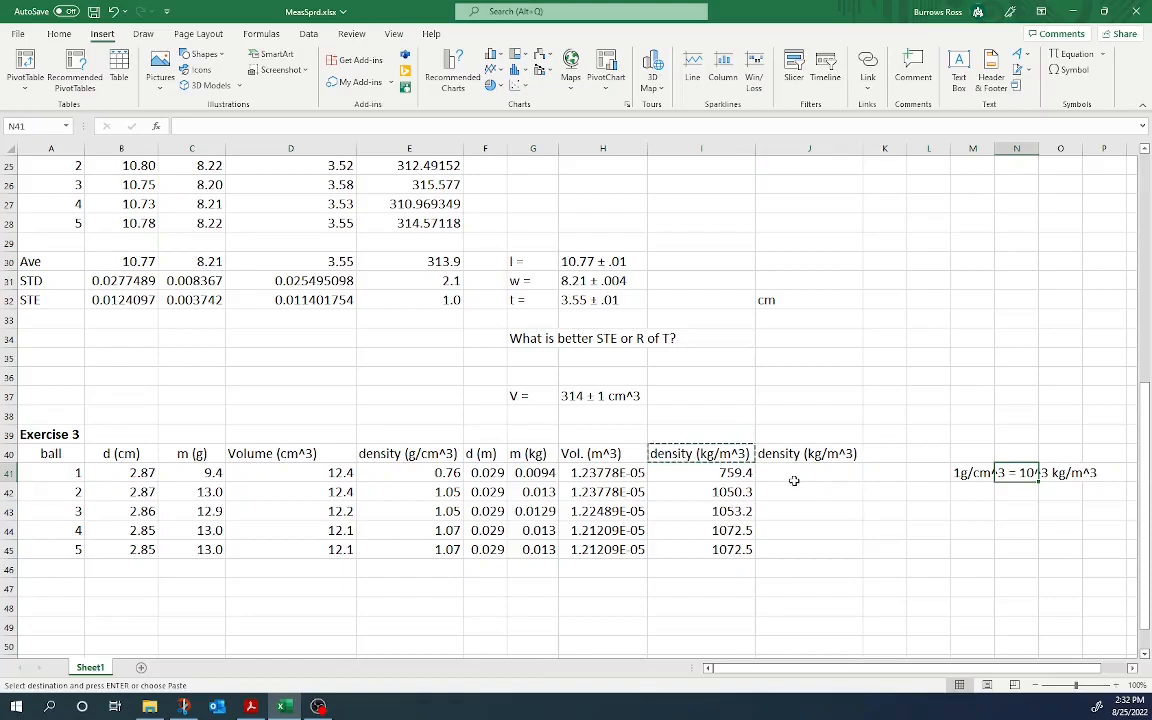
{"action": "left_click", "coordinate": [800, 475]}
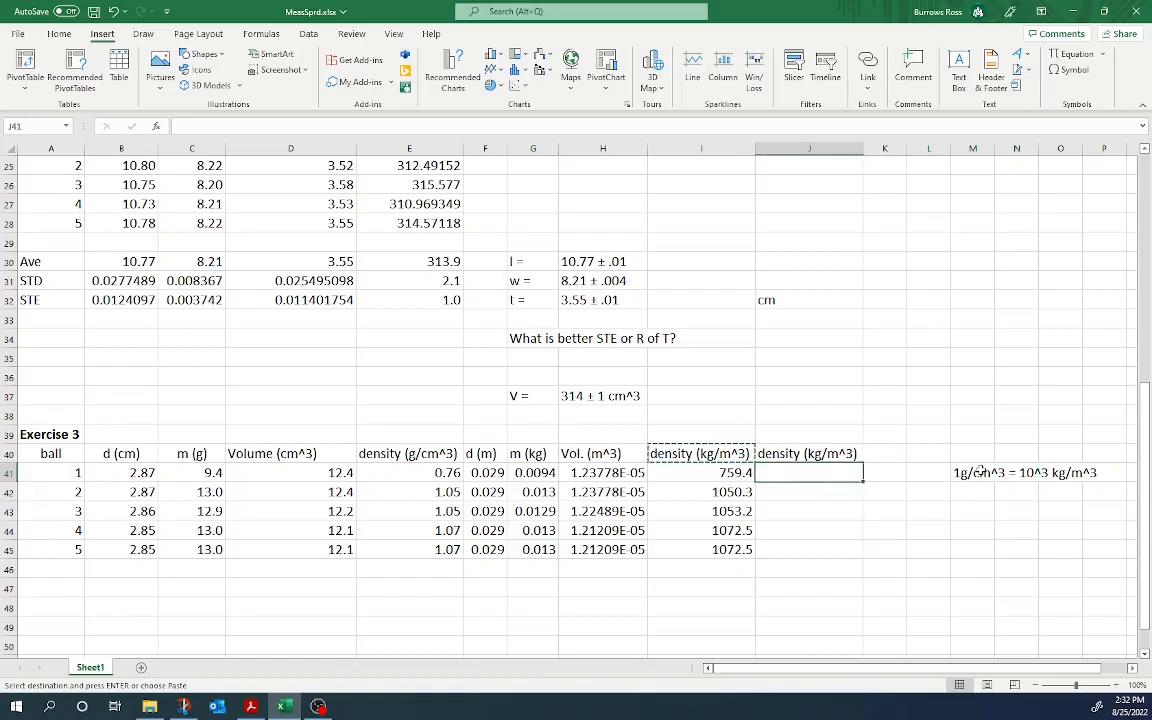
{"action": "left_click", "coordinate": [982, 472]}
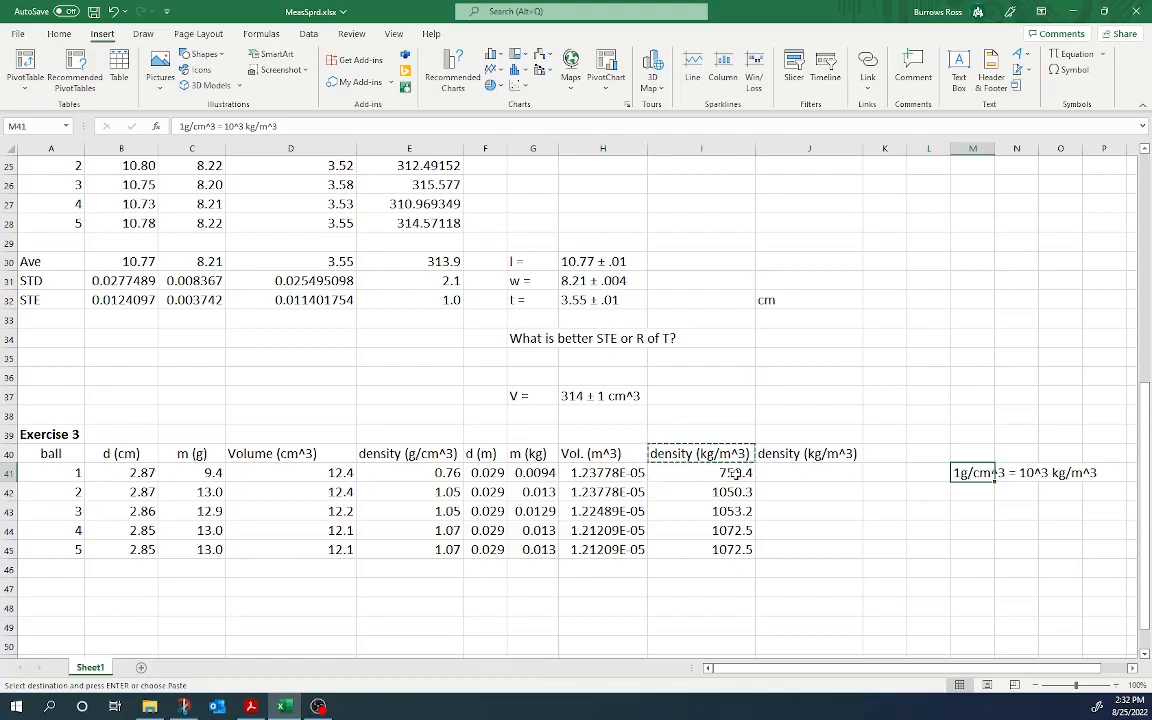
{"action": "left_click", "coordinate": [412, 473]}
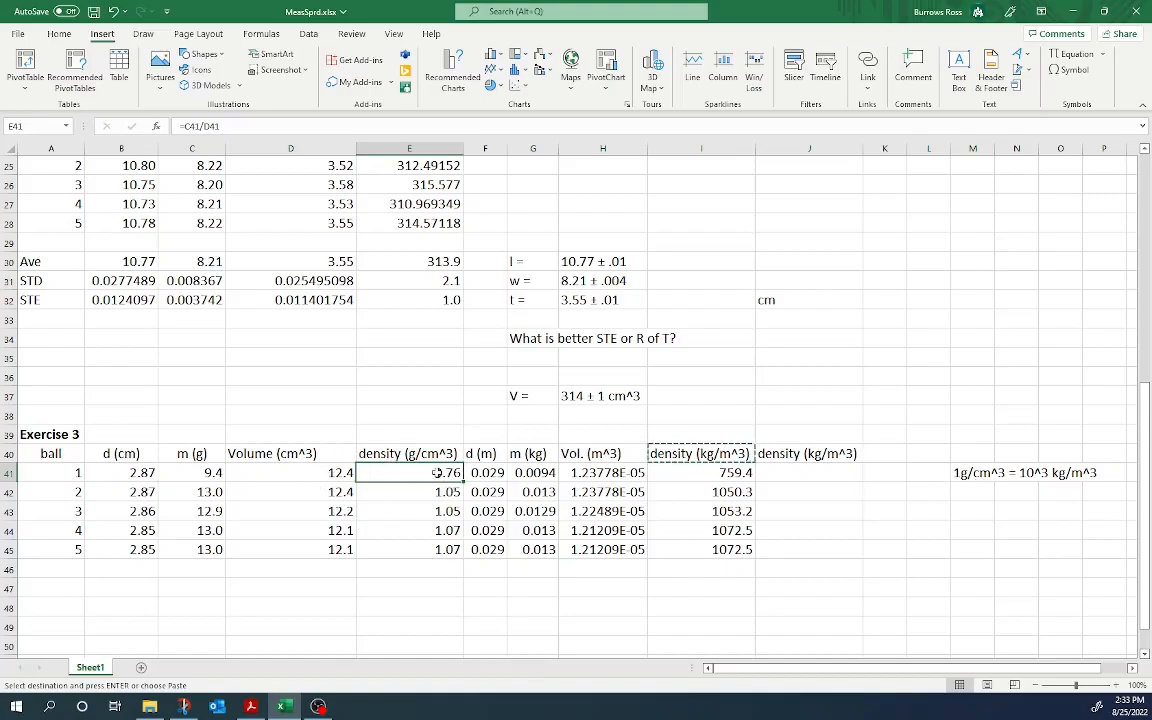
Step: Convert the first ball's density to kg/m^3 in J41 with =E41*10^3 and fill the formula down to J45
{"action": "left_click", "coordinate": [715, 473]}
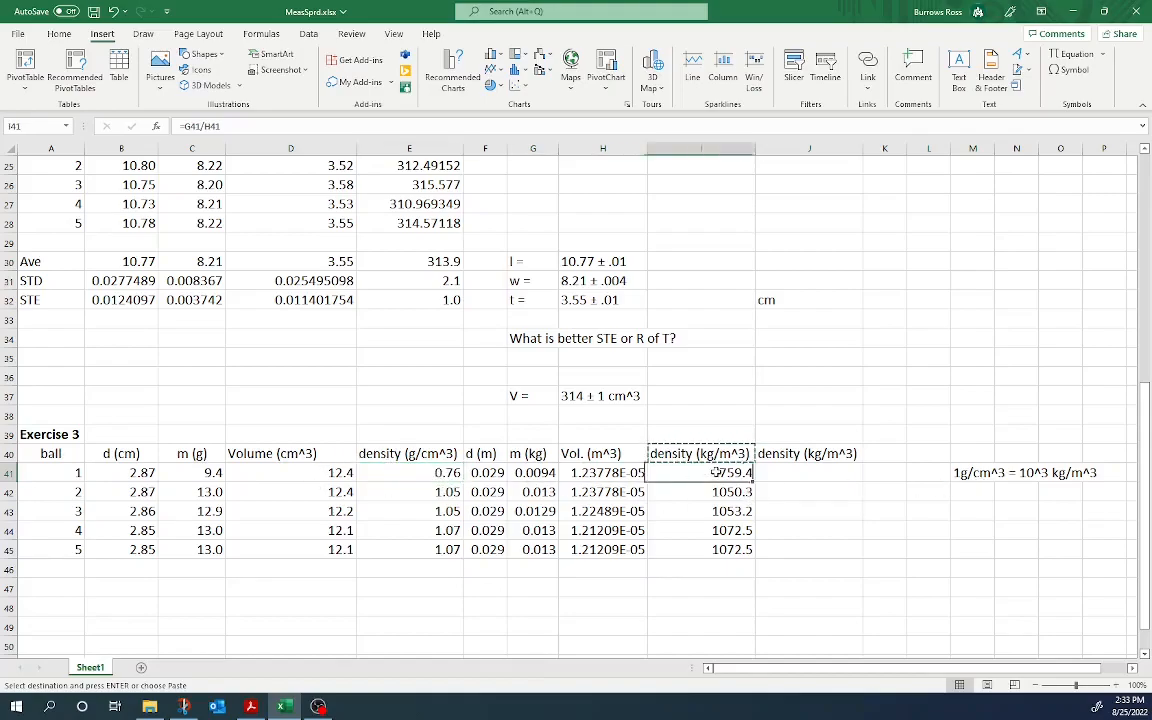
{"action": "key", "text": "Right"}
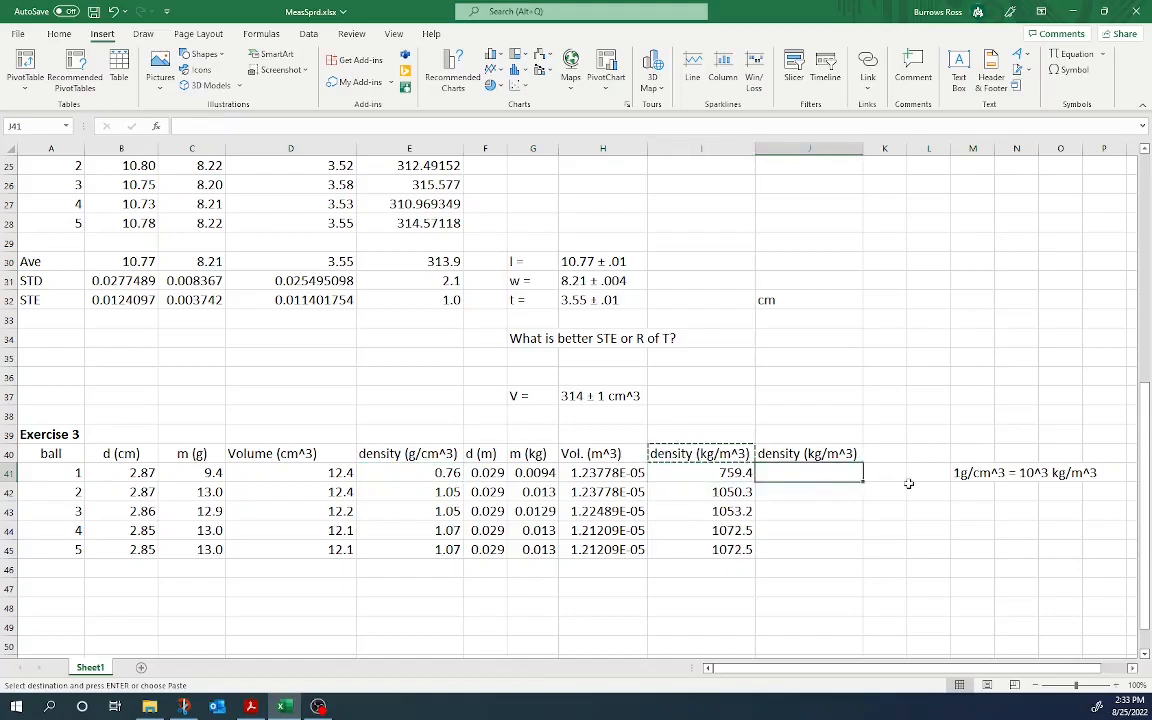
{"action": "type", "text": "="}
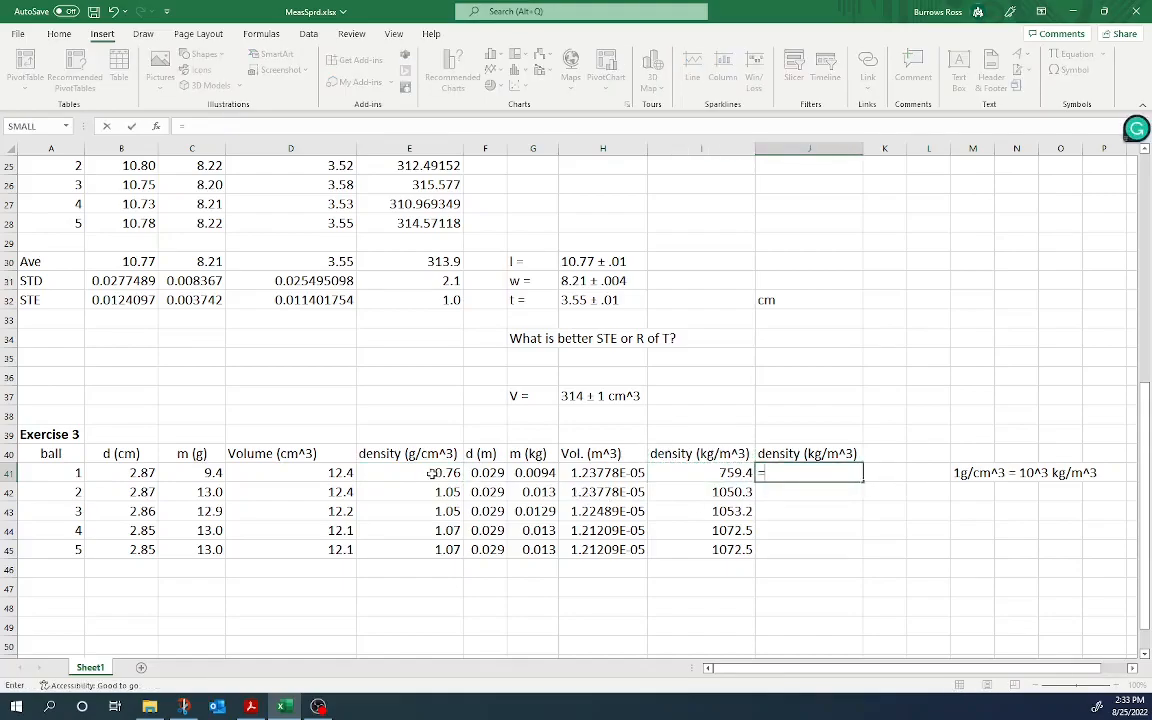
{"action": "left_click", "coordinate": [435, 473]}
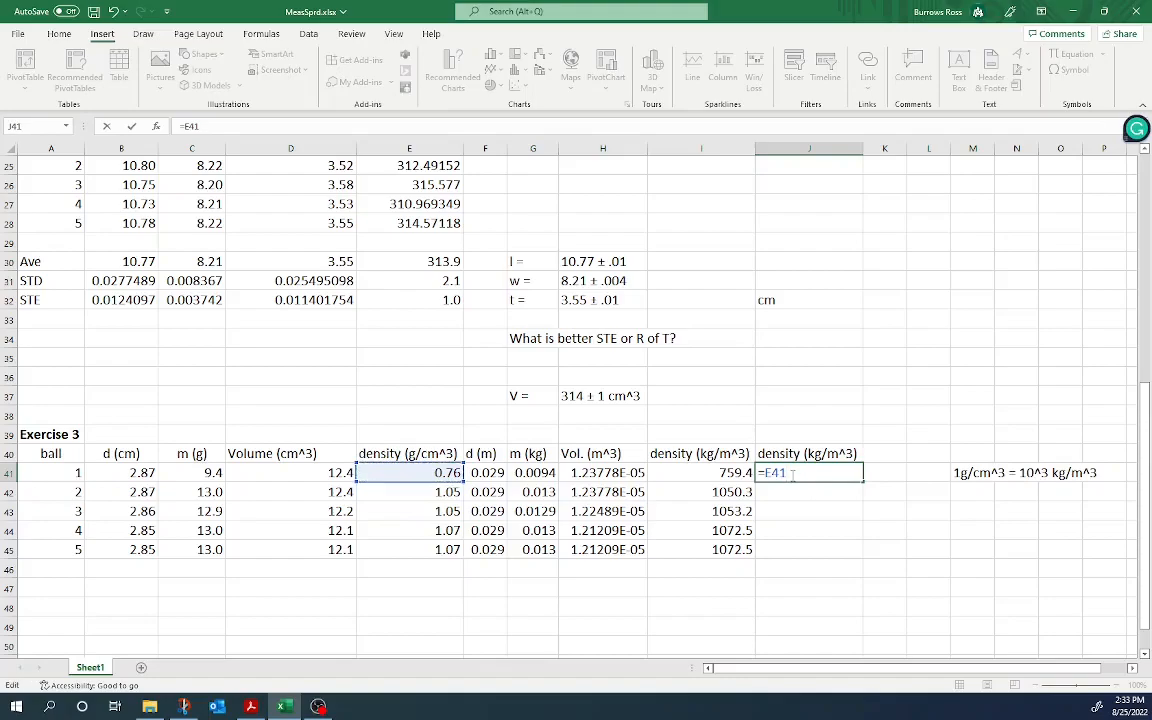
{"action": "type", "text": "10^3"}
{"action": "key", "text": "Return"}
{"action": "left_click_drag", "start_coordinate": [793, 476], "coordinate": [825, 551]}
{"action": "key", "text": "ctrl+d"}
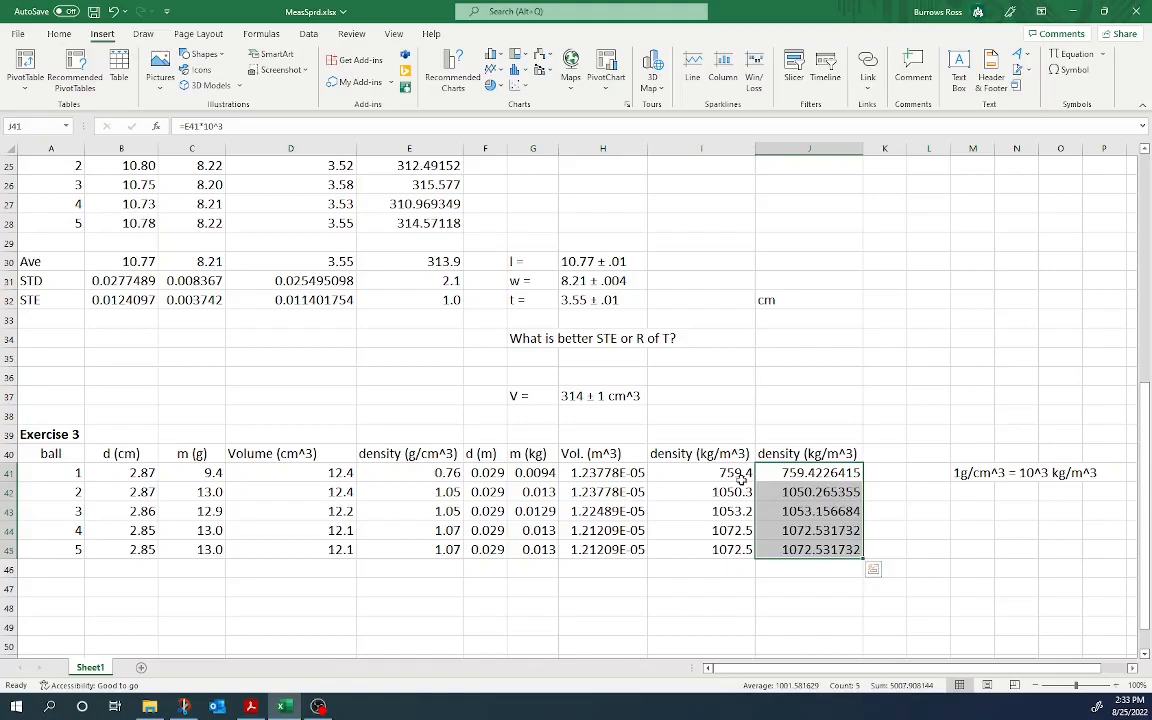
Step: Show the converted densities in J41:J45 with one decimal place
{"action": "left_click", "coordinate": [61, 35]}
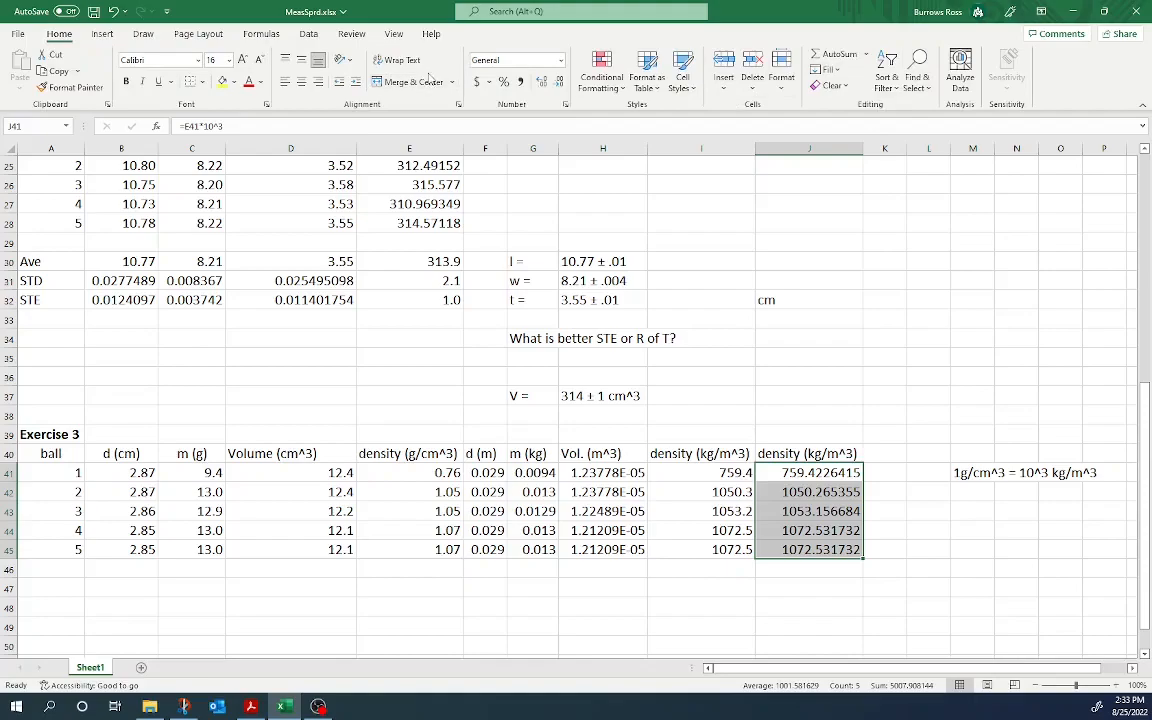
{"action": "left_click", "coordinate": [559, 83]}
{"action": "left_click", "coordinate": [559, 83]}
{"action": "left_click", "coordinate": [559, 83]}
{"action": "left_click", "coordinate": [559, 83]}
{"action": "left_click", "coordinate": [559, 83]}
{"action": "left_click", "coordinate": [559, 83]}
{"action": "left_click", "coordinate": [810, 472]}
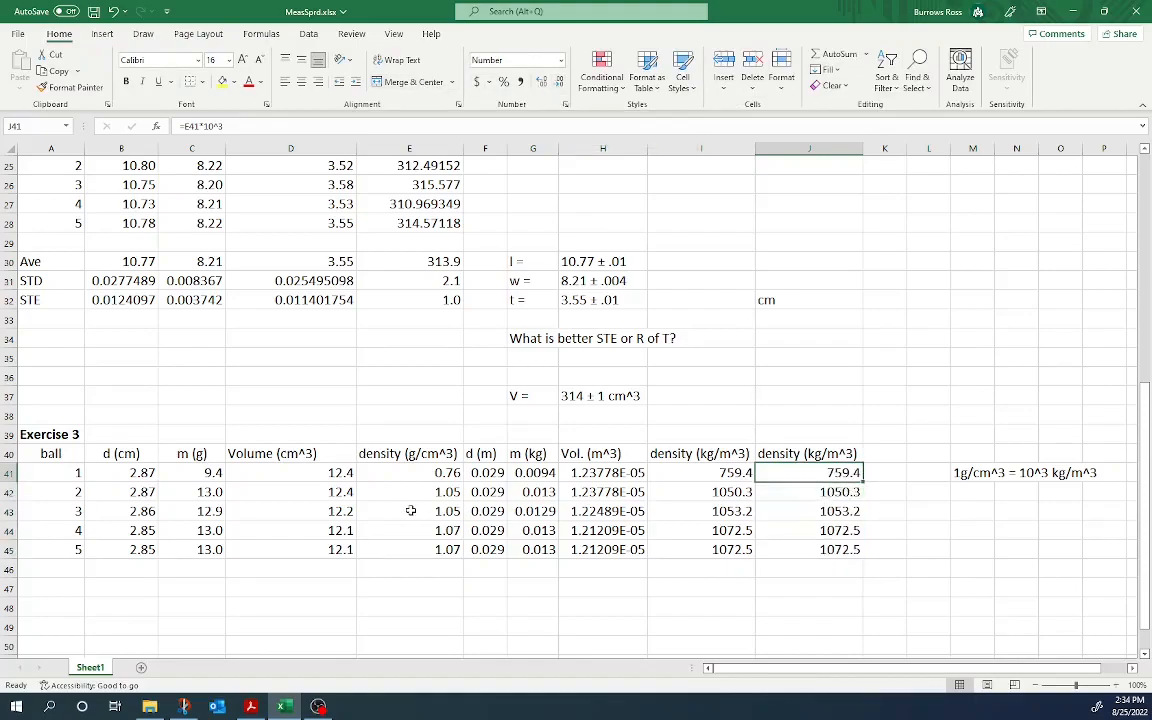
Step: Add the row labels "Ave.", "STD" and "STE" in A47:A49 below the Exercise 3 table
{"action": "left_click", "coordinate": [72, 591]}
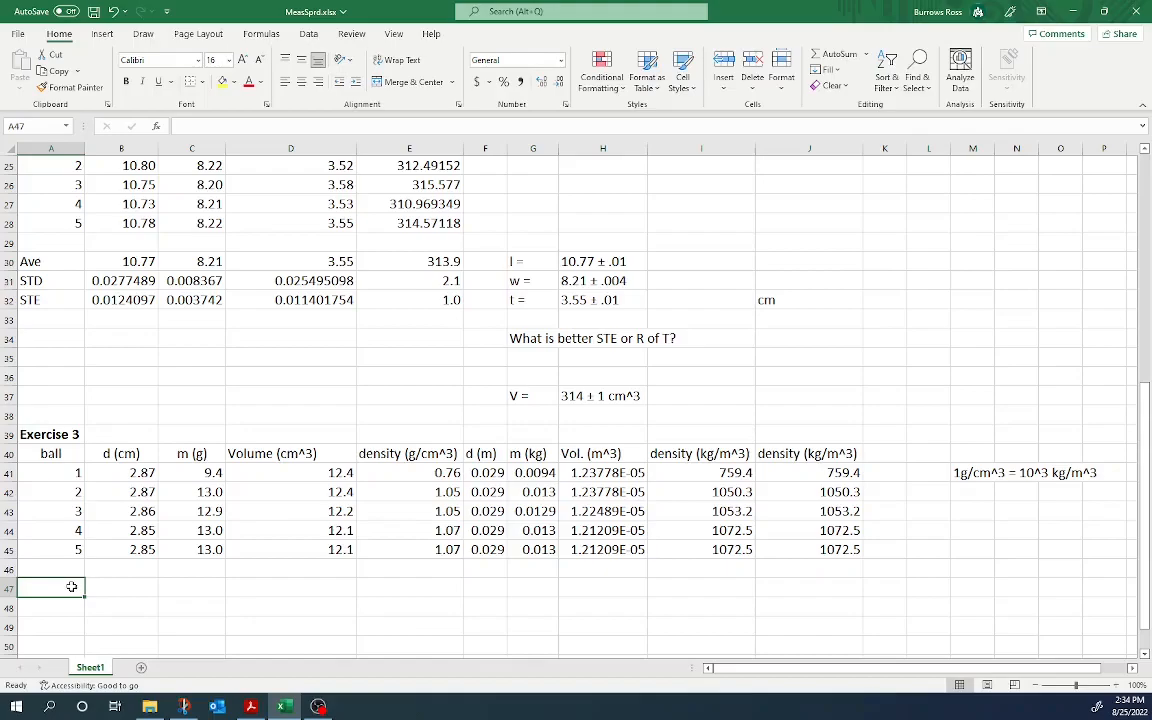
{"action": "type", "text": "Ave."}
{"action": "key", "text": "Return"}
{"action": "type", "text": "STD"}
{"action": "key", "text": "Return"}
{"action": "type", "text": "STE"}
{"action": "key", "text": "Tab"}
Step: Calculate the average ball diameter in B47 with the AVERAGE function over B41:B45
{"action": "left_click", "coordinate": [152, 588]}
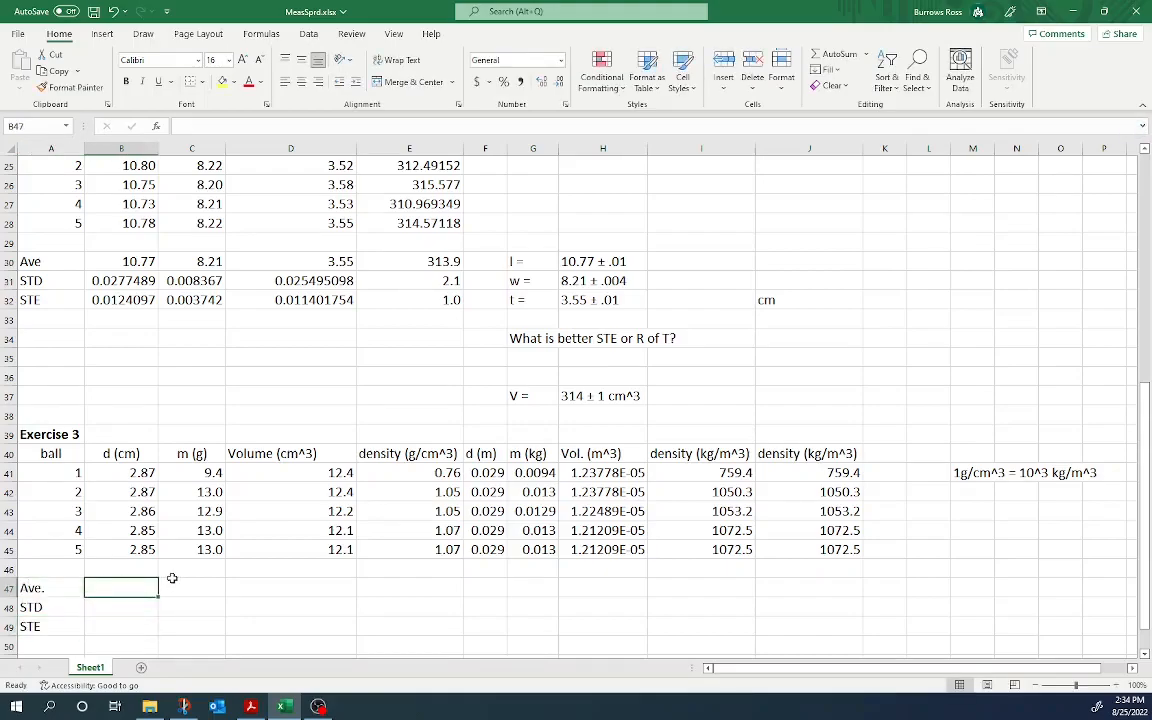
{"action": "type", "text": "=ave"}
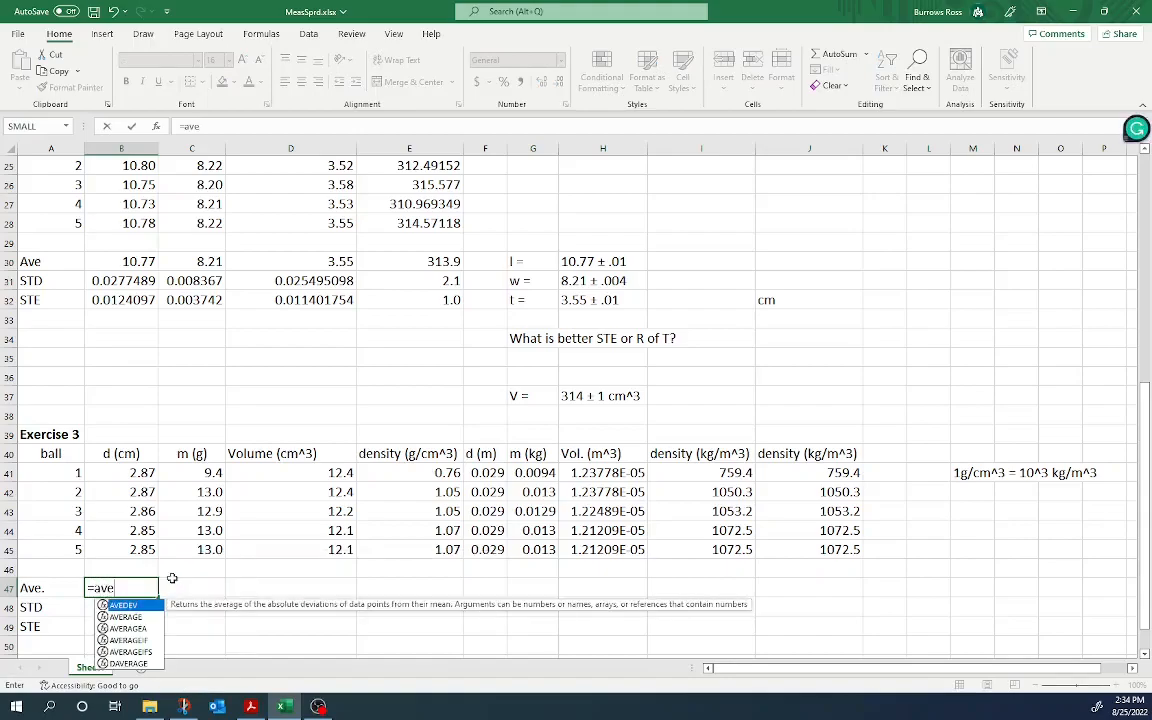
{"action": "double_click", "coordinate": [157, 617]}
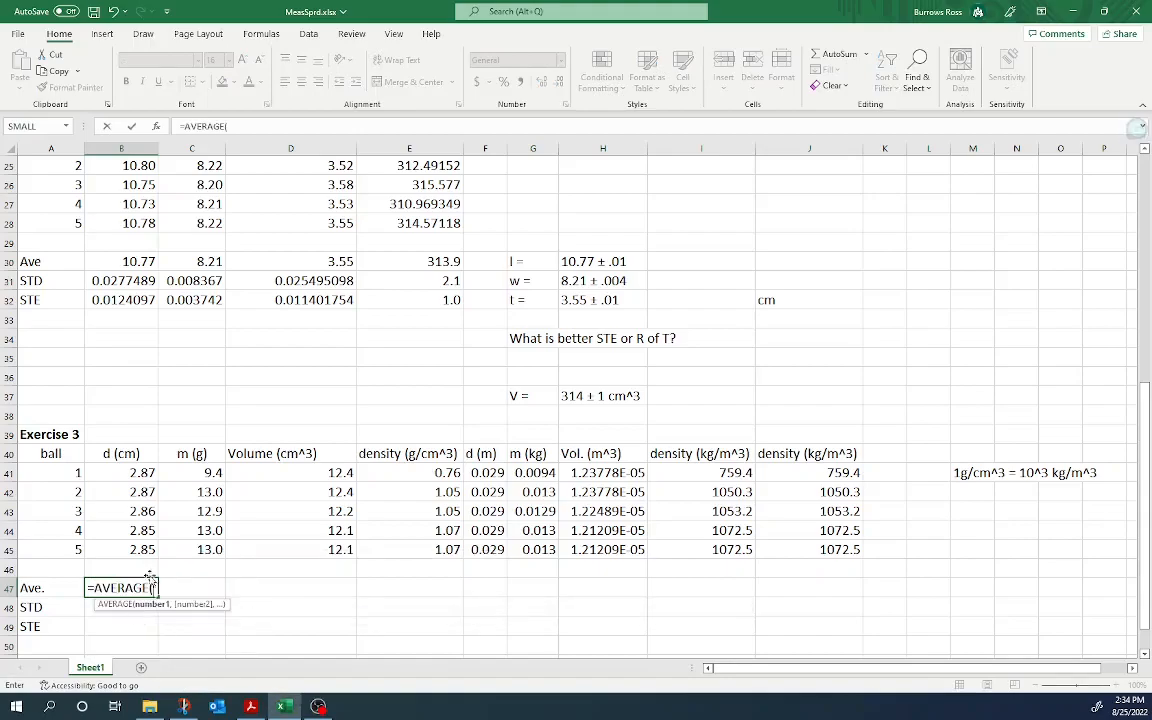
{"action": "left_click", "coordinate": [142, 477]}
{"action": "left_click_drag", "start_coordinate": [142, 484], "coordinate": [136, 548]}
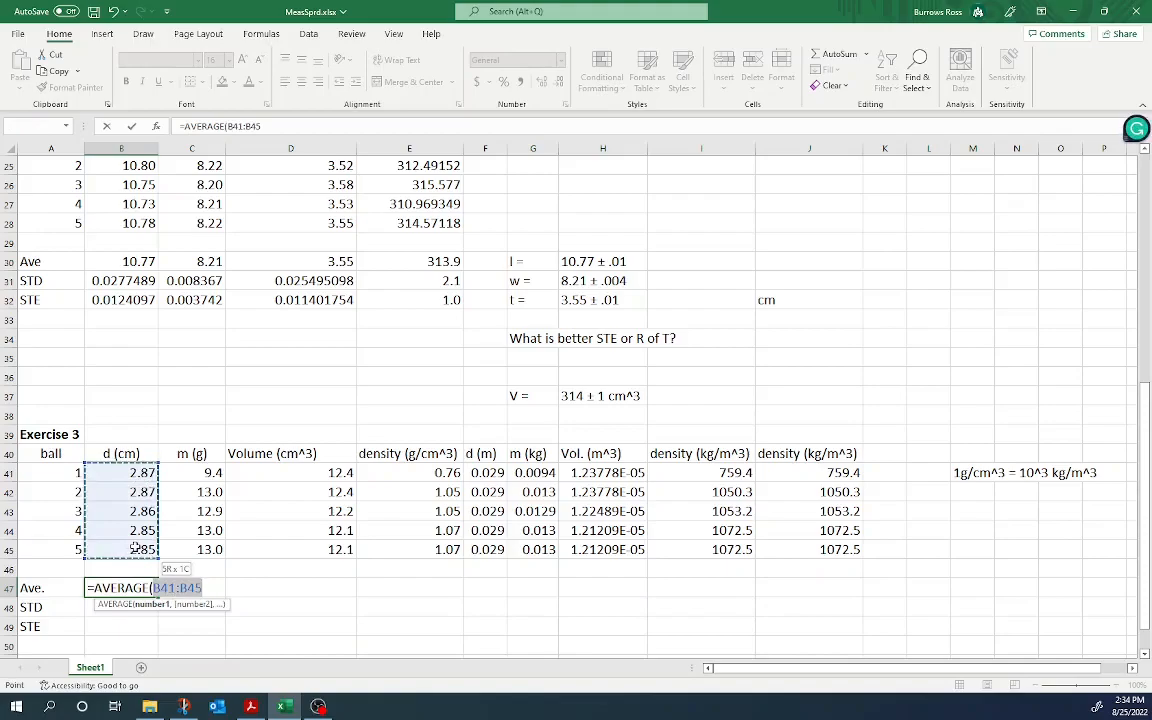
{"action": "key", "text": "Return"}
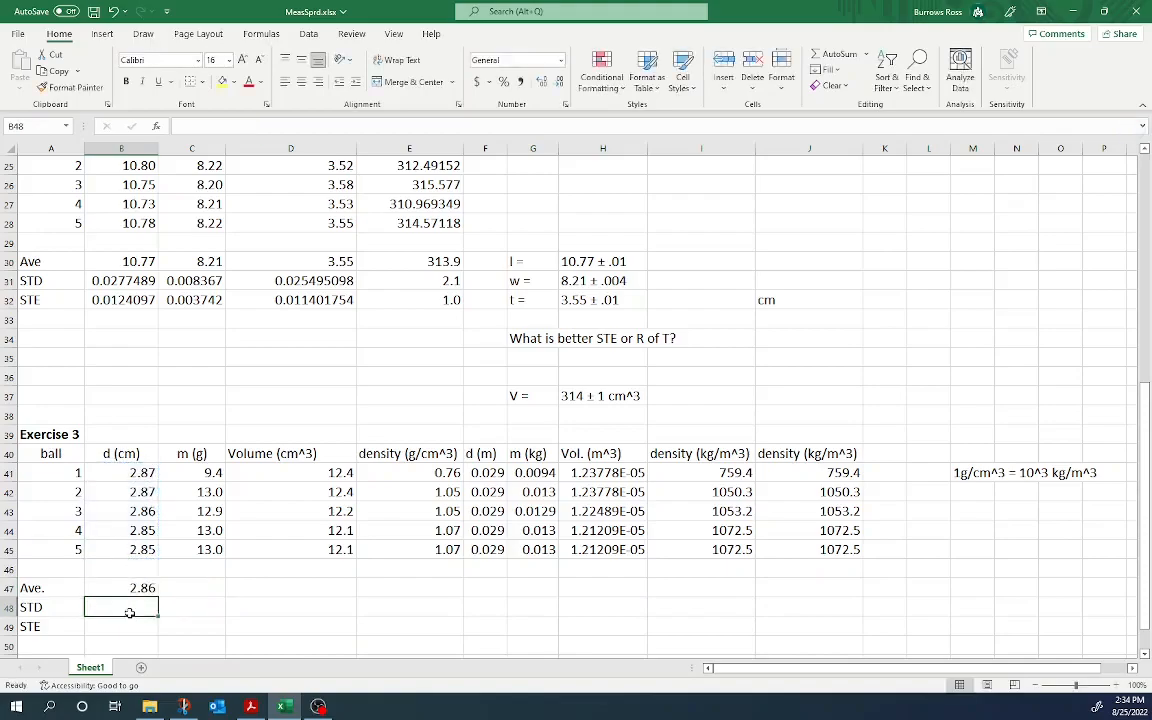
Step: Calculate the standard deviation of the ball diameters in B48 with STDEVA over B41:B45
{"action": "type", "text": "=std"}
{"action": "double_click", "coordinate": [160, 612]}
{"action": "left_click_drag", "start_coordinate": [142, 472], "coordinate": [136, 560]}
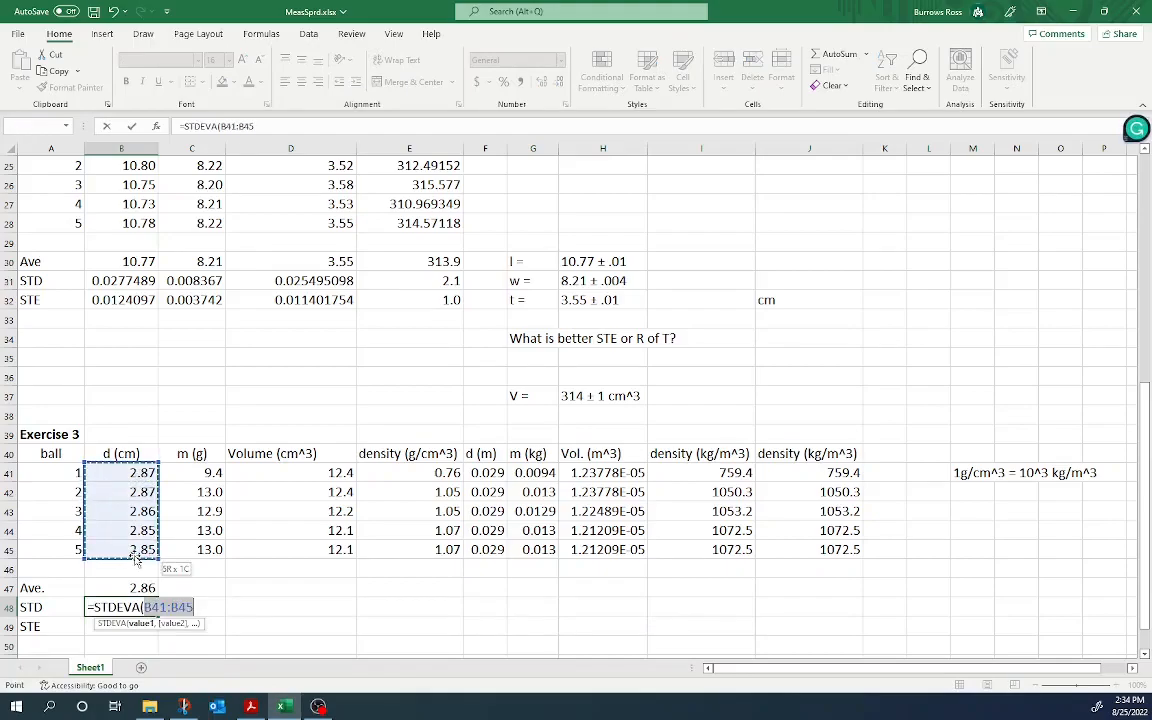
{"action": "key", "text": "Return"}
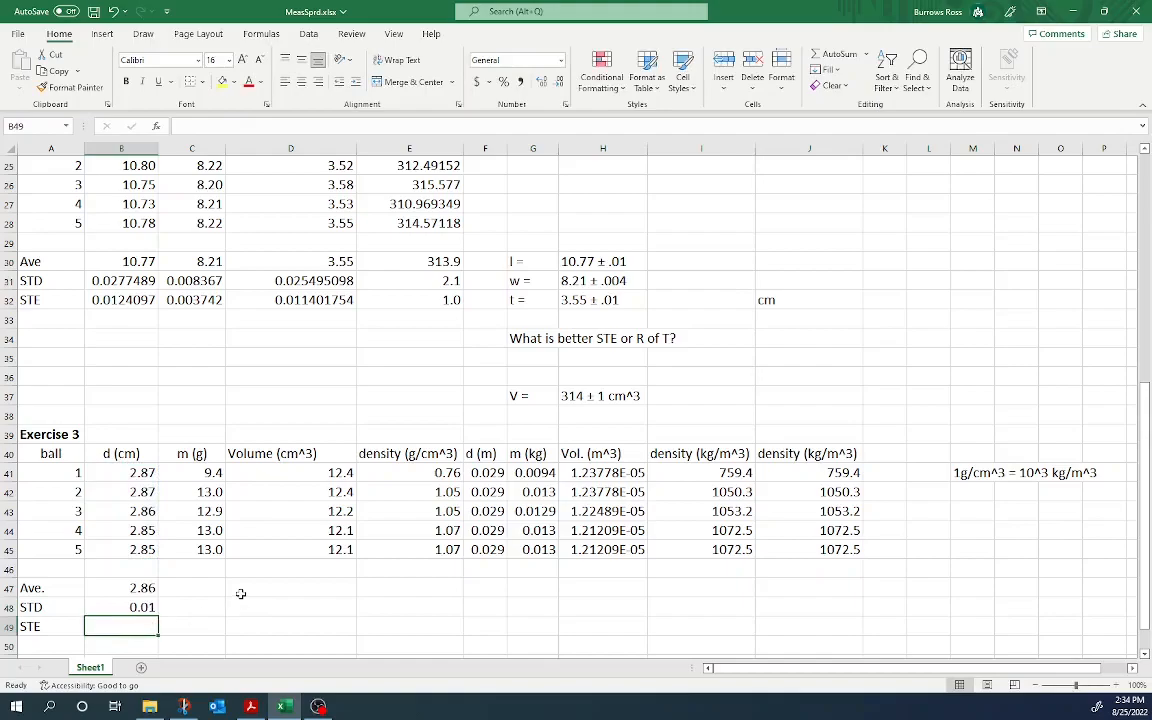
Step: Calculate the standard error of the diameters in B49 with =B48/SQRT(5)
{"action": "type", "text": "="}
{"action": "left_click", "coordinate": [148, 607]}
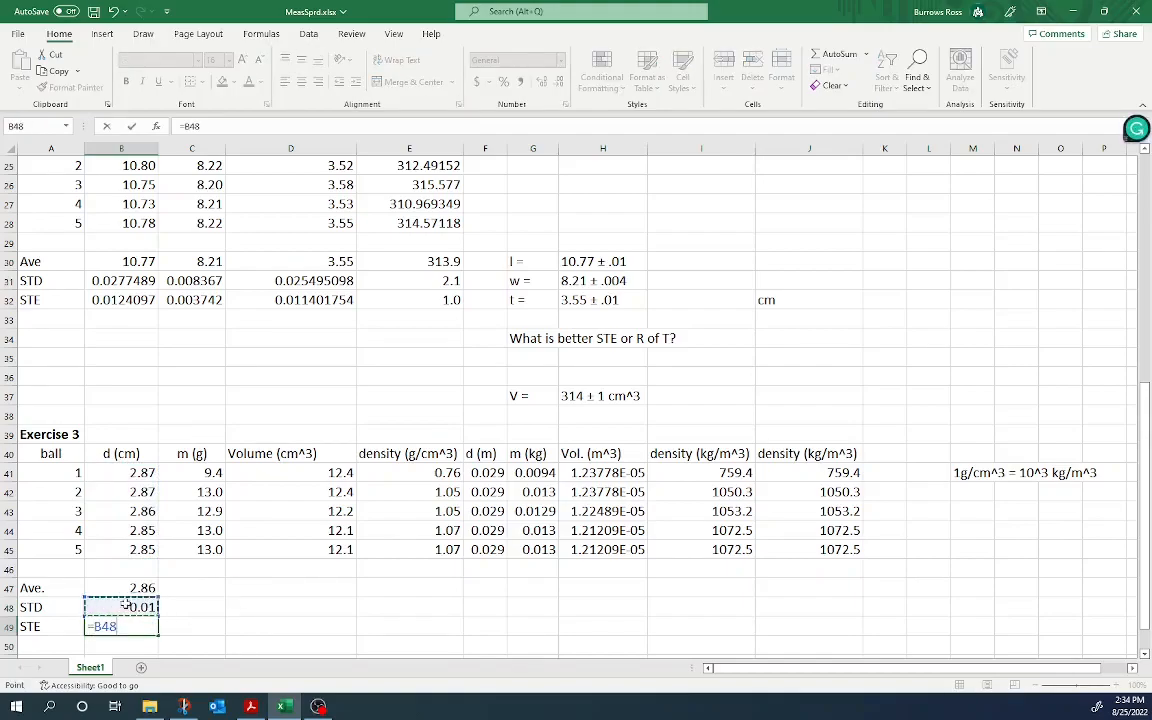
{"action": "type", "text": "/sq"}
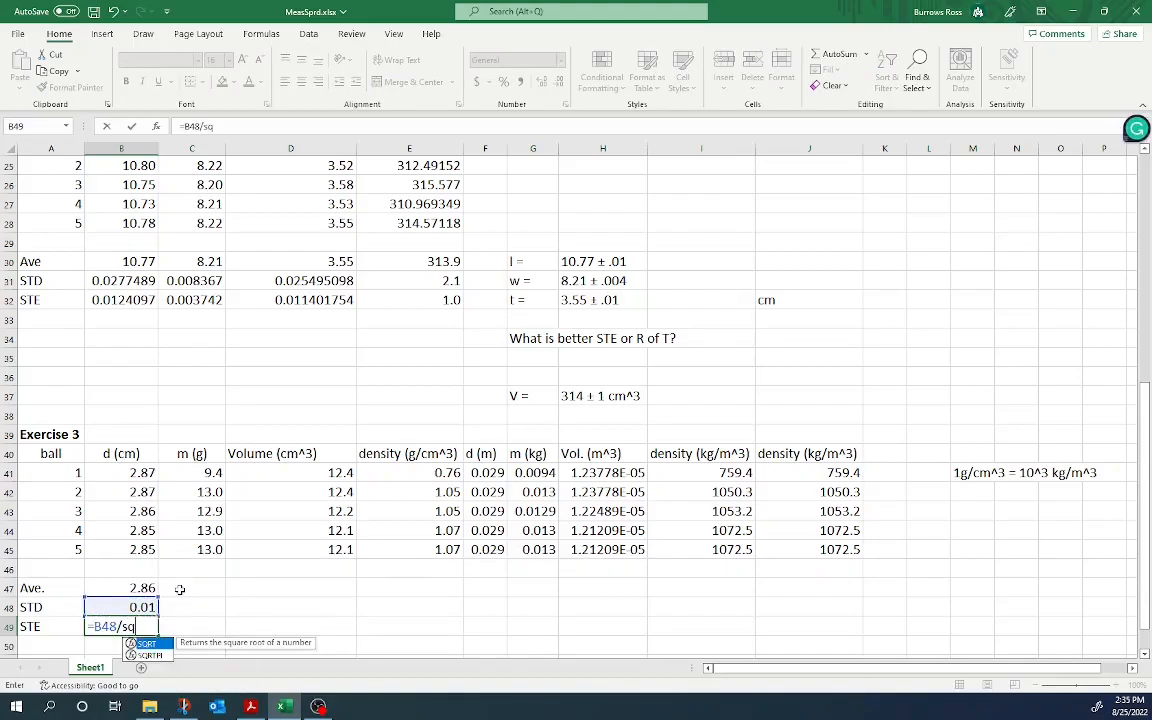
{"action": "double_click", "coordinate": [158, 645]}
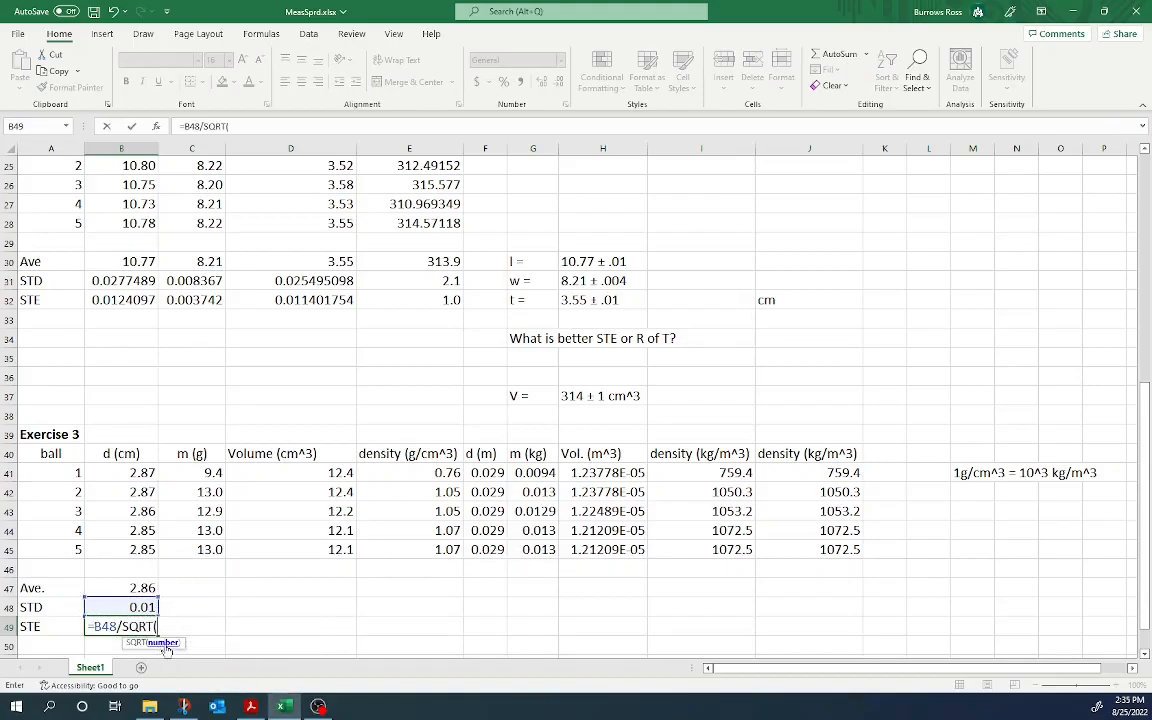
{"action": "type", "text": "5"}
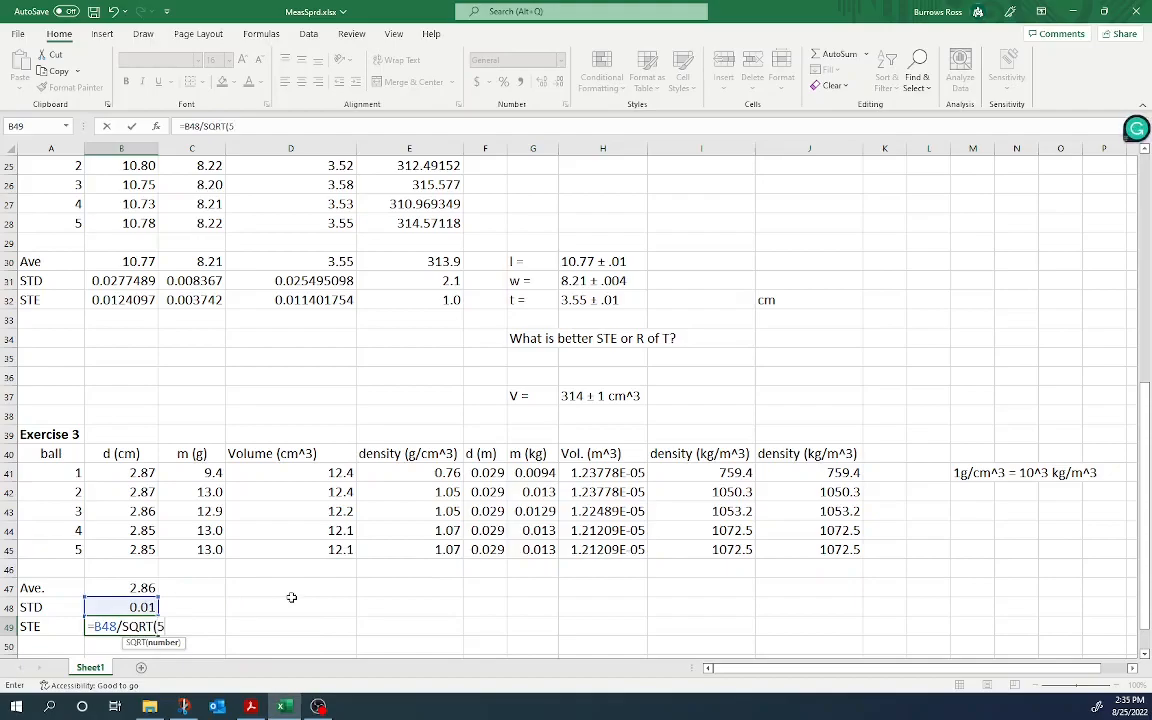
{"action": "type", "text": ")"}
{"action": "key", "text": "Return"}
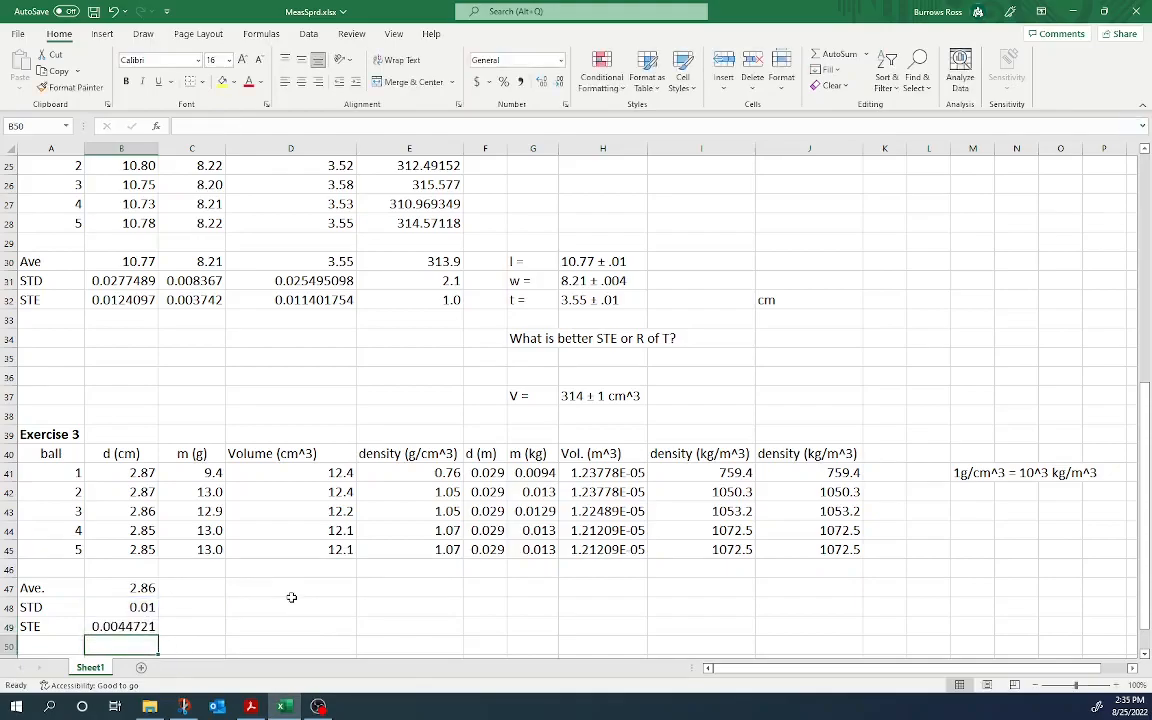
Step: Fill the Ave., STD and STE formulas from B47:B49 across to column J
{"action": "left_click", "coordinate": [145, 588]}
{"action": "left_click_drag", "start_coordinate": [145, 588], "coordinate": [794, 626]}
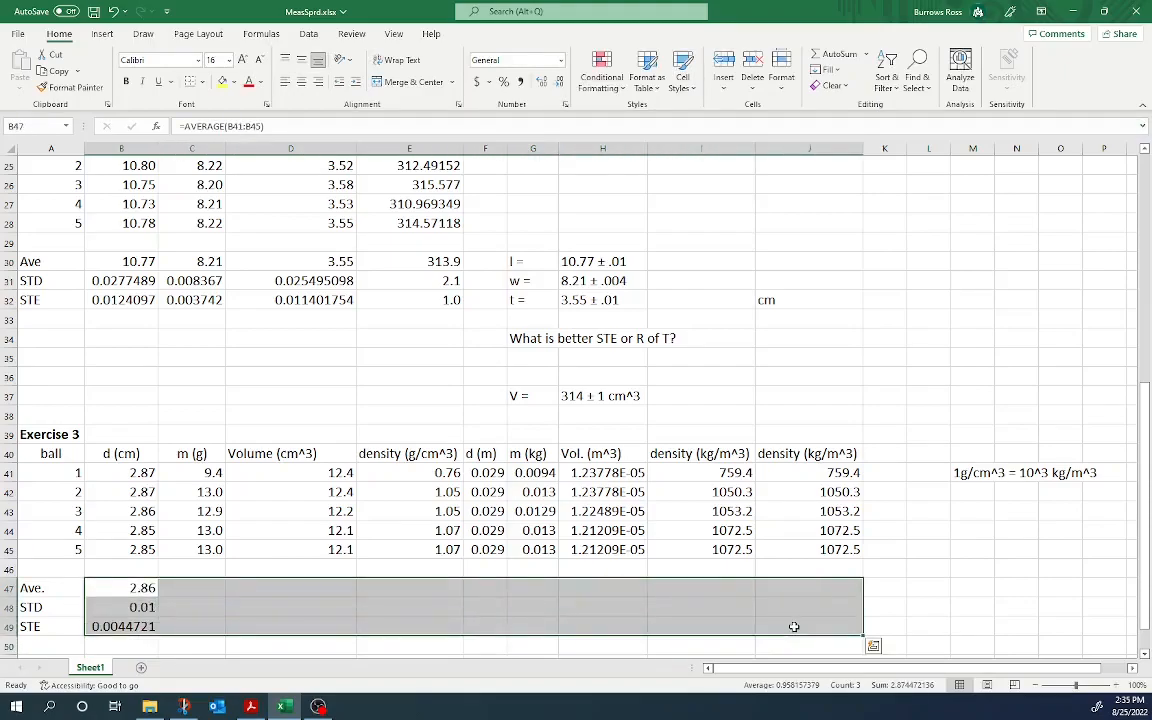
{"action": "key", "text": "ctrl+r"}
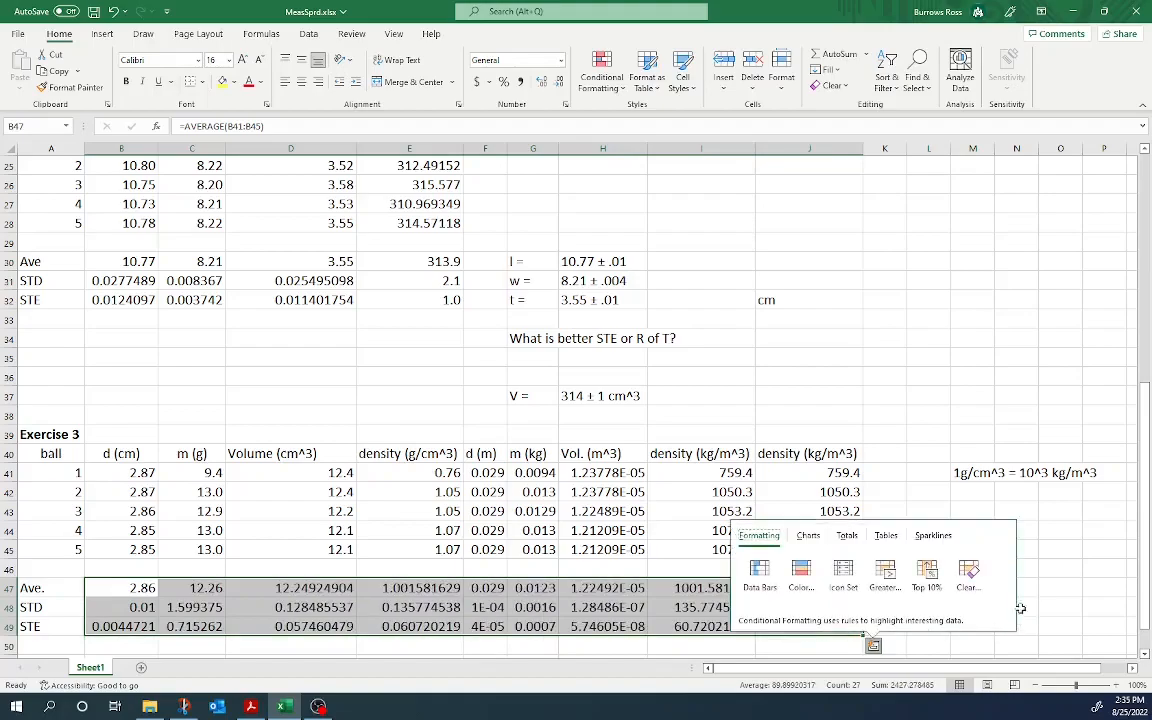
{"action": "left_click", "coordinate": [1062, 576]}
{"action": "scroll", "coordinate": [818, 510], "scroll_direction": "down", "scroll_amount": 2}
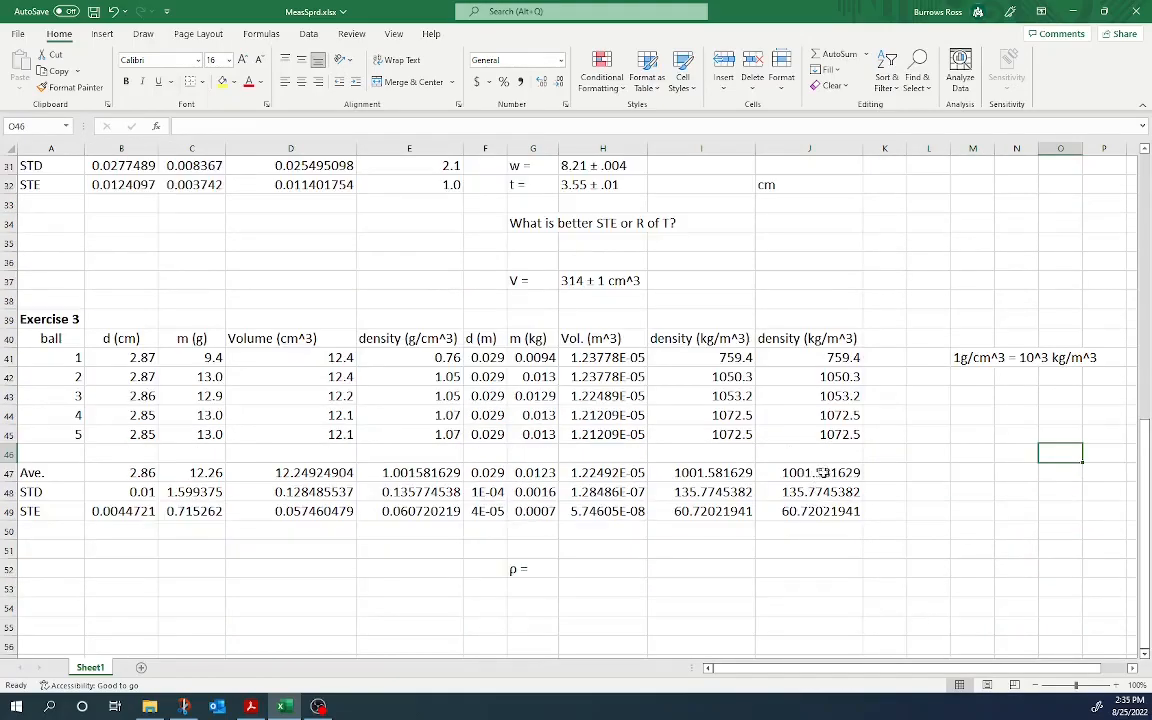
Step: Delete the whole of column J, which holds the duplicate density (kg/m^3) values
{"action": "left_click_drag", "start_coordinate": [845, 475], "coordinate": [846, 511]}
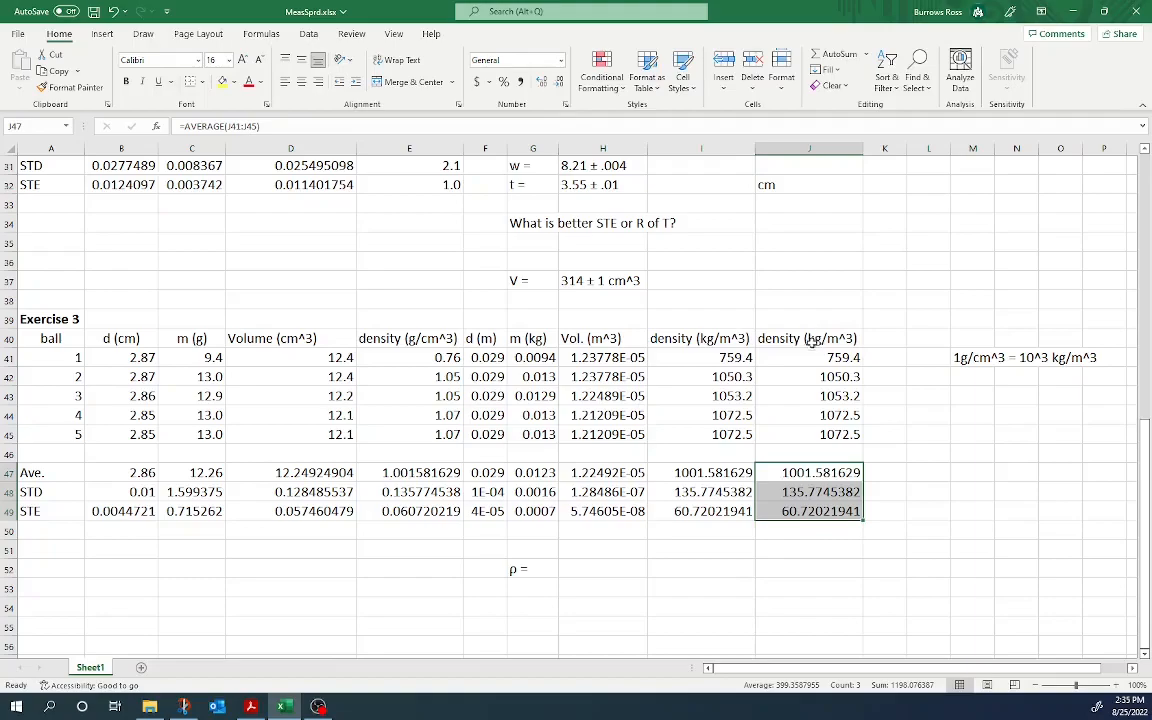
{"action": "scroll", "coordinate": [811, 352], "scroll_direction": "up", "scroll_amount": 3}
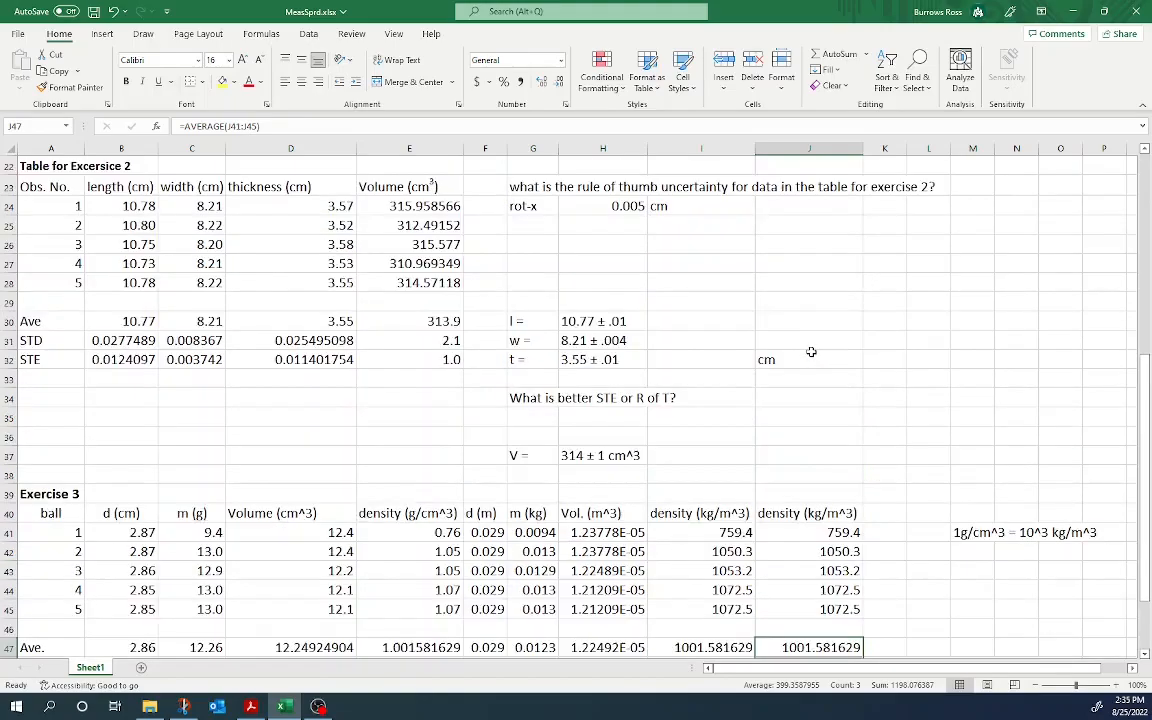
{"action": "scroll", "coordinate": [810, 430], "scroll_direction": "down", "scroll_amount": 2}
{"action": "scroll", "coordinate": [787, 546], "scroll_direction": "up", "scroll_amount": 9}
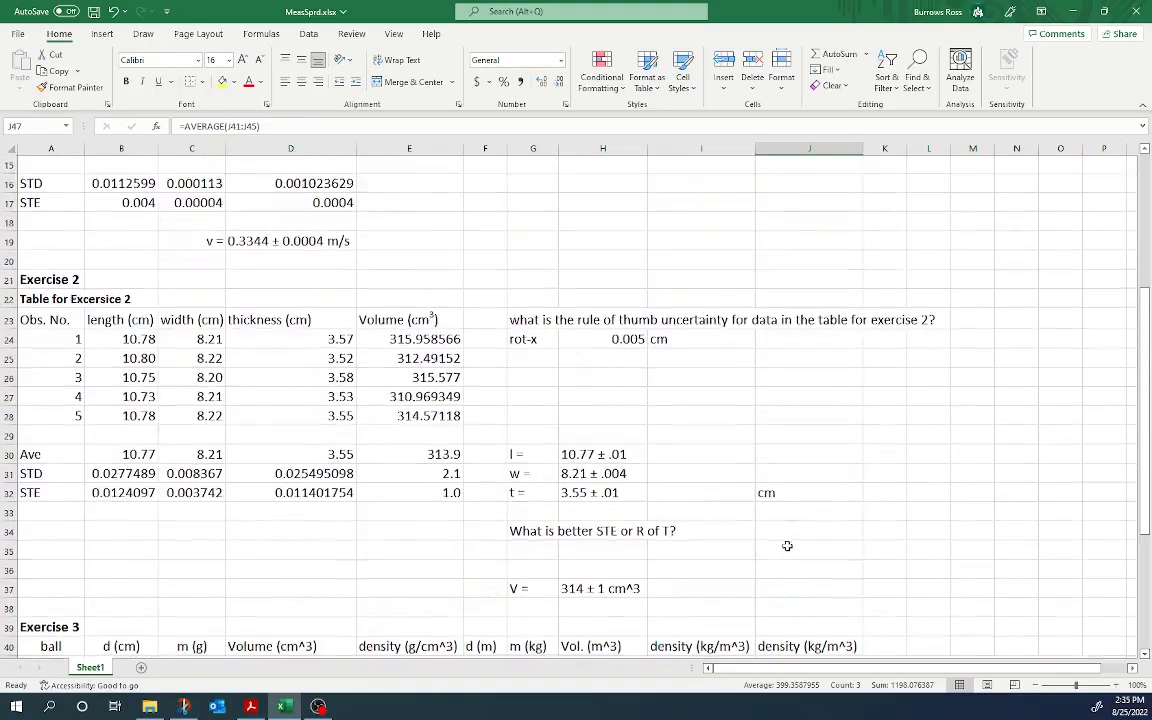
{"action": "left_click", "coordinate": [817, 146]}
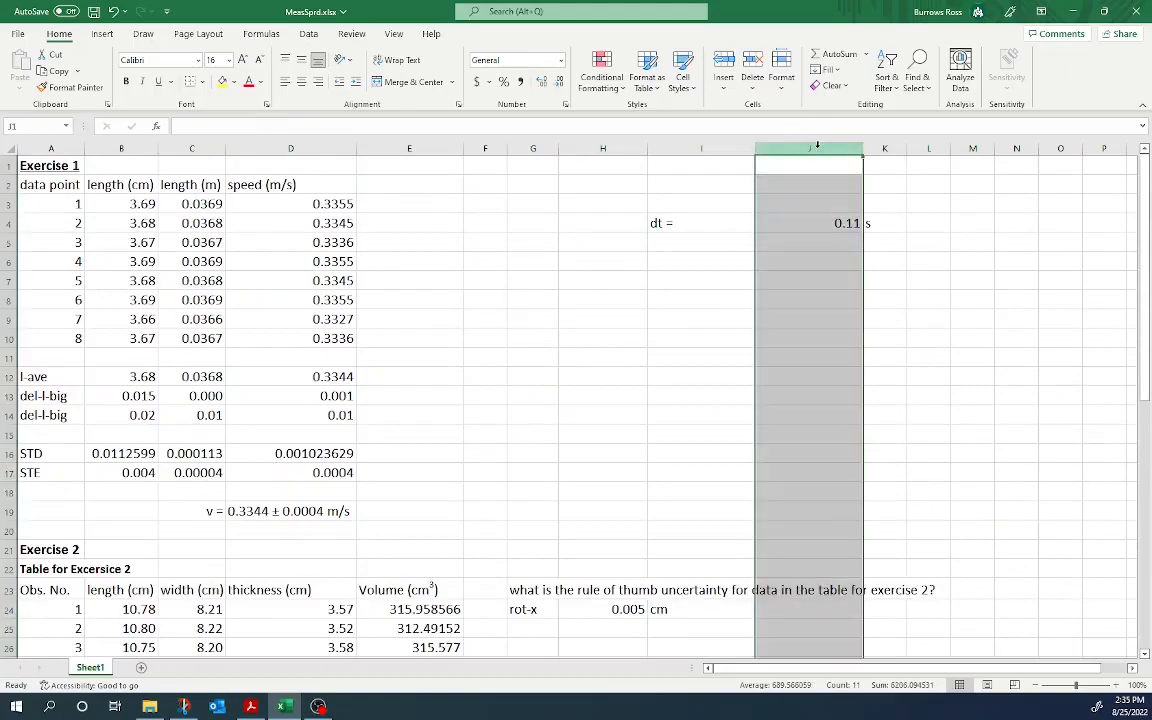
{"action": "left_click", "coordinate": [753, 62]}
{"action": "scroll", "coordinate": [854, 260], "scroll_direction": "down", "scroll_amount": 6}
{"action": "scroll", "coordinate": [854, 262], "scroll_direction": "down", "scroll_amount": 5}
{"action": "left_click", "coordinate": [820, 472]}
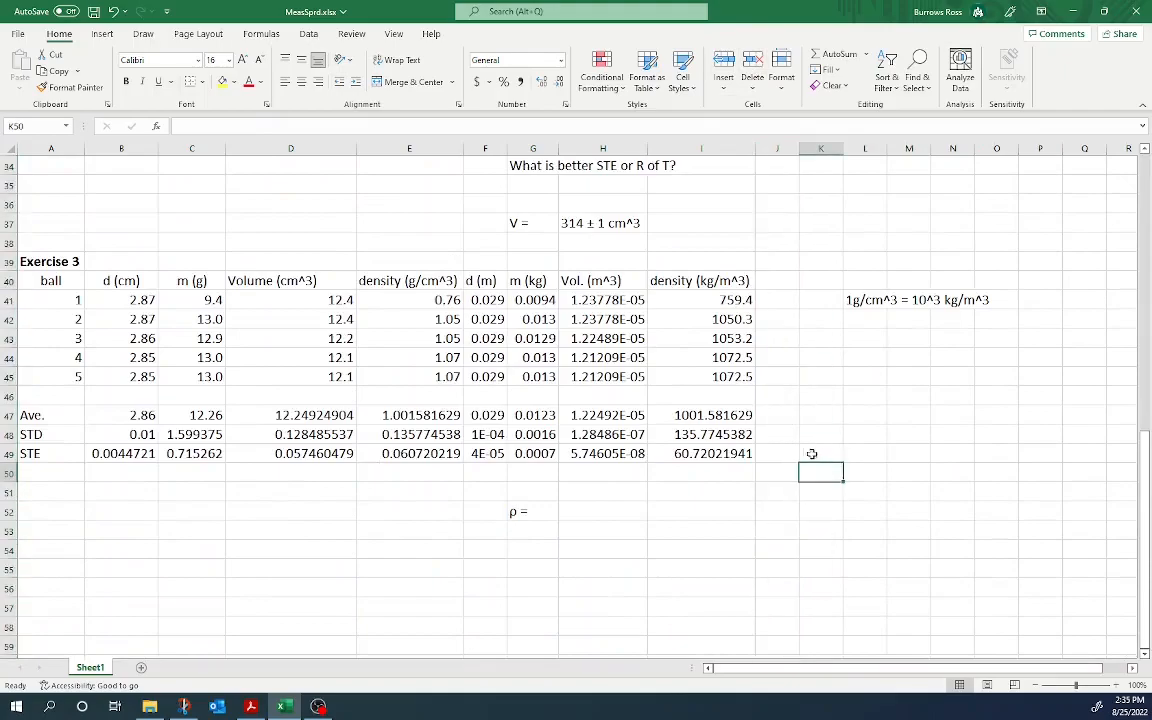
Step: Review the g/cm^3 to kg/m^3 conversion note and the Exercise 3 column headings for diameter, mass, volume and density in SI units
{"action": "left_click", "coordinate": [920, 304]}
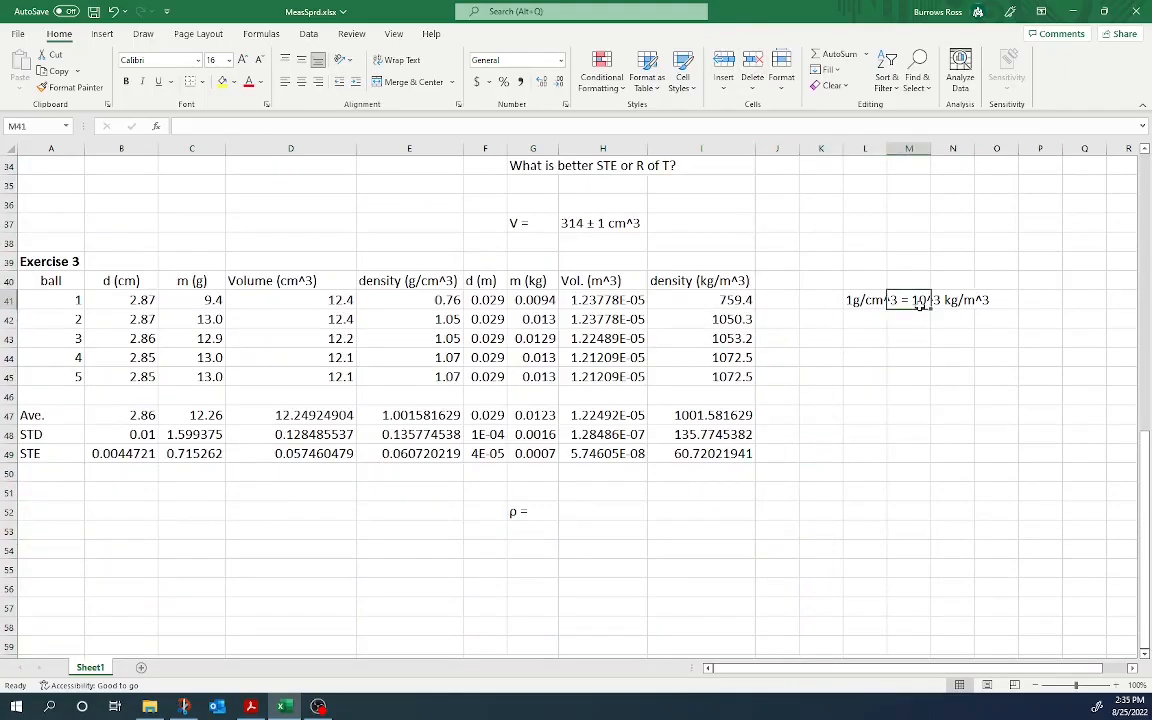
{"action": "left_click", "coordinate": [730, 283]}
{"action": "left_click", "coordinate": [725, 320]}
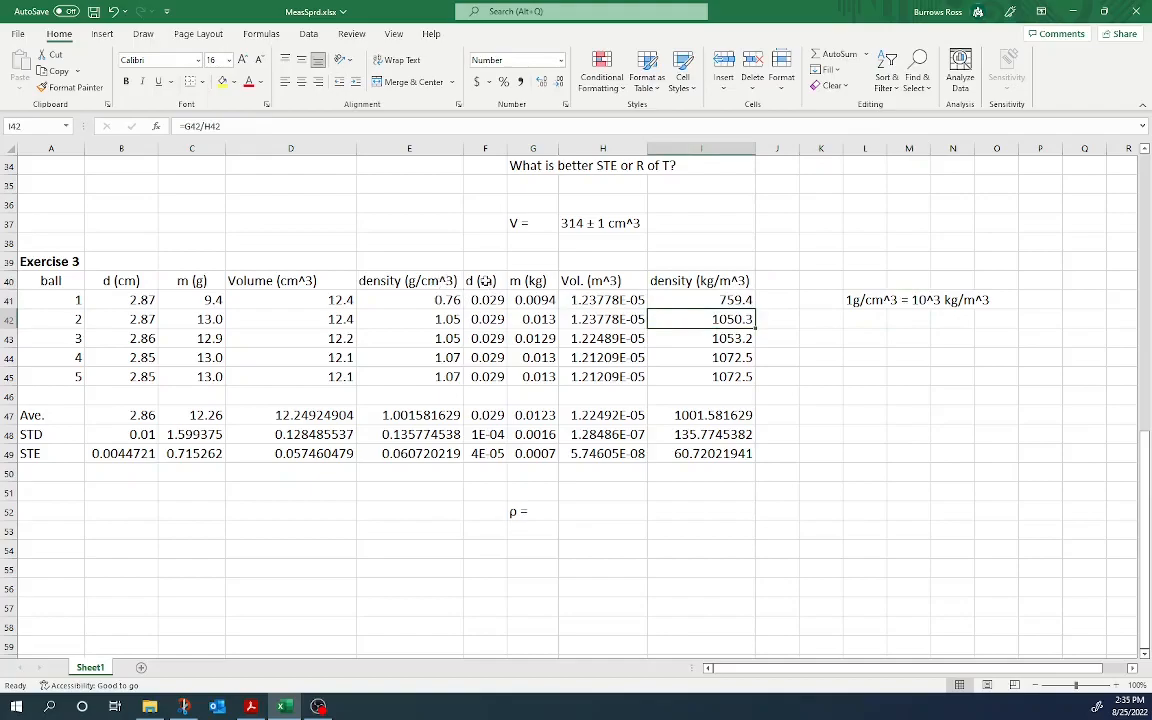
{"action": "left_click", "coordinate": [486, 283]}
{"action": "left_click", "coordinate": [532, 283]}
{"action": "left_click", "coordinate": [582, 281]}
{"action": "left_click", "coordinate": [660, 283]}
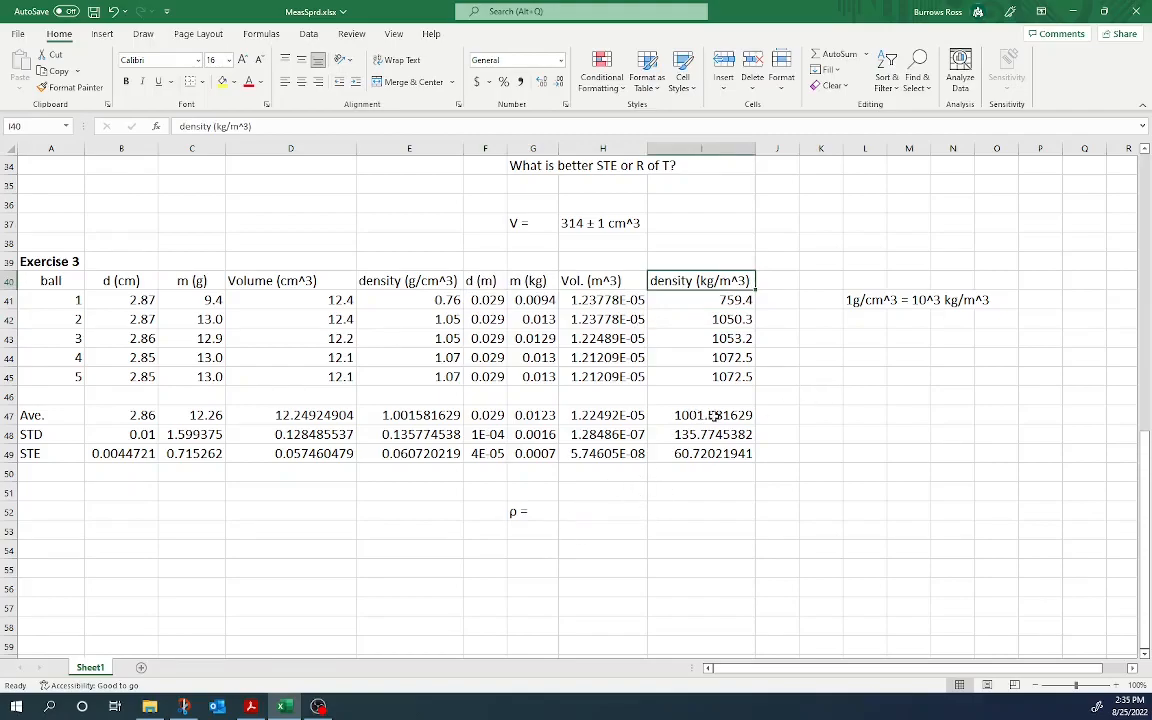
Step: Show the kg/m^3 density average, STD and STE in I47:I49 with no decimal places
{"action": "left_click_drag", "start_coordinate": [716, 415], "coordinate": [716, 453]}
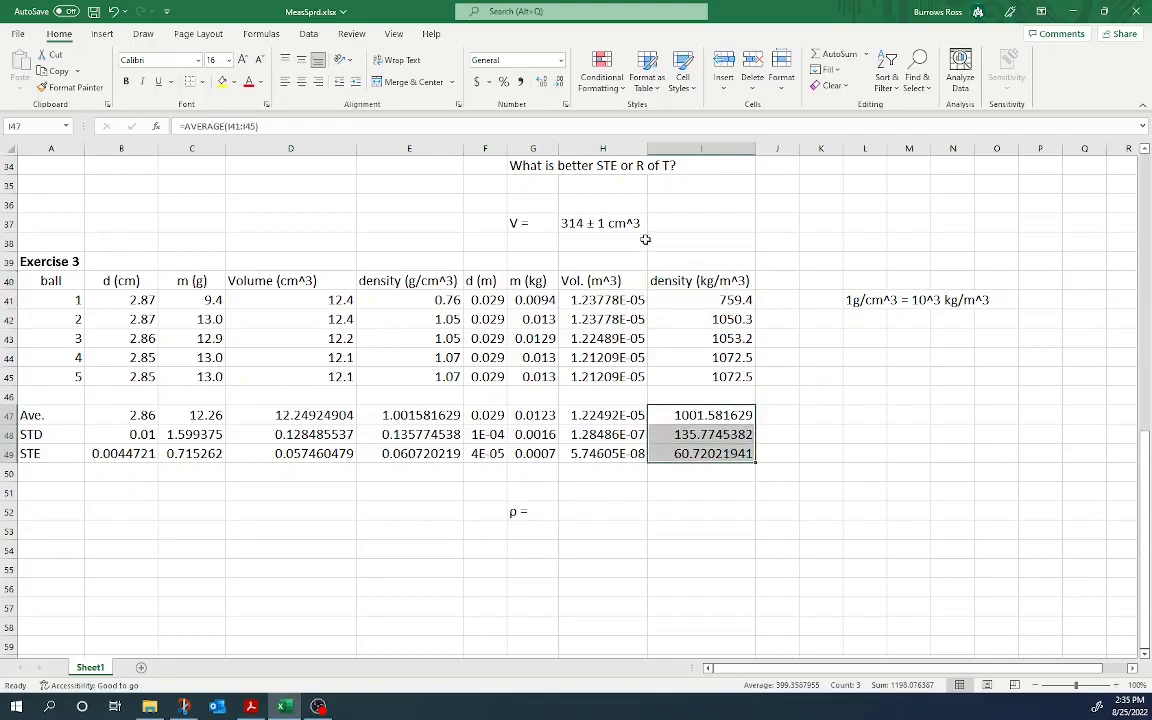
{"action": "left_click", "coordinate": [559, 82]}
{"action": "left_click", "coordinate": [559, 82]}
{"action": "left_click", "coordinate": [559, 82]}
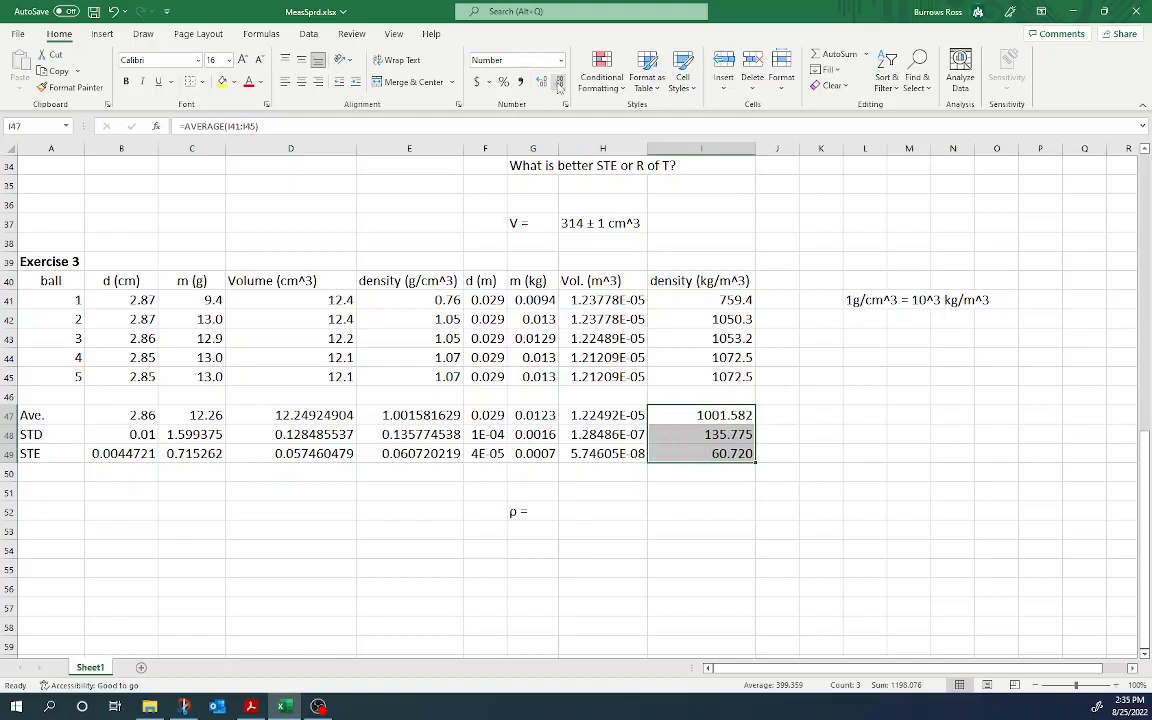
{"action": "left_click", "coordinate": [559, 82]}
{"action": "left_click", "coordinate": [559, 82]}
{"action": "left_click", "coordinate": [559, 82]}
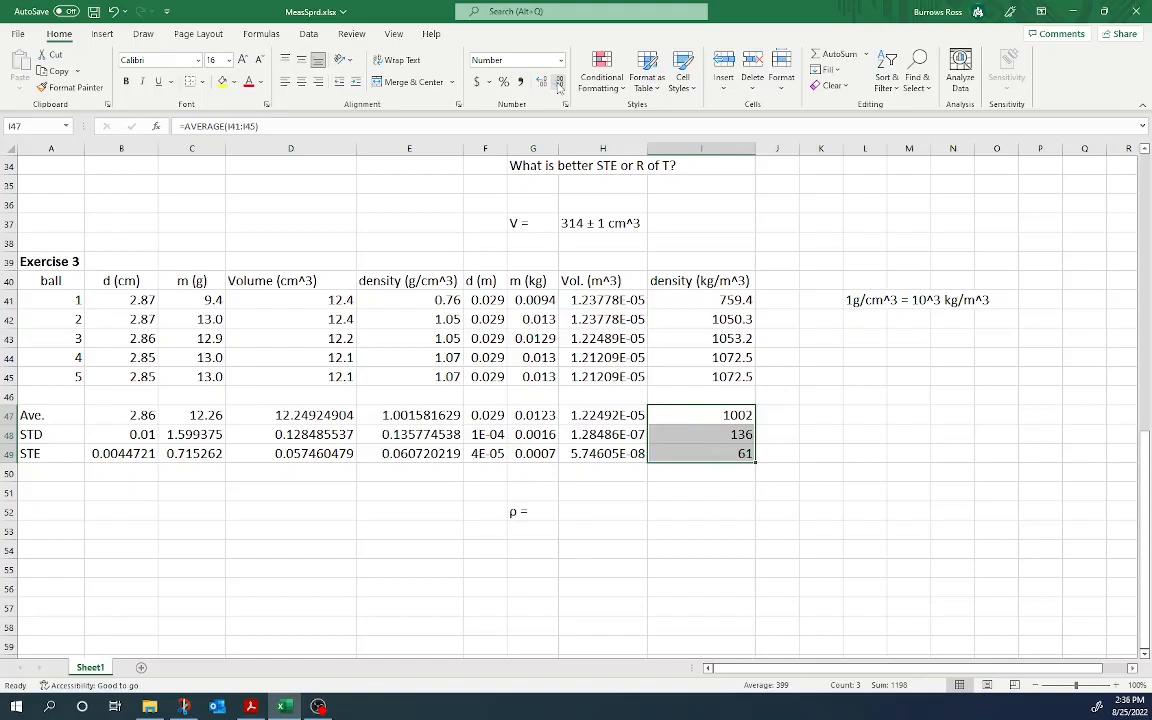
Step: Compare the average density in I47 with its STE in I49, and check the first ball's mass in C41
{"action": "left_click", "coordinate": [745, 455]}
{"action": "key", "text": "Up"}
{"action": "key", "text": "Up"}
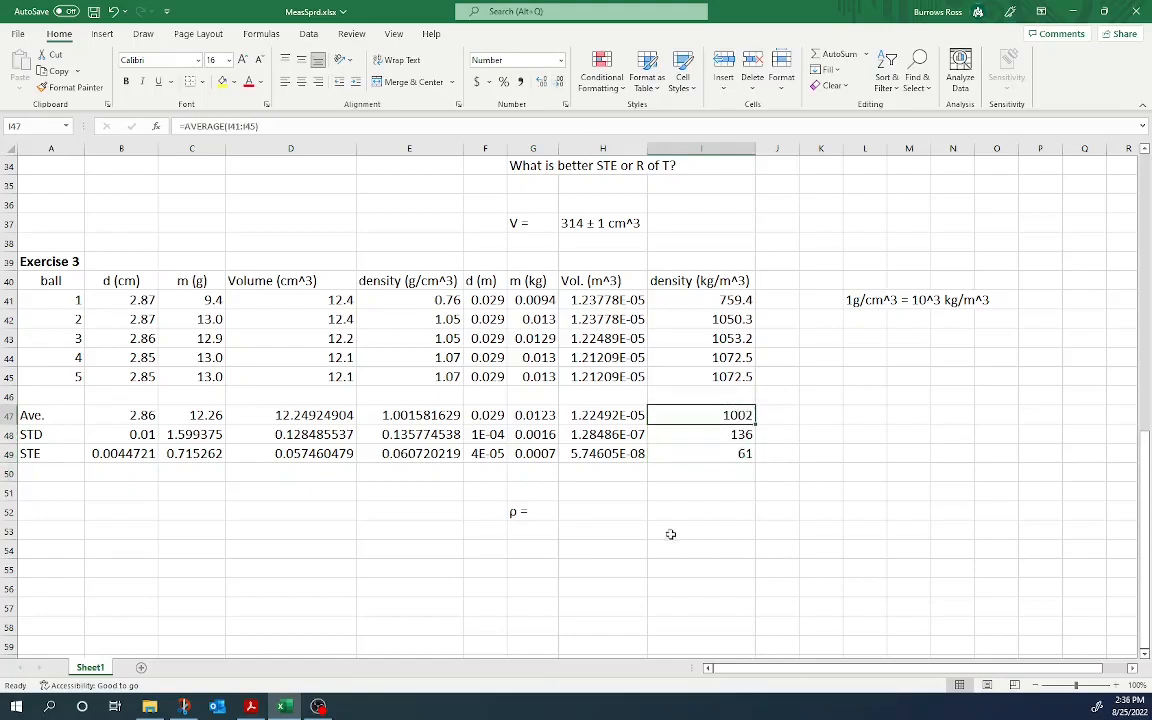
{"action": "left_click", "coordinate": [531, 512]}
{"action": "left_click", "coordinate": [622, 509]}
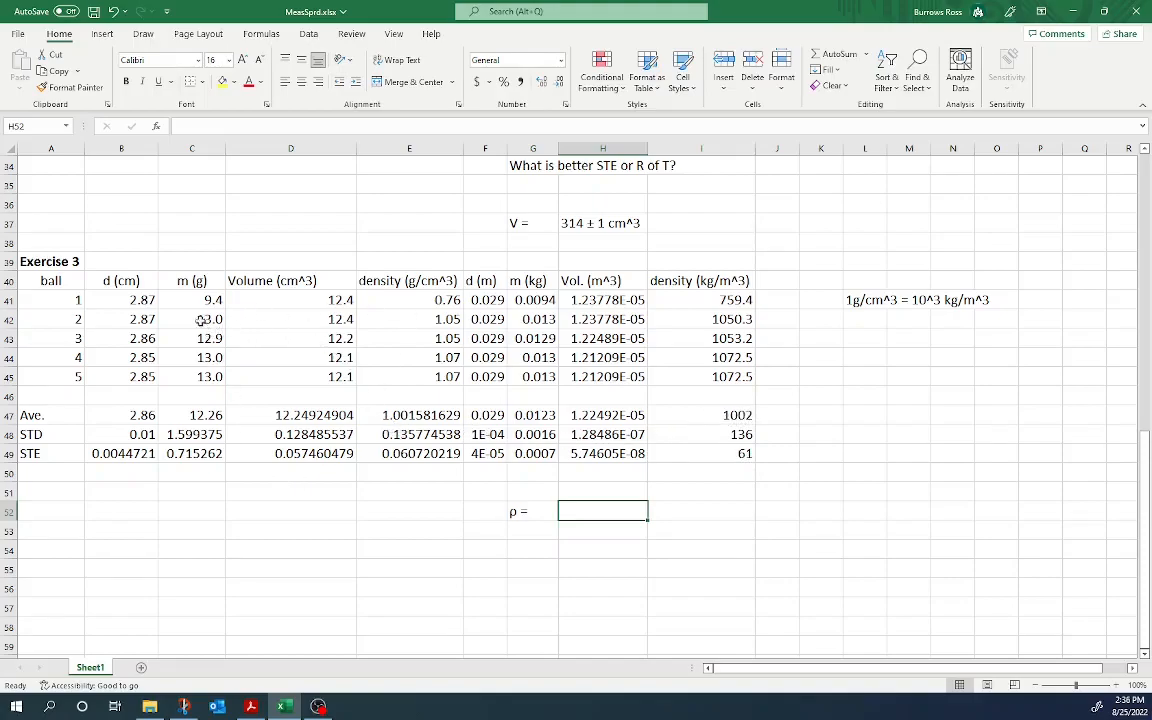
{"action": "left_click", "coordinate": [213, 299]}
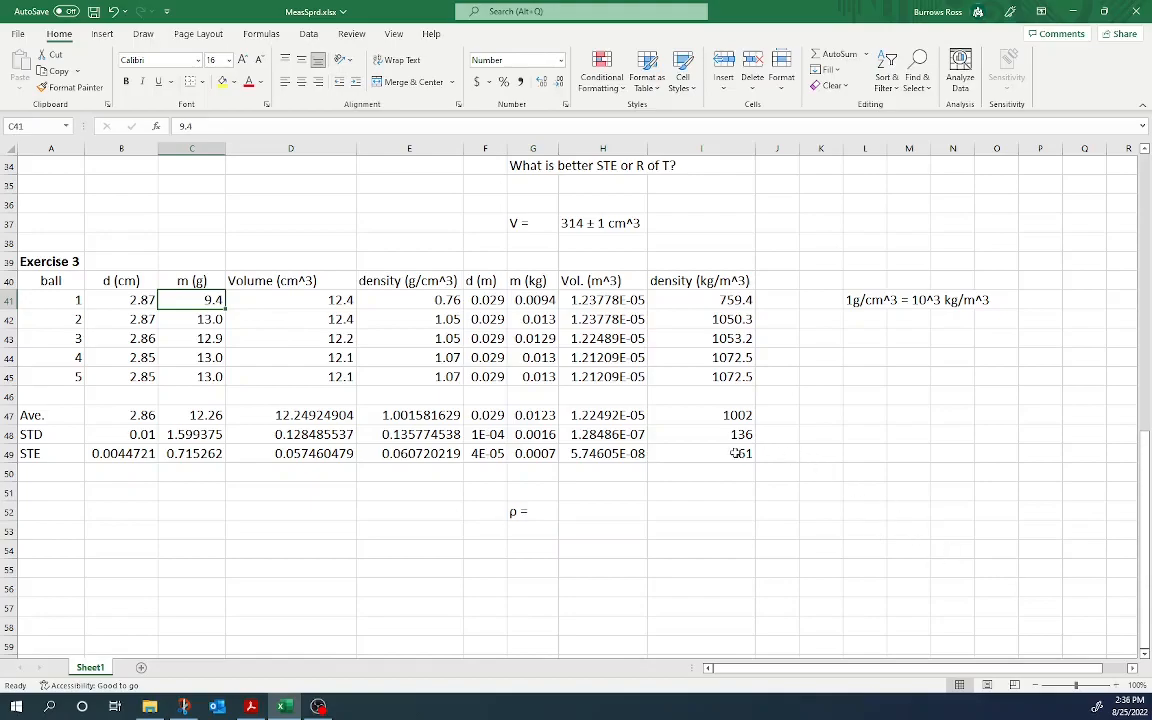
{"action": "left_click", "coordinate": [663, 410]}
{"action": "left_click", "coordinate": [738, 466]}
{"action": "left_click", "coordinate": [741, 456]}
{"action": "left_click", "coordinate": [742, 418]}
{"action": "left_click", "coordinate": [748, 454]}
{"action": "left_click", "coordinate": [741, 415]}
{"action": "left_click", "coordinate": [740, 455]}
{"action": "left_click", "coordinate": [741, 415]}
Step: Enter the average density result as "1000 ± 60 kg/m3" in H52 beside the "ρ =" label
{"action": "left_click", "coordinate": [586, 514]}
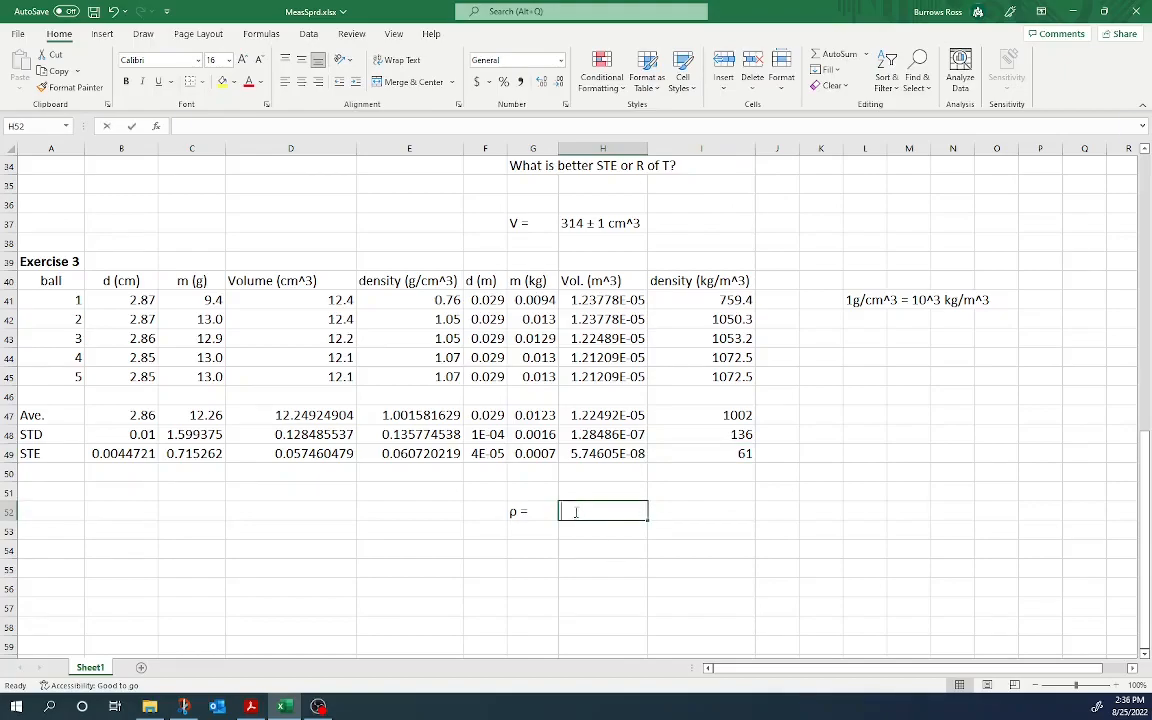
{"action": "type", "text": "1000"}
{"action": "left_click", "coordinate": [102, 33]}
{"action": "left_click", "coordinate": [1074, 69]}
{"action": "double_click", "coordinate": [365, 265]}
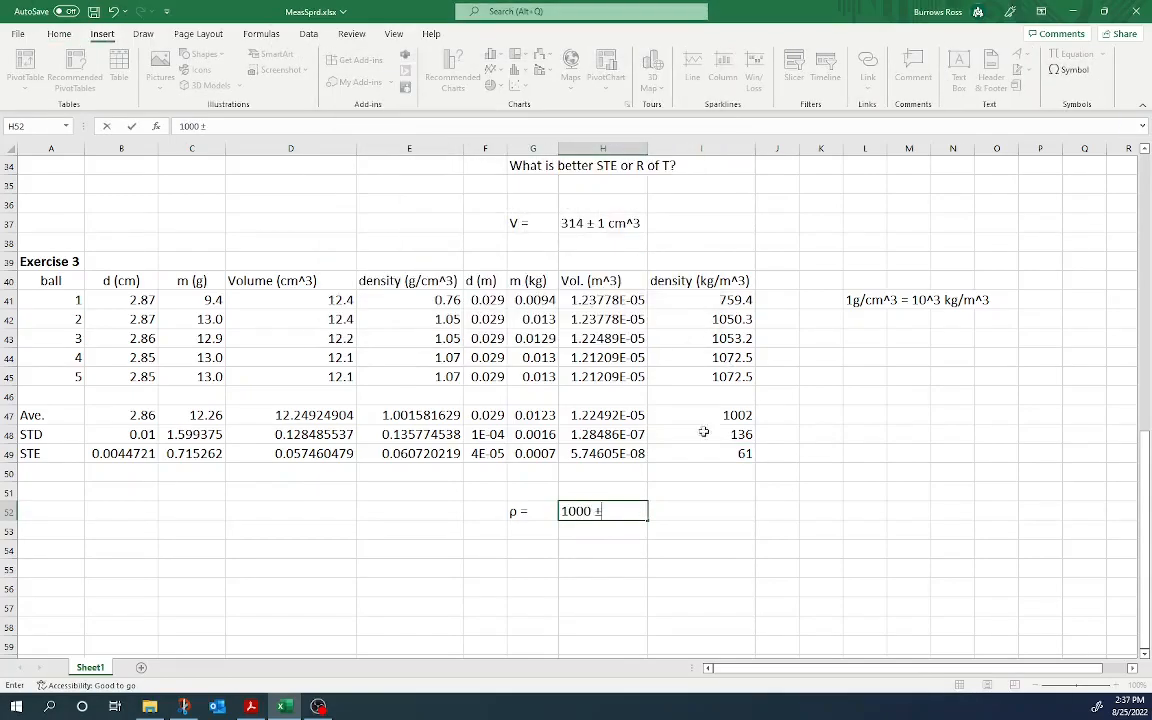
{"action": "type", "text": "60 kg/m3"}
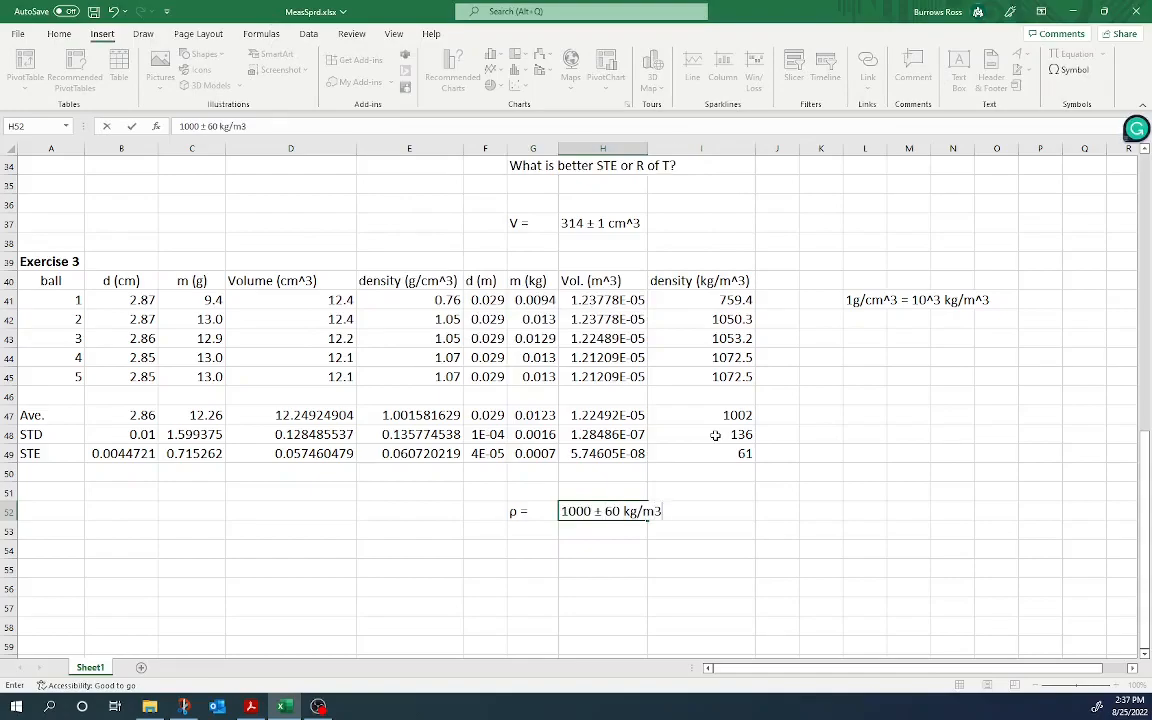
Step: Format the 3 in the "kg/m3" unit of H52 as superscript
{"action": "key", "text": "shift+Left"}
{"action": "left_click_drag", "start_coordinate": [248, 127], "coordinate": [241, 127]}
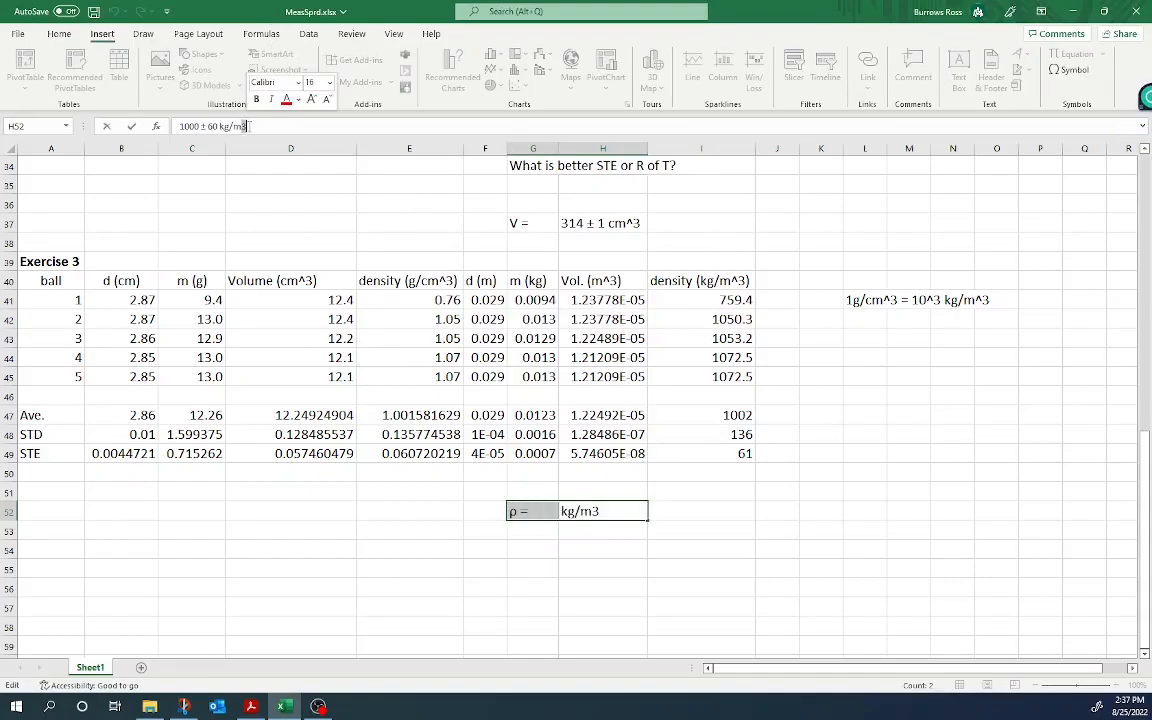
{"action": "left_click", "coordinate": [60, 34]}
{"action": "left_click", "coordinate": [266, 104]}
{"action": "left_click", "coordinate": [381, 226]}
{"action": "left_click", "coordinate": [610, 352]}
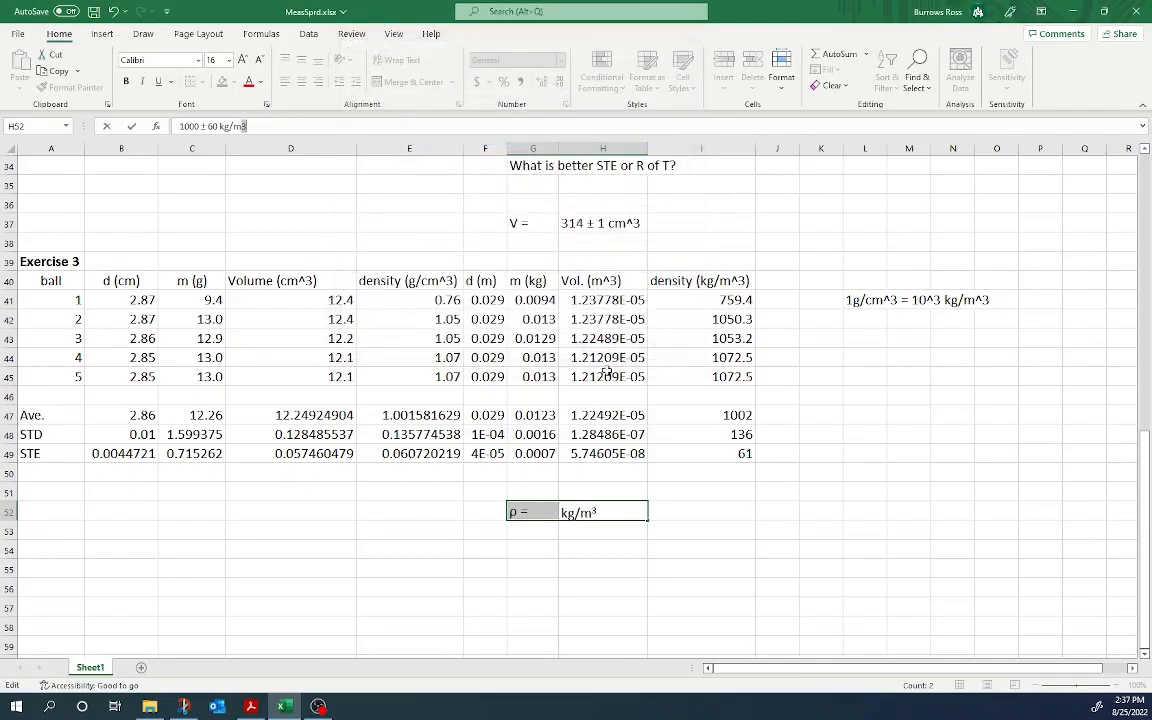
{"action": "left_click", "coordinate": [600, 553]}
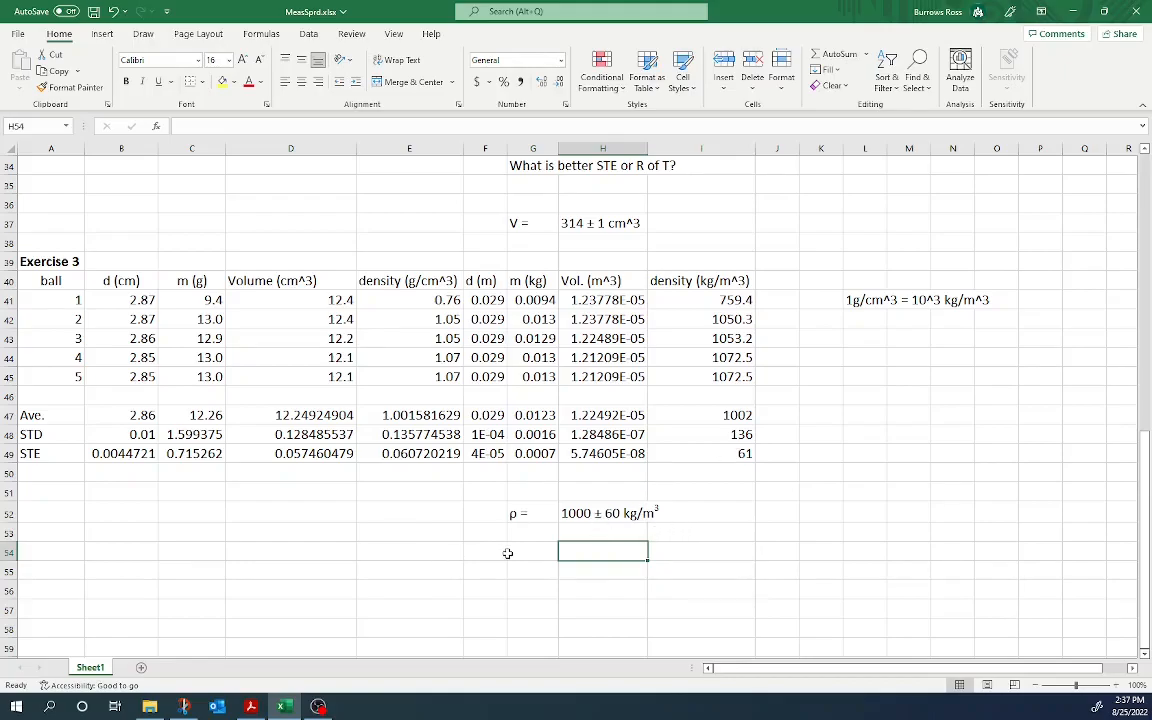
Step: Switch to Measurement-2.pdf and compare its Exercise 3 ball data table with the diameters and masses in B41:C45
{"action": "scroll", "coordinate": [509, 545], "scroll_direction": "up", "scroll_amount": 3}
{"action": "scroll", "coordinate": [509, 543], "scroll_direction": "down", "scroll_amount": 1}
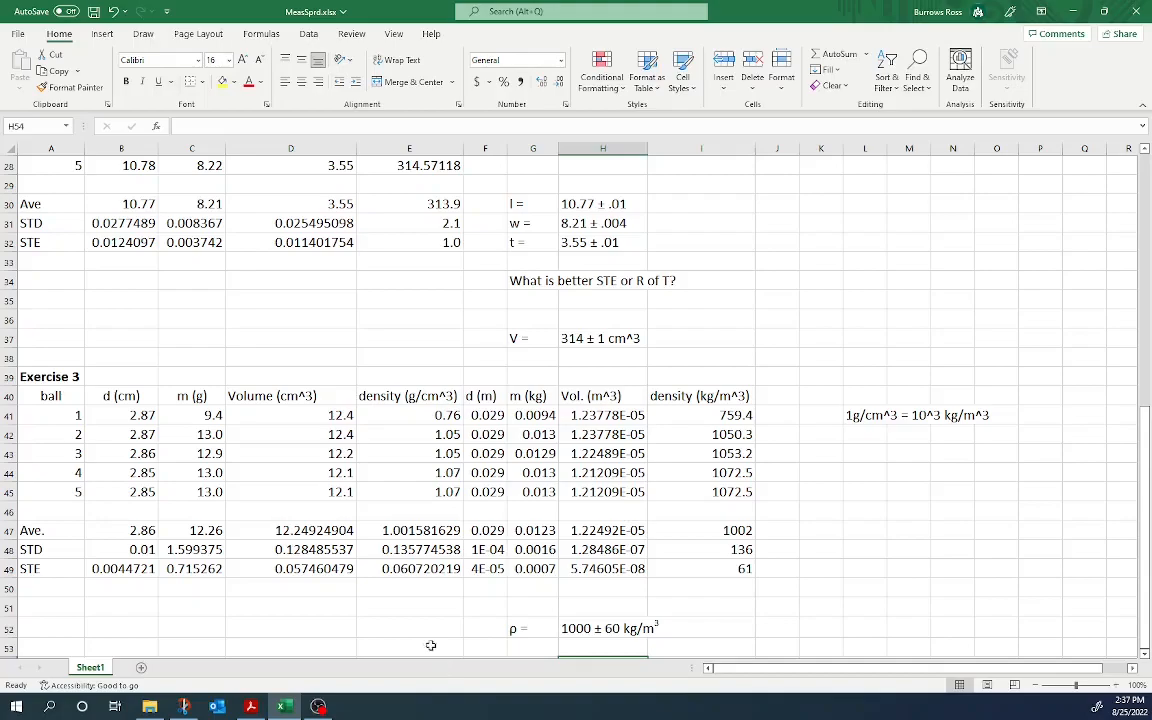
{"action": "left_click_drag", "start_coordinate": [138, 416], "coordinate": [180, 489]}
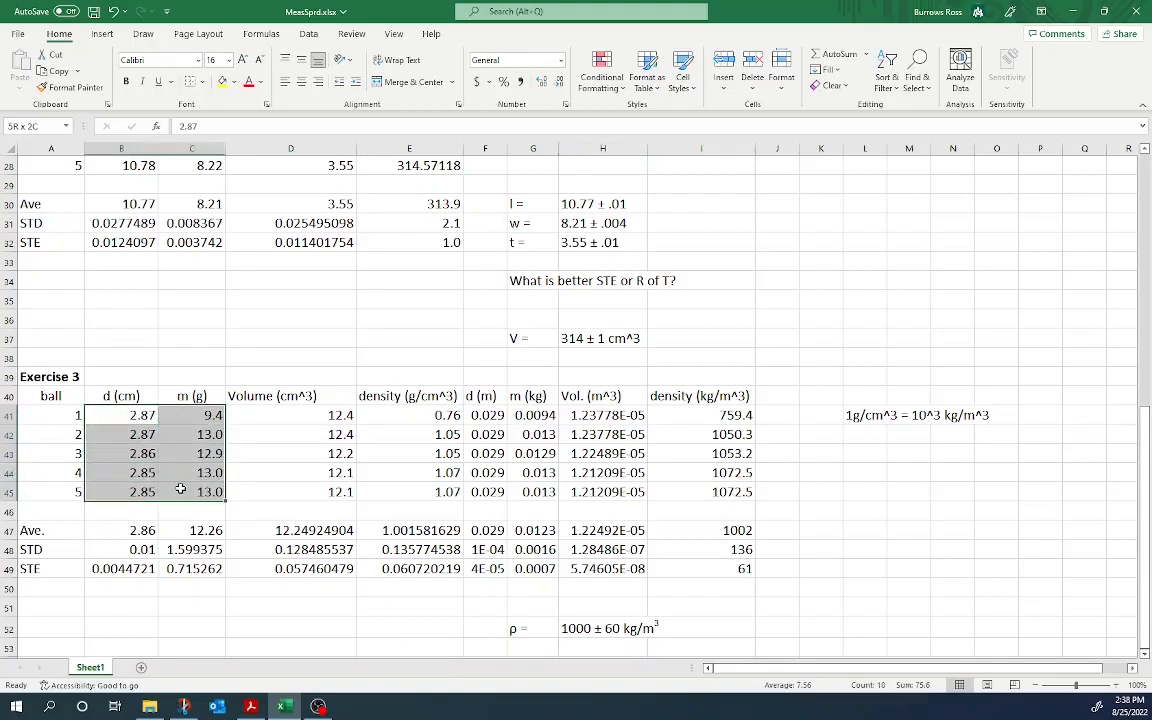
{"action": "left_click", "coordinate": [122, 414]}
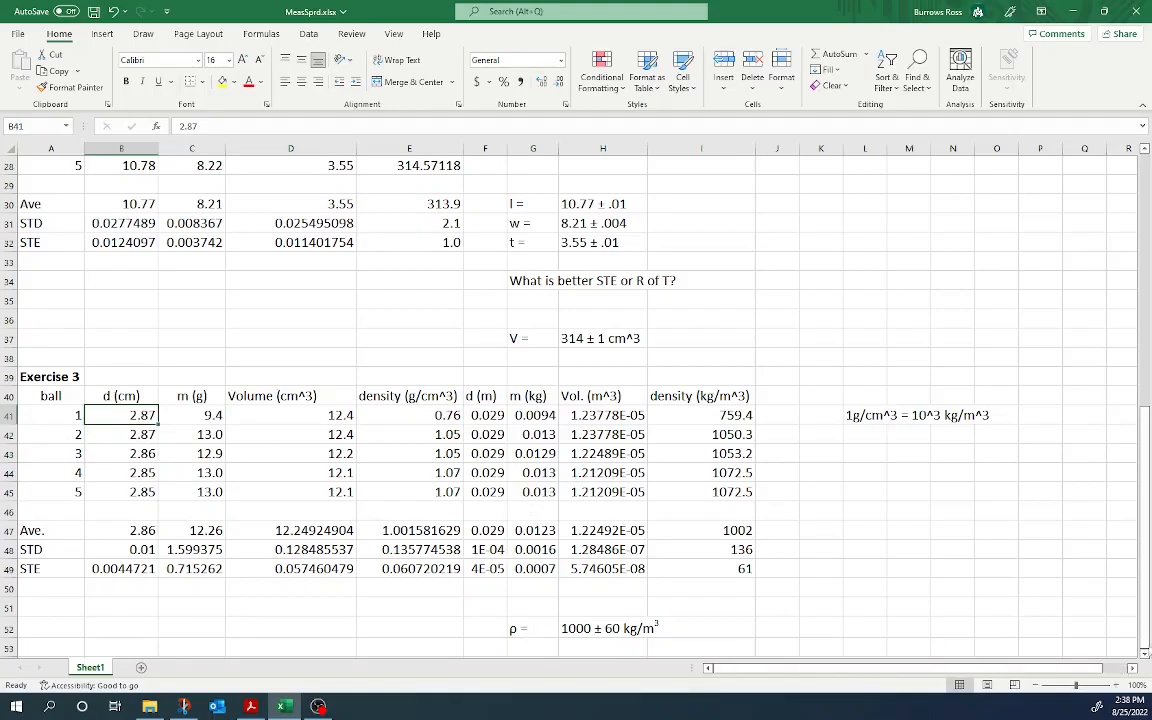
{"action": "key", "text": "alt+Tab"}
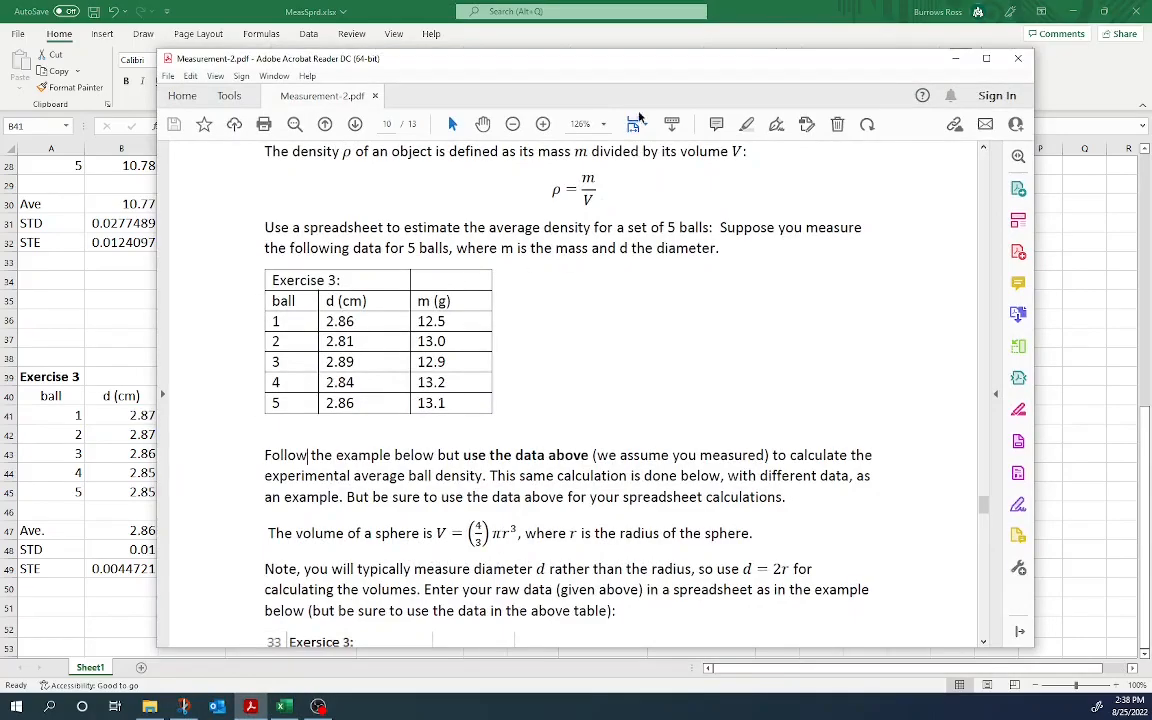
{"action": "left_click_drag", "start_coordinate": [675, 87], "coordinate": [769, 97]}
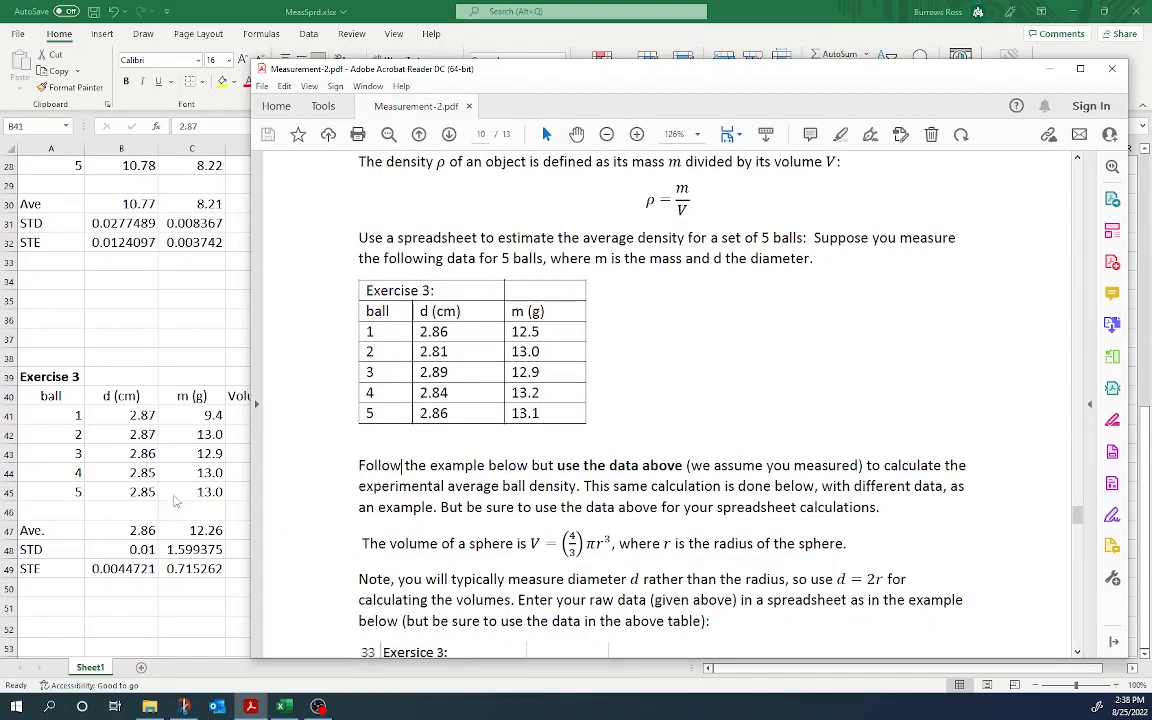
Step: Return to the Excel sheet, check the broken speed formula in D3, and enter 0.11 in J4 as the dt value
{"action": "scroll", "coordinate": [568, 545], "scroll_direction": "up", "scroll_amount": 3}
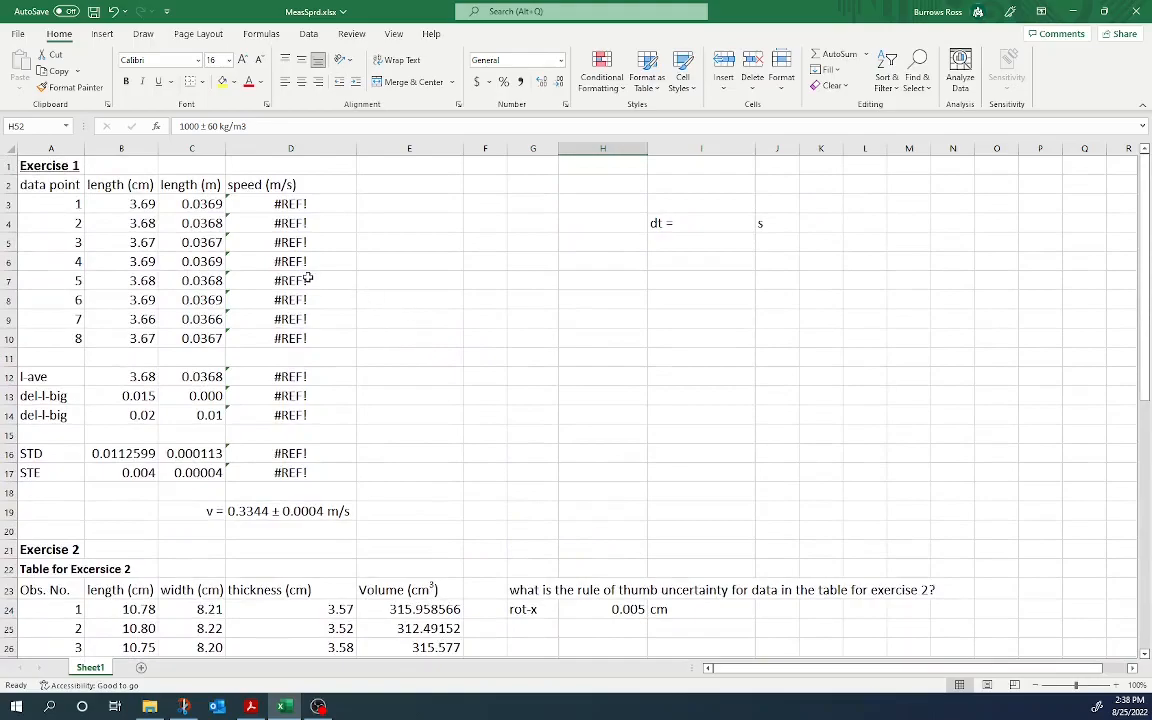
{"action": "left_click", "coordinate": [282, 201]}
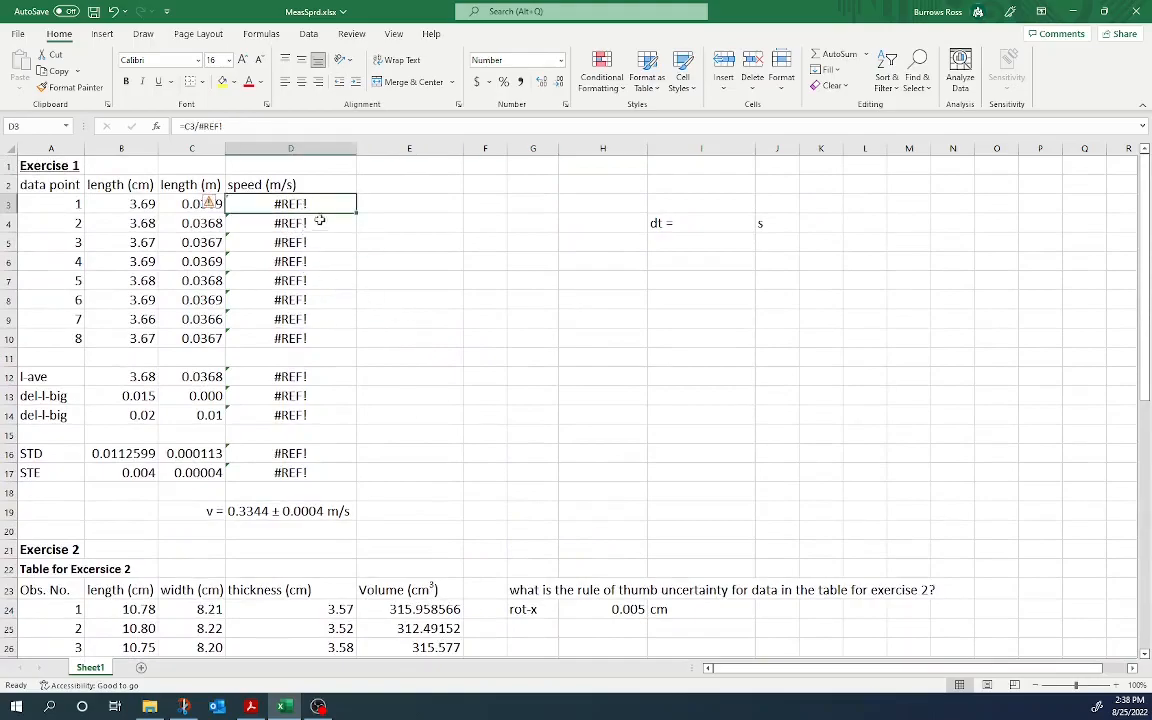
{"action": "left_click", "coordinate": [735, 222]}
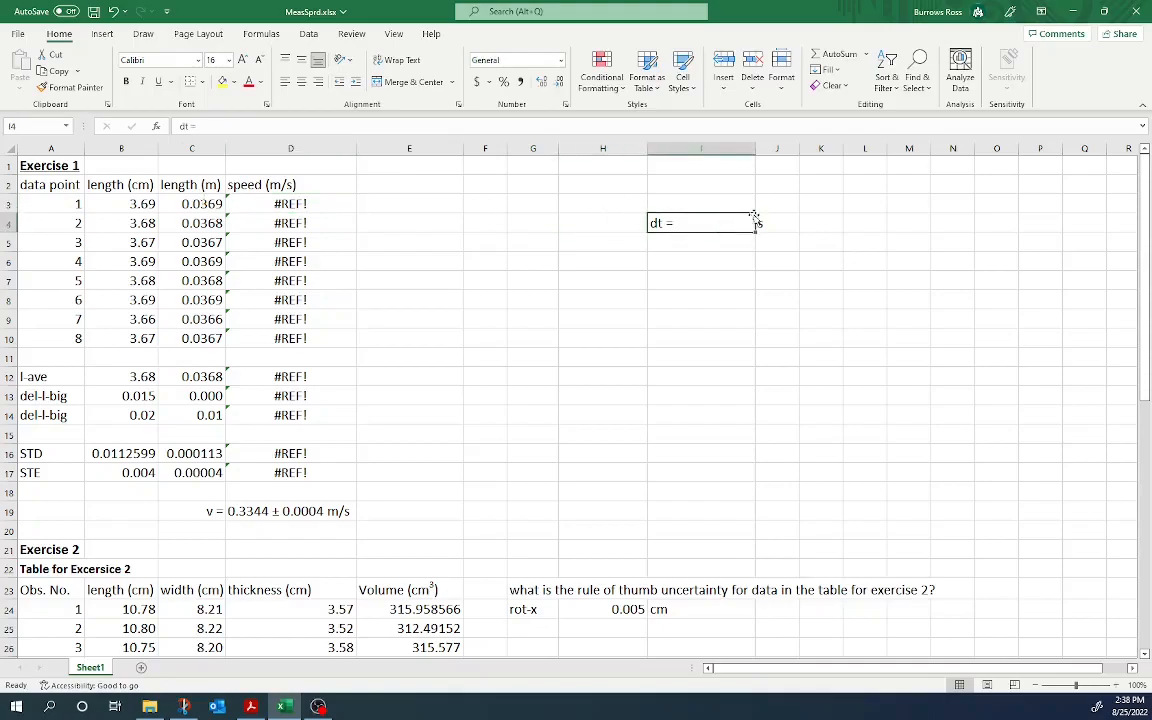
{"action": "left_click", "coordinate": [765, 222]}
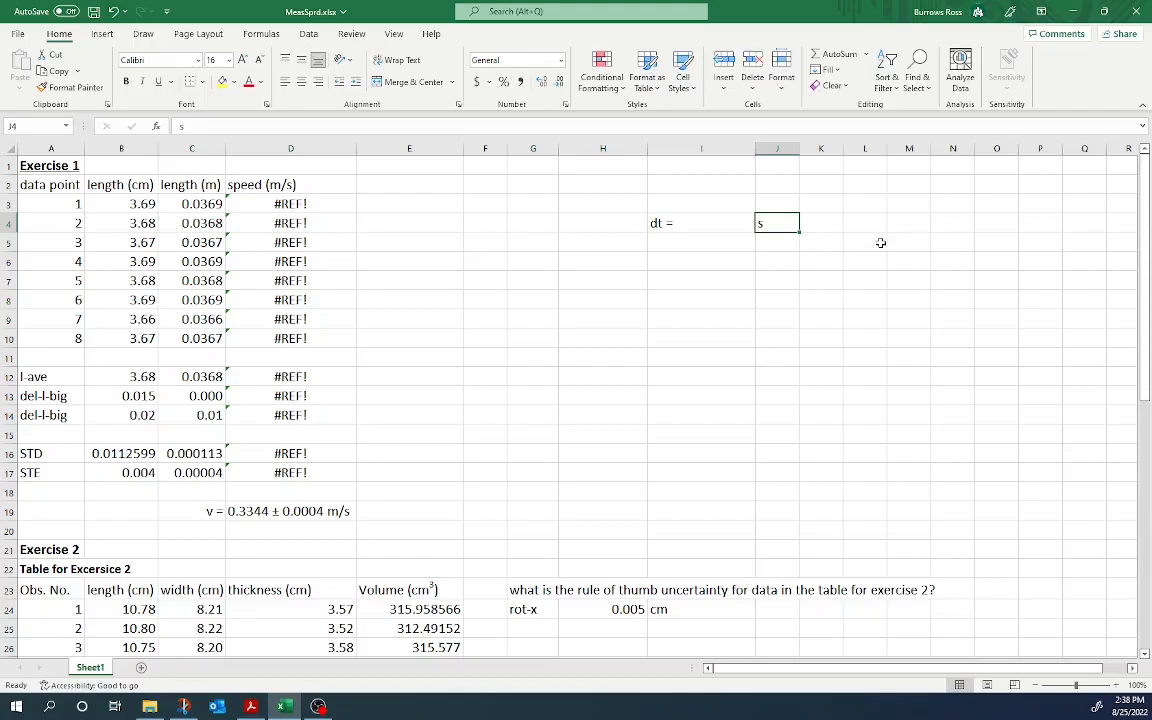
{"action": "type", "text": ".11"}
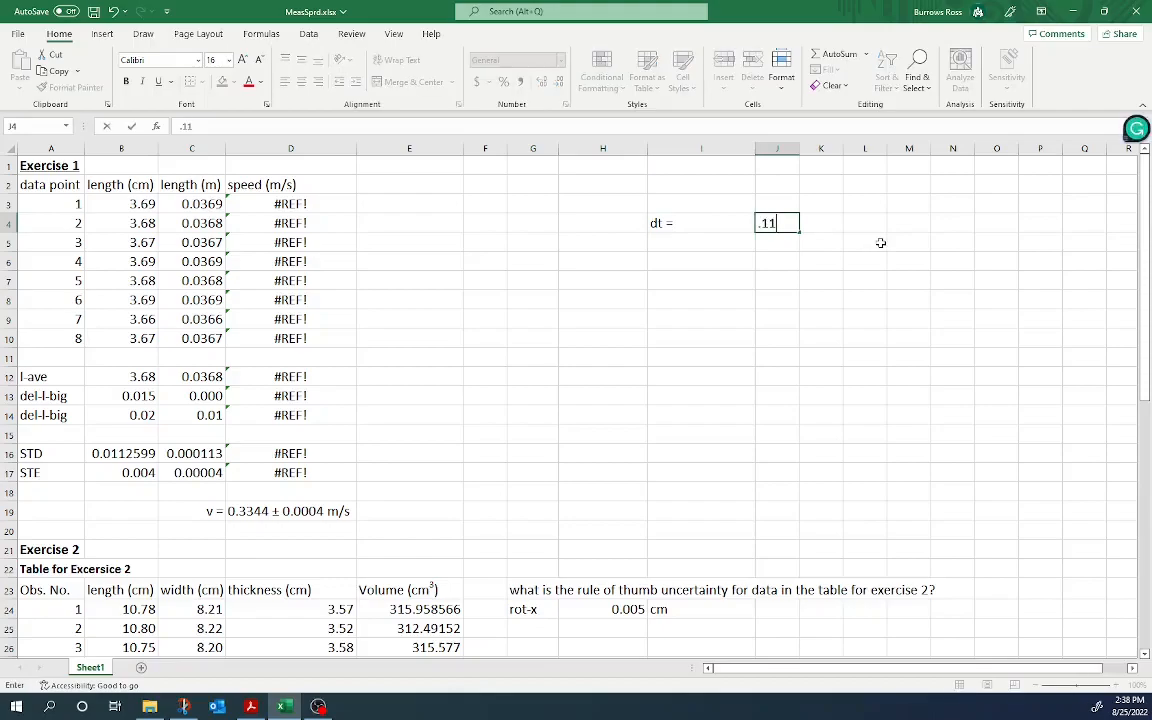
{"action": "left_click", "coordinate": [764, 222]}
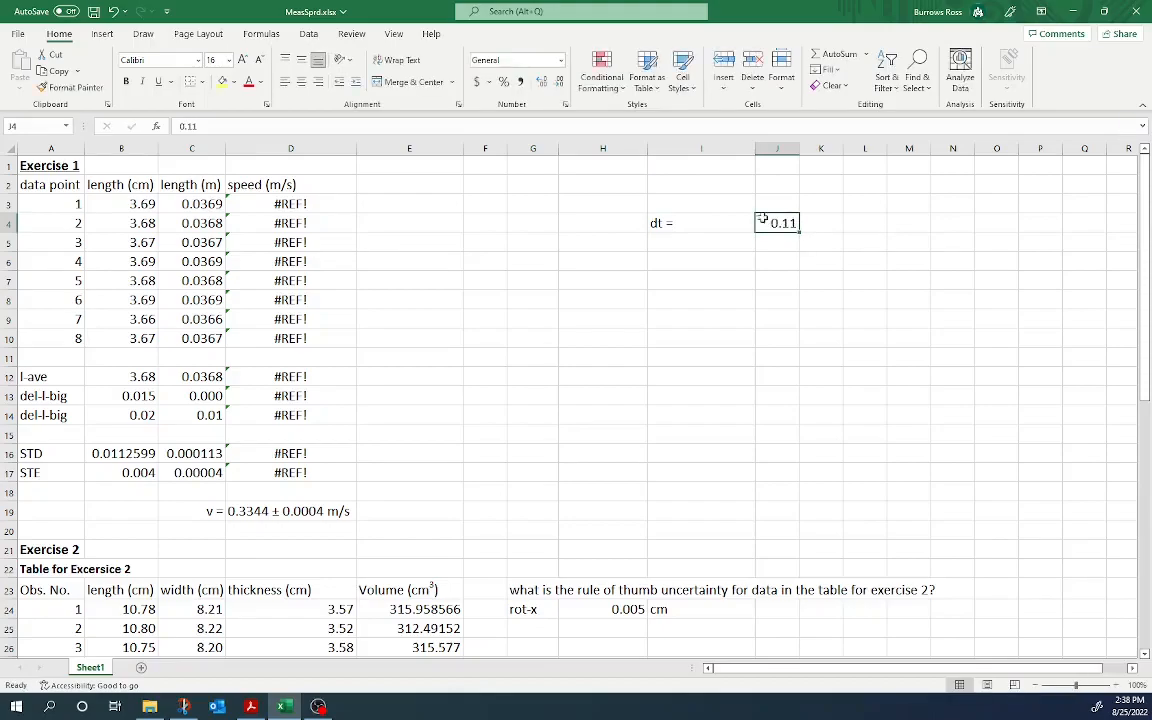
Step: Repair the speed formula in D3 as =C3/$J$4, with an absolute reference to the dt value
{"action": "left_click", "coordinate": [295, 203]}
{"action": "left_click", "coordinate": [246, 126]}
{"action": "key", "text": "BackSpace"}
{"action": "key", "text": "BackSpace"}
{"action": "key", "text": "BackSpace"}
{"action": "key", "text": "BackSpace"}
{"action": "key", "text": "BackSpace"}
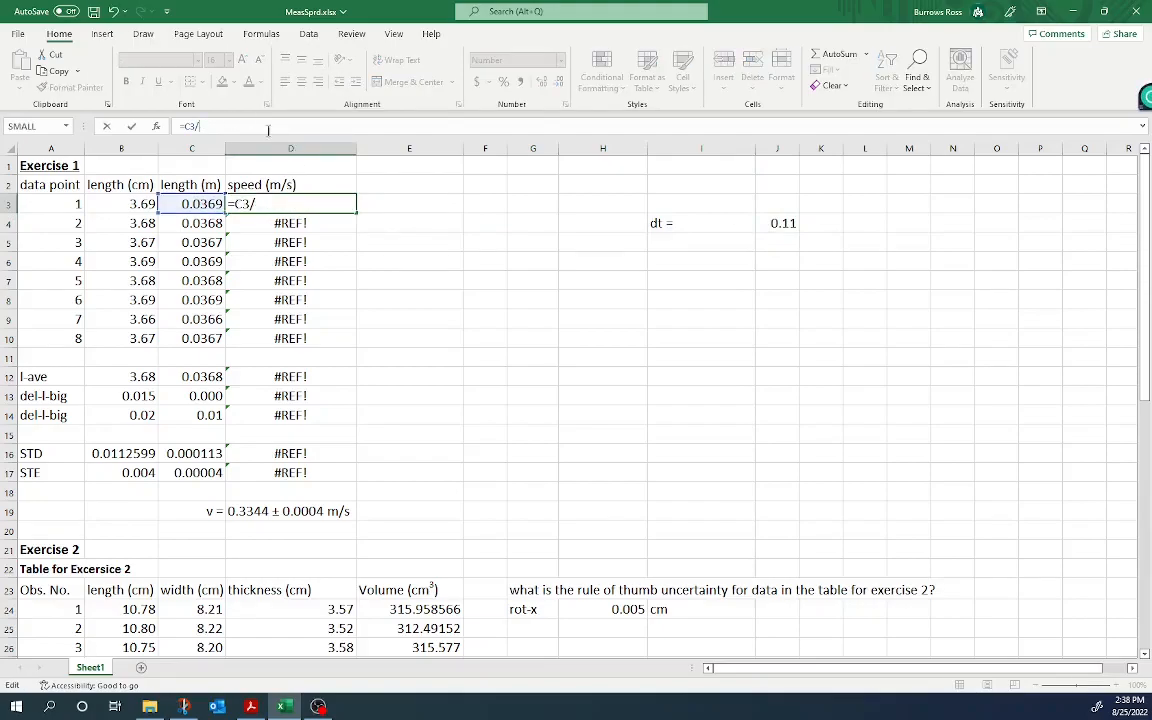
{"action": "left_click", "coordinate": [782, 223]}
{"action": "left_click", "coordinate": [202, 126]}
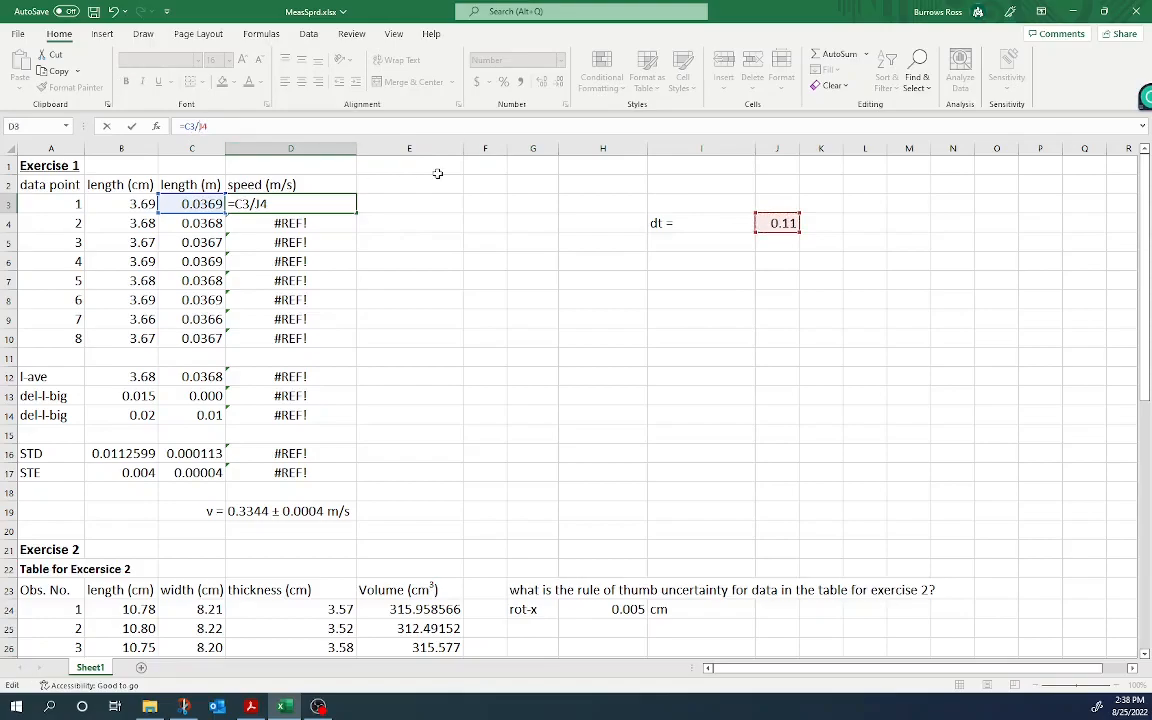
{"action": "type", "text": "$J$"}
{"action": "key", "text": "Return"}
Step: Fill the corrected speed formula from D3 down through D17
{"action": "key", "text": "Up"}
{"action": "left_click_drag", "start_coordinate": [320, 204], "coordinate": [334, 460]}
{"action": "key", "text": "ctrl+d"}
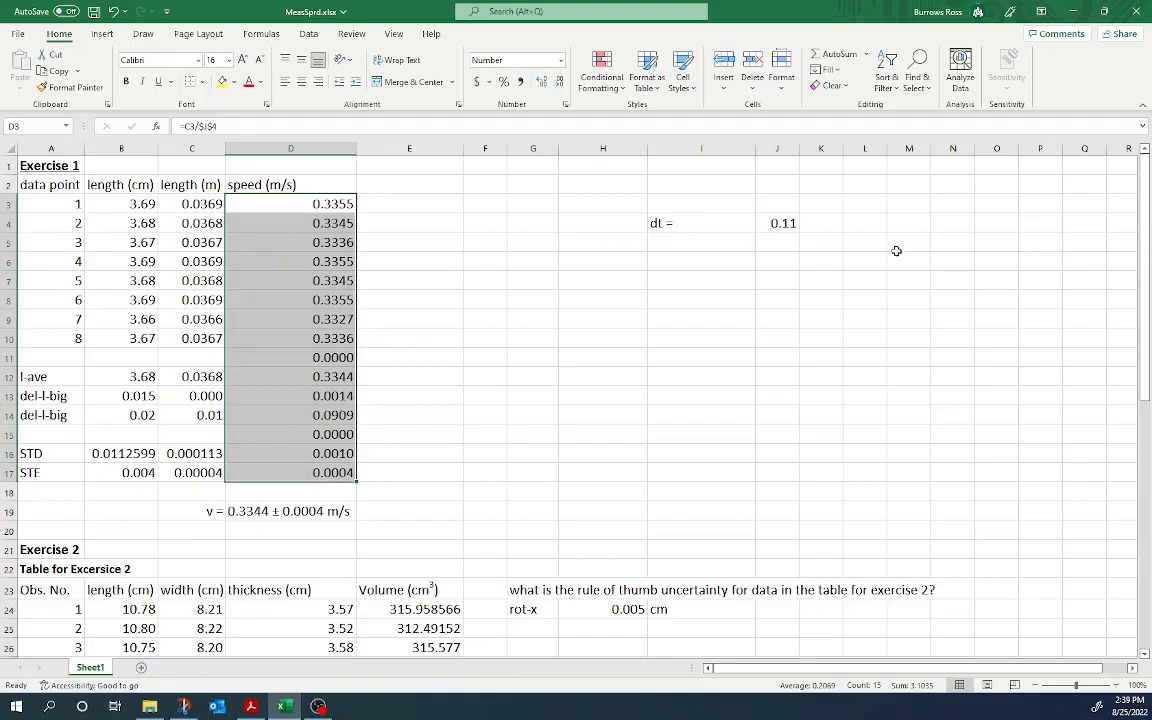
Step: Enter the unit "s" in K4 beside the dt value
{"action": "left_click", "coordinate": [841, 222]}
{"action": "type", "text": "s"}
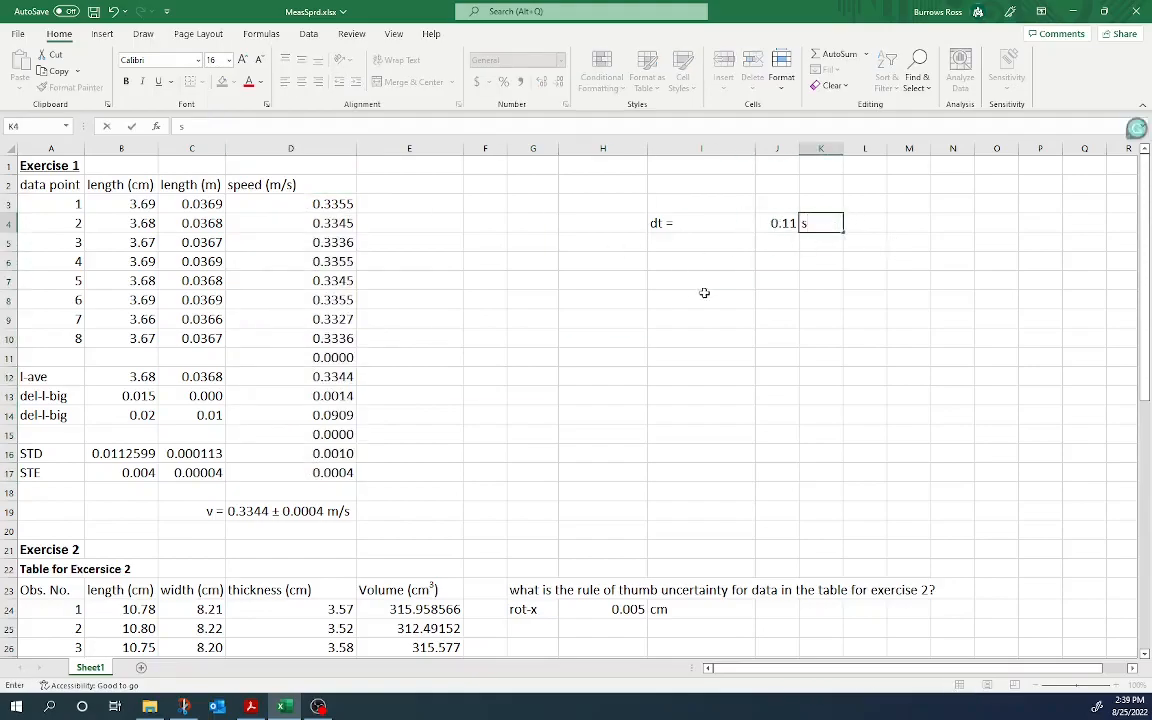
{"action": "left_click", "coordinate": [681, 320]}
{"action": "scroll", "coordinate": [412, 255], "scroll_direction": "down", "scroll_amount": 2}
{"action": "scroll", "coordinate": [411, 250], "scroll_direction": "up", "scroll_amount": 2}
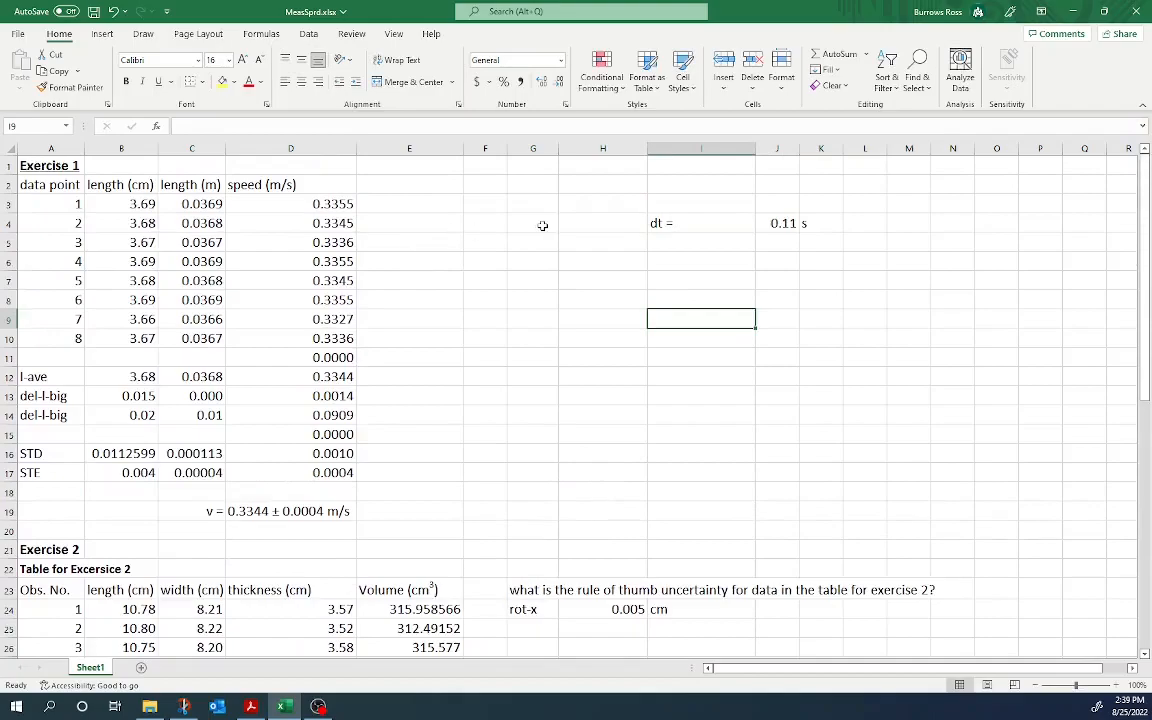